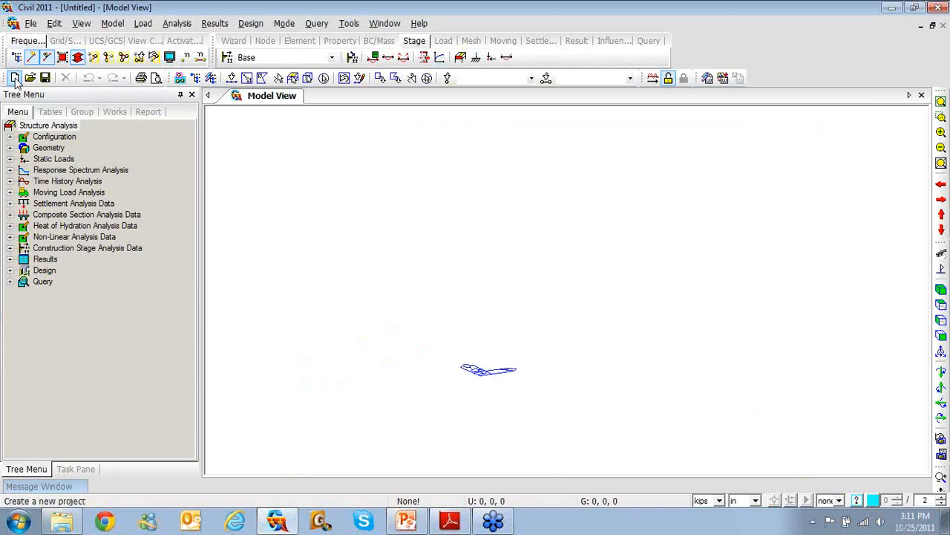
# Step: Start a new project and show its works tree
pyautogui.click(15, 78)
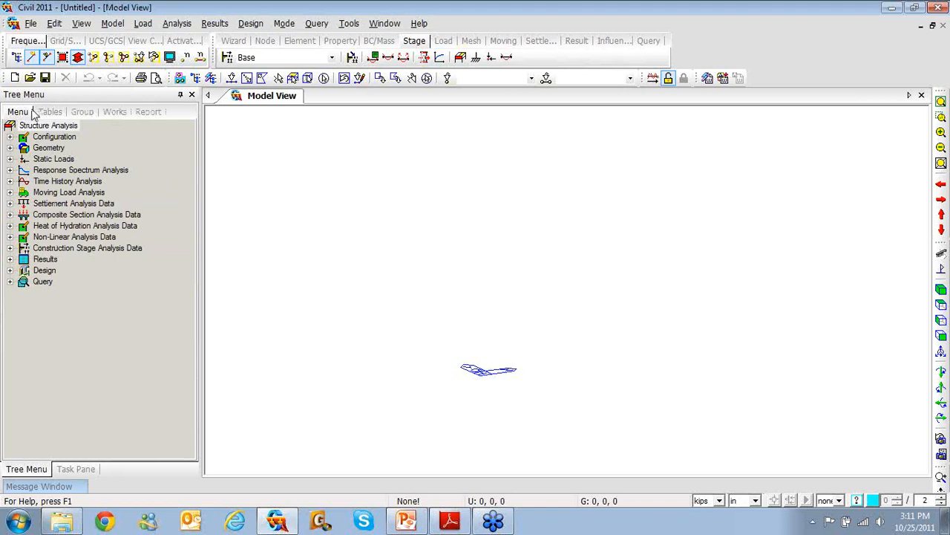
pyautogui.click(114, 26)
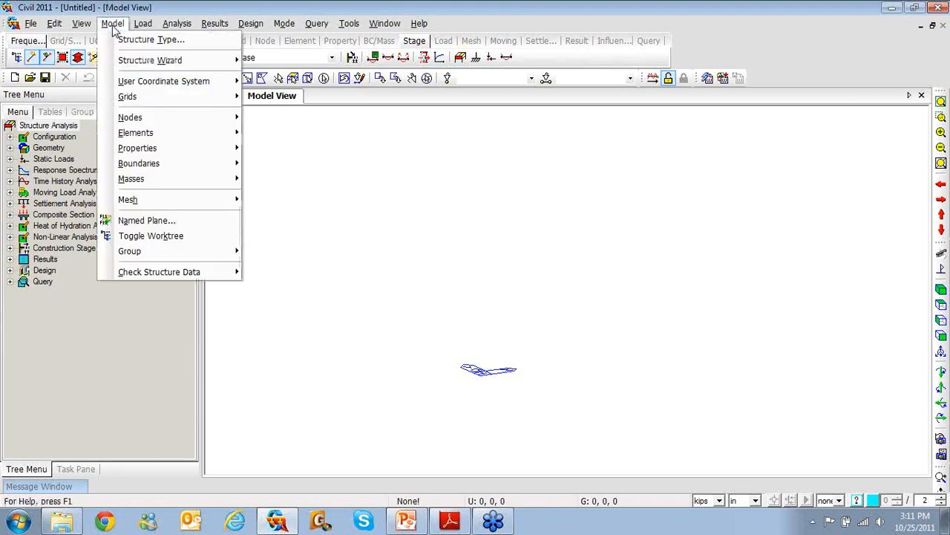
pyautogui.click(73, 304)
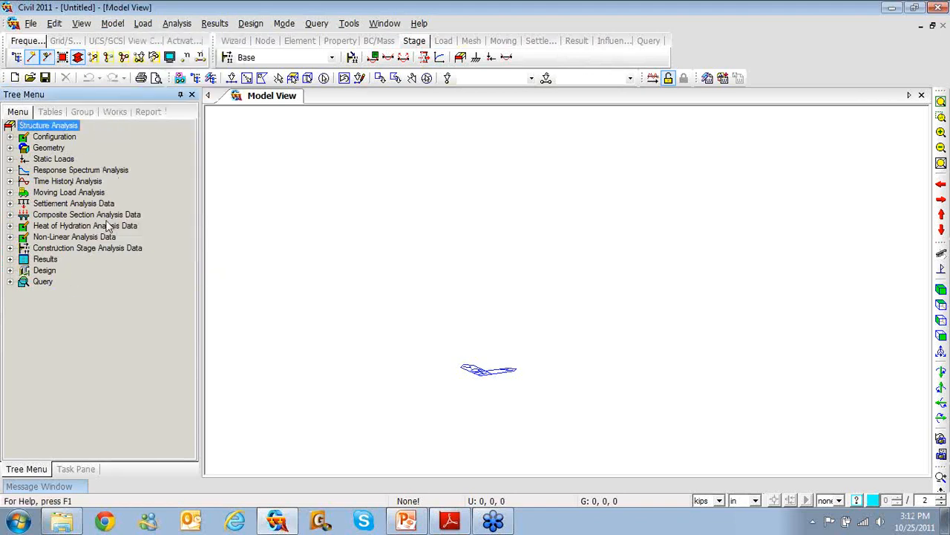
pyautogui.click(114, 114)
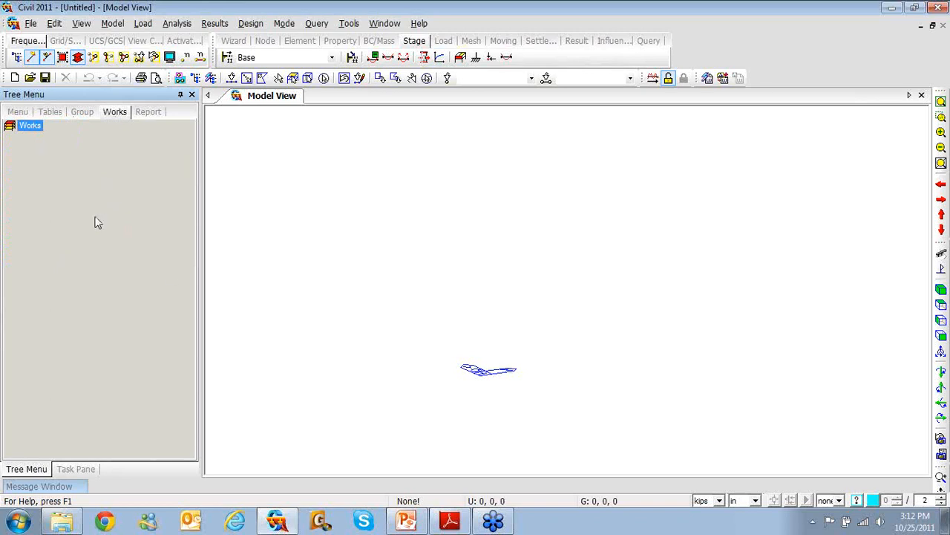
# Step: Open the FCM Bridge structure wizard and move its dialog clear of the works tree
pyautogui.click(112, 23)
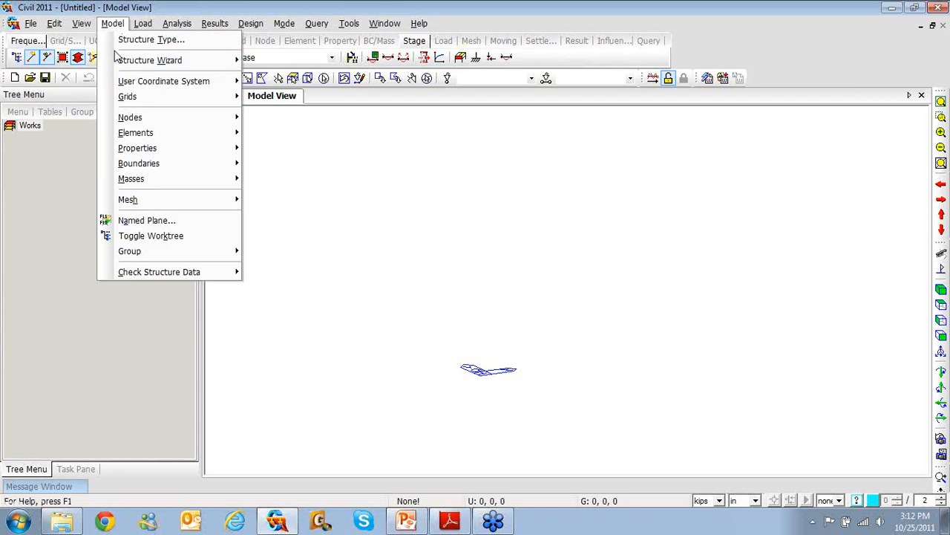
pyautogui.moveTo(117, 64)
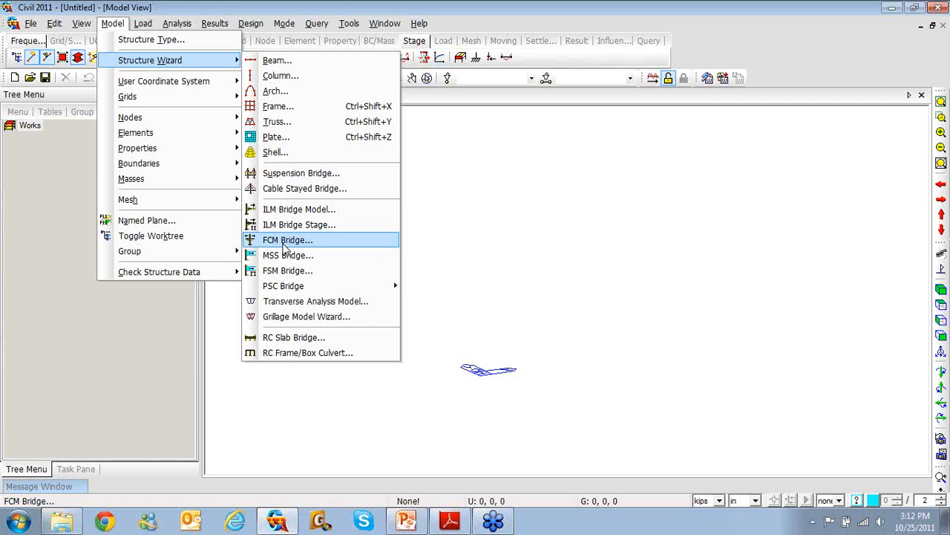
pyautogui.click(283, 243)
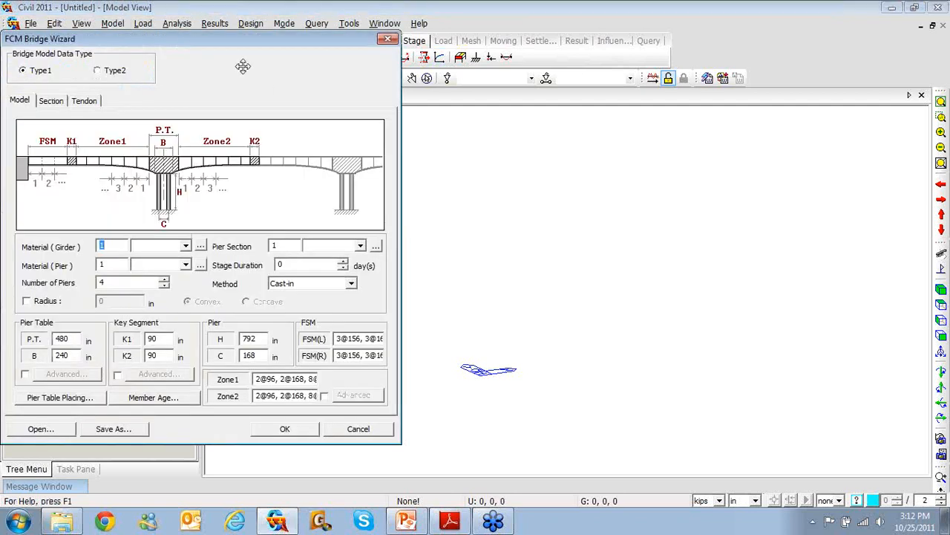
pyautogui.moveTo(242, 60); pyautogui.dragTo(468, 46)
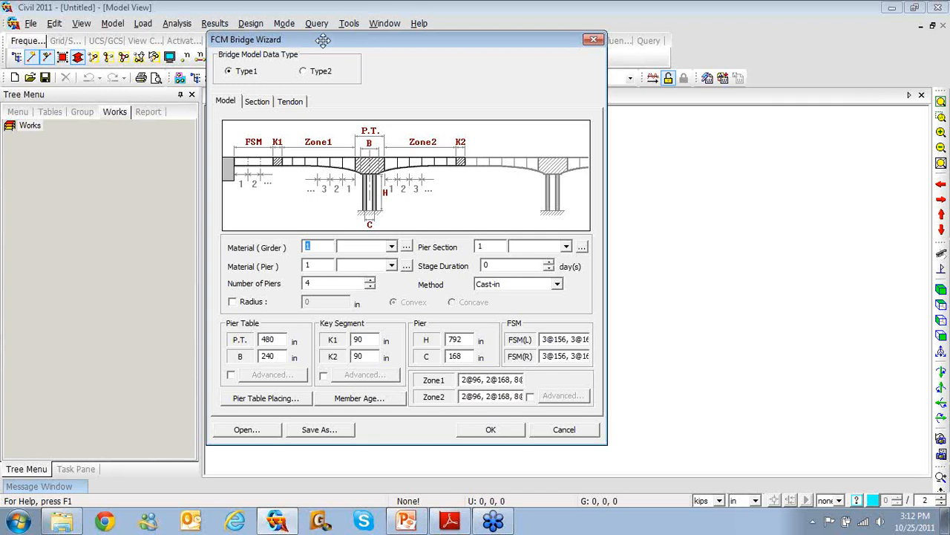
pyautogui.moveTo(318, 36); pyautogui.dragTo(324, 38)
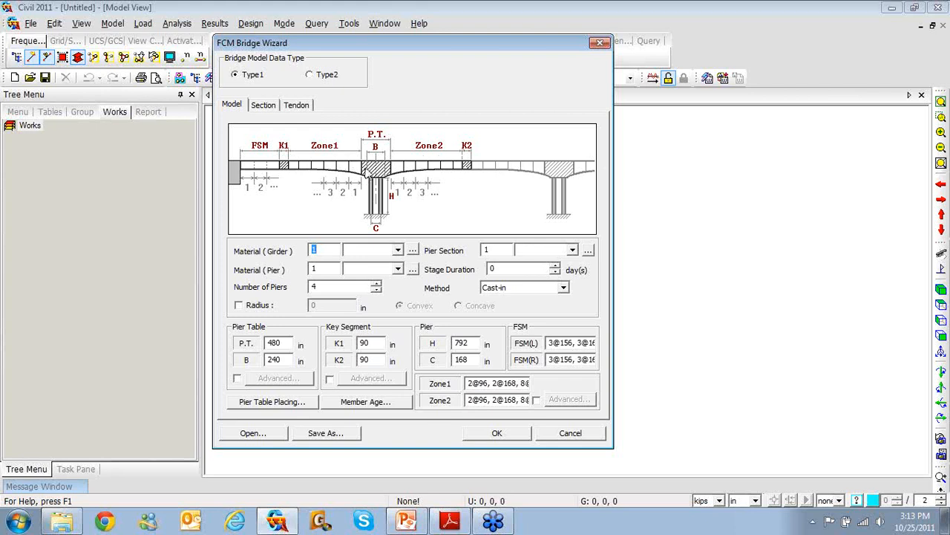
# Step: Import the Grade C6000 and A416-270(Low) materials from the Balanced Cantilever Bridge file, keeping their IDs
pyautogui.click(415, 253)
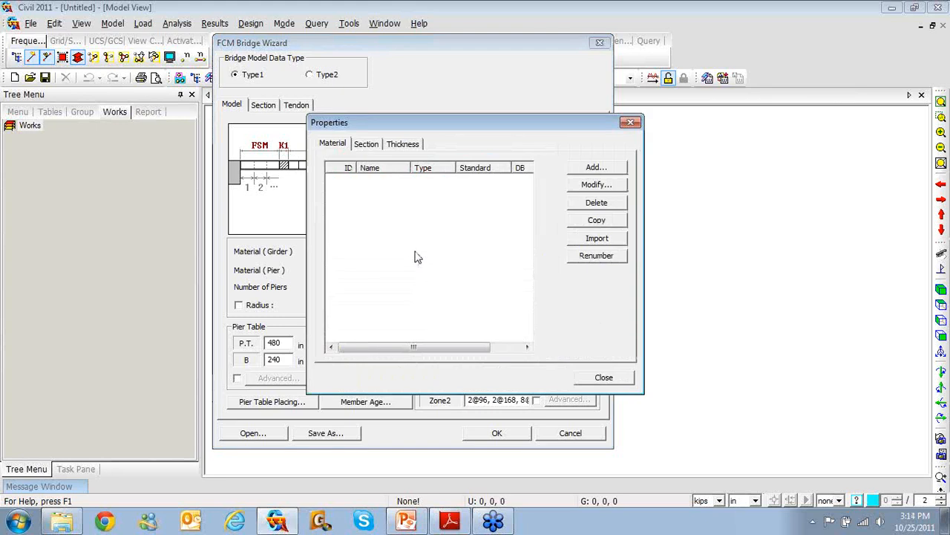
pyautogui.click(598, 167)
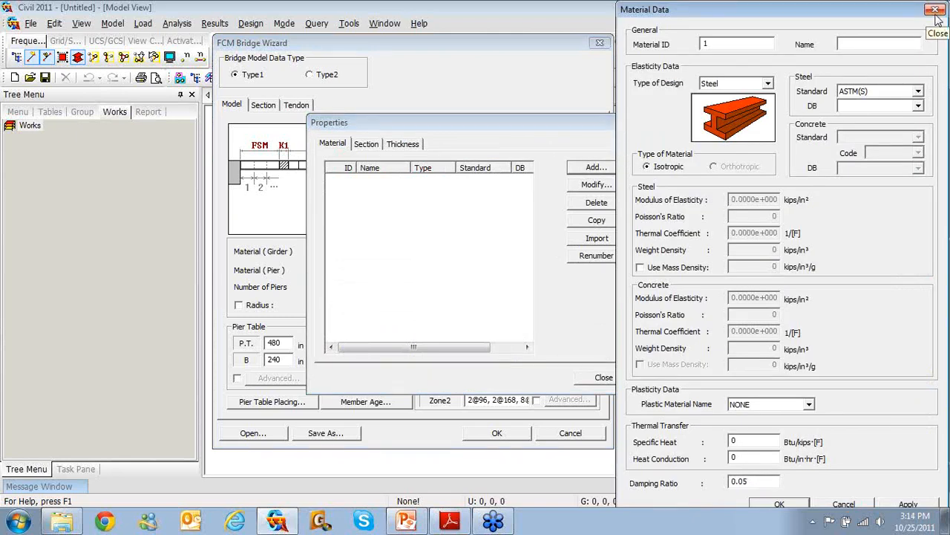
pyautogui.click(935, 10)
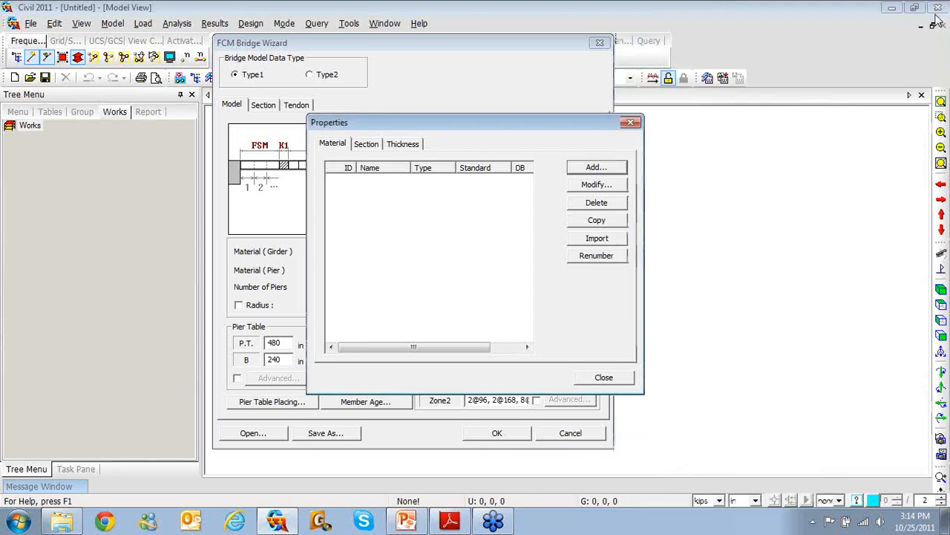
pyautogui.click(598, 238)
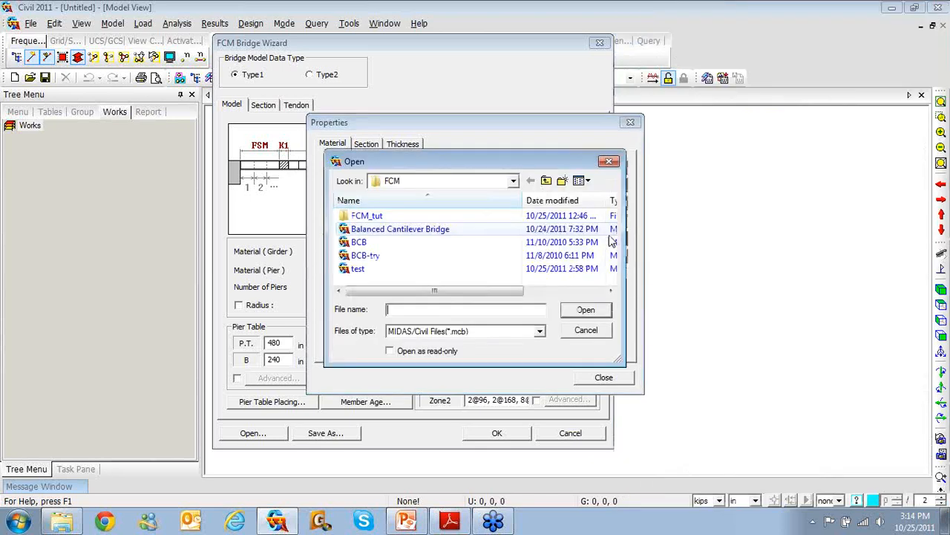
pyautogui.click(449, 232)
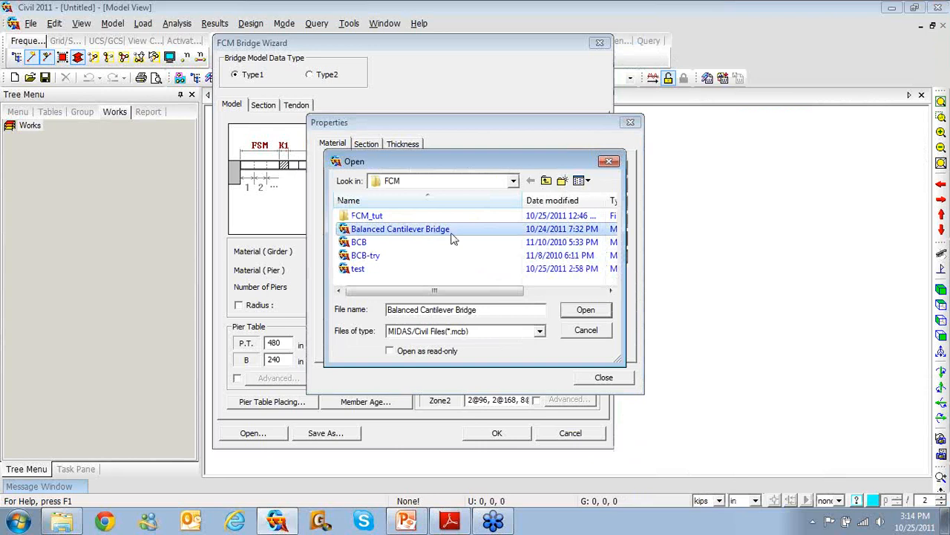
pyautogui.click(586, 310)
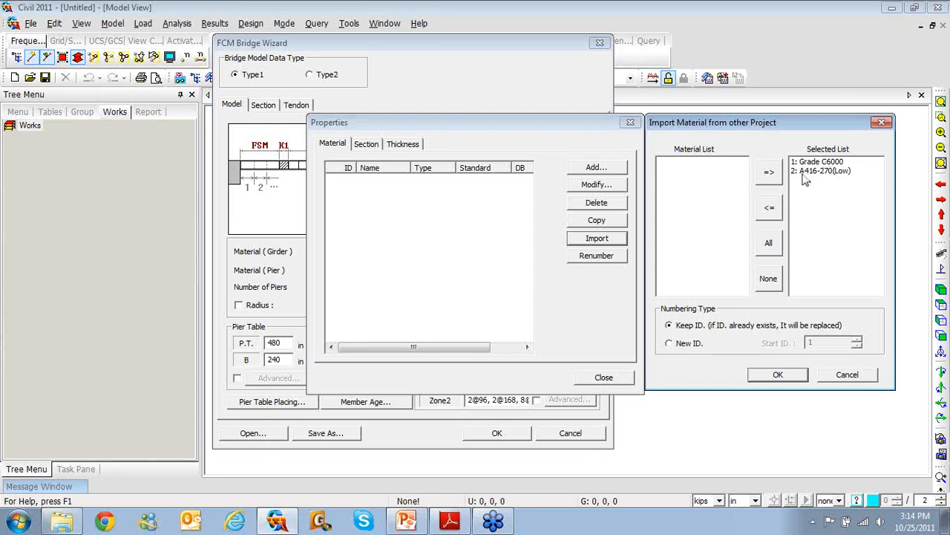
pyautogui.click(778, 375)
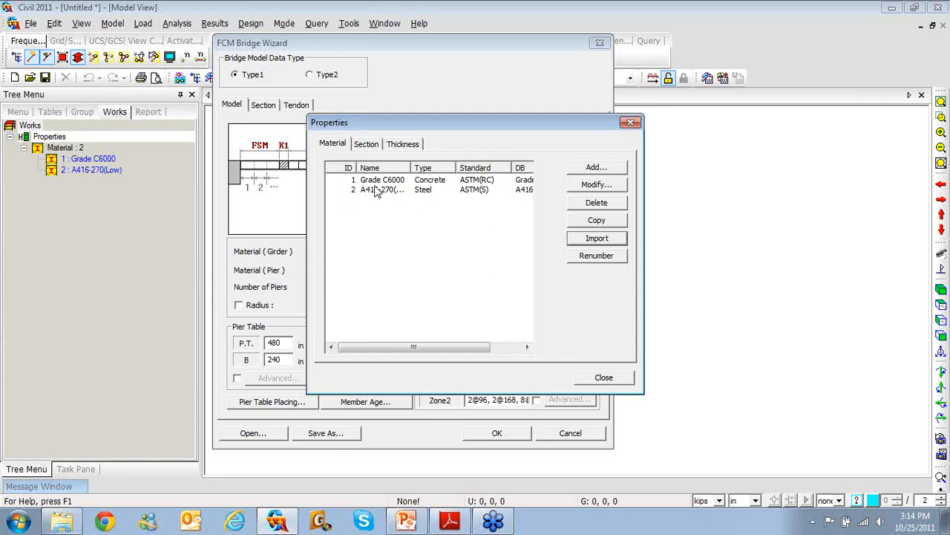
# Step: Import only the Pier section from the Balanced Cantilever Bridge file, keeping its ID, and check its dimensions before returning to the bridge wizard
pyautogui.click(371, 148)
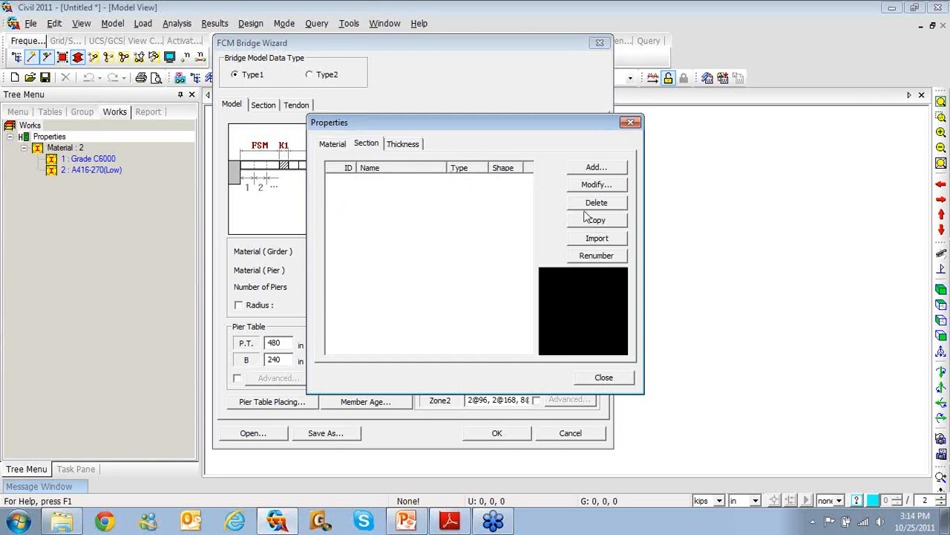
pyautogui.click(595, 168)
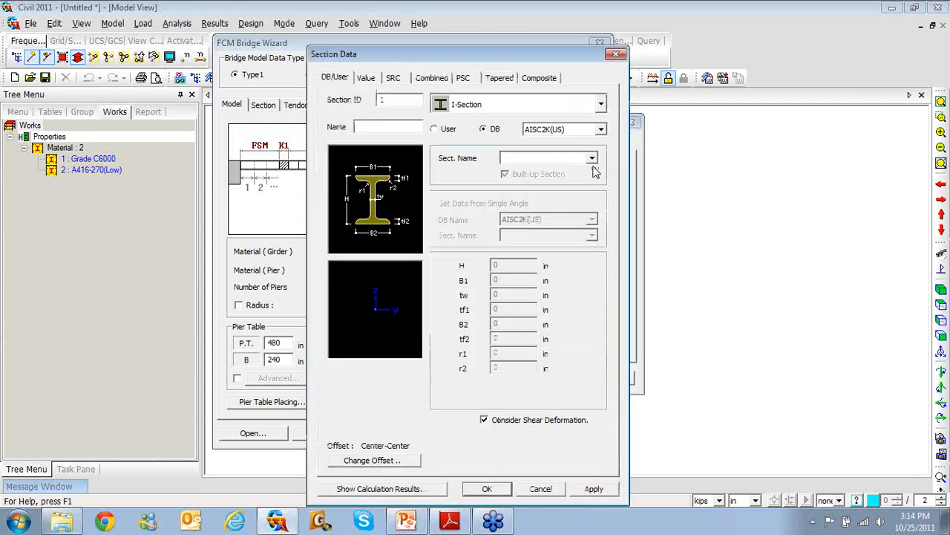
pyautogui.click(617, 55)
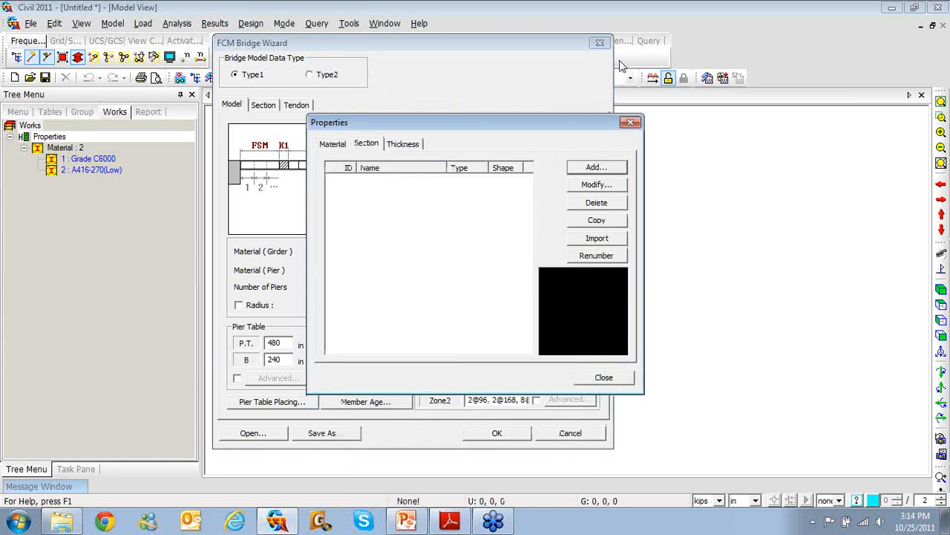
pyautogui.click(611, 240)
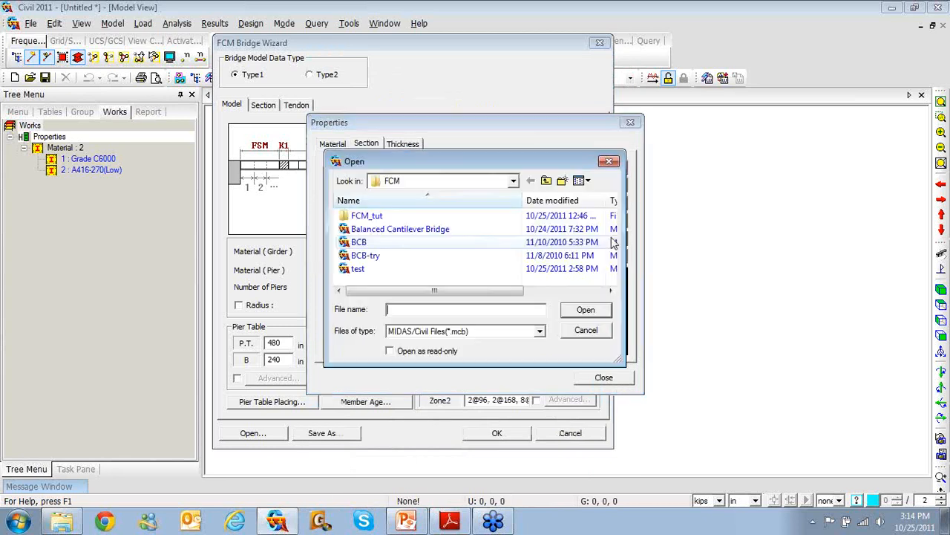
pyautogui.doubleClick(399, 231)
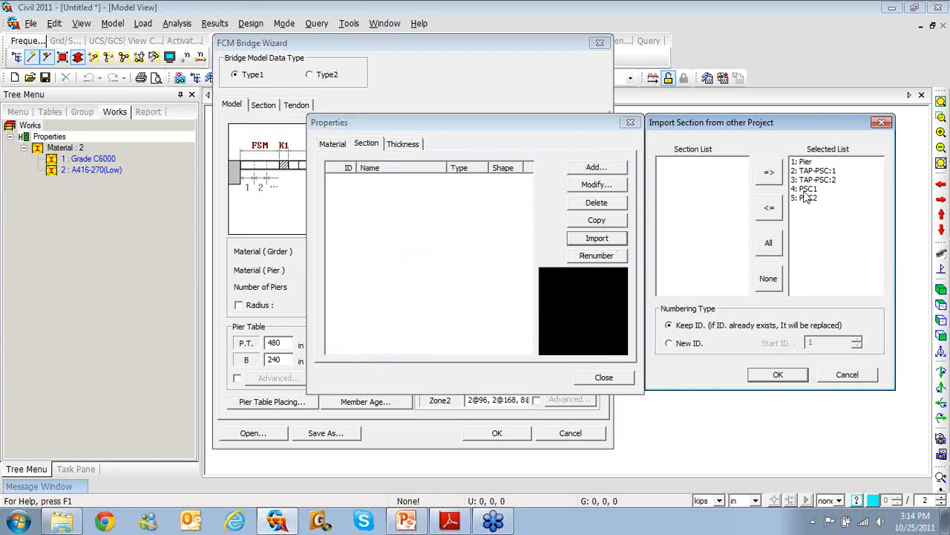
pyautogui.moveTo(832, 172); pyautogui.dragTo(830, 202)
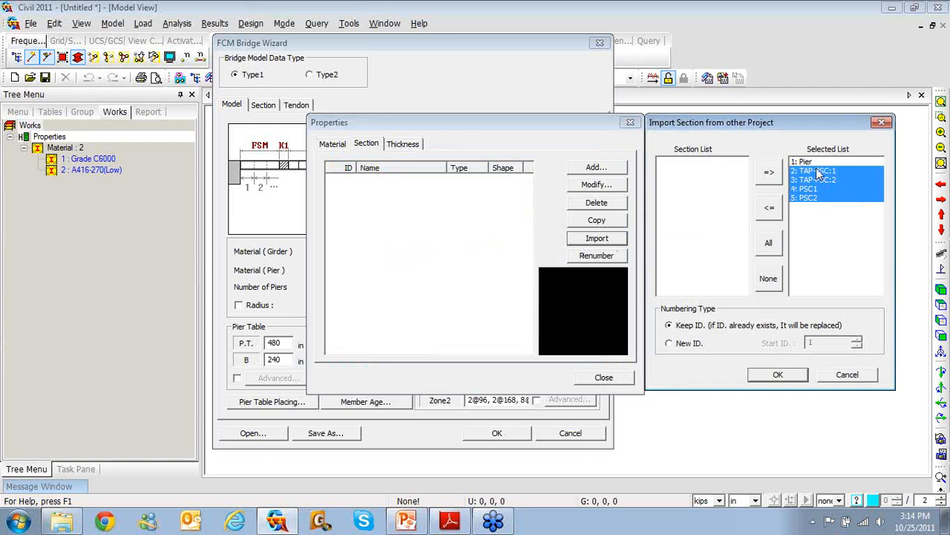
pyautogui.click(770, 208)
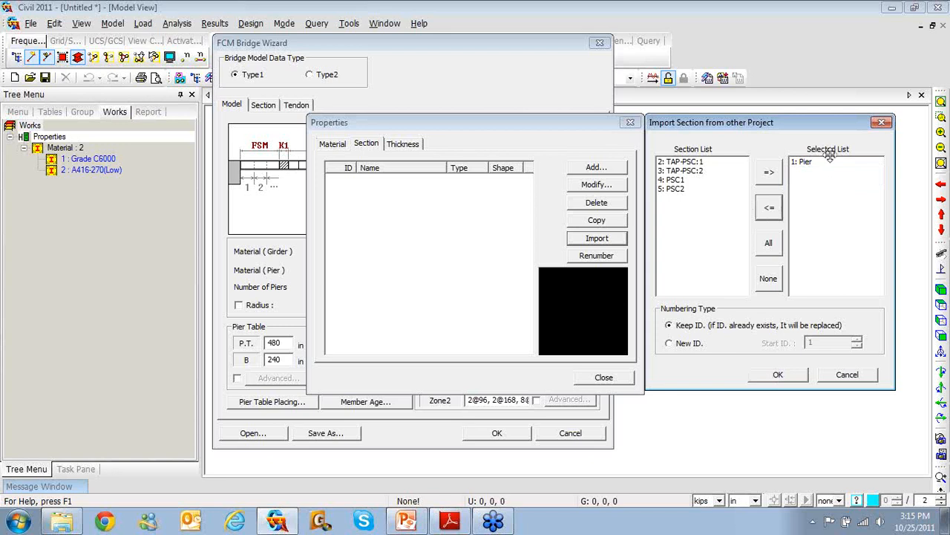
pyautogui.click(778, 375)
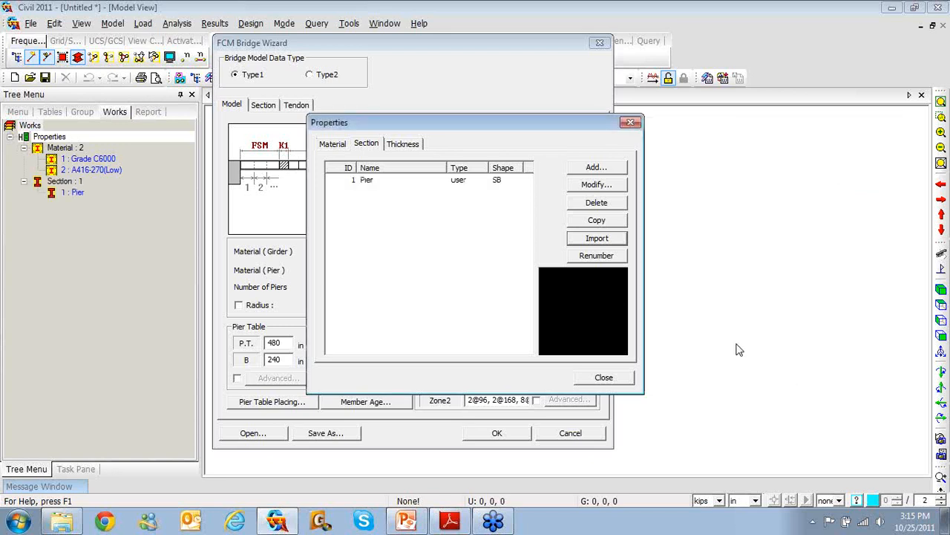
pyautogui.click(455, 184)
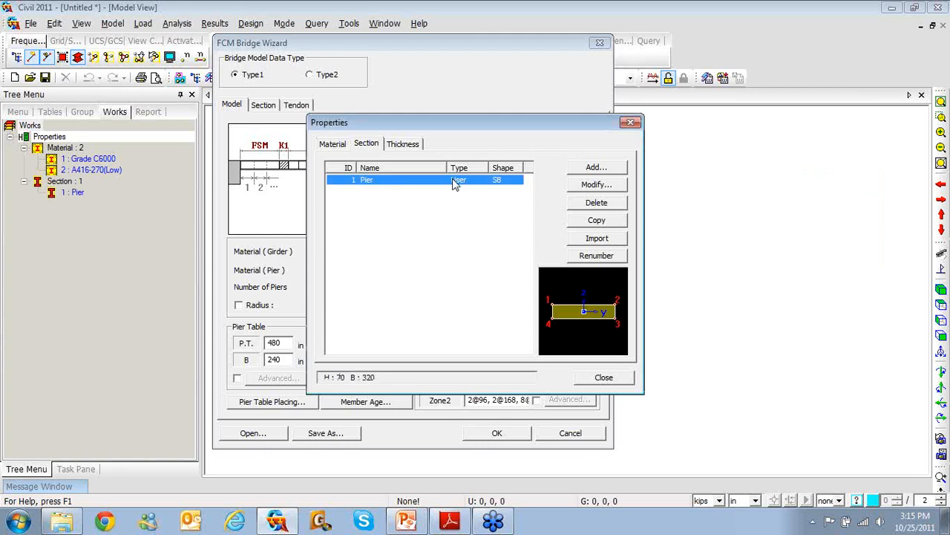
pyautogui.doubleClick(384, 181)
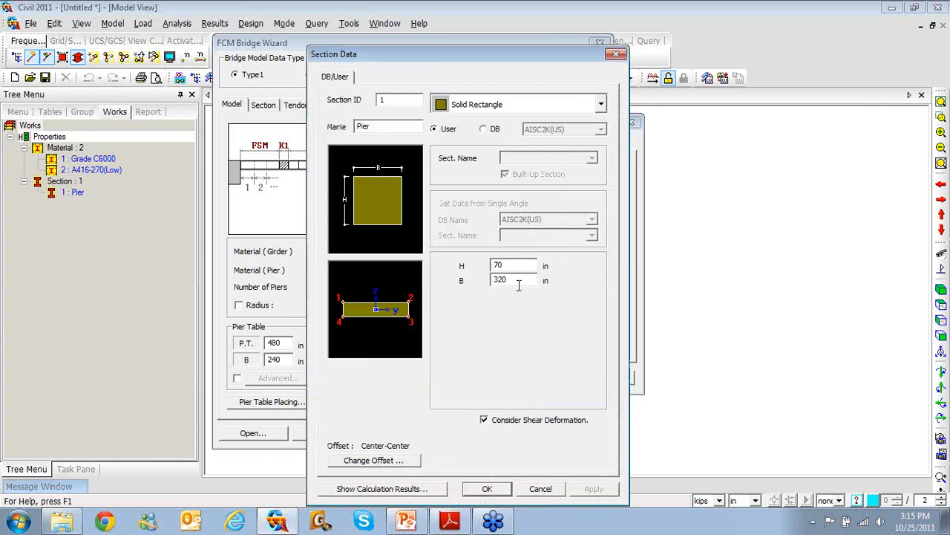
pyautogui.click(616, 56)
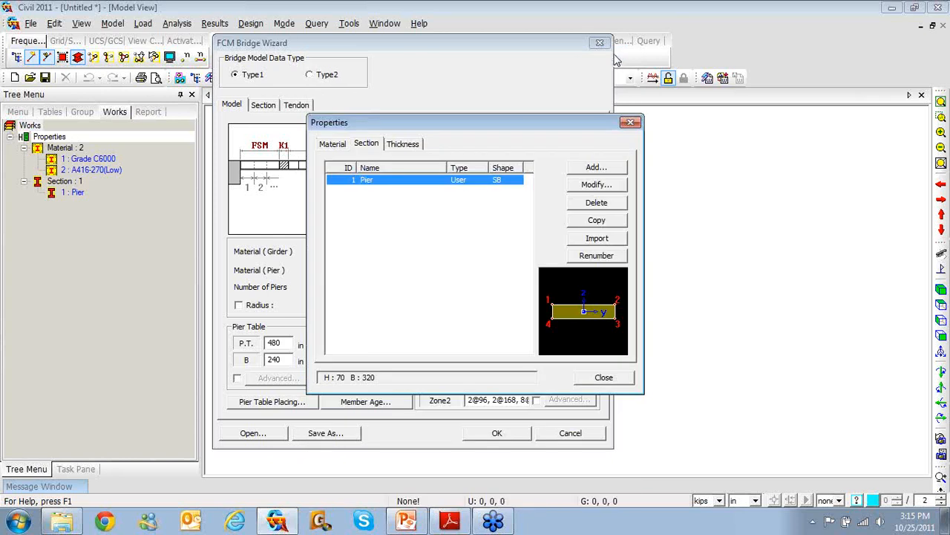
pyautogui.click(630, 124)
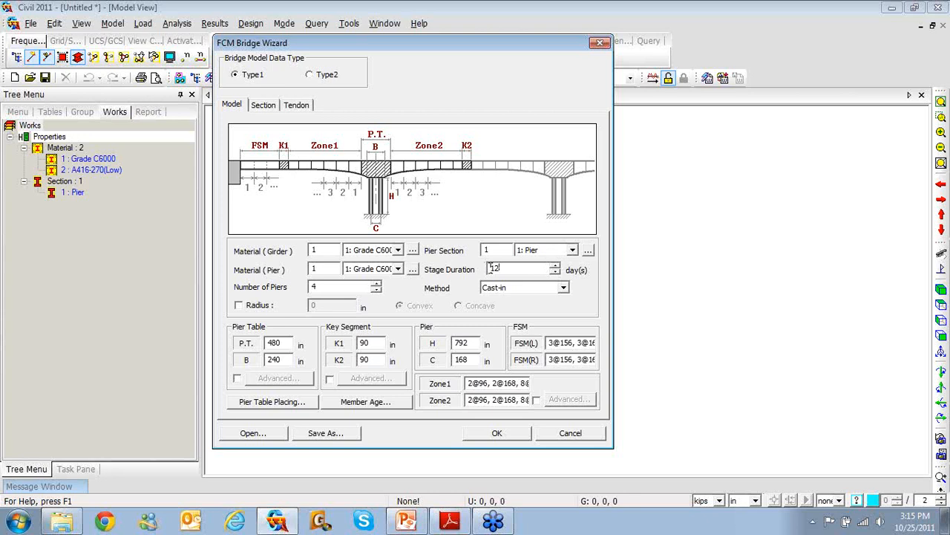
# Step: Set the stage duration to 12 days, the number of piers to 2 and the method to Cast-in, without a radius
pyautogui.moveTo(349, 291); pyautogui.dragTo(304, 296)
pyautogui.write('2')
pyautogui.click(564, 289)
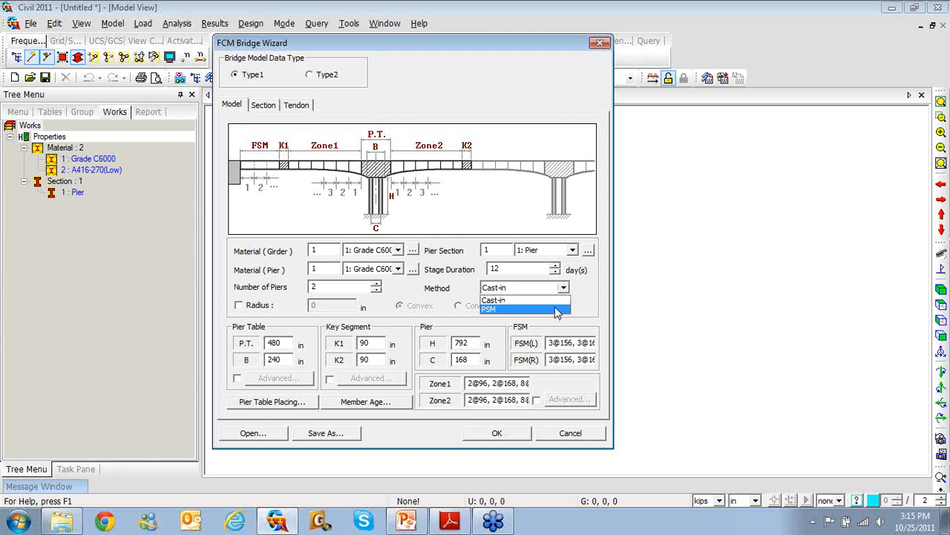
pyautogui.click(556, 301)
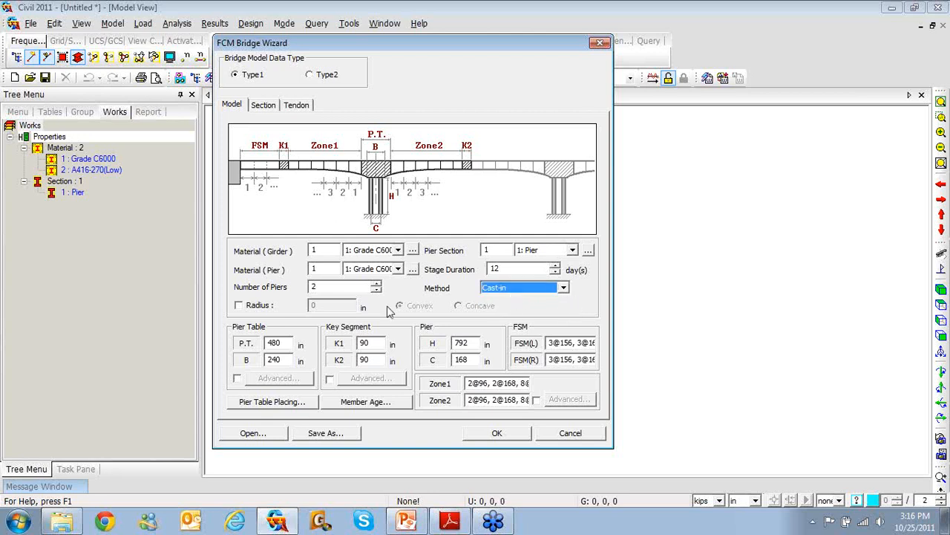
pyautogui.click(265, 310)
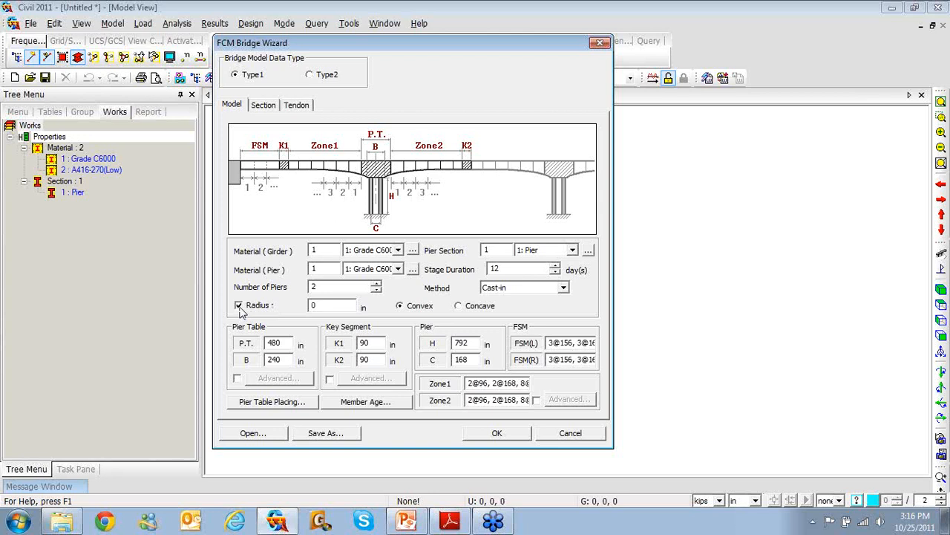
pyautogui.click(239, 310)
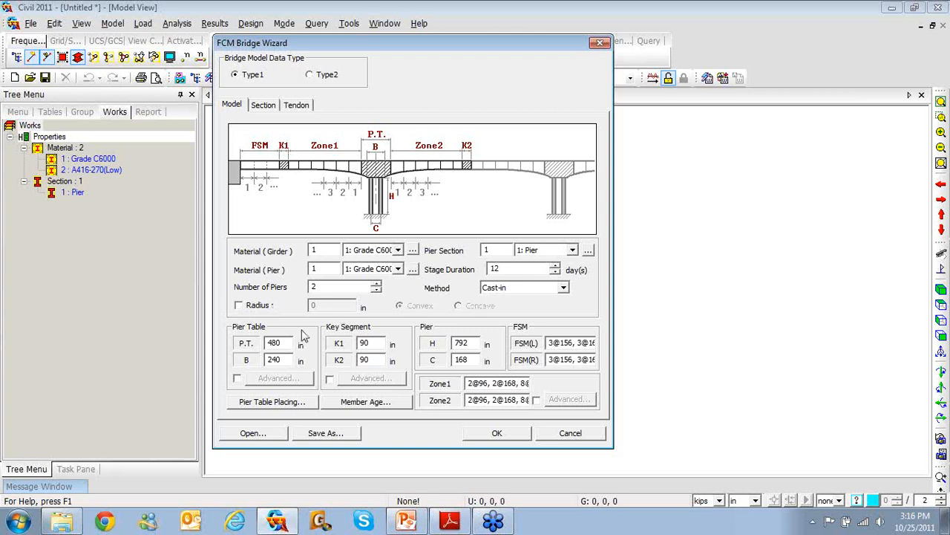
# Step: Set the pier table dimensions to P.T. 552 in and B 237 in
pyautogui.moveTo(290, 341); pyautogui.dragTo(257, 340)
pyautogui.write('552')
pyautogui.press('Tab')
pyautogui.write('2')
pyautogui.click(237, 378)
pyautogui.click(277, 380)
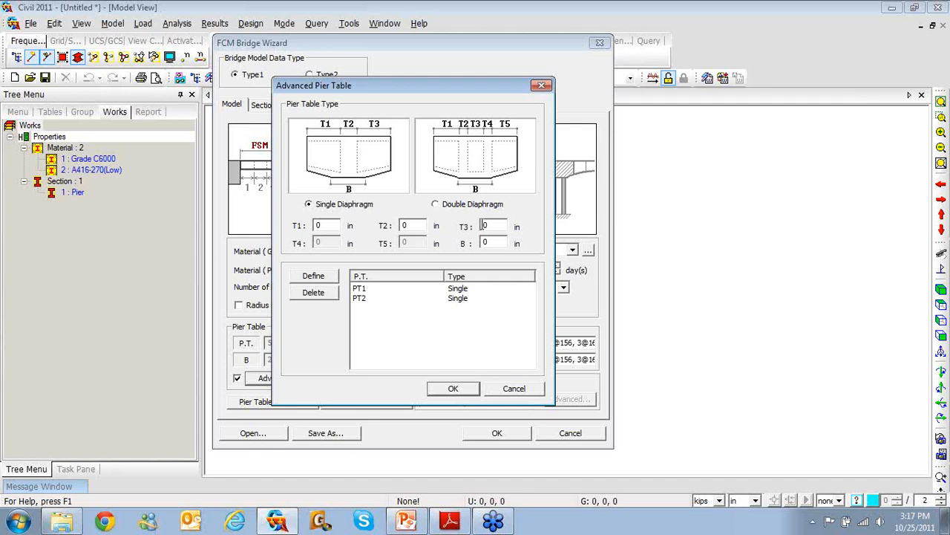
pyautogui.click(542, 85)
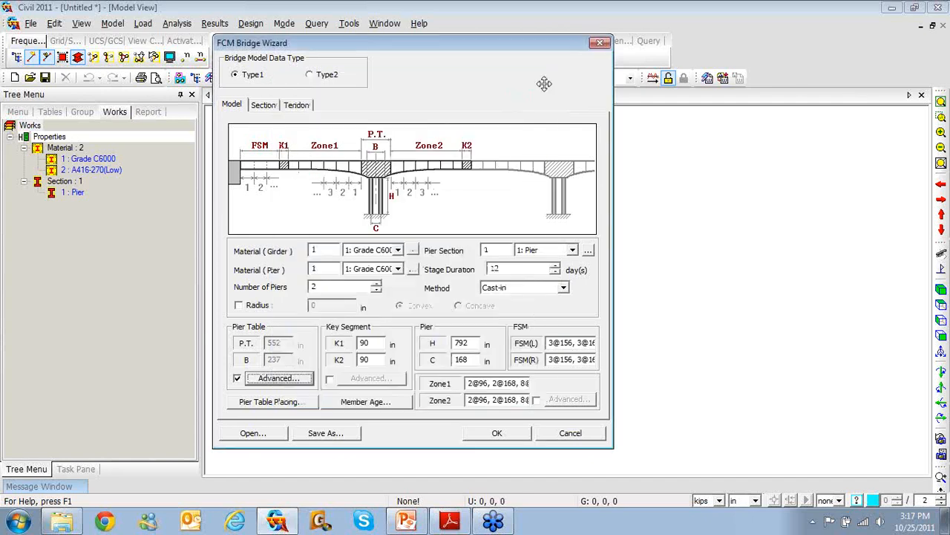
pyautogui.click(237, 379)
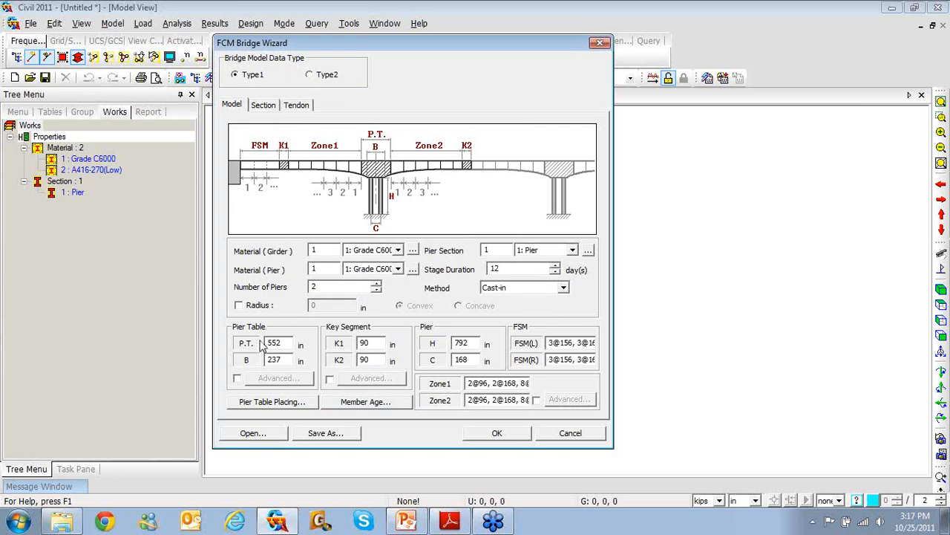
# Step: Set the pier table placing day of P.T. 2 to 60
pyautogui.click(273, 408)
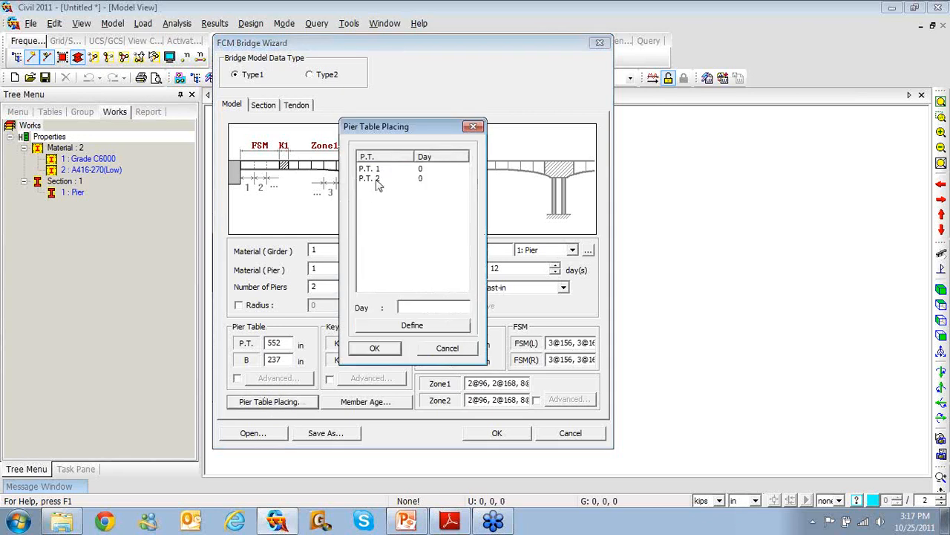
pyautogui.click(375, 179)
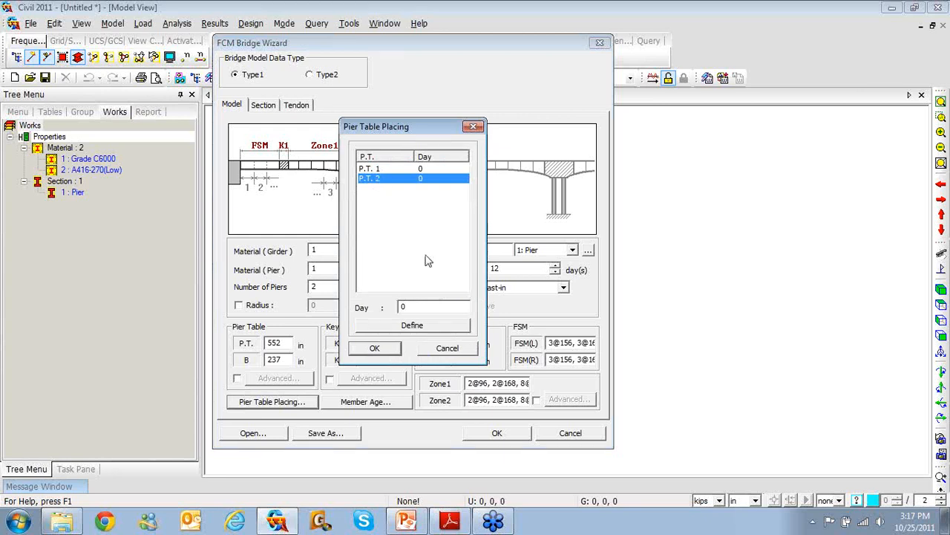
pyautogui.moveTo(427, 310); pyautogui.dragTo(383, 312)
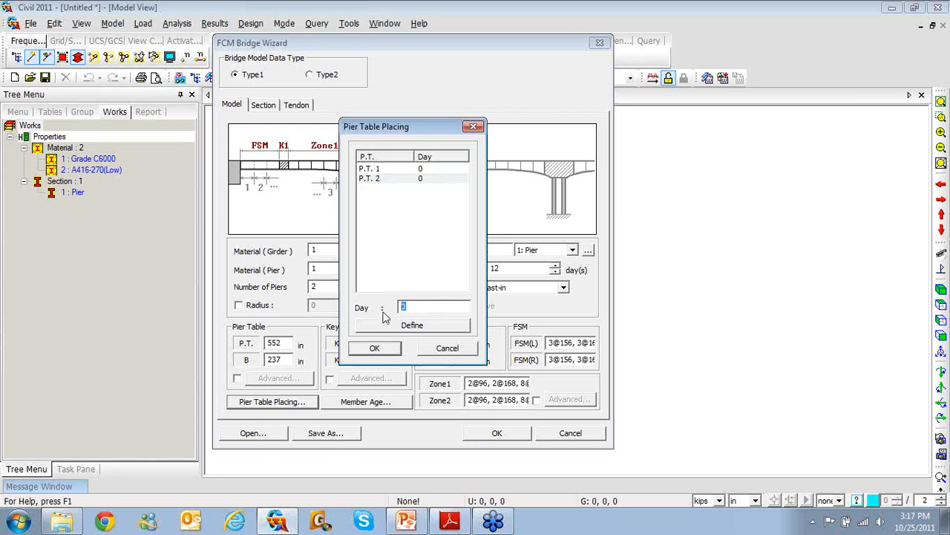
pyautogui.write('60')
pyautogui.click(425, 327)
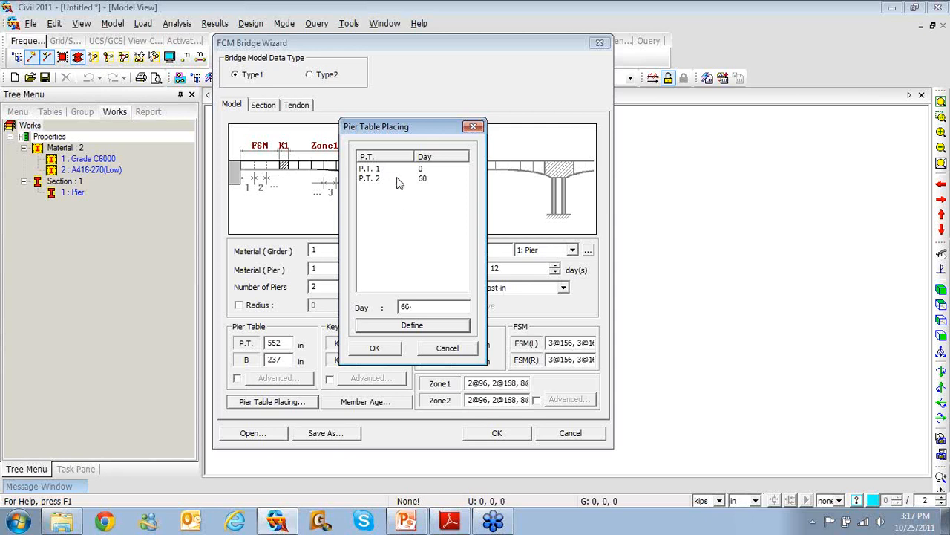
pyautogui.click(473, 127)
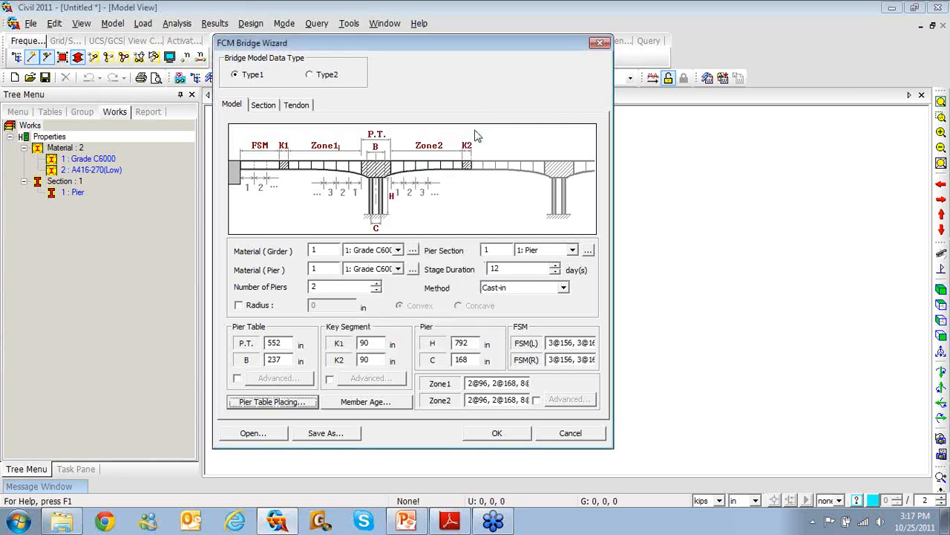
# Step: Set both key segment lengths, K1 and K2, to 78.75 in
pyautogui.click(376, 343)
pyautogui.doubleClick(361, 343)
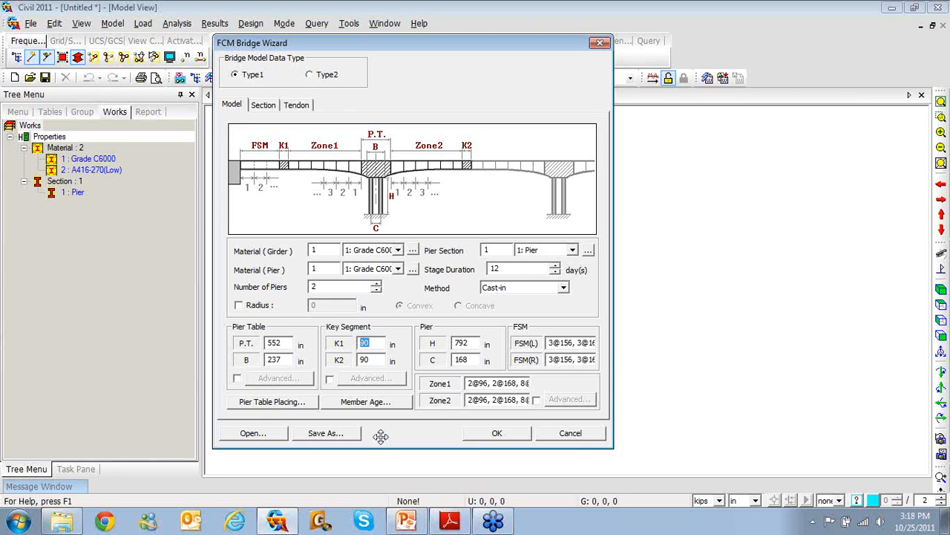
pyautogui.write('78.75')
pyautogui.press('Tab')
pyautogui.write('7')
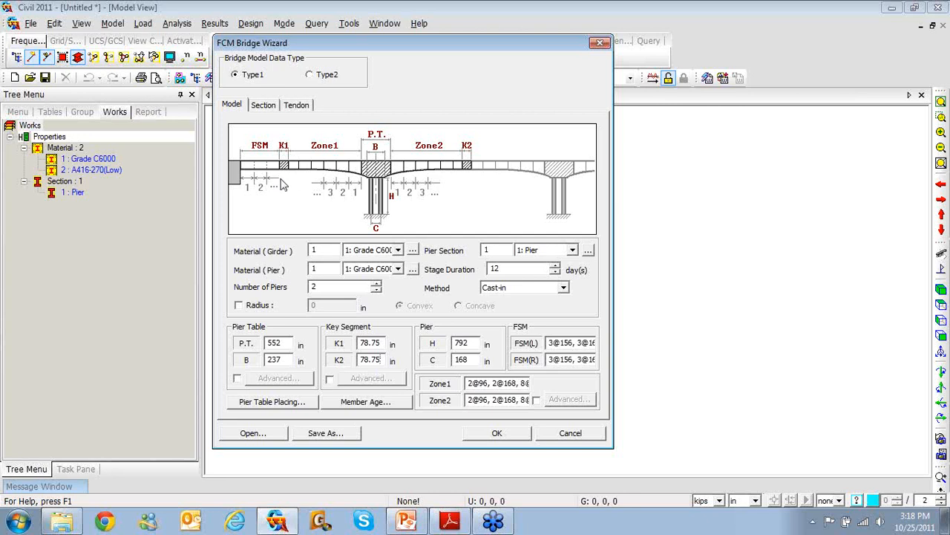
# Step: Look at the advanced key segment lengths and straight segment numbers, leaving the advanced option turned off
pyautogui.click(330, 380)
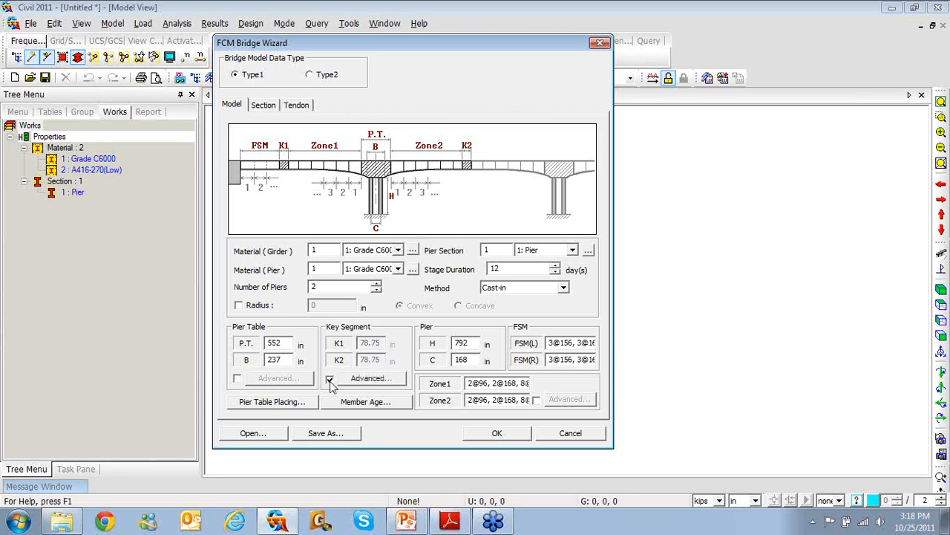
pyautogui.click(354, 380)
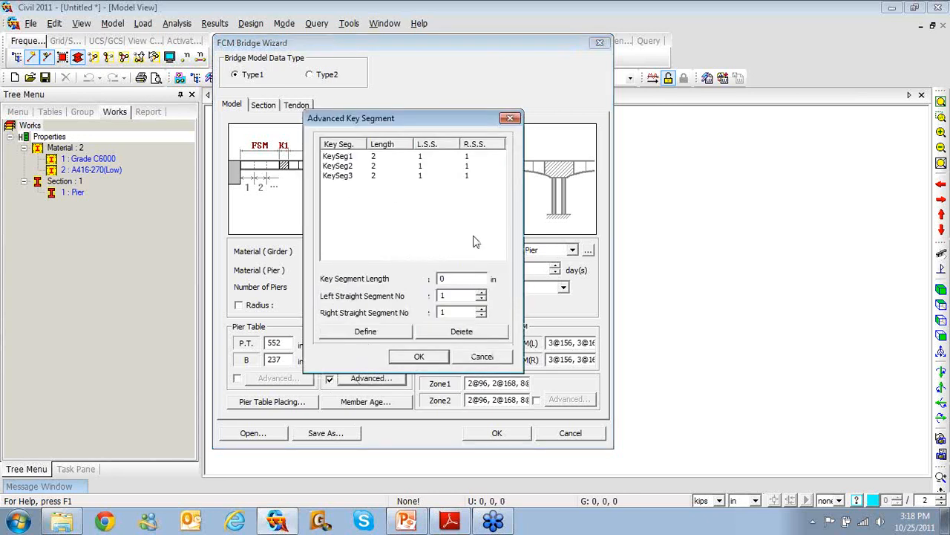
pyautogui.click(510, 118)
pyautogui.click(330, 381)
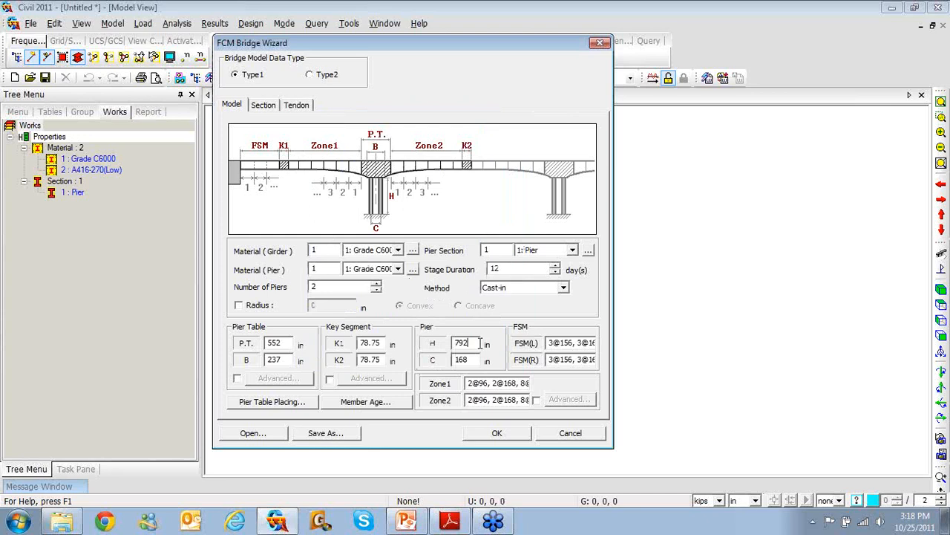
# Step: Set the pier dimensions to H 1575 in and C 165.5 in
pyautogui.moveTo(468, 343); pyautogui.dragTo(446, 344)
pyautogui.write('1575')
pyautogui.press('Tab')
pyautogui.write('165.5')
pyautogui.moveTo(550, 343); pyautogui.dragTo(594, 344)
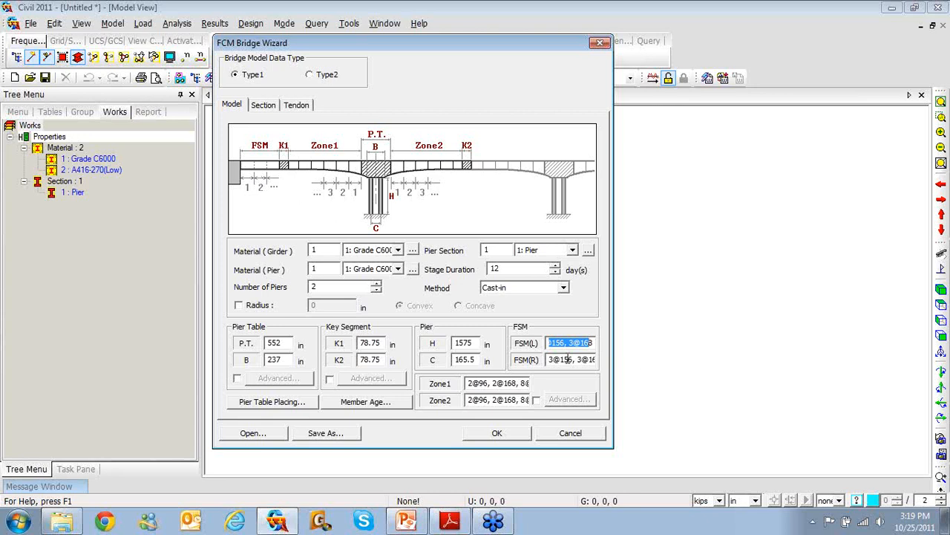
pyautogui.moveTo(593, 342); pyautogui.dragTo(538, 346)
pyautogui.write('78.75')
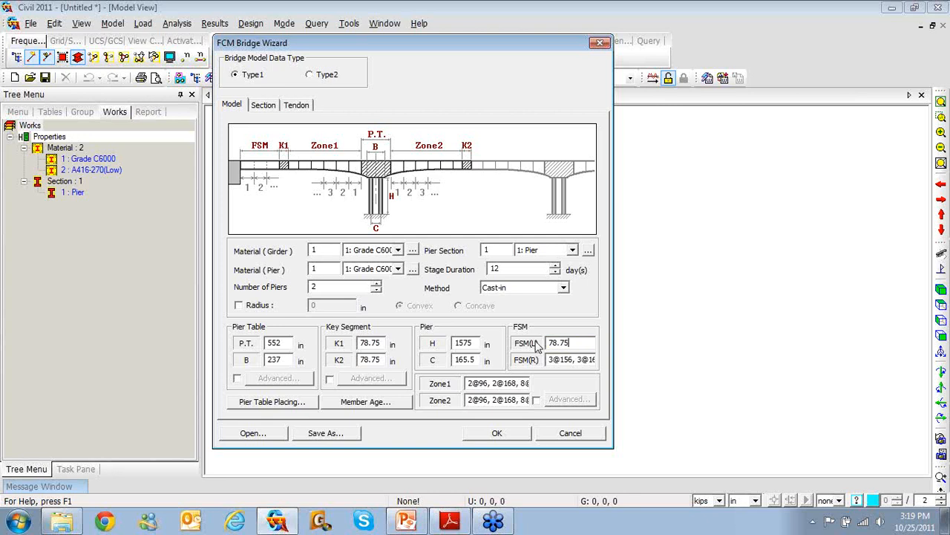
pyautogui.write(',4@167.5')
pyautogui.moveTo(593, 342); pyautogui.dragTo(536, 343)
pyautogui.hotkey('ctrl', 'c')
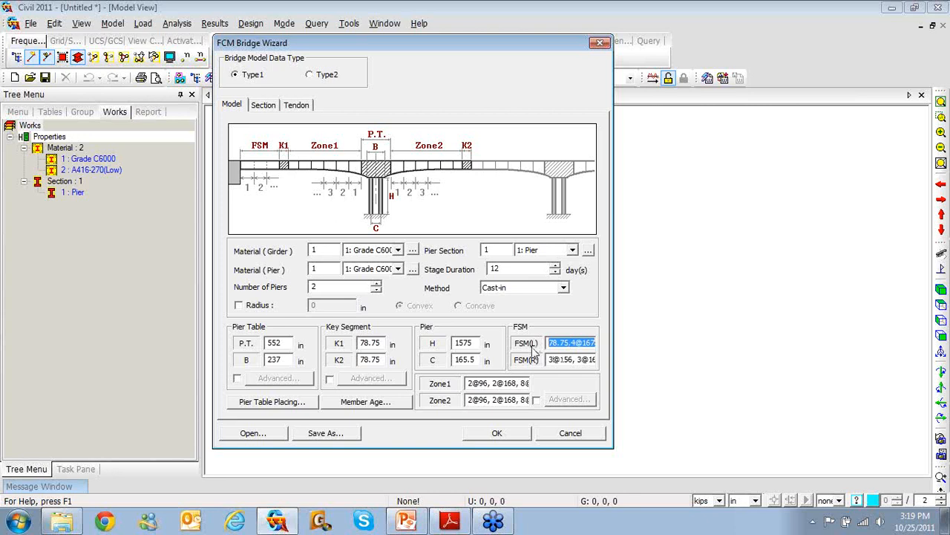
pyautogui.moveTo(550, 360); pyautogui.dragTo(606, 361)
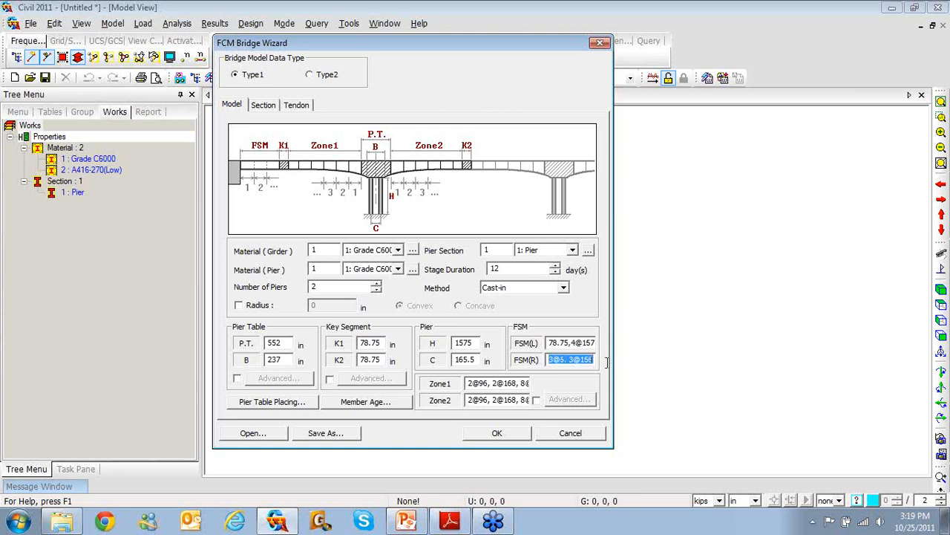
pyautogui.hotkey('ctrl', 'v')
# Step: Set the segment divisions of both Zone1 and Zone2 to 12@187
pyautogui.moveTo(489, 386); pyautogui.dragTo(548, 389)
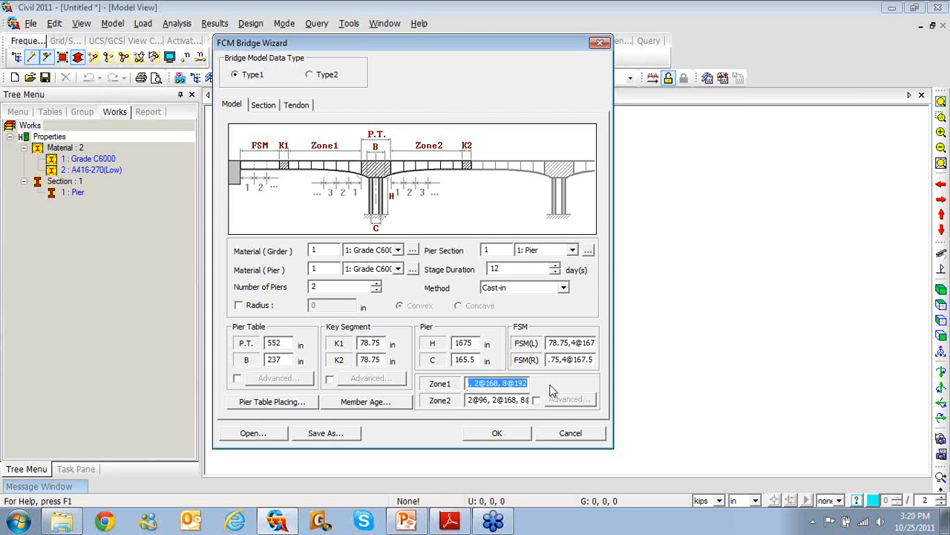
pyautogui.write('12@')
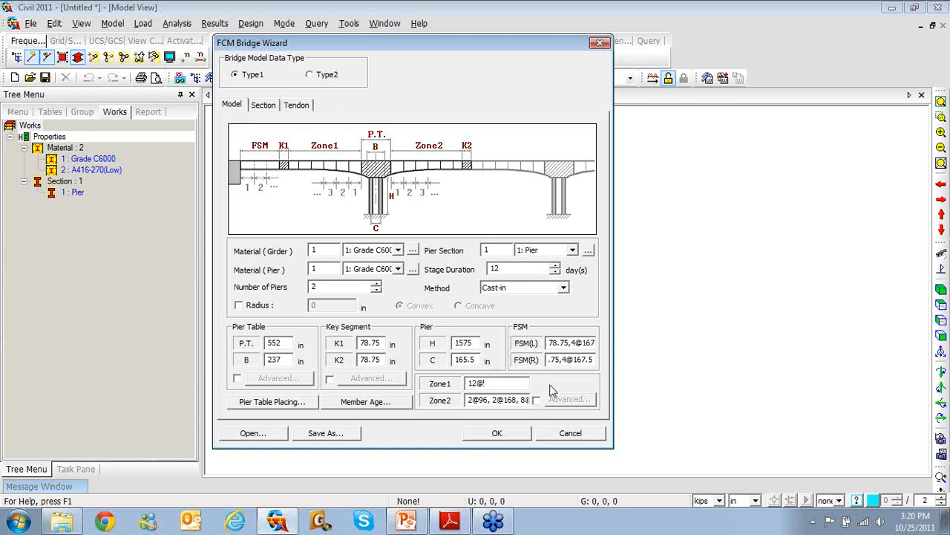
pyautogui.write('167')
pyautogui.doubleClick(477, 383)
pyautogui.hotkey('ctrl', 'c')
pyautogui.moveTo(470, 401); pyautogui.dragTo(548, 406)
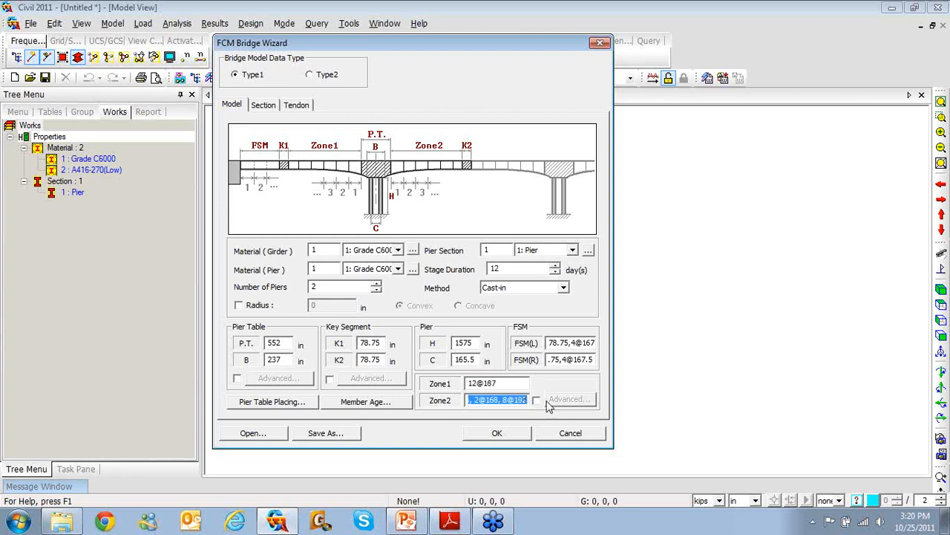
pyautogui.hotkey('ctrl', 'v')
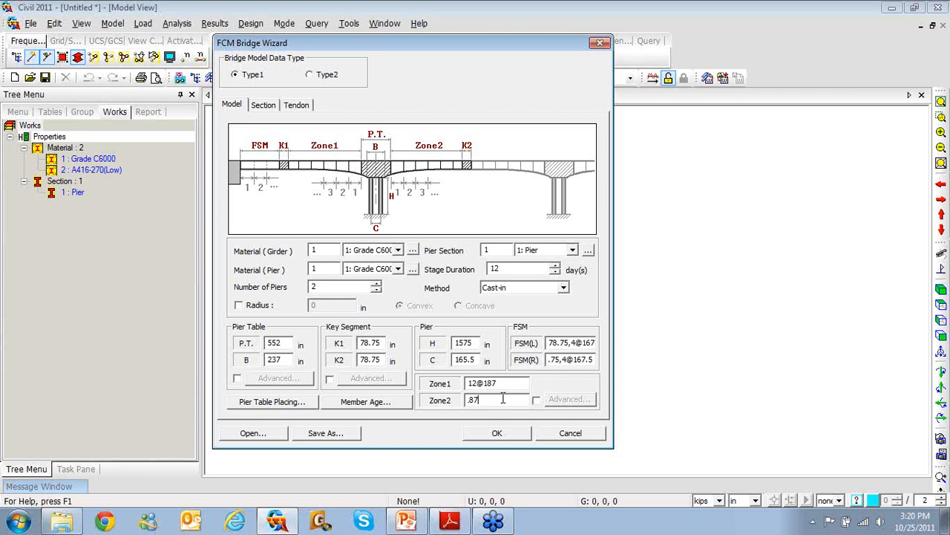
pyautogui.press('Home')
# Step: Look at the advanced zone divisions and curvature exponents per pier, leaving the advanced option turned off
pyautogui.click(536, 400)
pyautogui.click(564, 399)
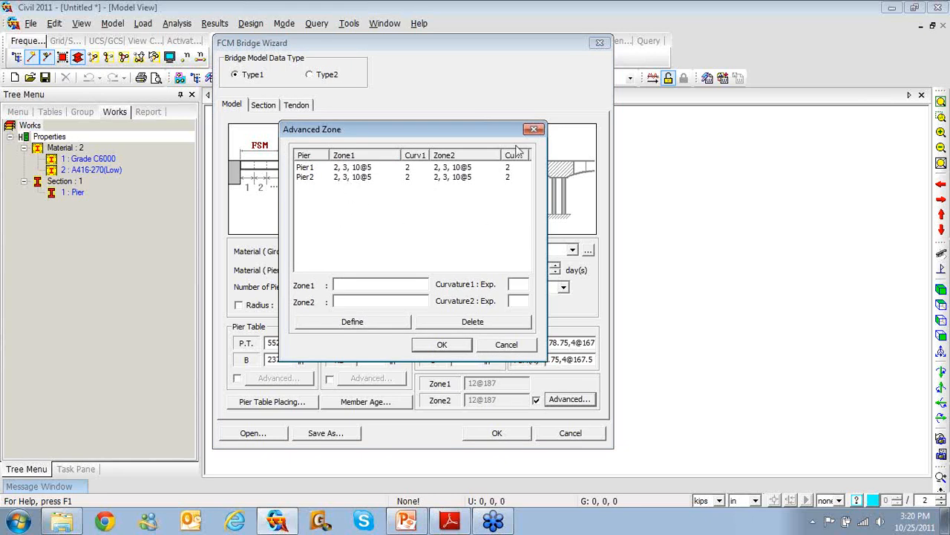
pyautogui.click(533, 130)
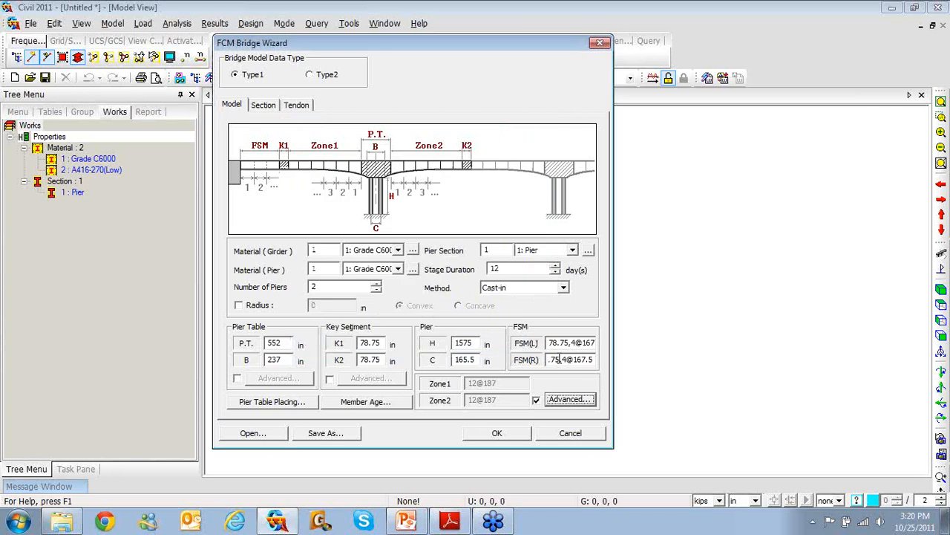
pyautogui.click(536, 399)
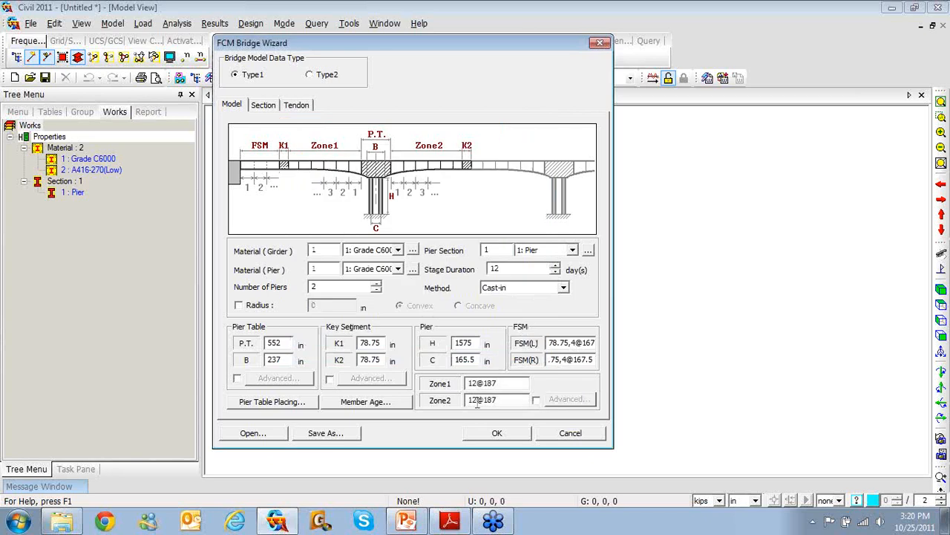
# Step: Set the member ages to FSM 60, Key Seg 10, Pier Table 15, Segment 5 and Pier 100 days
pyautogui.click(365, 402)
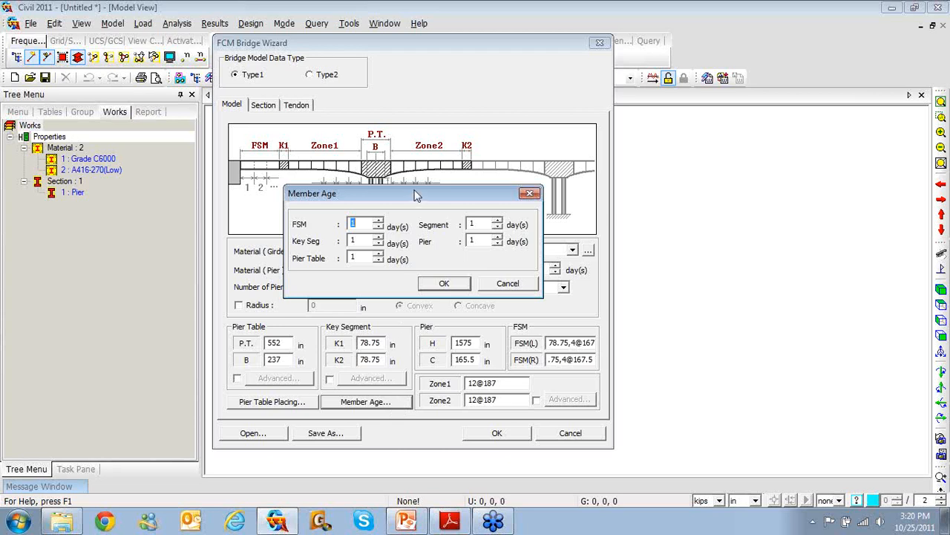
pyautogui.moveTo(414, 196); pyautogui.dragTo(459, 197)
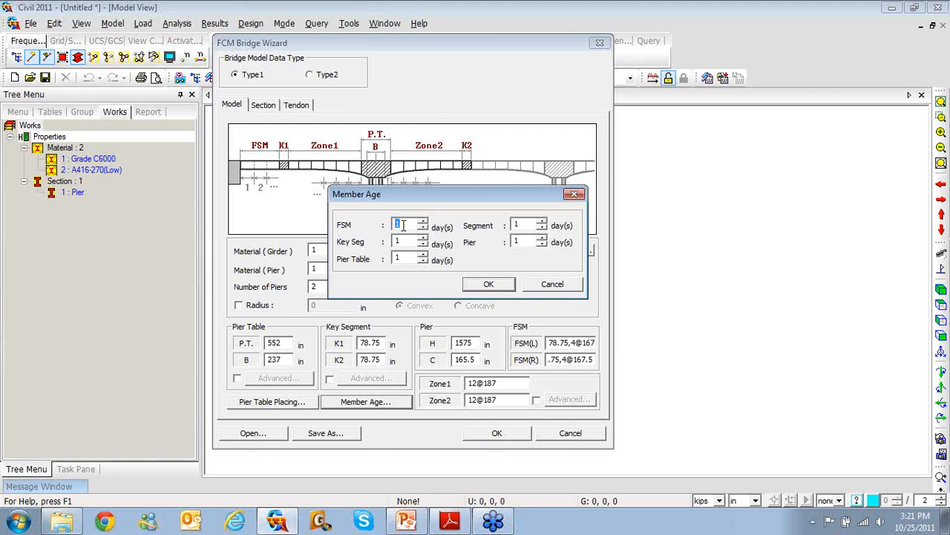
pyautogui.write('60')
pyautogui.press('Tab')
pyautogui.write('10')
pyautogui.press('Tab')
pyautogui.write('15')
pyautogui.press('Tab')
pyautogui.write('5')
pyautogui.press('Tab')
pyautogui.write('100')
pyautogui.click(475, 286)
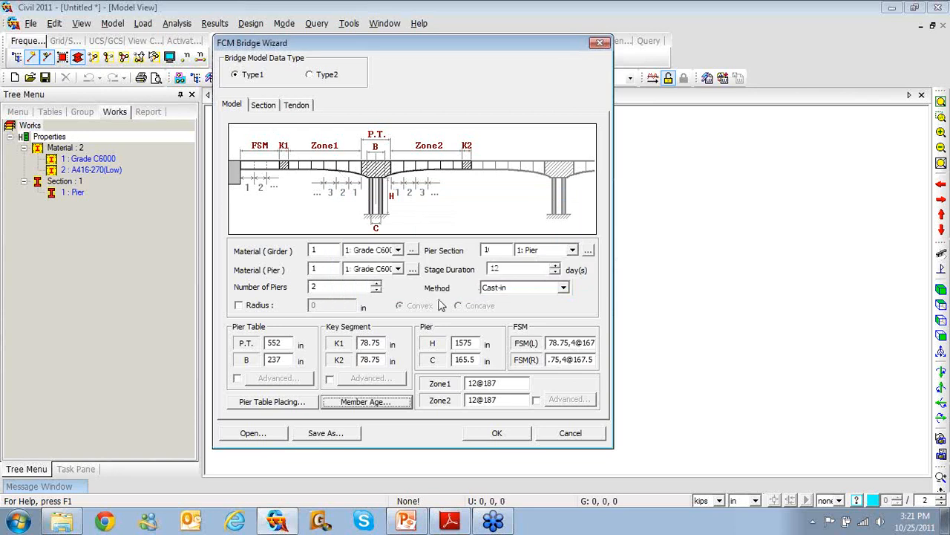
# Step: Compare the 1 Cell and 2 Cell section types and the Type2 section inputs, returning to Type1 with 1 Cell
pyautogui.click(263, 106)
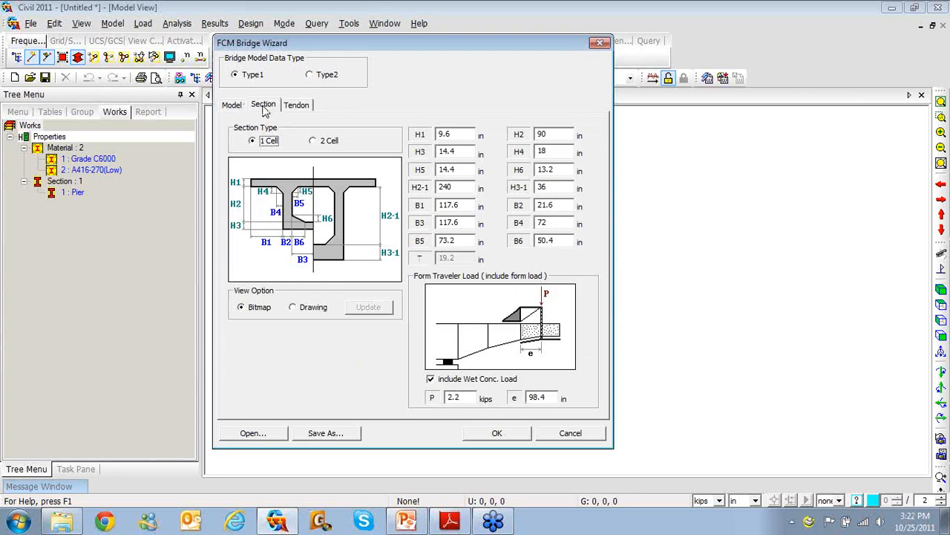
pyautogui.click(314, 142)
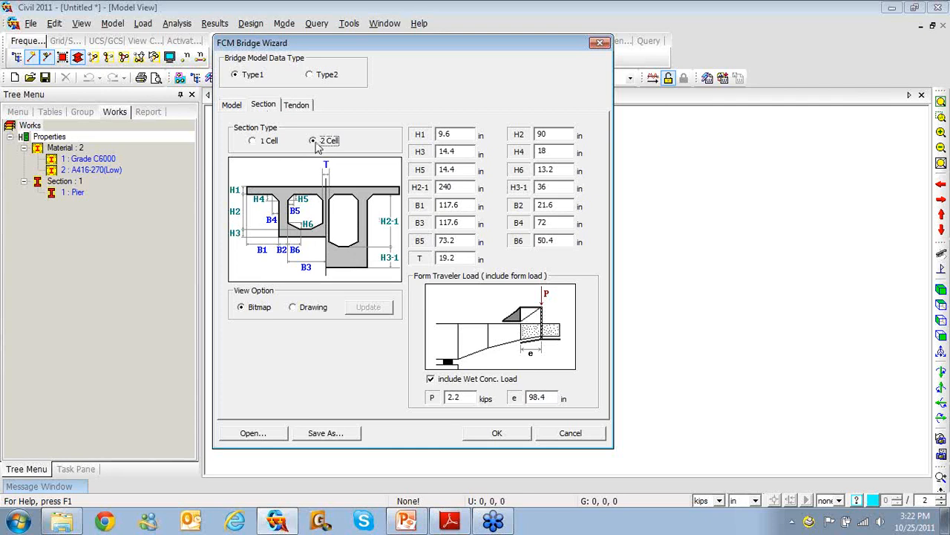
pyautogui.click(254, 141)
pyautogui.click(312, 142)
pyautogui.click(266, 141)
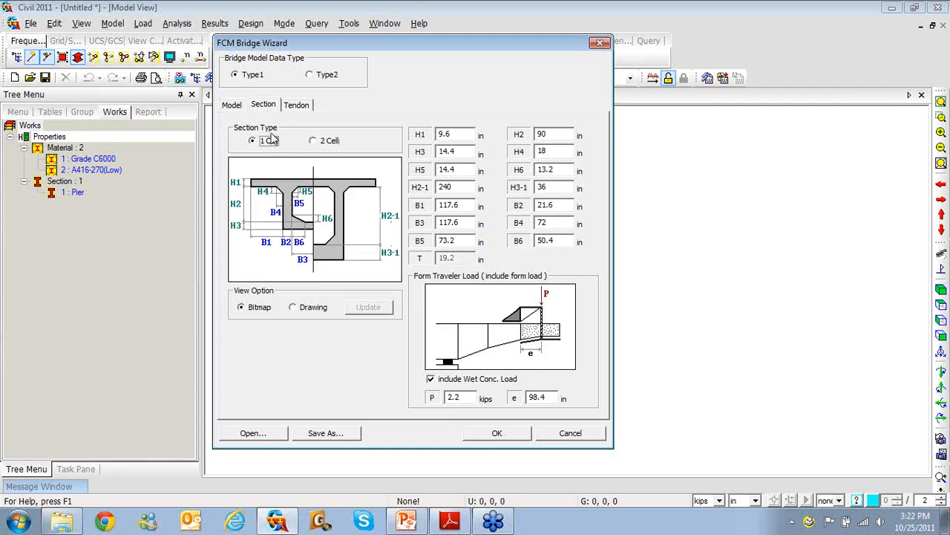
pyautogui.click(311, 75)
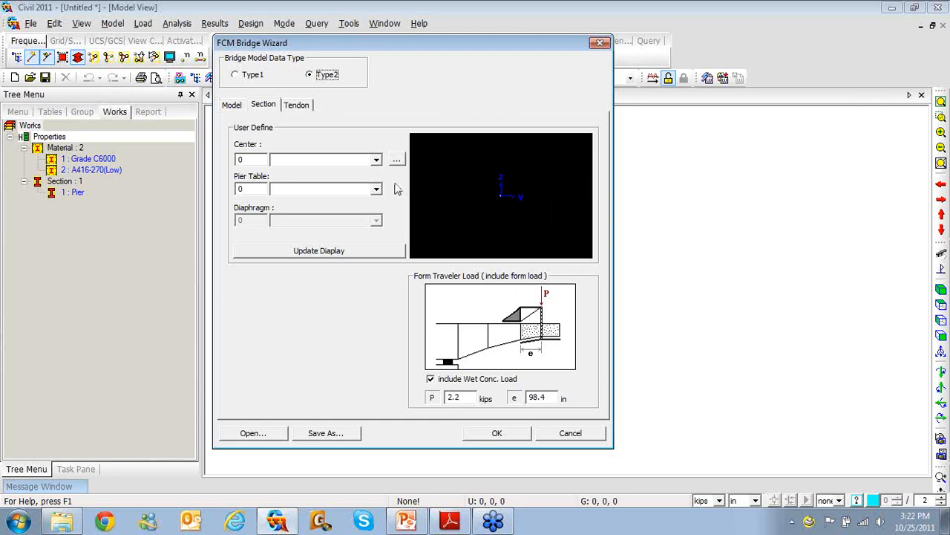
pyautogui.click(253, 75)
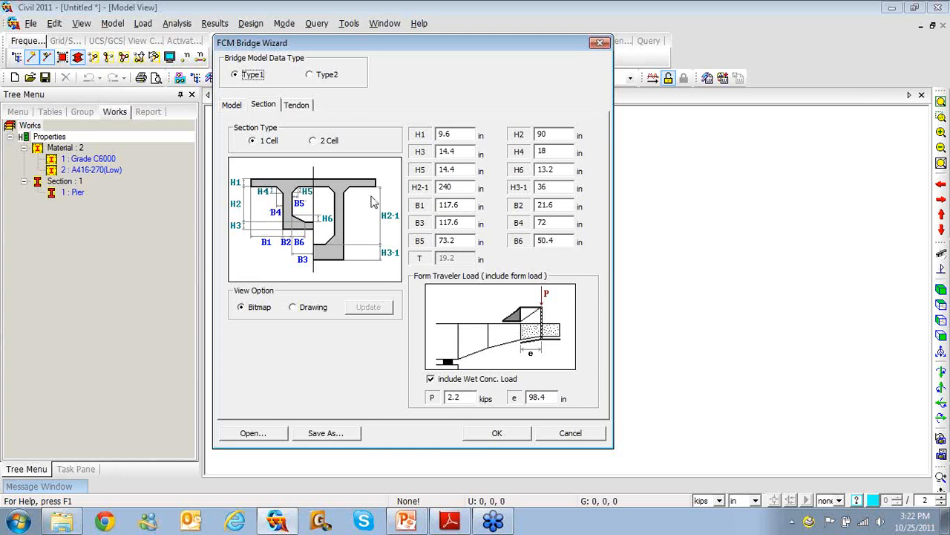
# Step: Set the box section heights to H1 9.85, H2 86.22, H3 10.25 and H4 13.78 in
pyautogui.moveTo(459, 133); pyautogui.dragTo(420, 135)
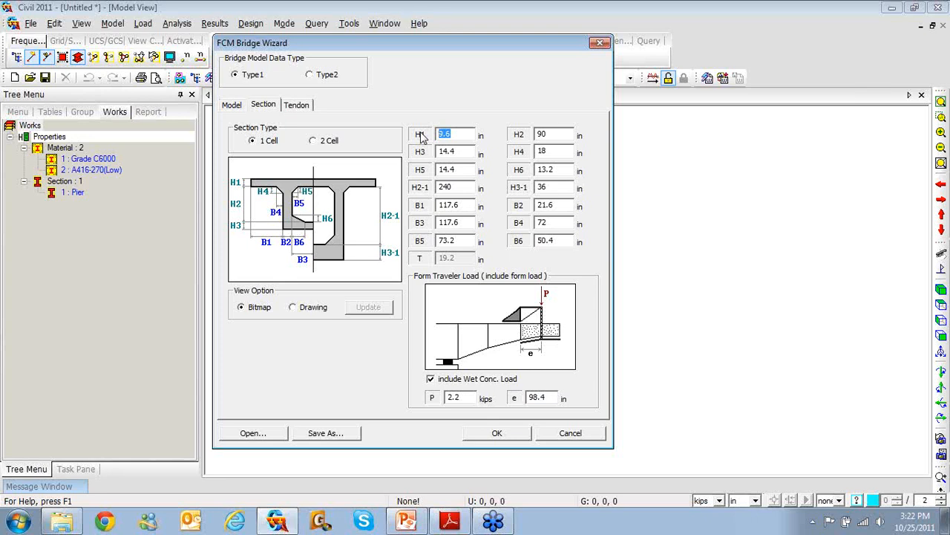
pyautogui.press('BackSpace')
pyautogui.write('9,85')
pyautogui.press('Tab')
pyautogui.write('86.22')
pyautogui.press('Tab')
pyautogui.write('10.25')
pyautogui.press('Tab')
pyautogui.write('13.78')
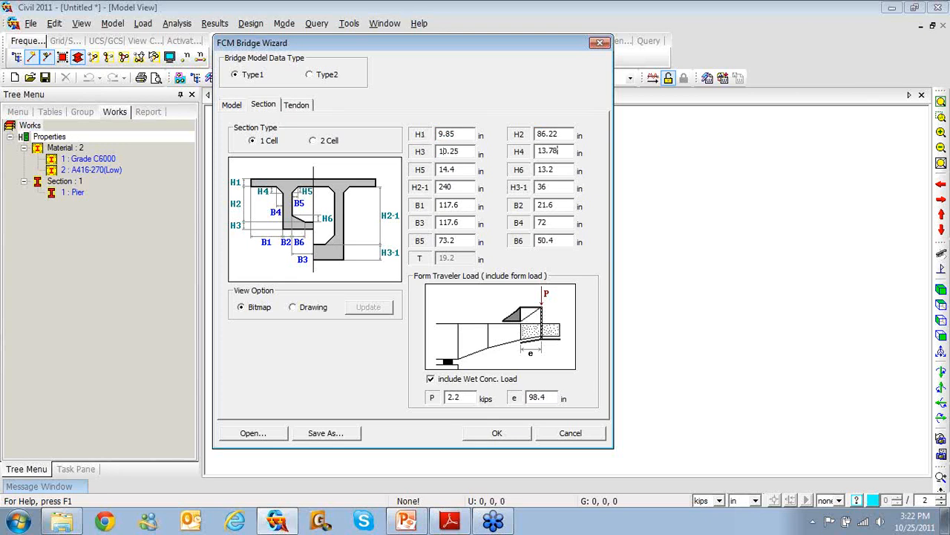
# Step: Set the remaining section heights to H5 12.8, H6 9.85, H2-1 232.3 and H3-1 33.5 in
pyautogui.press('Tab')
pyautogui.write('12.6')
pyautogui.press('Tab')
pyautogui.write('9.85')
pyautogui.press('Tab')
pyautogui.write('232.3')
pyautogui.press('Tab')
pyautogui.write('93.5')
# Step: Set the section widths to B1 110.25, B2 17.72, B3 122.05, B4 and B5 68.9, and B6 49.2 in, and preview the section as a drawing
pyautogui.press('Tab')
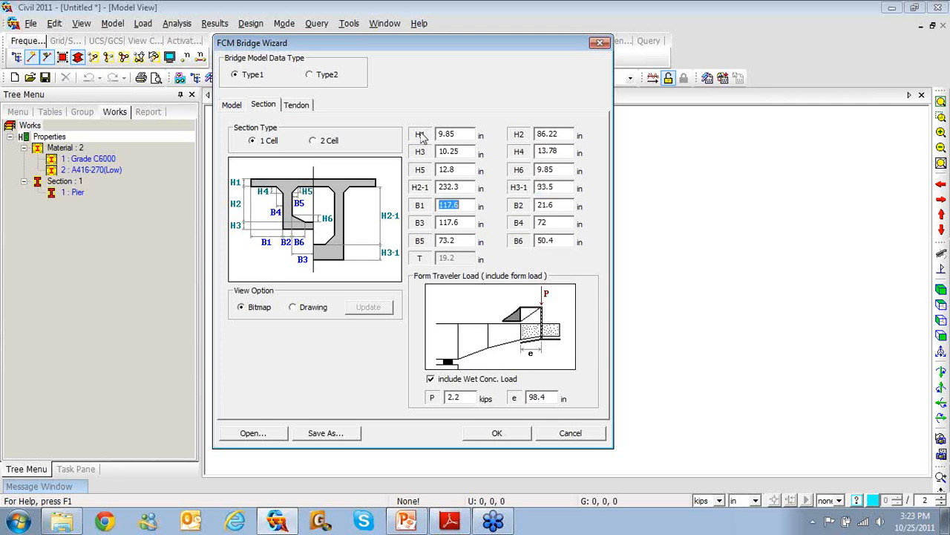
pyautogui.write('112.23')
pyautogui.press('Tab')
pyautogui.write('17.72')
pyautogui.press('Tab')
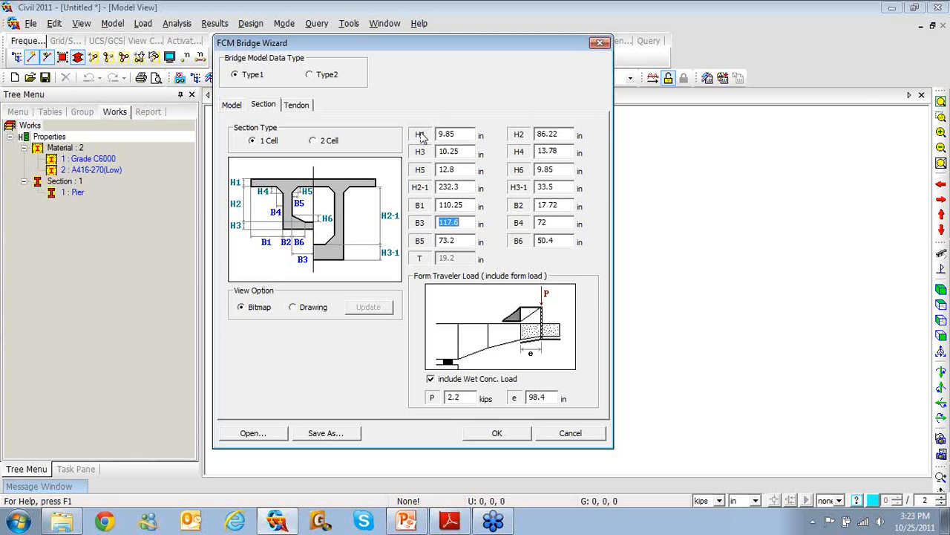
pyautogui.write('122.05')
pyautogui.press('Tab')
pyautogui.write('68.9')
pyautogui.press('Tab')
pyautogui.write('6')
pyautogui.press('Tab')
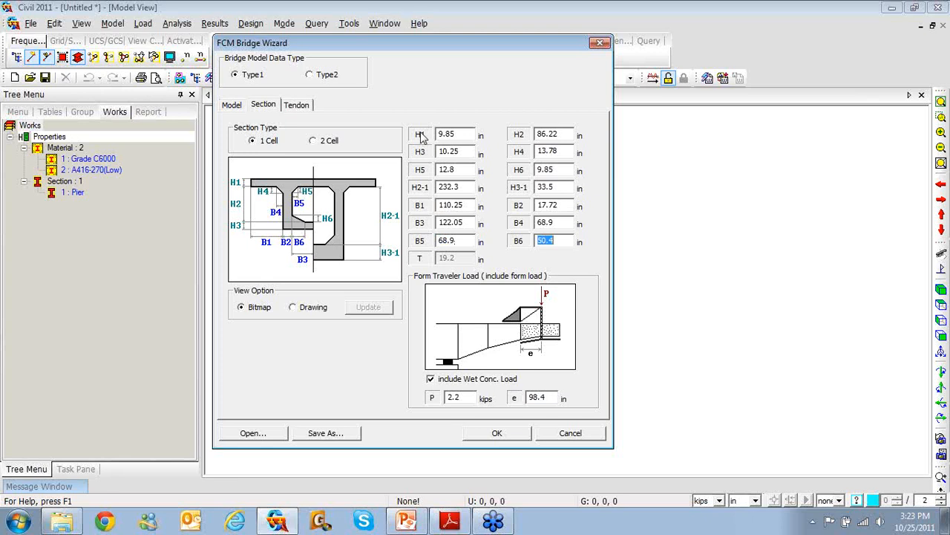
pyautogui.write('49.2')
pyautogui.click(294, 308)
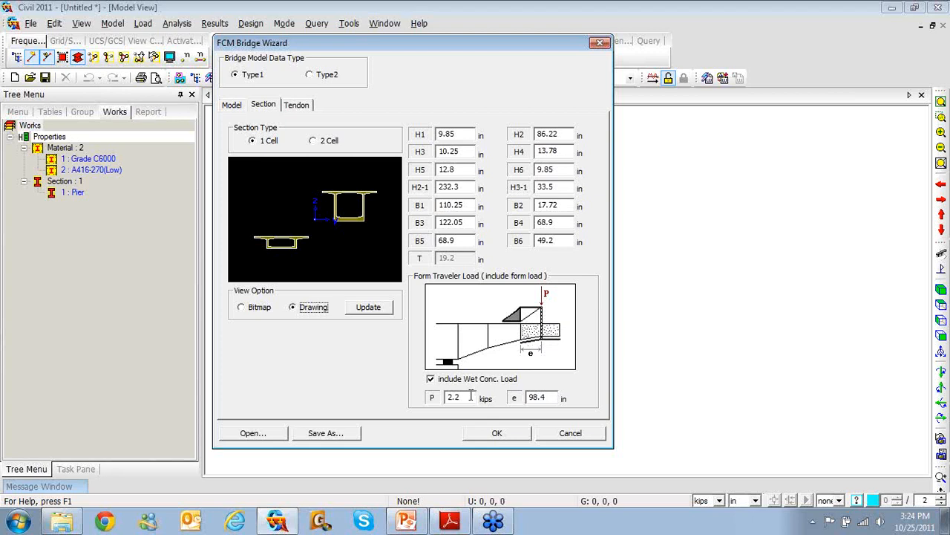
# Step: Set the form traveler load P to 176.4 kips and its eccentricity e to 98.5 in
pyautogui.moveTo(471, 396); pyautogui.dragTo(446, 399)
pyautogui.write('176.4')
pyautogui.press('Tab')
pyautogui.write('98.5')
# Step: Set the tendon placement heights to H1 6.7, H2 12.6, H3 11.42 and H4 5.51 in
pyautogui.click(297, 108)
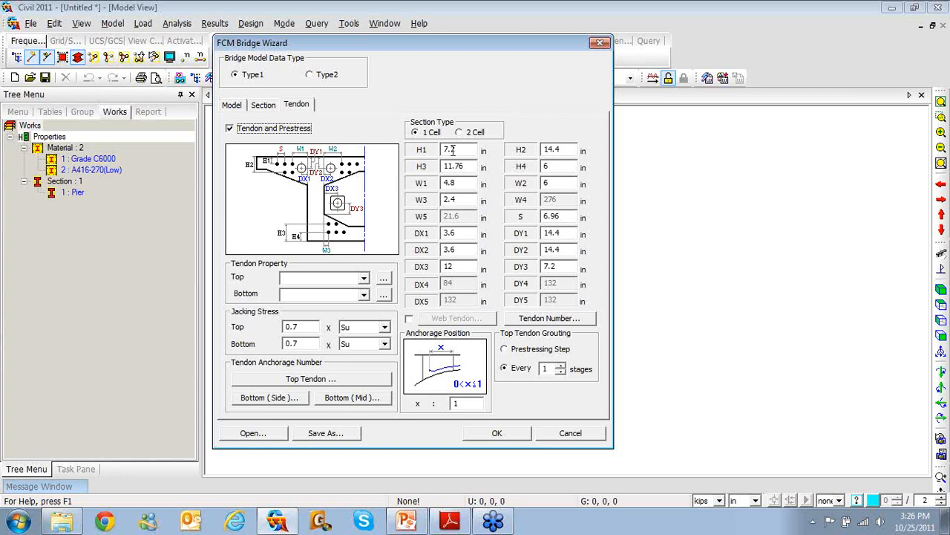
pyautogui.moveTo(463, 152); pyautogui.dragTo(396, 143)
pyautogui.write('6.7')
pyautogui.press('Tab')
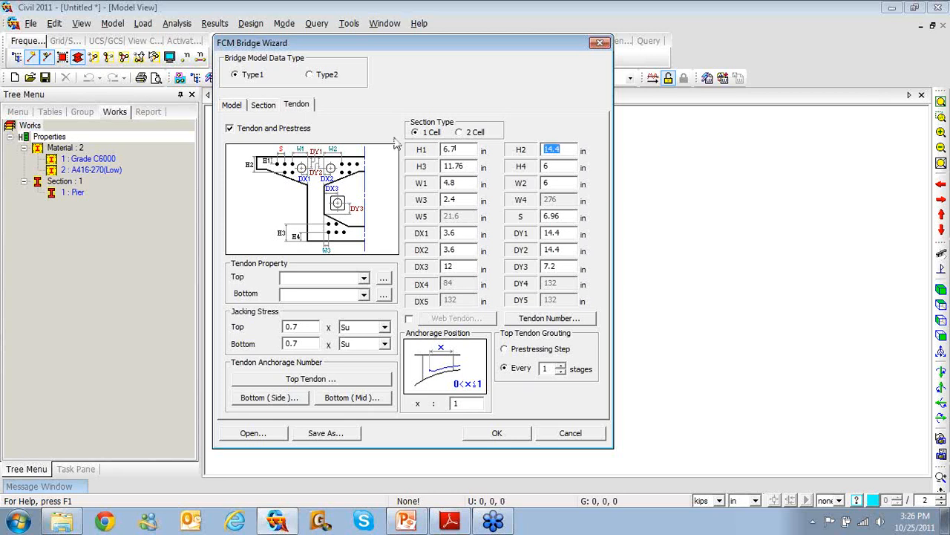
pyautogui.write('12.6')
pyautogui.press('Tab')
pyautogui.write('11.42')
pyautogui.press('Tab')
pyautogui.write('5.5')
pyautogui.press('Tab')
# Step: Set the tendon placement widths W1 and W2 to 3.94 in and W3 to 2.36 in, with spacing S 6.89 in
pyautogui.write('3.94')
pyautogui.press('Tab')
pyautogui.write('3.94')
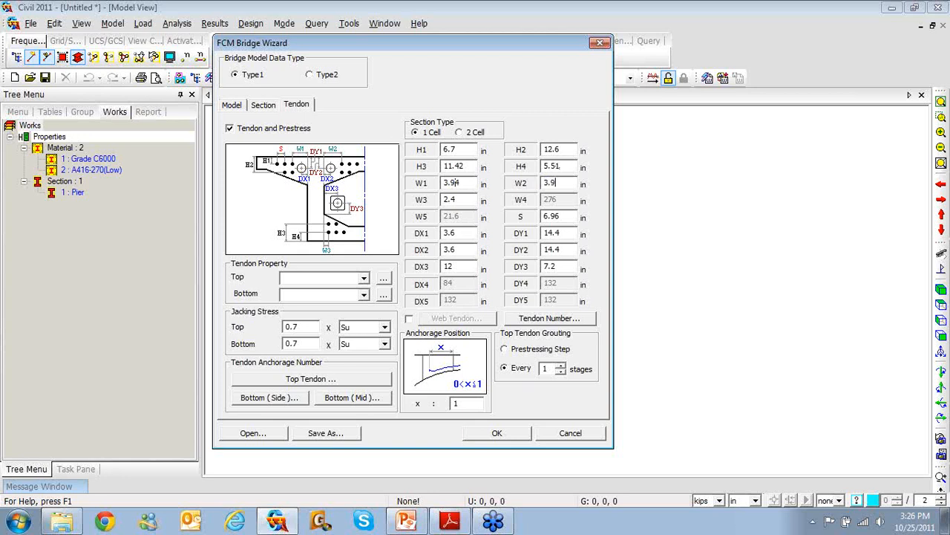
pyautogui.press('Tab')
pyautogui.write('2.38')
pyautogui.press('Tab')
pyautogui.write('6.89')
pyautogui.press('Tab')
# Step: Set the anchorage offsets to DX1 3.94, DY1 11.8, DX2 3.94, DY2 11.8, DX3 11.8 and DY3 7.5 in
pyautogui.write('3.94')
pyautogui.press('Tab')
pyautogui.write('11.8')
pyautogui.press('Tab')
pyautogui.write('3.94')
pyautogui.press('Tab')
pyautogui.write('11.8')
pyautogui.press('Tab')
pyautogui.write('11.8')
pyautogui.press('Tab')
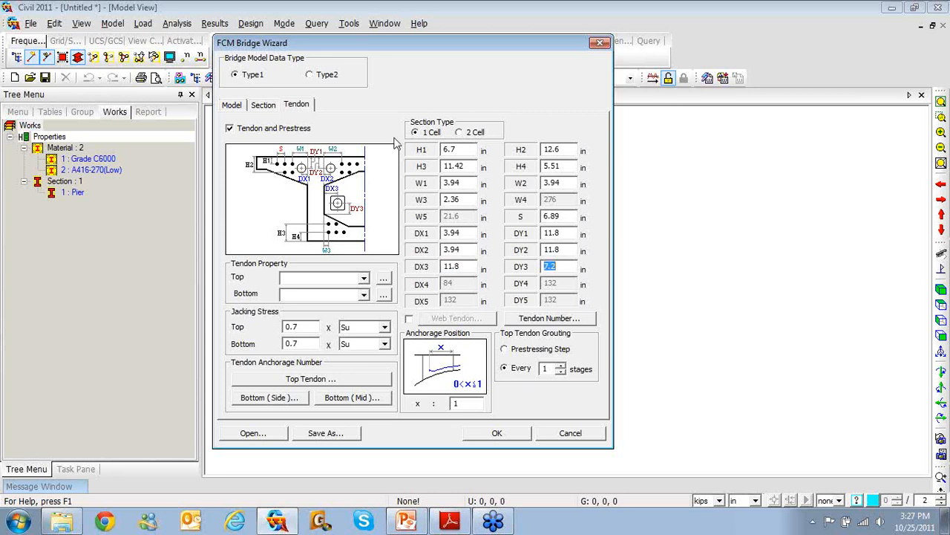
pyautogui.write('7.5')
# Step: Reduce the N3 and N5 tendon numbers in the equal tendon arrangement
pyautogui.click(543, 319)
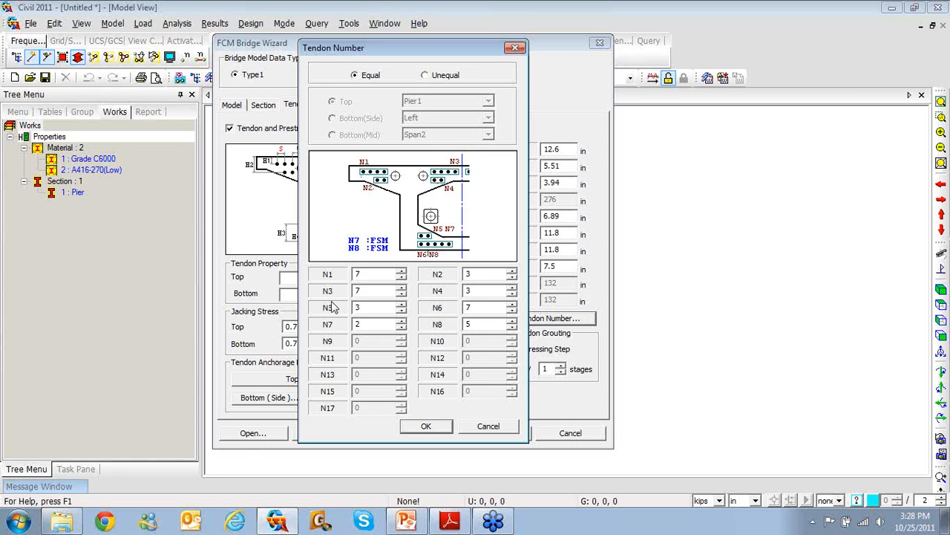
pyautogui.click(400, 294)
pyautogui.click(402, 311)
pyautogui.click(428, 425)
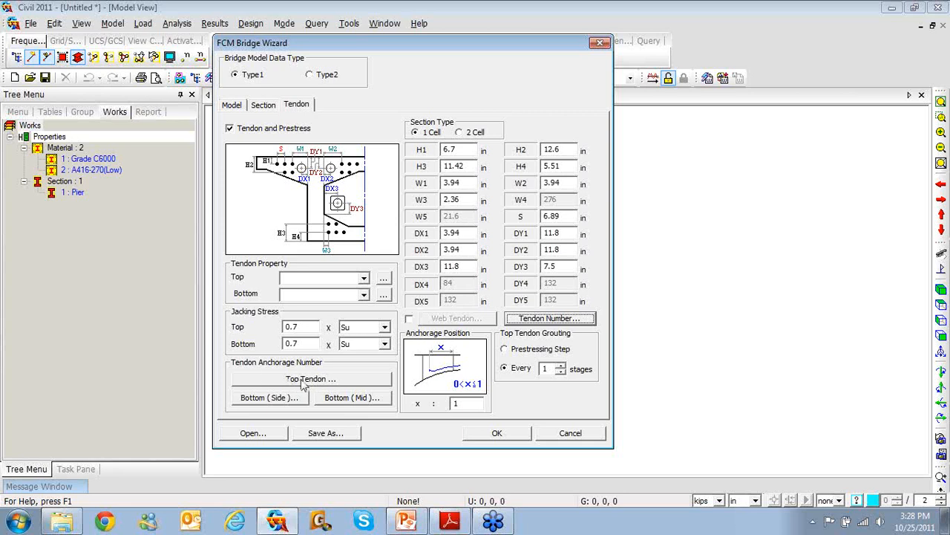
# Step: Open the top tendon anchorage numbers and check the Tendon Layout slide of the BCM-webinar presentation in PowerPoint for the required anchorages
pyautogui.click(269, 380)
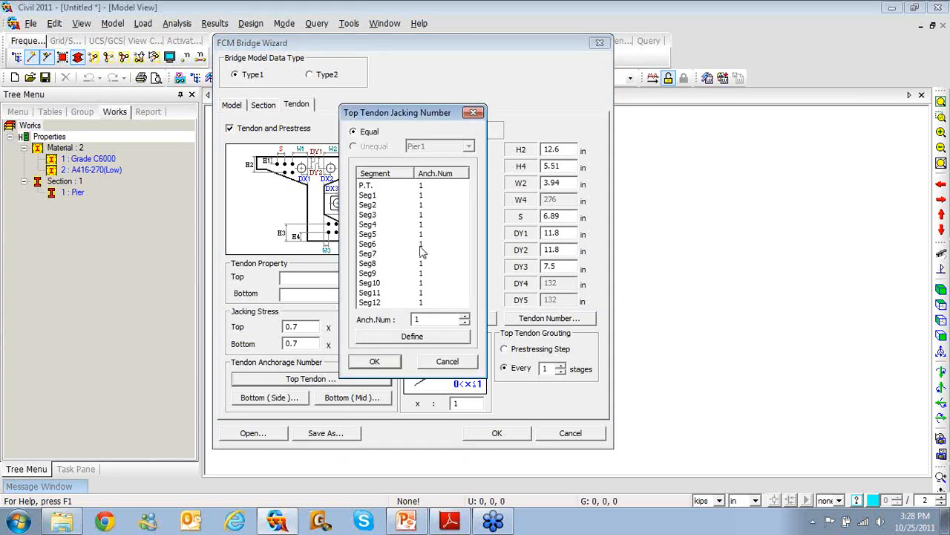
pyautogui.click(406, 522)
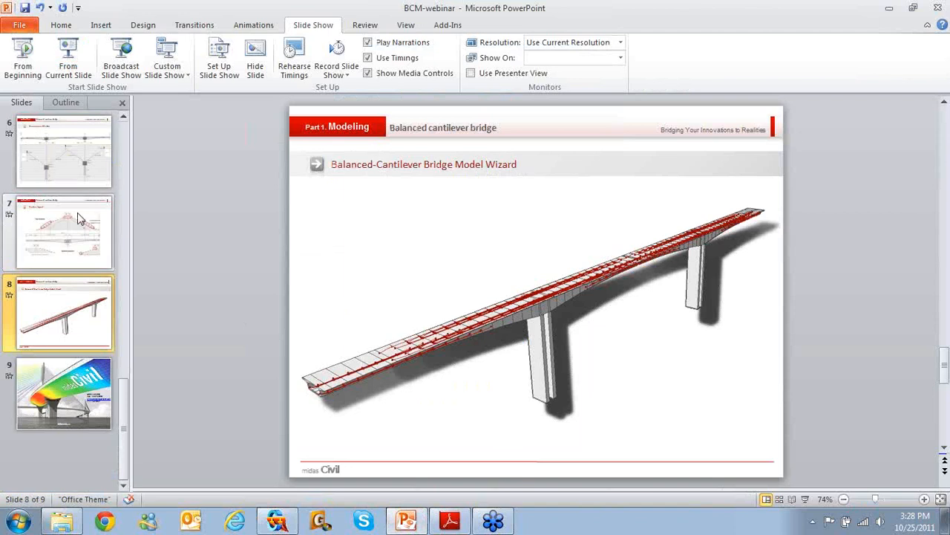
pyautogui.click(74, 215)
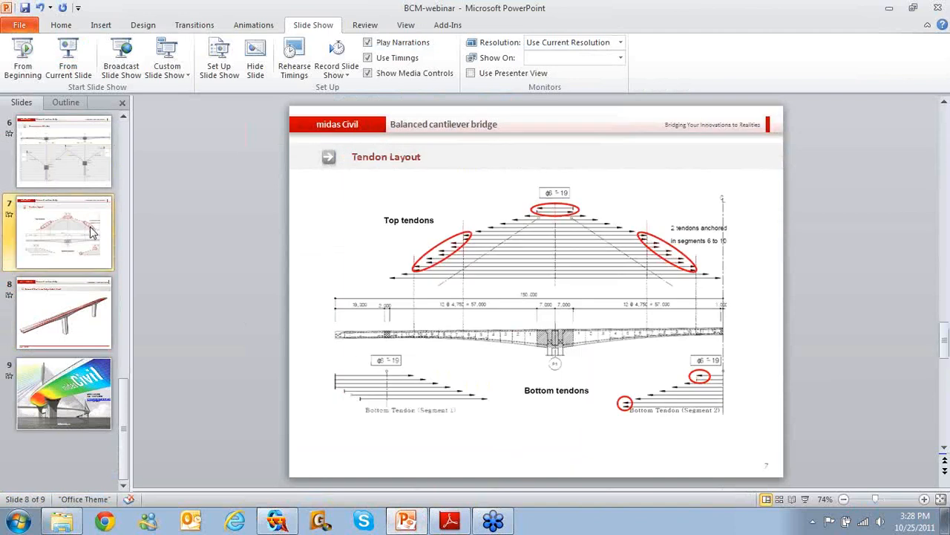
pyautogui.click(70, 58)
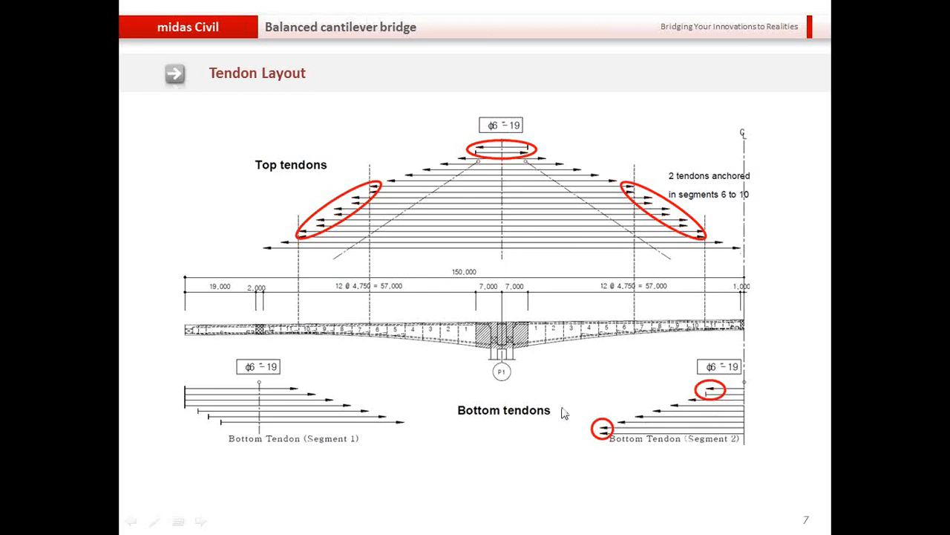
pyautogui.press('Escape')
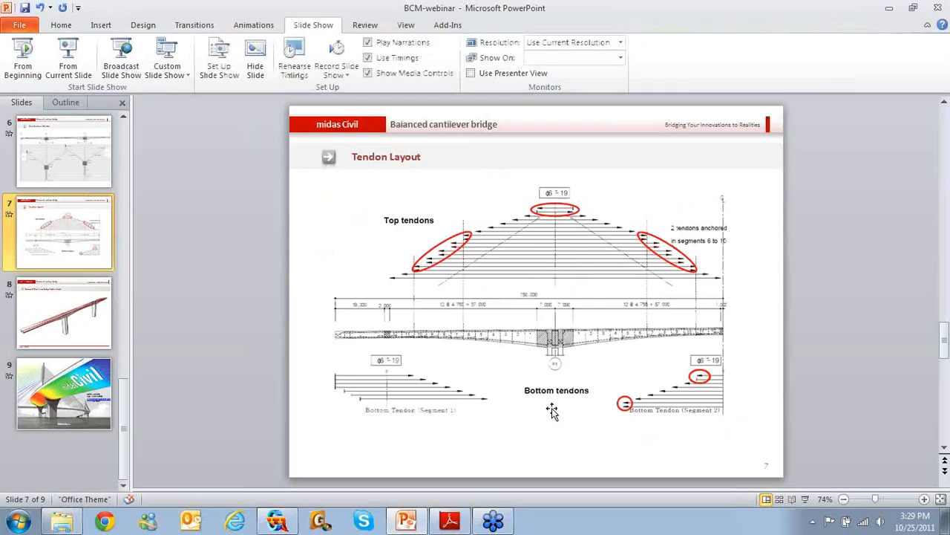
pyautogui.click(891, 8)
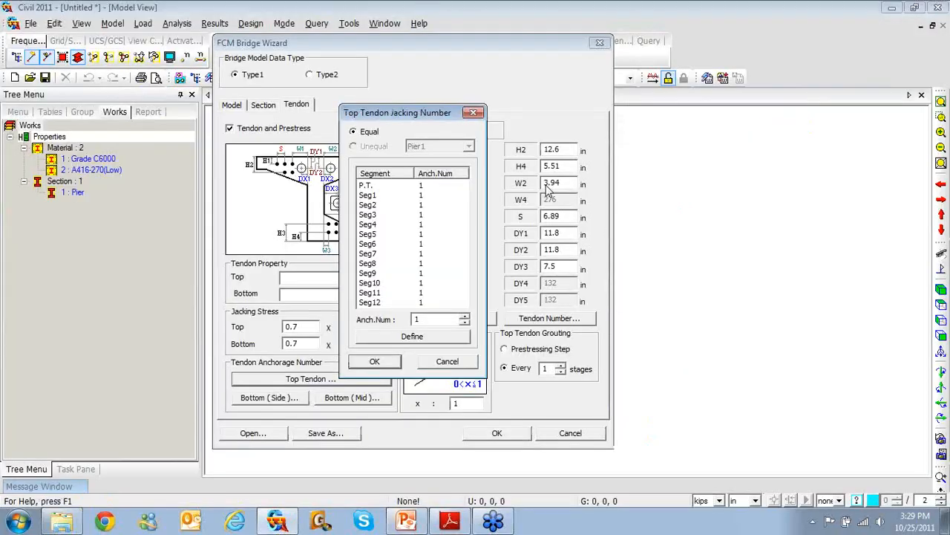
# Step: Set the top tendon anchorage number to 2 for P.T. and for segments 6 to 10
pyautogui.click(420, 187)
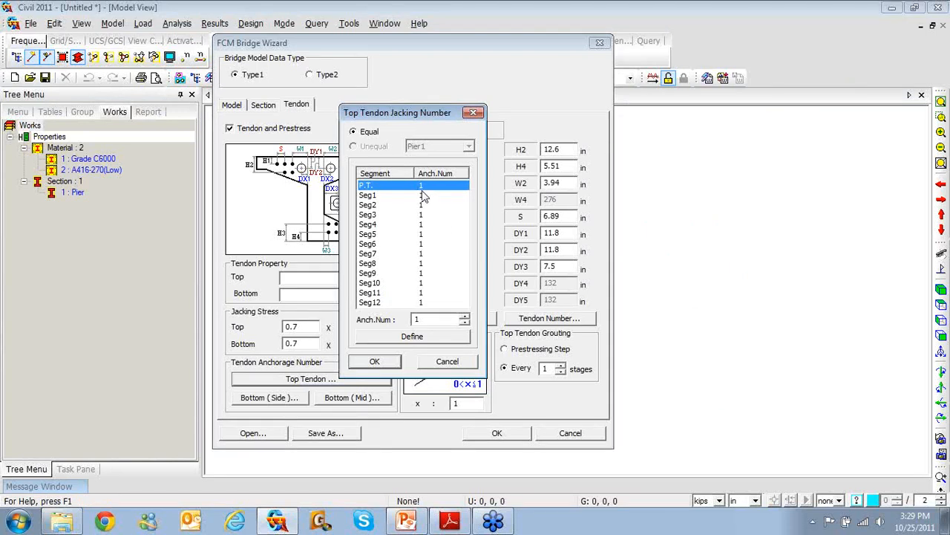
pyautogui.click(464, 316)
pyautogui.click(454, 338)
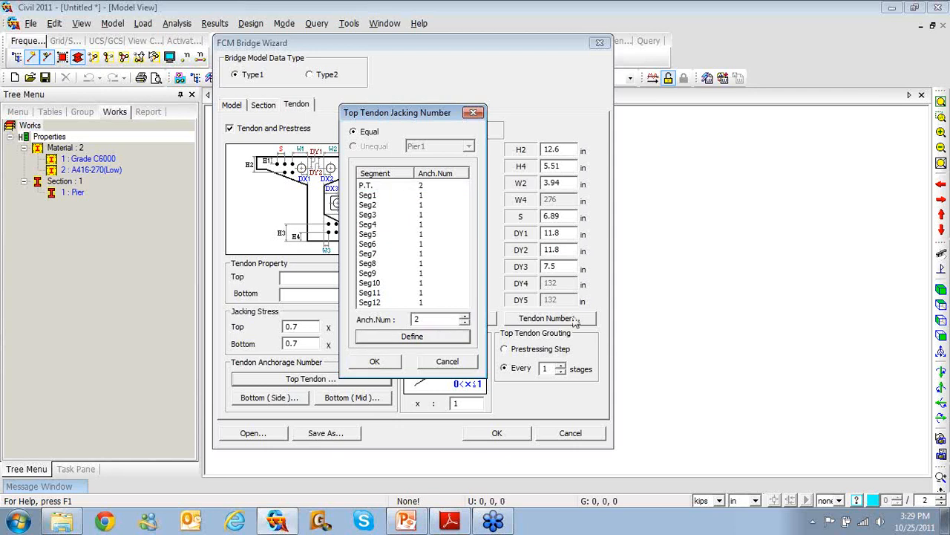
pyautogui.click(371, 245)
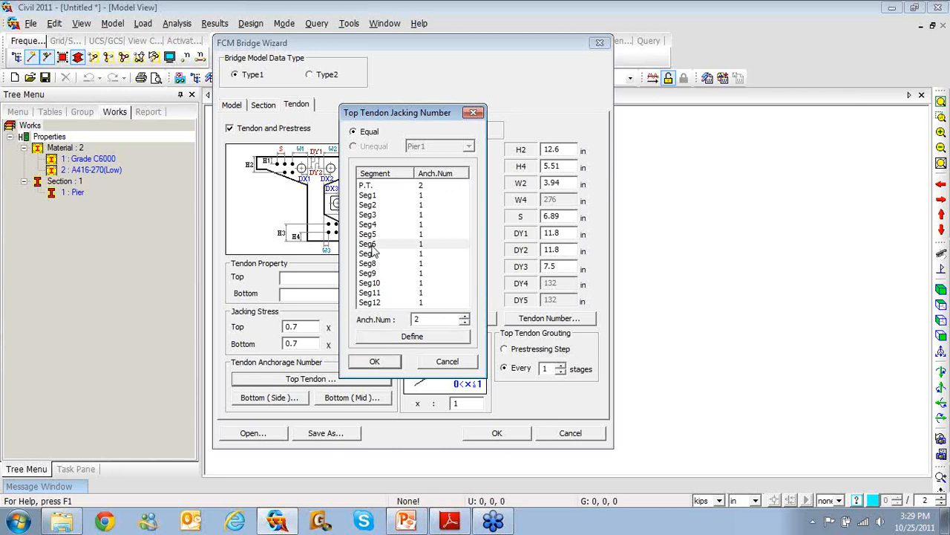
pyautogui.keyDown('shift'); pyautogui.click(373, 283); pyautogui.keyUp('shift')
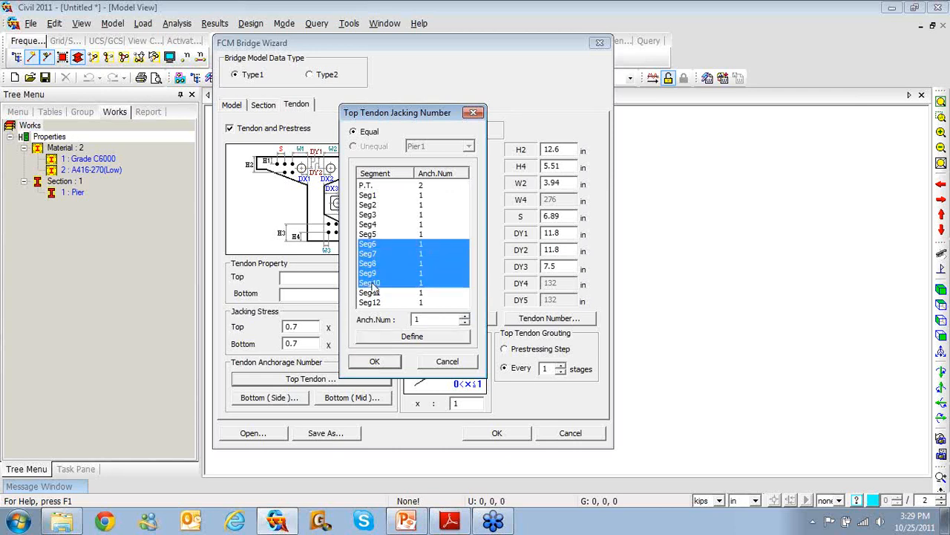
pyautogui.click(465, 316)
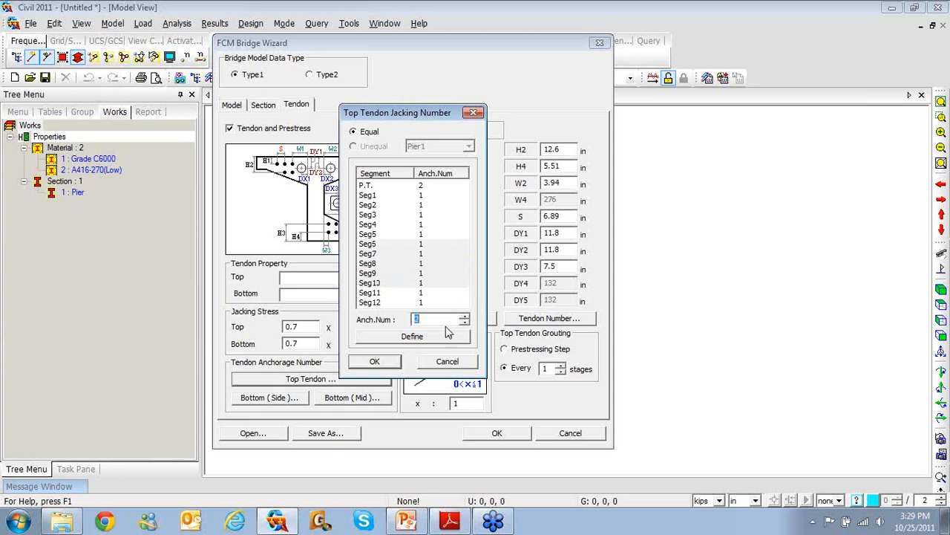
pyautogui.click(412, 336)
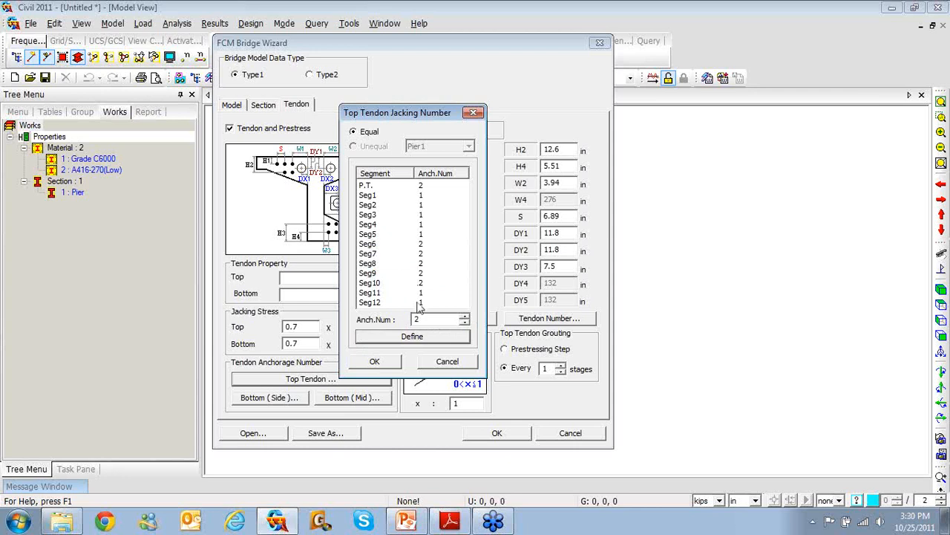
pyautogui.click(376, 362)
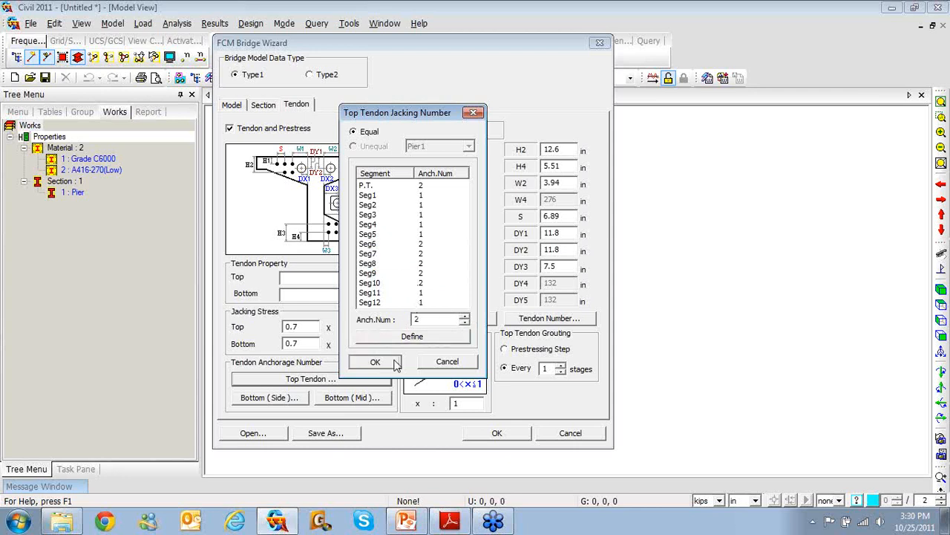
# Step: Set the bottom side tendon anchorage number to 0 for segments 1 to 4
pyautogui.click(290, 401)
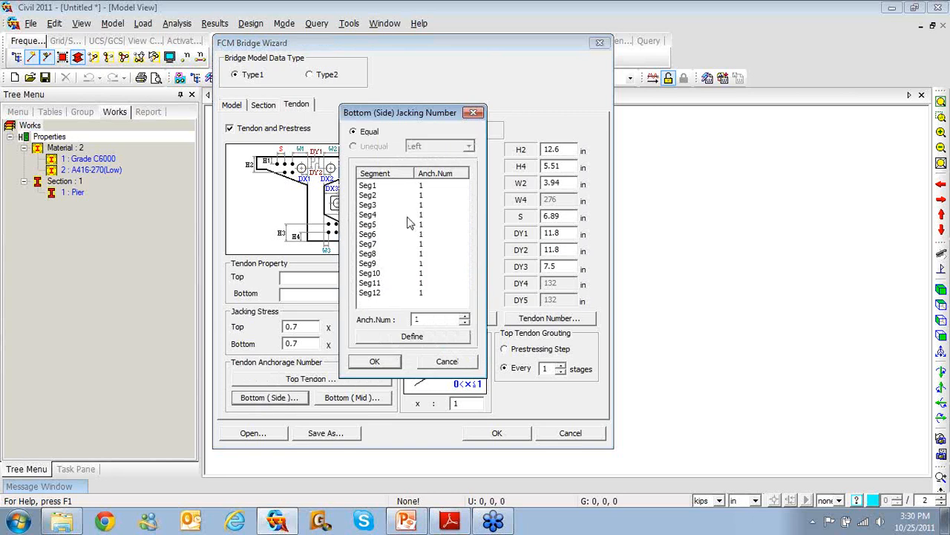
pyautogui.click(369, 186)
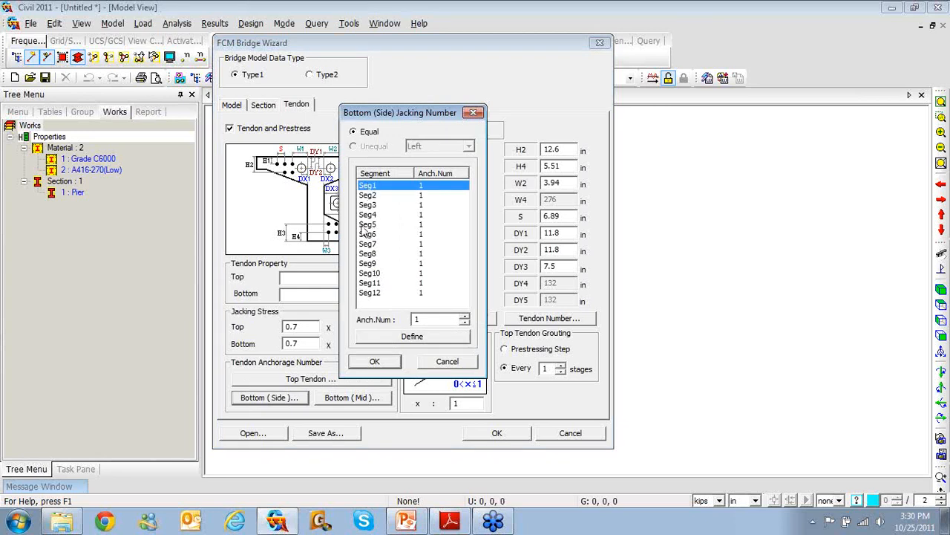
pyautogui.keyDown('shift'); pyautogui.click(368, 215); pyautogui.keyUp('shift')
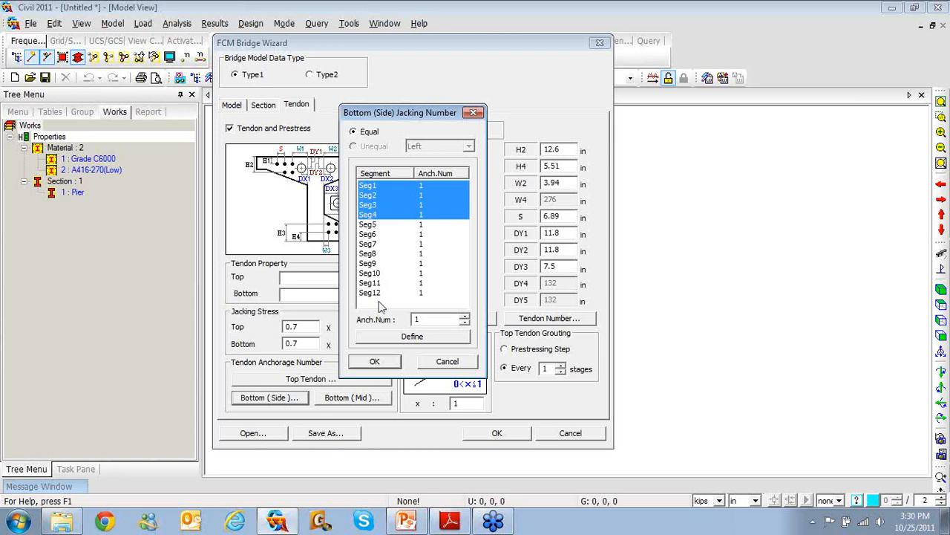
pyautogui.click(464, 322)
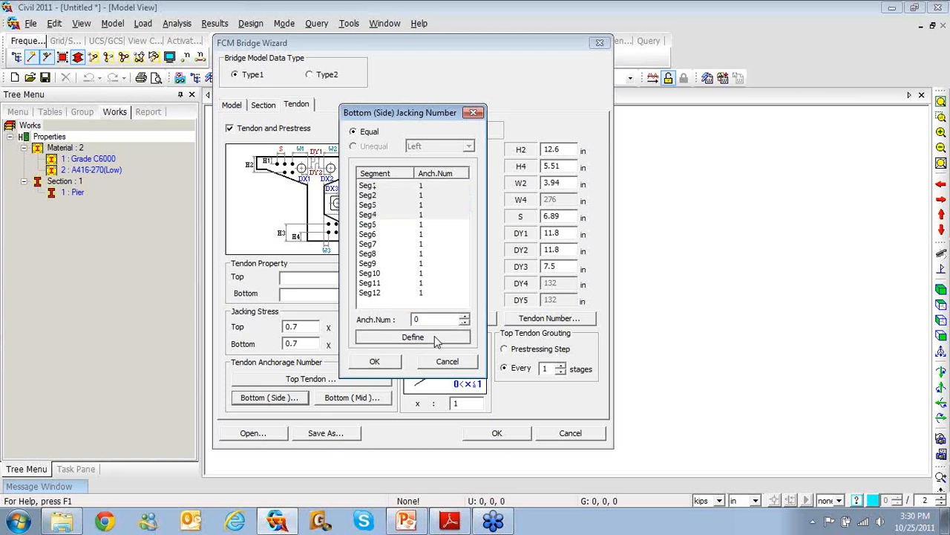
pyautogui.click(434, 336)
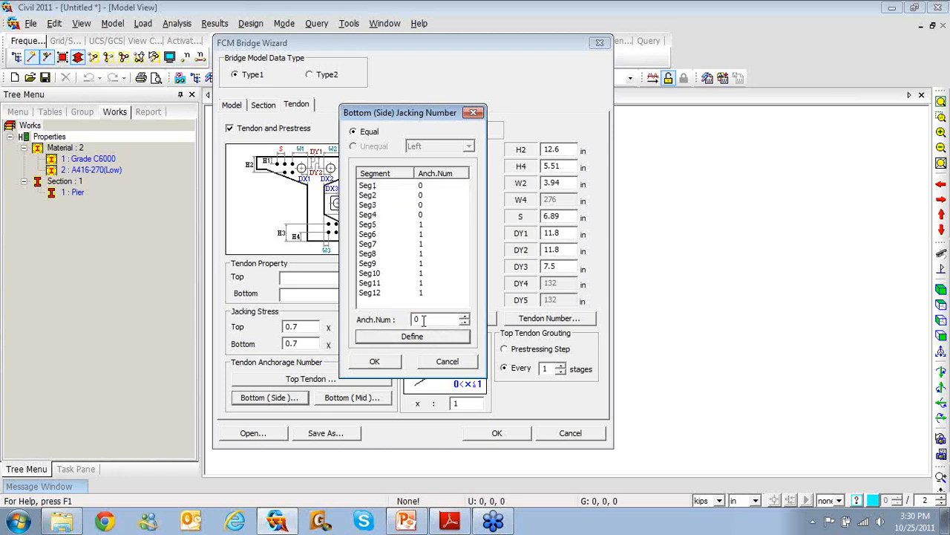
# Step: Set the bottom side tendon anchorage number to 2 for Seg5 and Seg11 and to 0 for Seg12
pyautogui.click(374, 225)
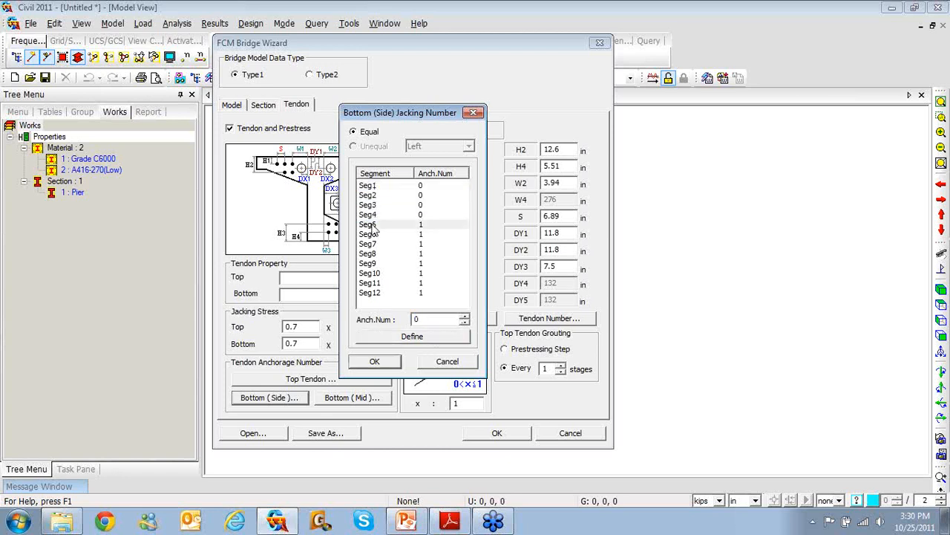
pyautogui.click(464, 316)
pyautogui.click(436, 339)
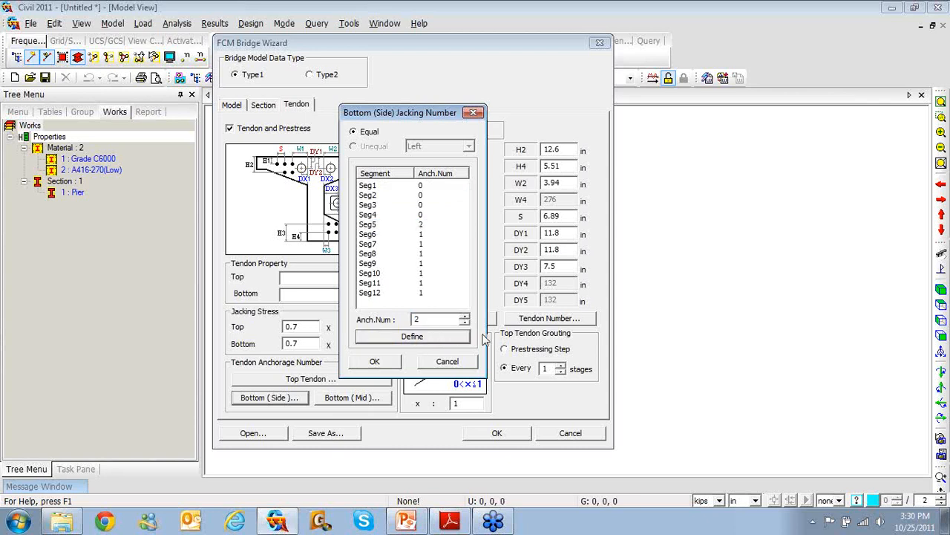
pyautogui.click(371, 283)
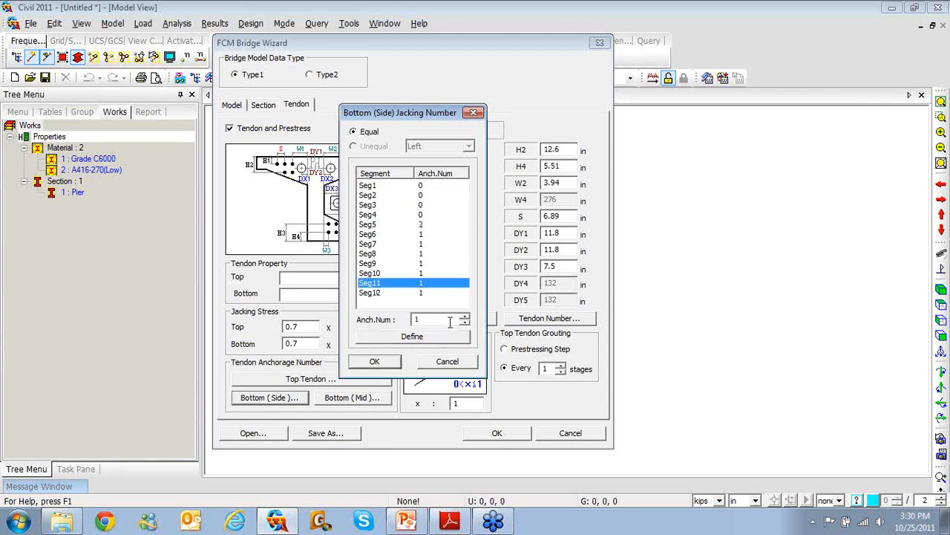
pyautogui.click(464, 316)
pyautogui.click(448, 335)
pyautogui.click(375, 294)
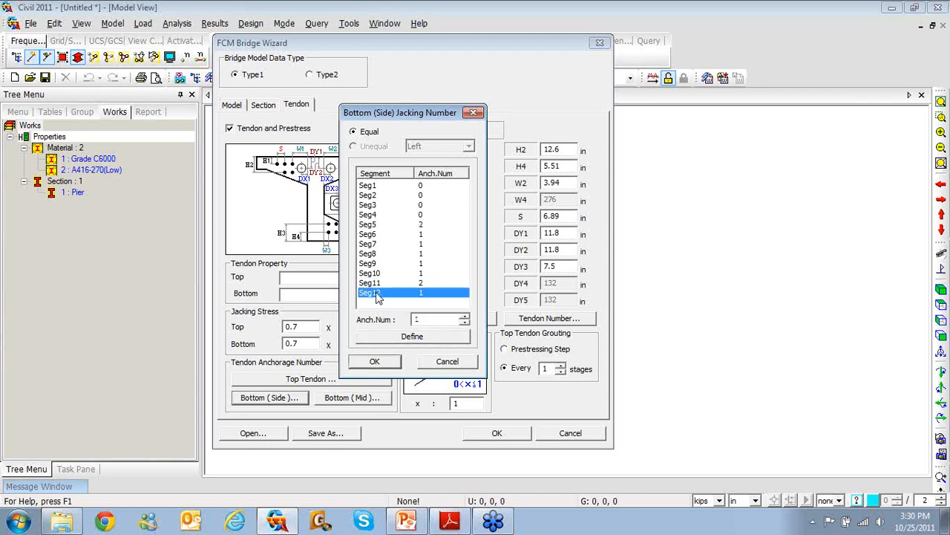
pyautogui.click(464, 322)
pyautogui.click(446, 338)
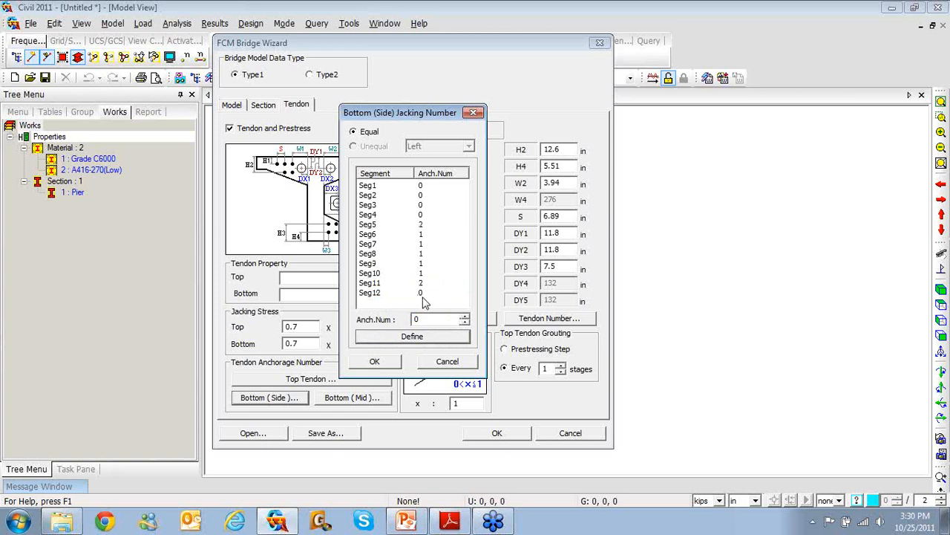
pyautogui.click(375, 361)
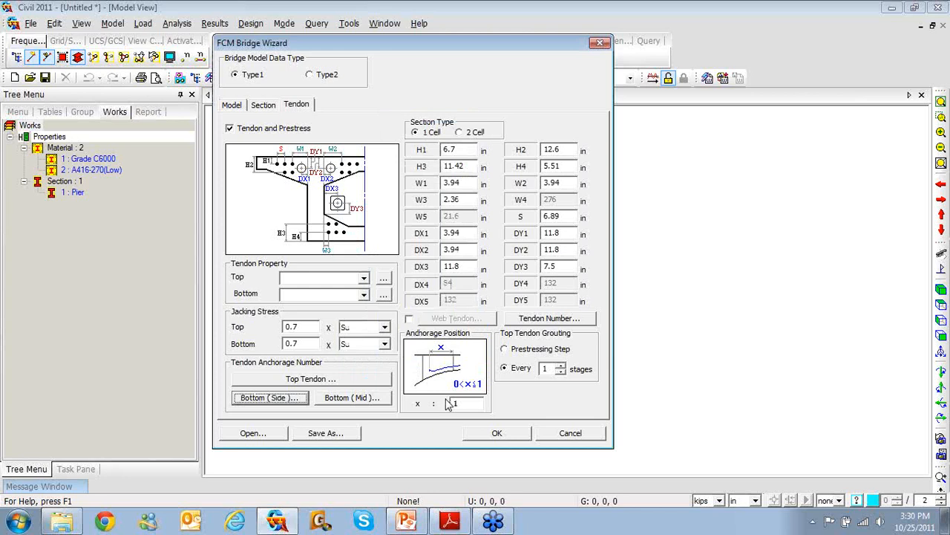
# Step: Reopen the bottom side tendon anchorage numbers and set Seg11 to 1
pyautogui.click(303, 398)
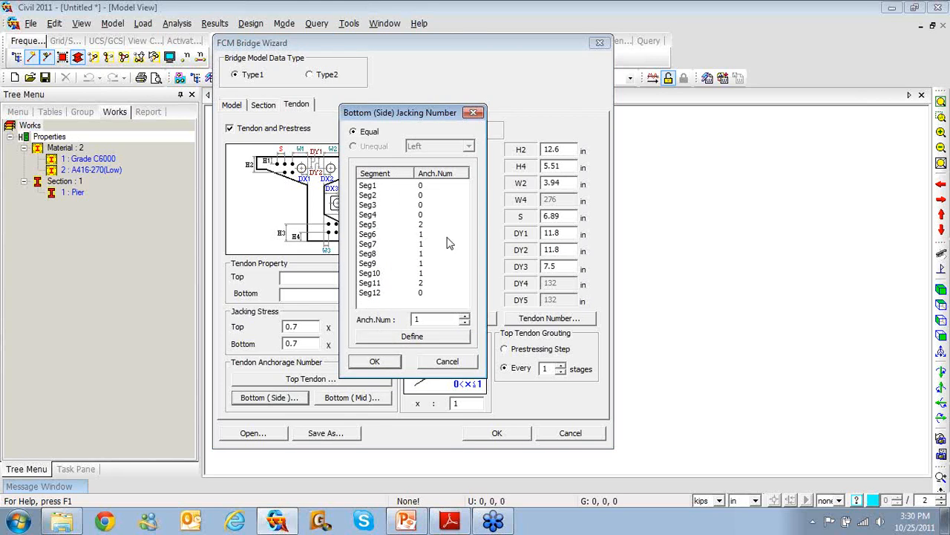
pyautogui.click(368, 226)
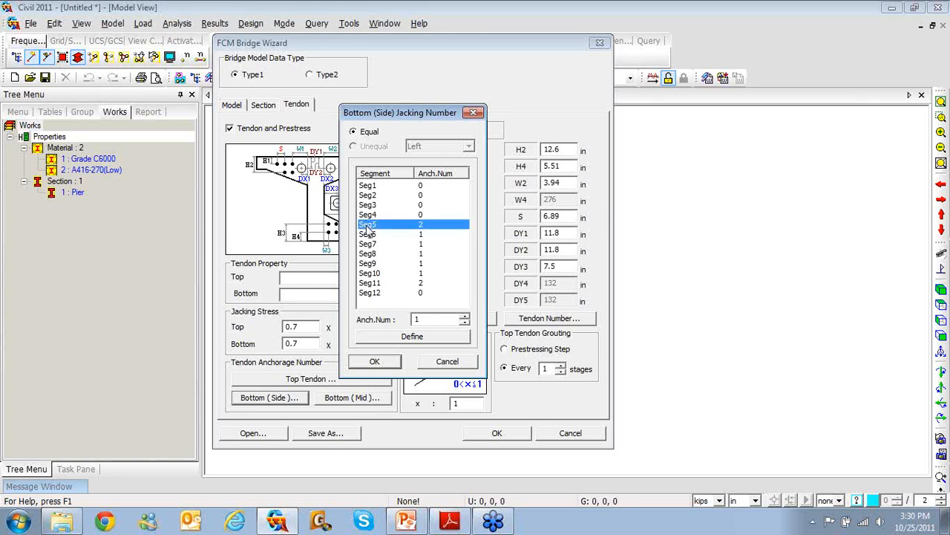
pyautogui.click(463, 322)
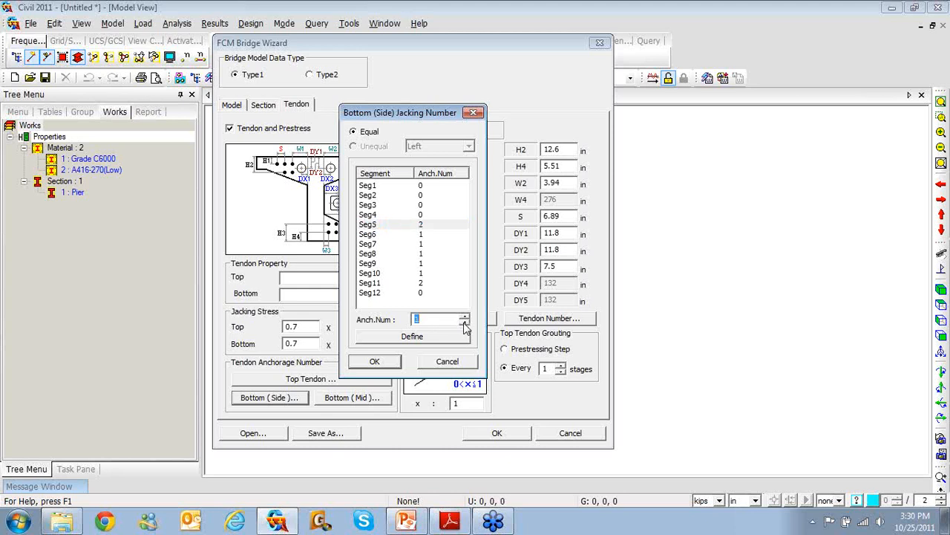
pyautogui.click(370, 285)
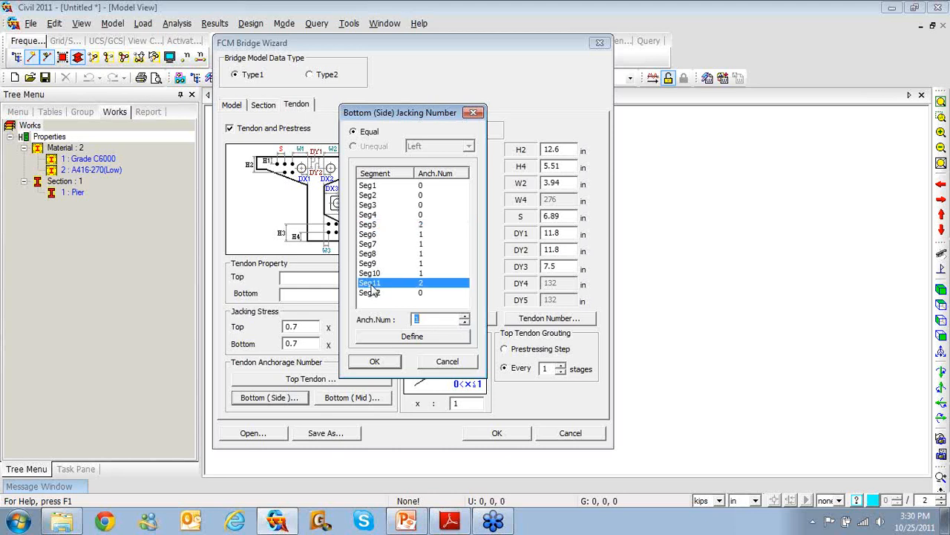
pyautogui.click(461, 320)
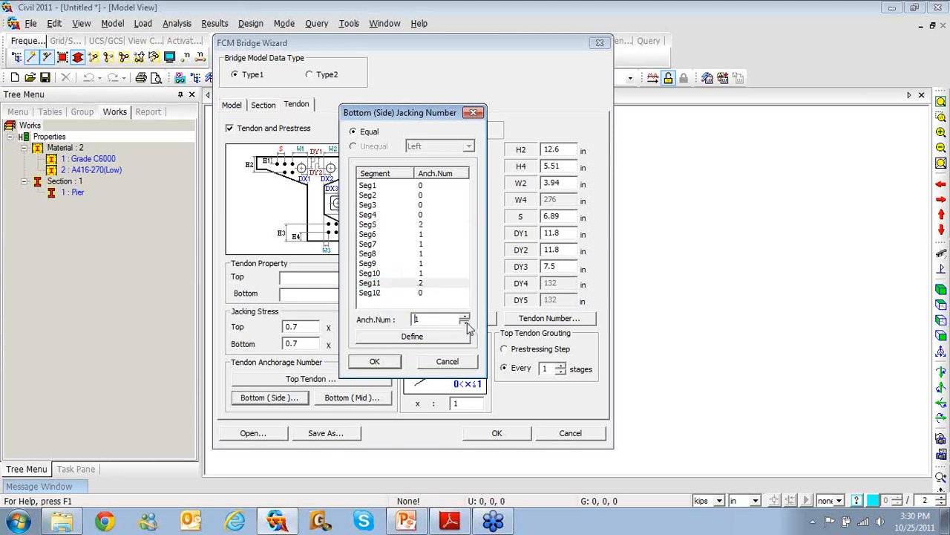
pyautogui.click(367, 294)
pyautogui.click(402, 285)
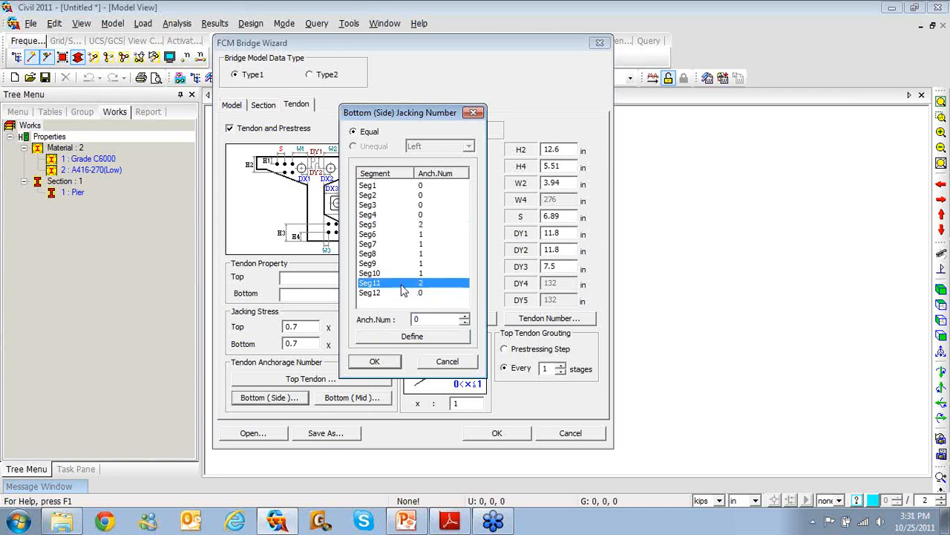
pyautogui.click(464, 316)
pyautogui.click(418, 336)
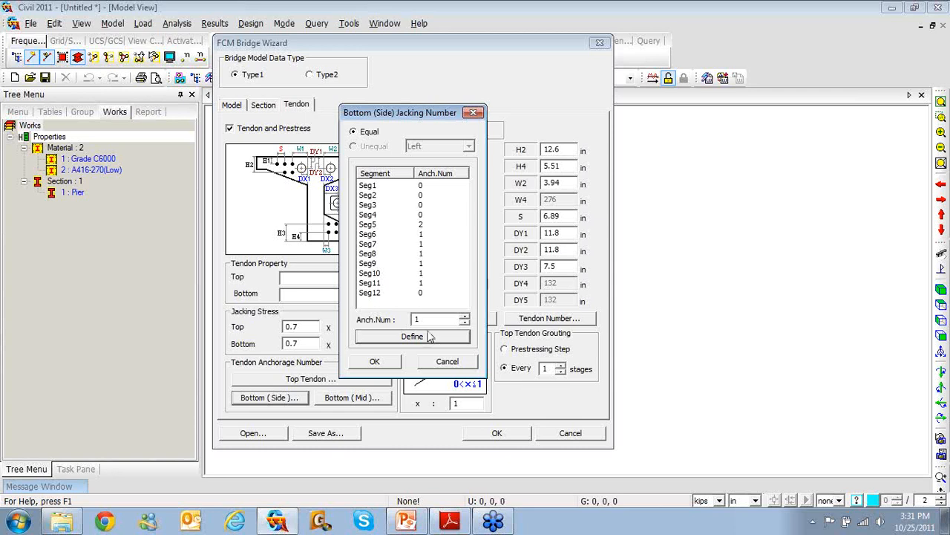
# Step: Set the bottom side tendon anchorage number of Seg5 to 1 and accept the side anchorage numbers
pyautogui.click(421, 226)
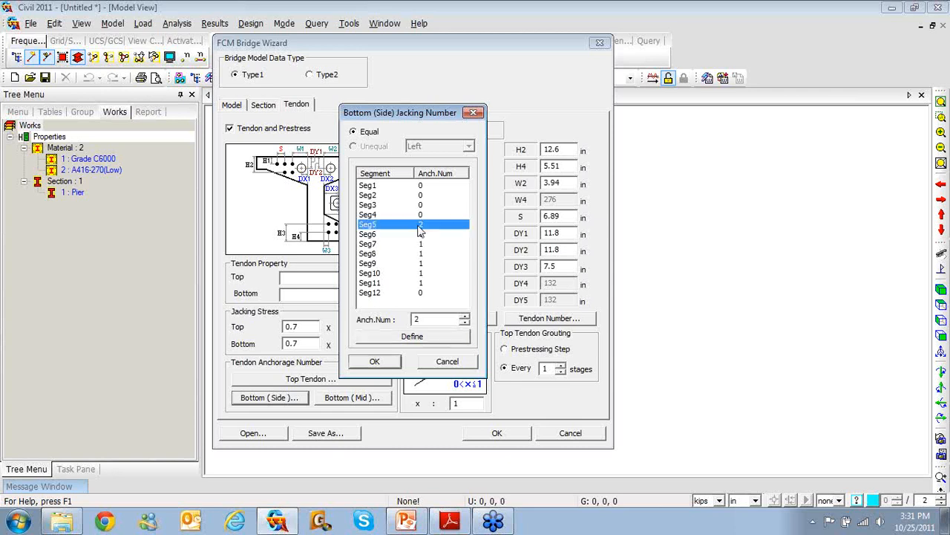
pyautogui.click(464, 322)
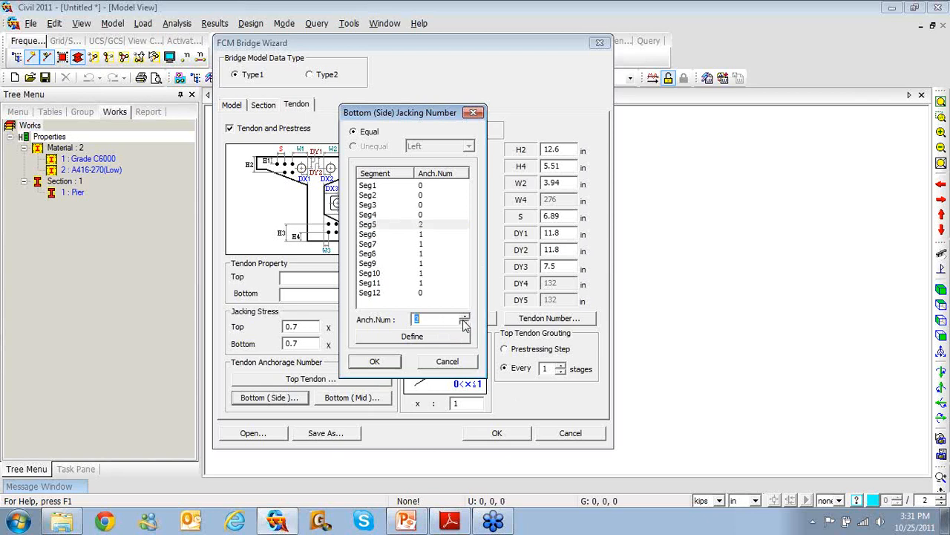
pyautogui.click(429, 339)
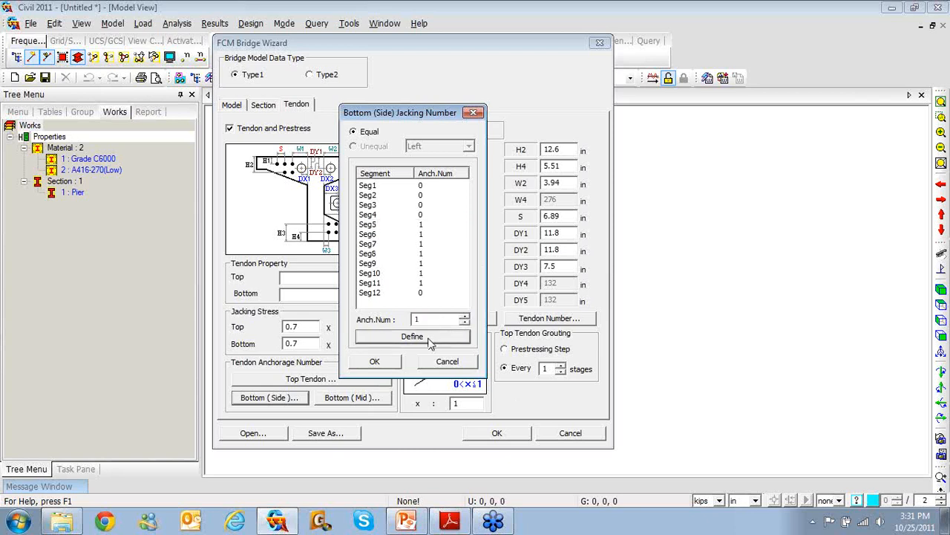
pyautogui.click(375, 361)
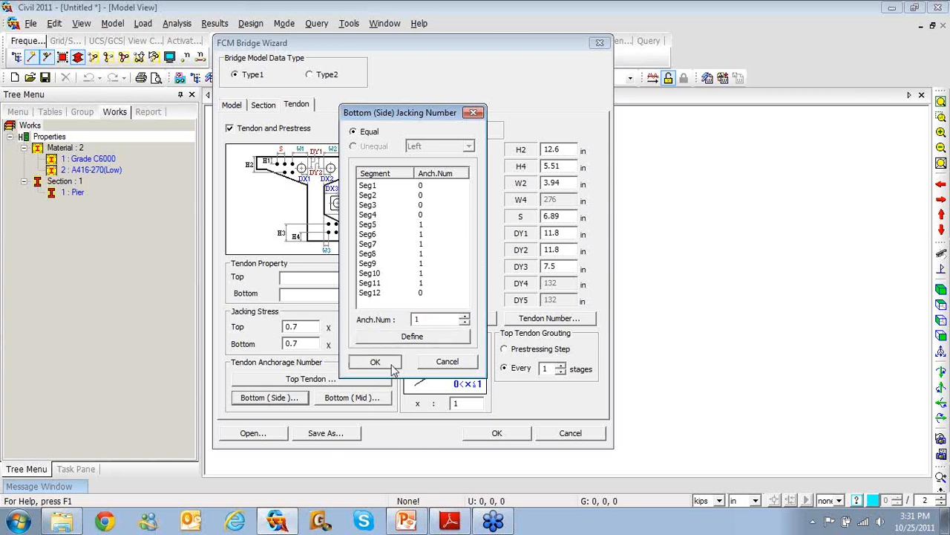
# Step: Check the bottom tendons on the Tendon Layout slide in PowerPoint, then return to midas Civil and open the bottom mid anchorage numbers
pyautogui.click(406, 520)
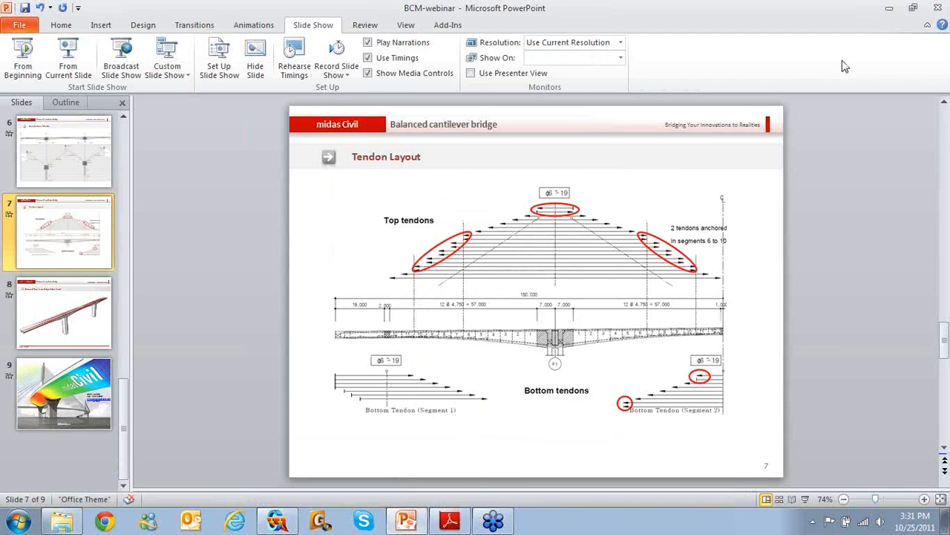
pyautogui.click(888, 10)
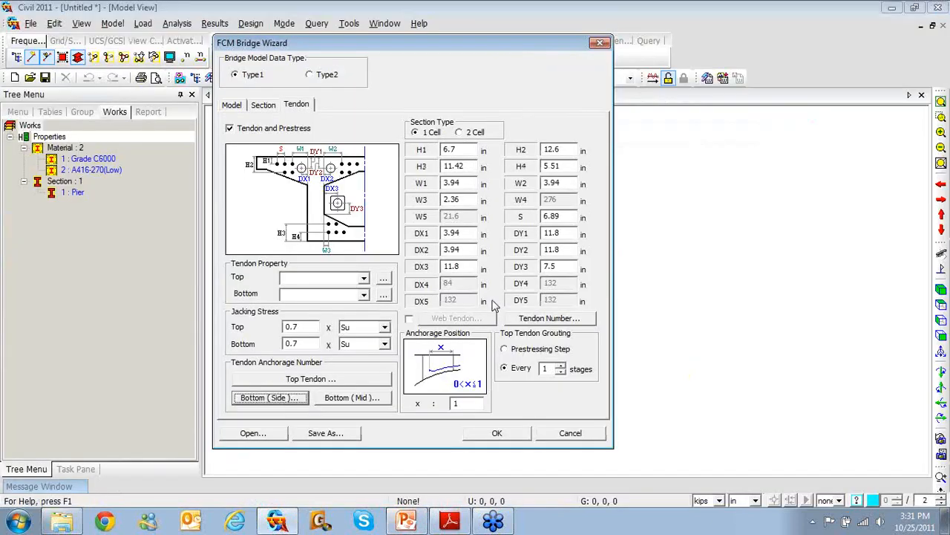
pyautogui.click(352, 397)
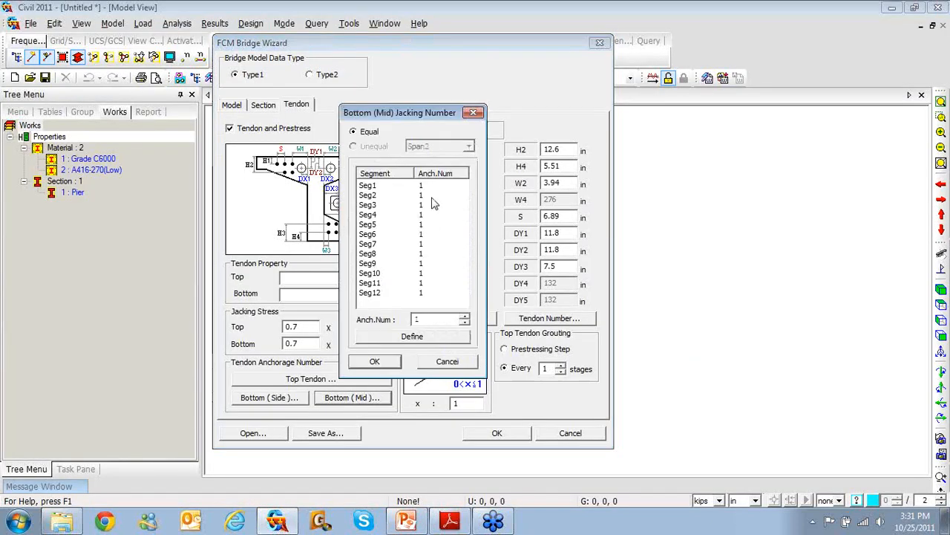
# Step: Set the bottom mid tendon anchorage number to 0 for segments 1 to 4
pyautogui.click(373, 187)
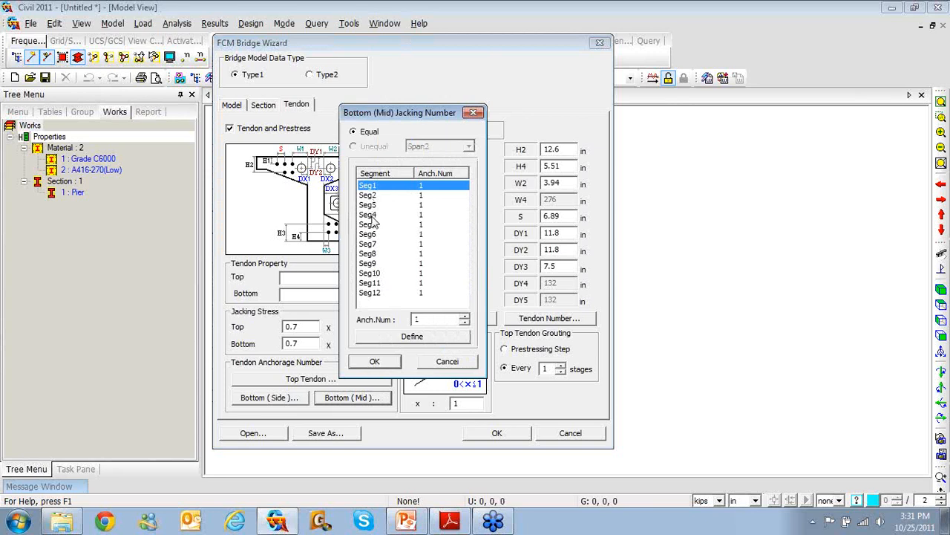
pyautogui.keyDown('shift'); pyautogui.click(373, 215); pyautogui.keyUp('shift')
pyautogui.click(465, 316)
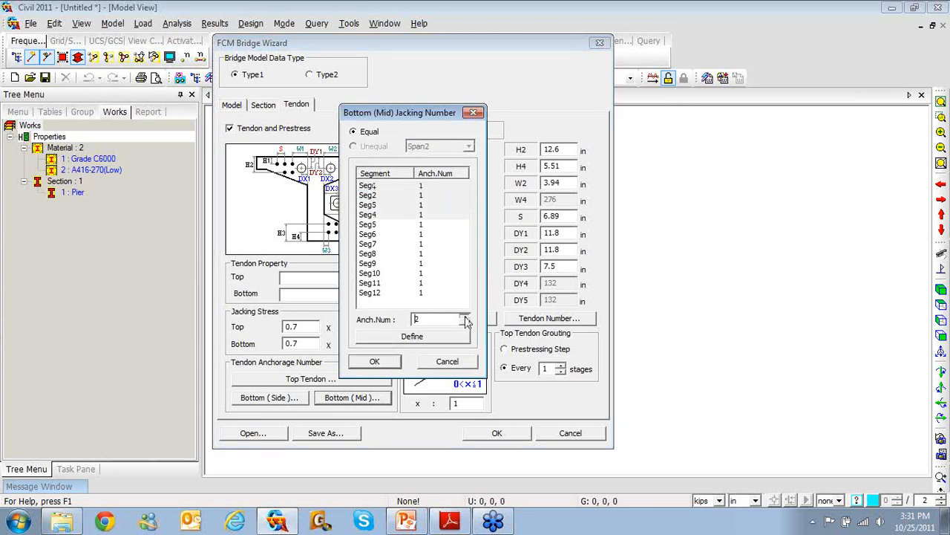
pyautogui.click(465, 323)
pyautogui.click(465, 323)
pyautogui.click(412, 335)
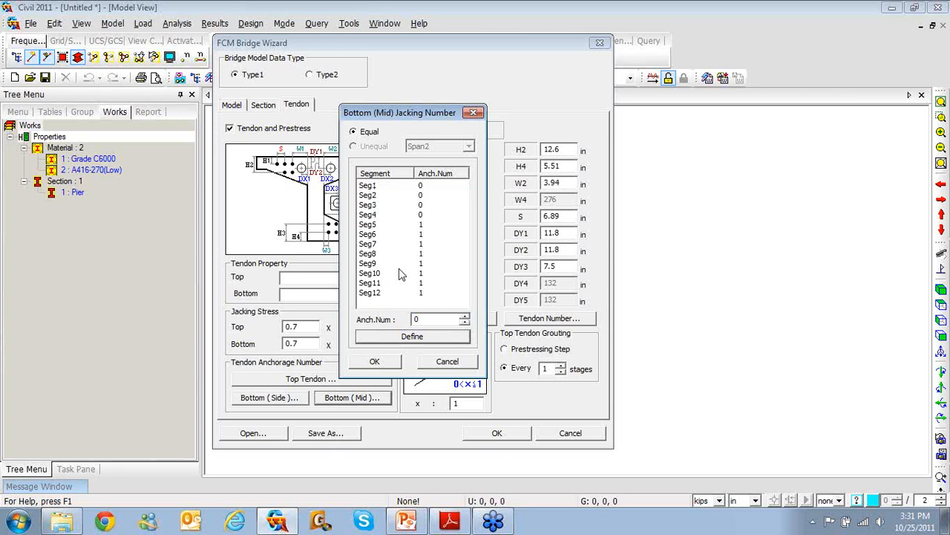
# Step: Set the bottom mid tendon anchorage number to 2 for Seg5 and Seg11 and to 0 for Seg12, and accept the numbers
pyautogui.click(368, 224)
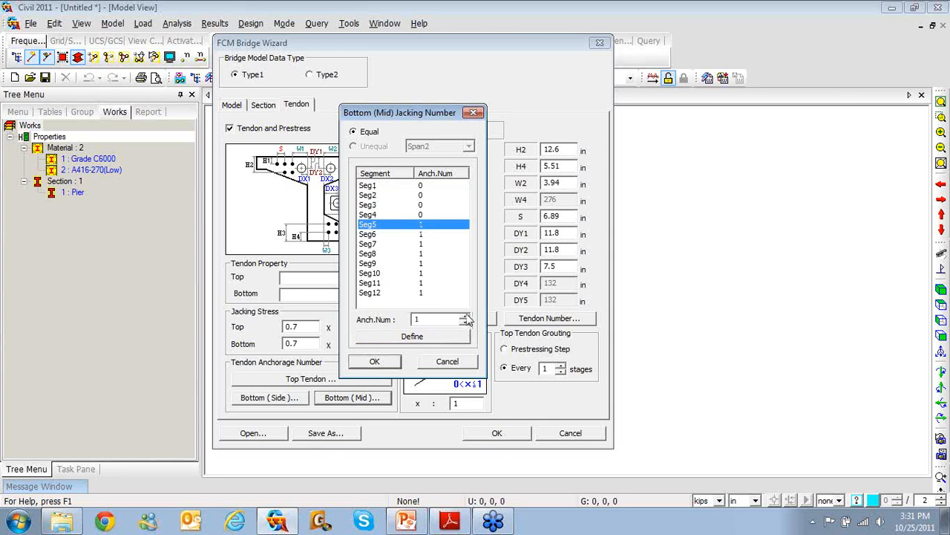
pyautogui.click(371, 283)
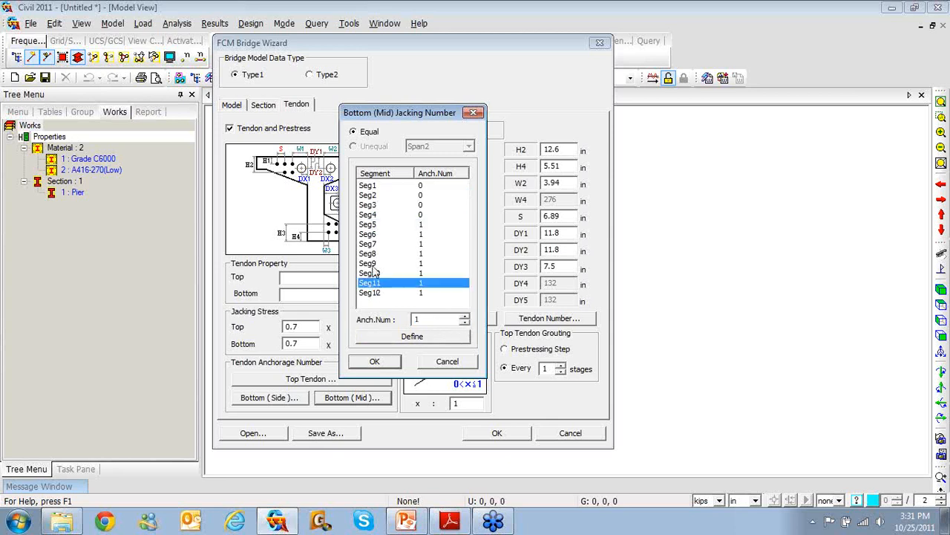
pyautogui.click(370, 225)
pyautogui.click(464, 316)
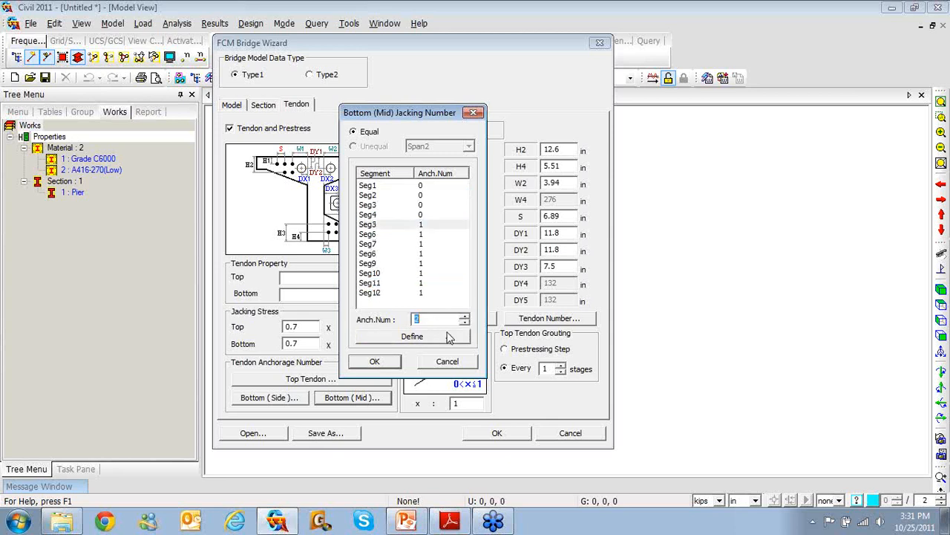
pyautogui.click(413, 336)
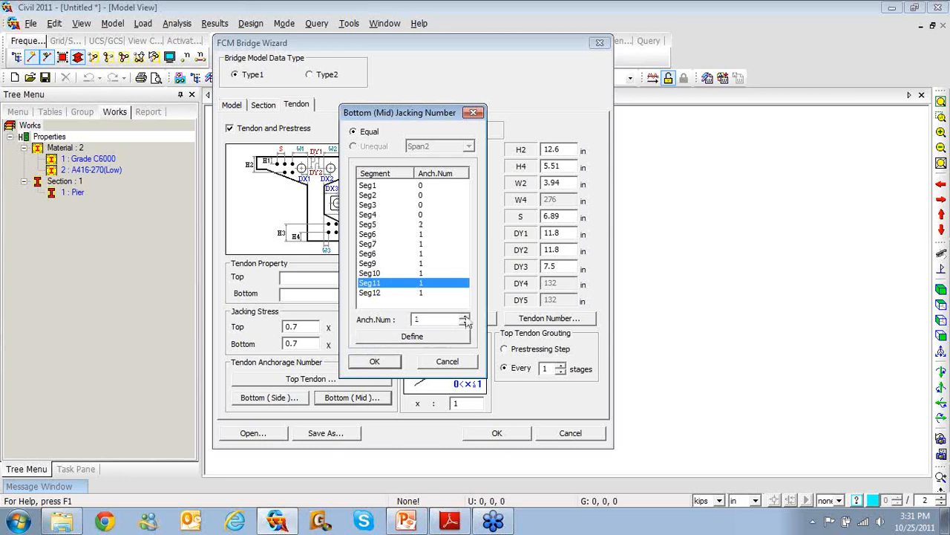
pyautogui.click(464, 316)
pyautogui.click(439, 337)
pyautogui.click(370, 294)
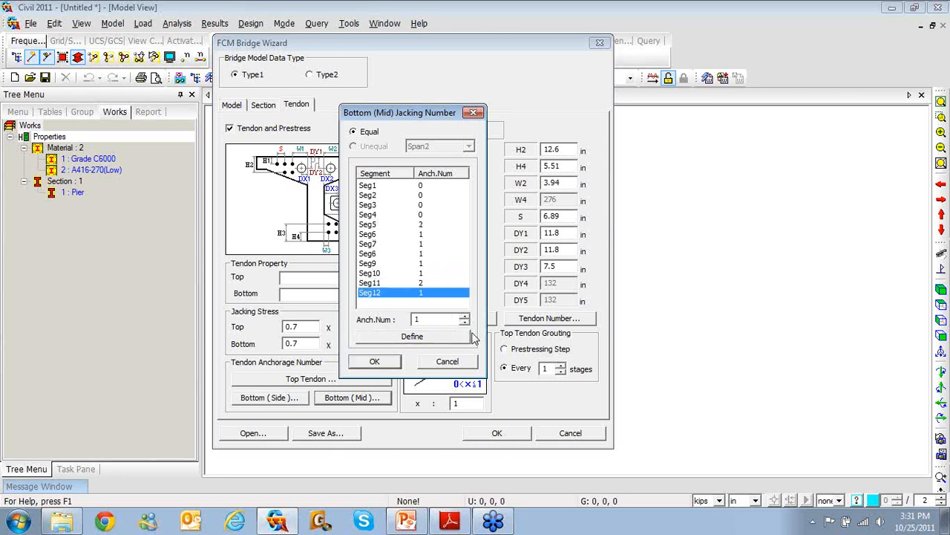
pyautogui.click(465, 323)
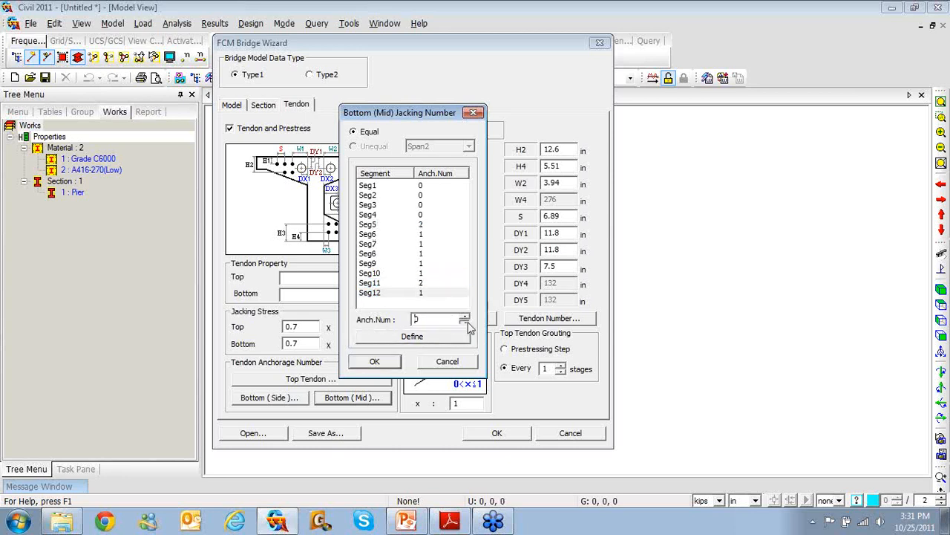
pyautogui.click(375, 362)
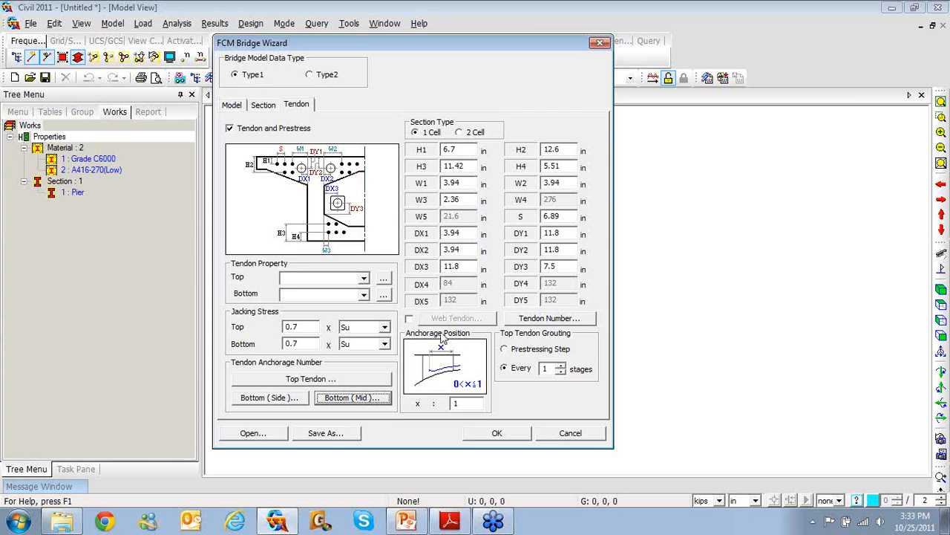
# Step: Enable web tendons to review their placement dimensions, and disable them again
pyautogui.click(409, 319)
pyautogui.click(442, 319)
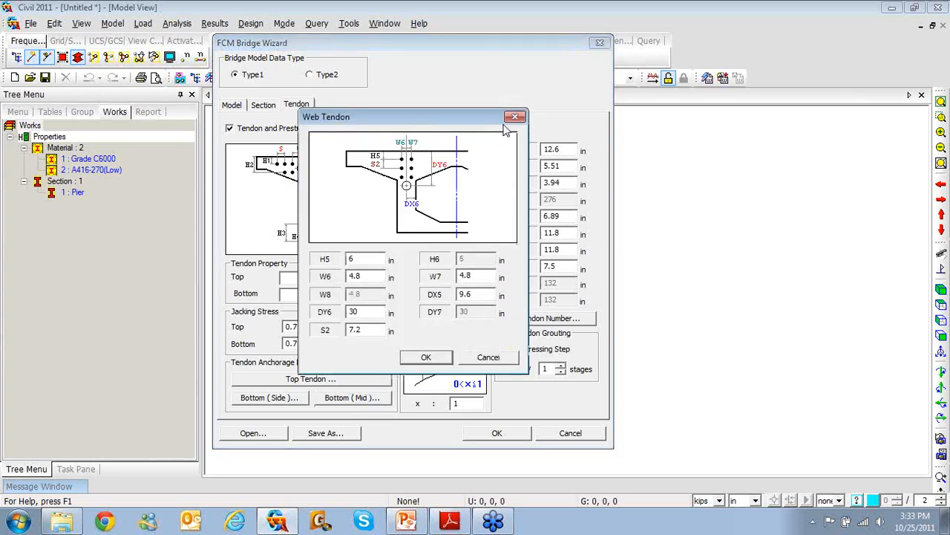
pyautogui.click(515, 118)
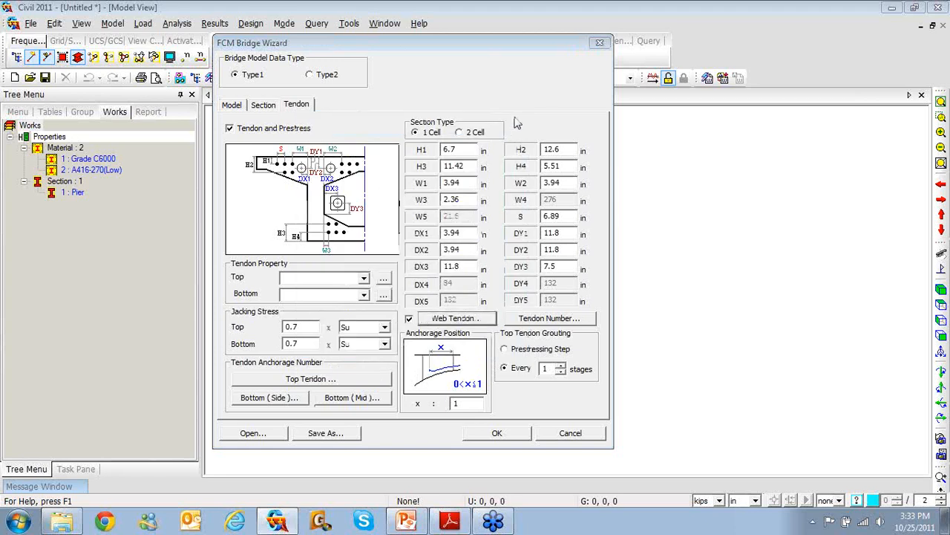
pyautogui.click(409, 319)
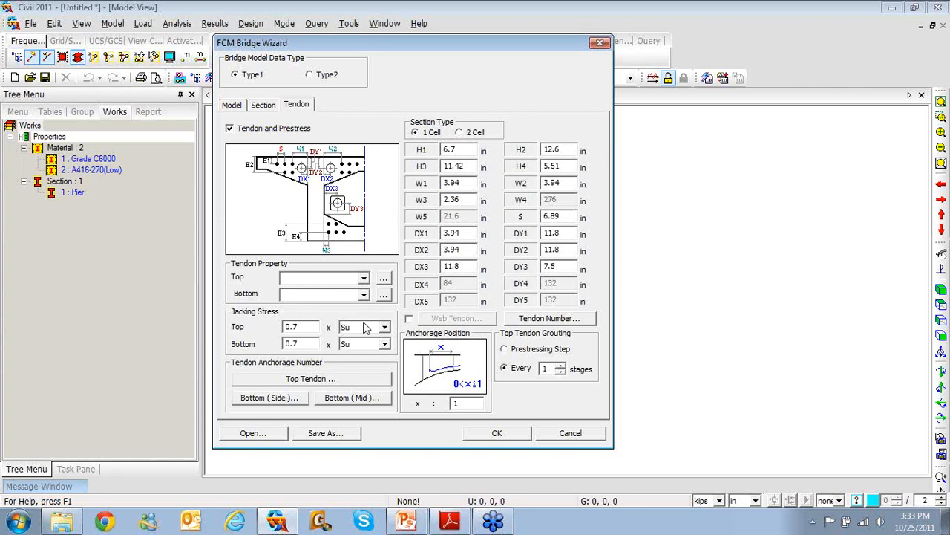
# Step: Add a tendon property named Tendon for the top tendons, of type Internal(Post-Tension) with material 2: A416-270(Low)
pyautogui.click(384, 281)
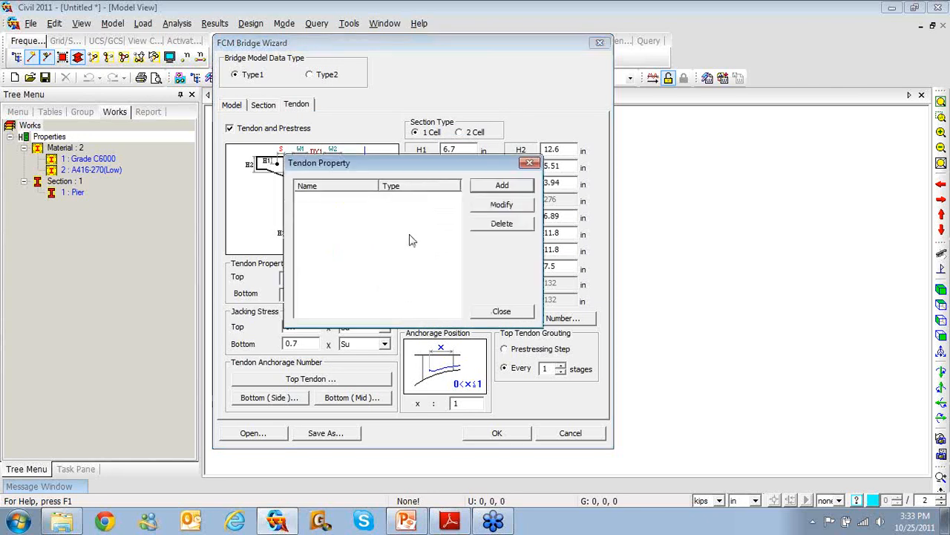
pyautogui.click(504, 185)
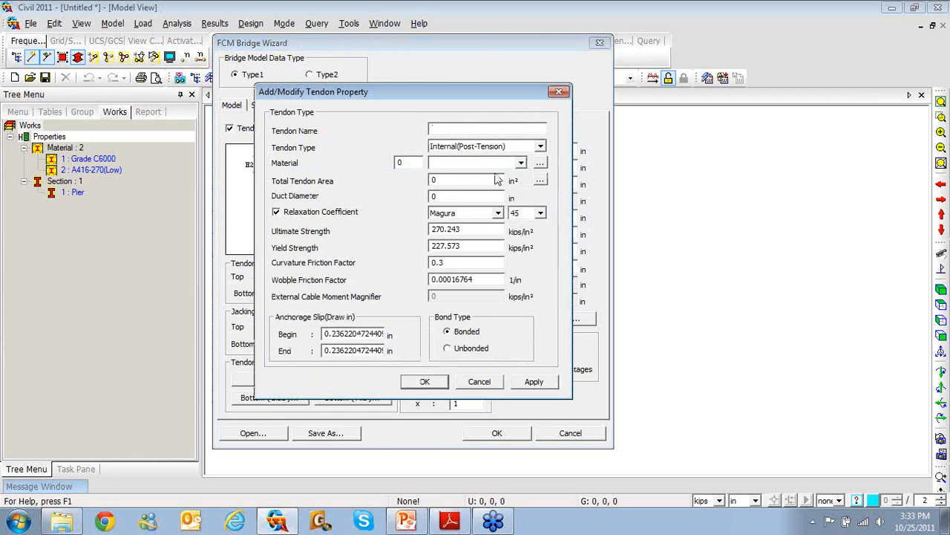
pyautogui.write('Tendon')
pyautogui.click(541, 147)
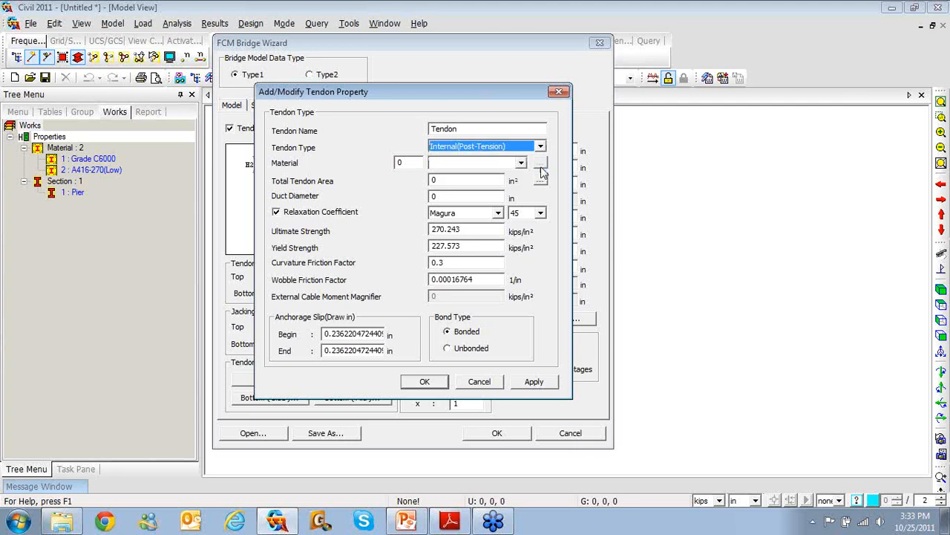
pyautogui.click(541, 168)
pyautogui.click(522, 162)
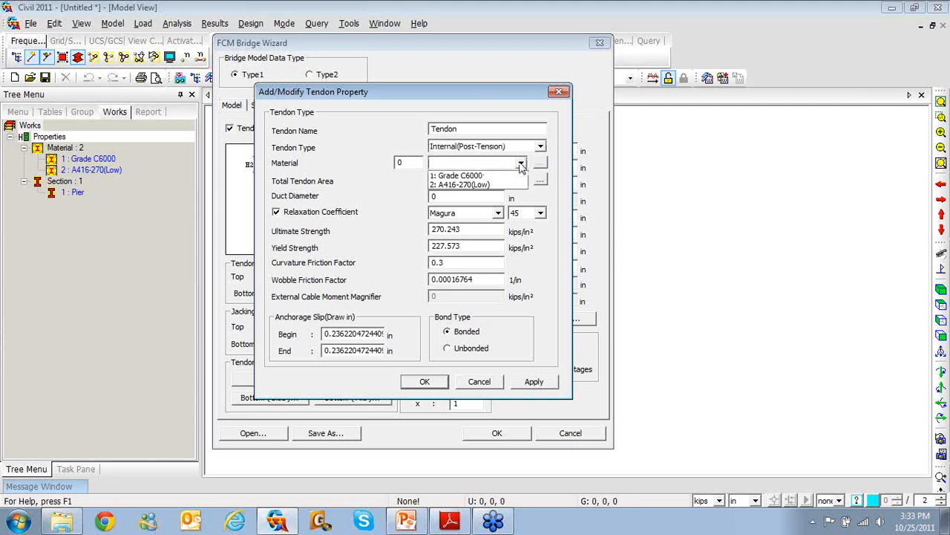
pyautogui.click(514, 183)
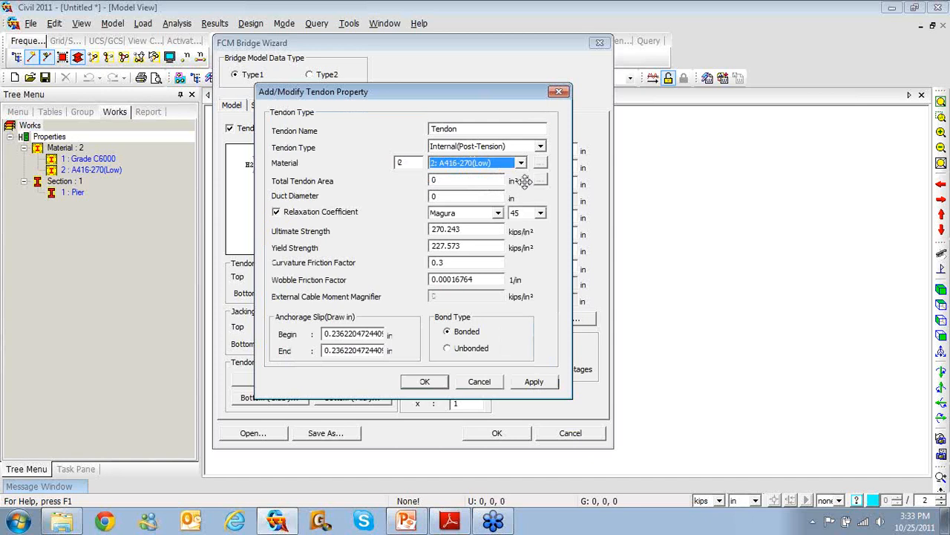
# Step: Define the total tendon area with 19 strands of 15.2mm(0.6") diameter
pyautogui.click(541, 181)
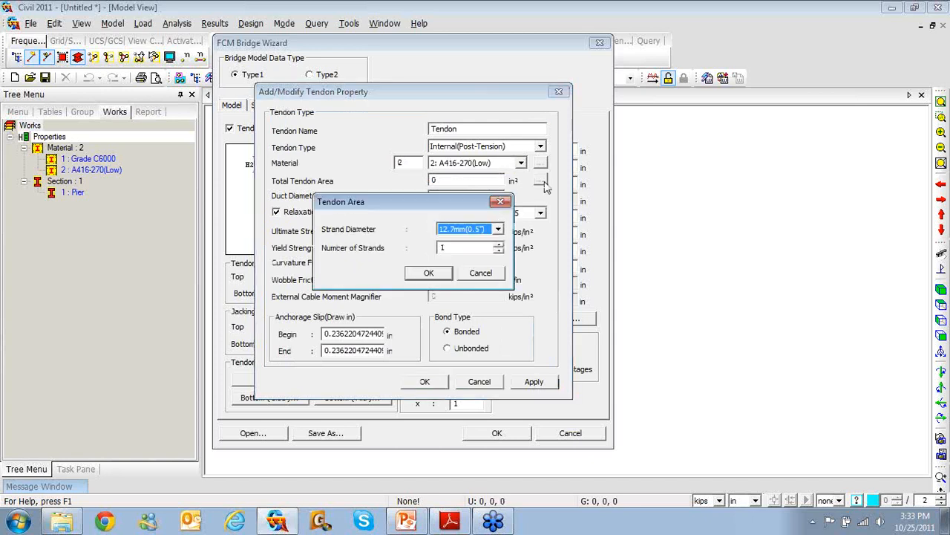
pyautogui.click(498, 230)
pyautogui.click(483, 249)
pyautogui.click(484, 248)
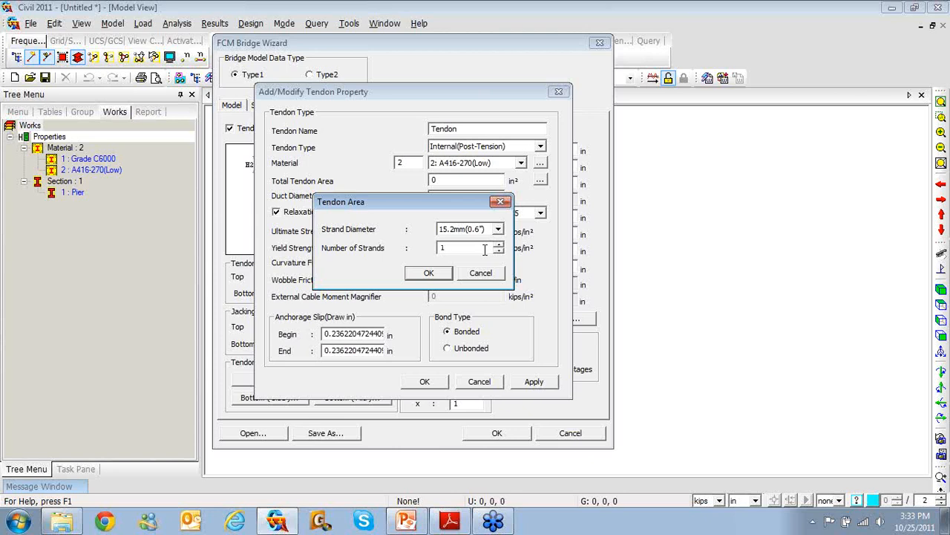
pyautogui.write('19')
pyautogui.click(428, 273)
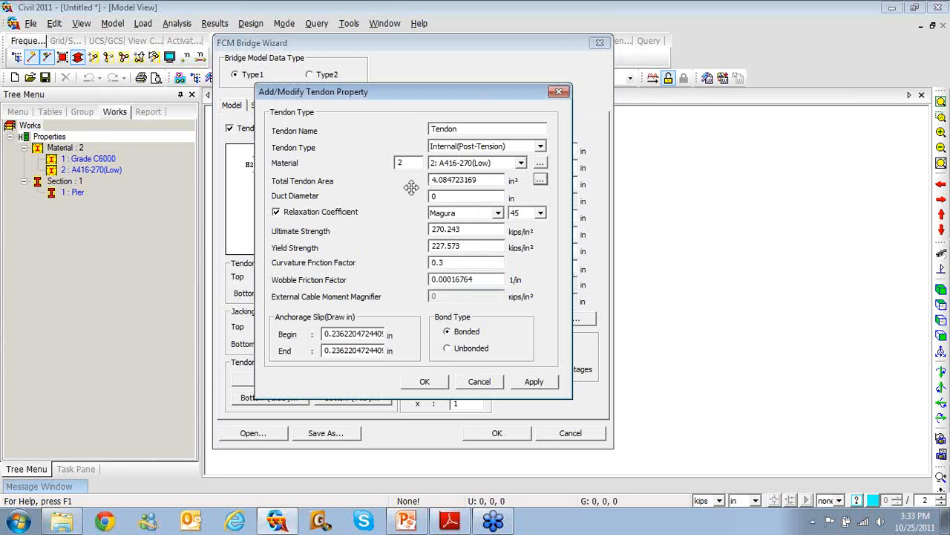
# Step: Set the tendon's duct diameter to 4 in and its relaxation coefficient to CEB-FIP with 5 %
pyautogui.press('Tab')
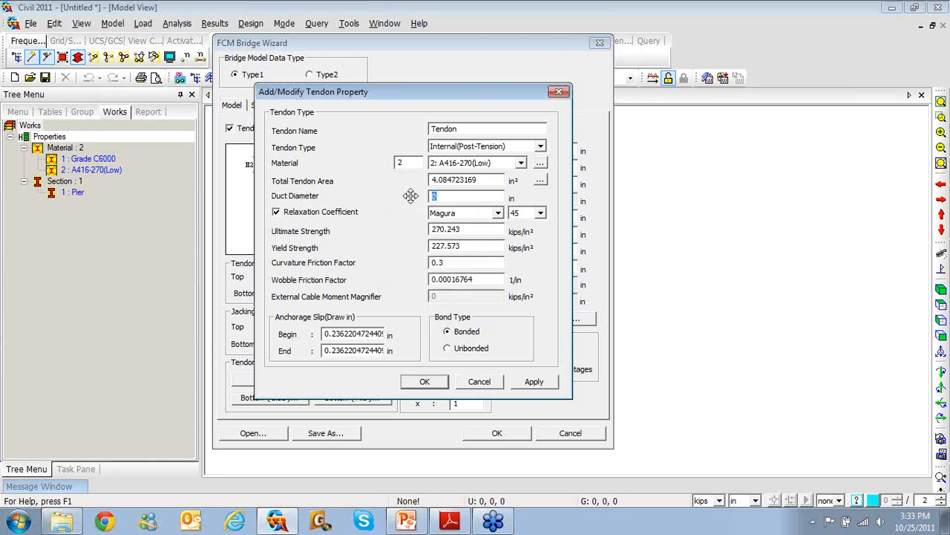
pyautogui.write('4')
pyautogui.click(498, 213)
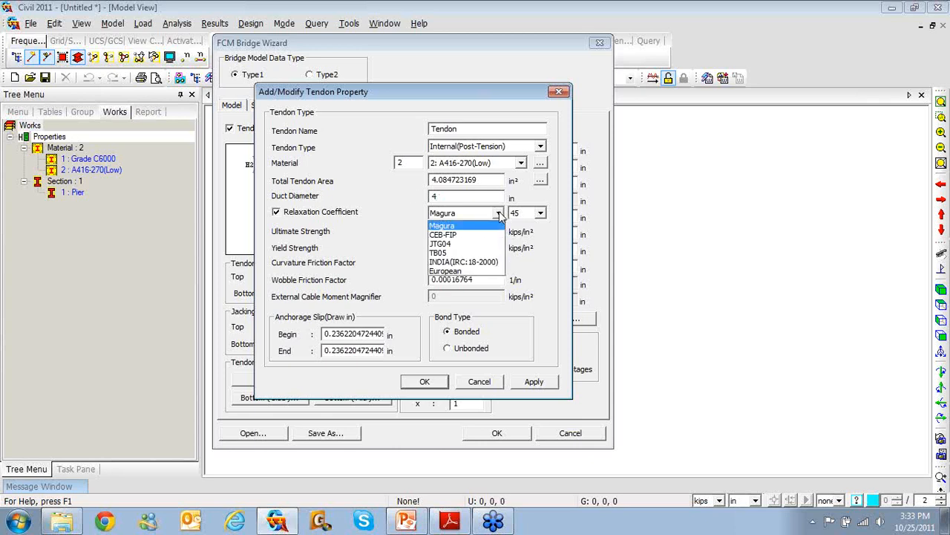
pyautogui.click(491, 234)
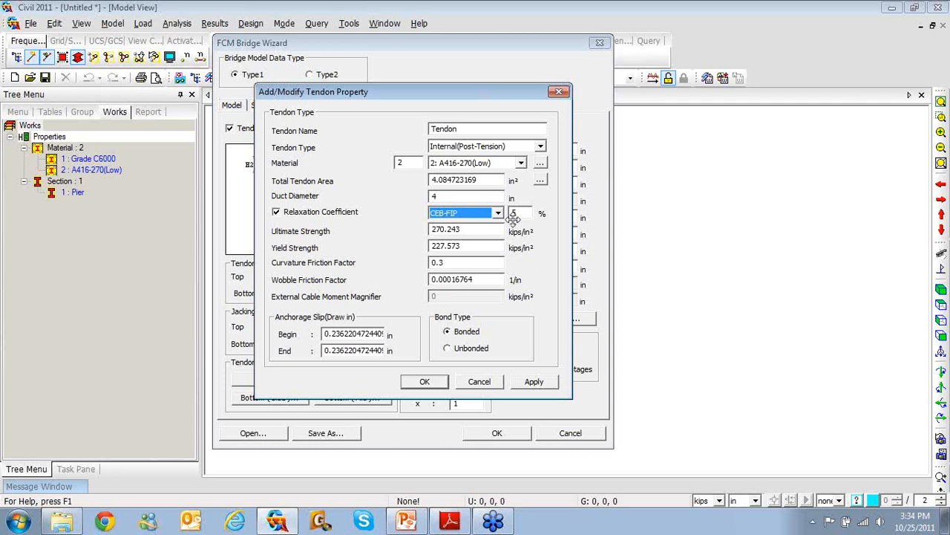
pyautogui.doubleClick(519, 214)
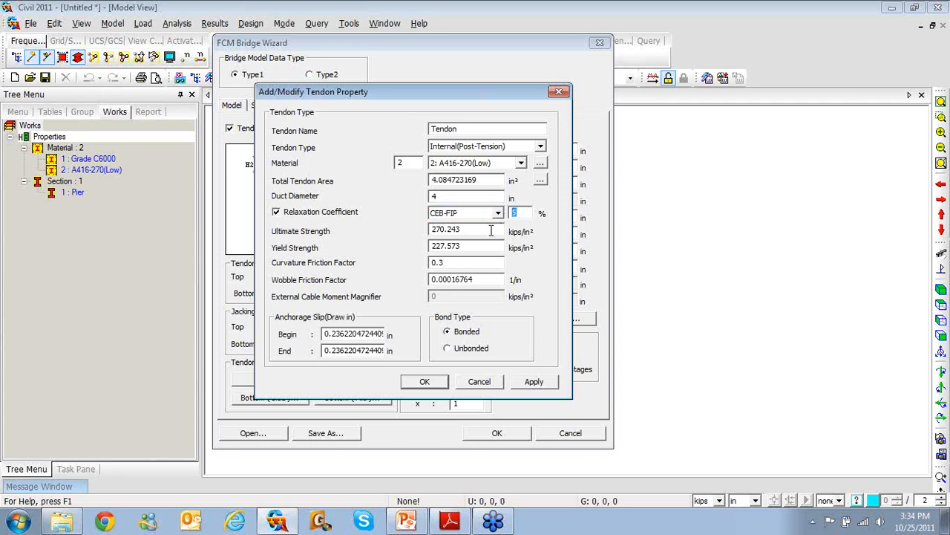
# Step: Set the tendon's ultimate strength to 270 kips/in², yield strength to 230 kips/in² and wobble friction factor to 0.00017 1/in
pyautogui.click(491, 231)
pyautogui.moveTo(490, 231); pyautogui.dragTo(445, 231)
pyautogui.press('BackSpace')
pyautogui.moveTo(472, 246); pyautogui.dragTo(435, 245)
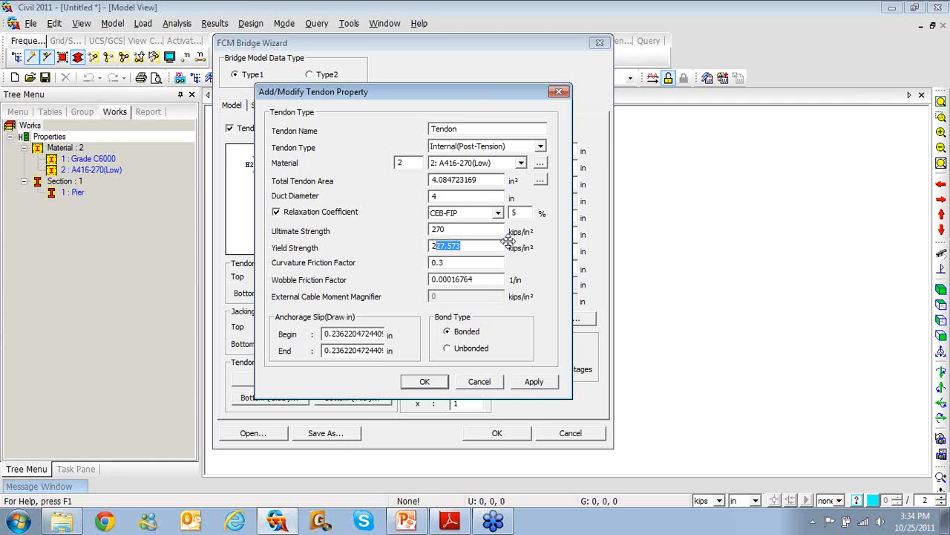
pyautogui.write('30')
pyautogui.moveTo(473, 279); pyautogui.dragTo(458, 285)
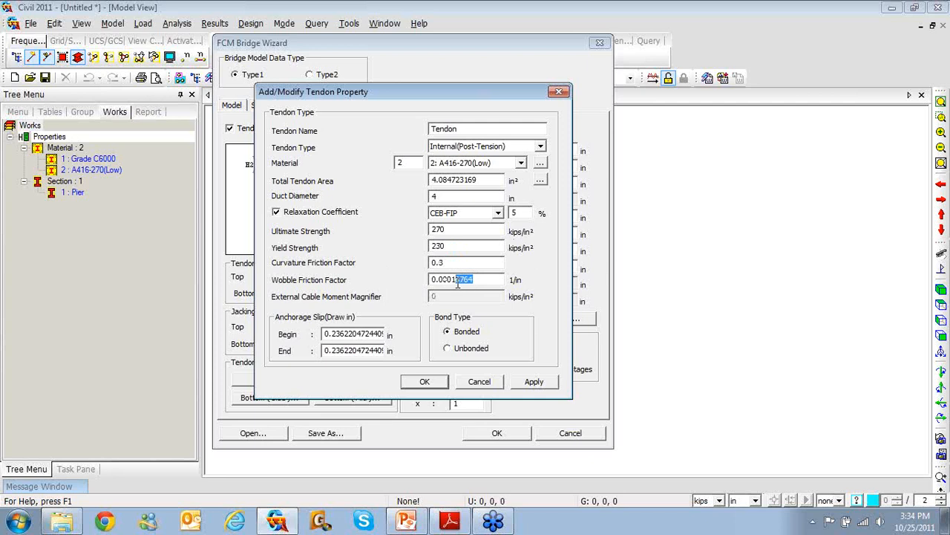
pyautogui.write('7')
# Step: Set the anchorage slip to 0.235 in at both begin and end, accept the tendon property and close the property list
pyautogui.moveTo(336, 334); pyautogui.dragTo(389, 334)
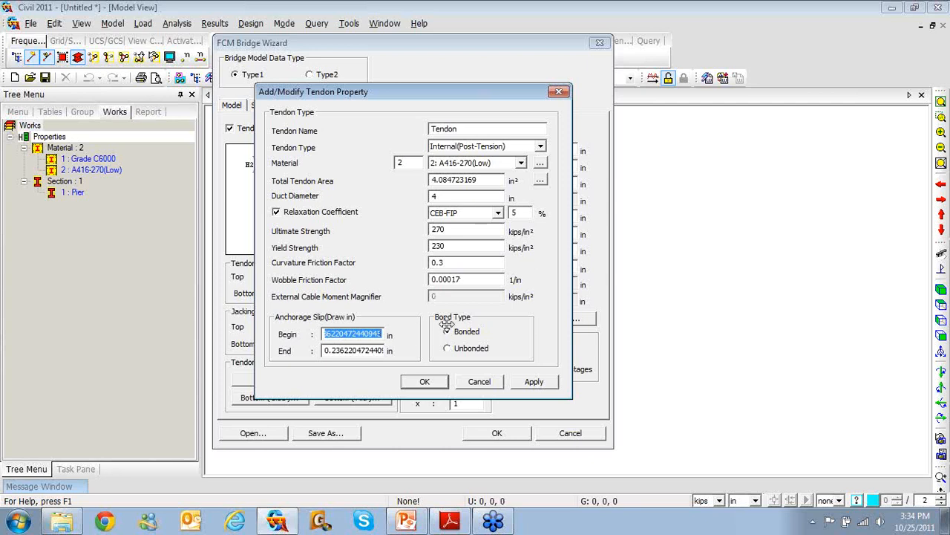
pyautogui.write('0')
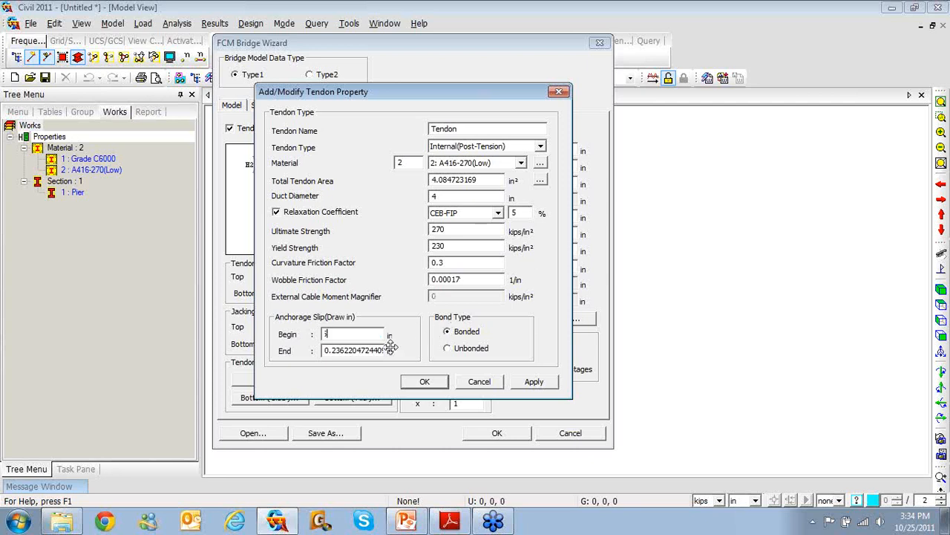
pyautogui.write('.25')
pyautogui.moveTo(340, 335); pyautogui.dragTo(336, 335)
pyautogui.write('35')
pyautogui.press('Tab')
pyautogui.write('0.235')
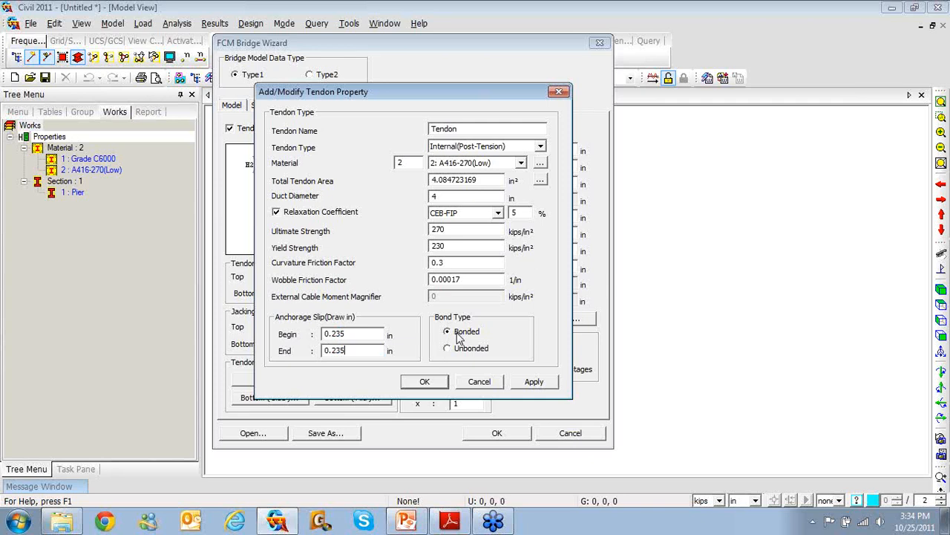
pyautogui.click(425, 381)
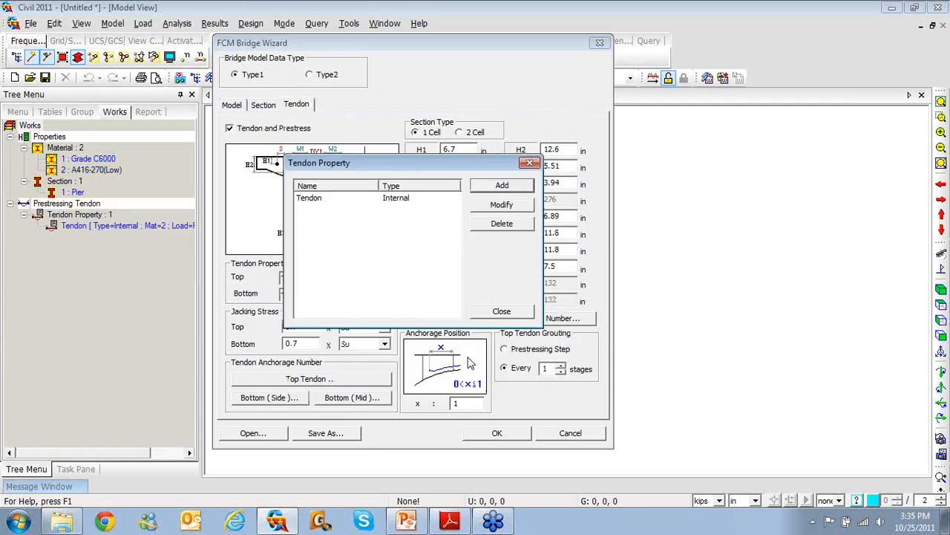
pyautogui.click(503, 312)
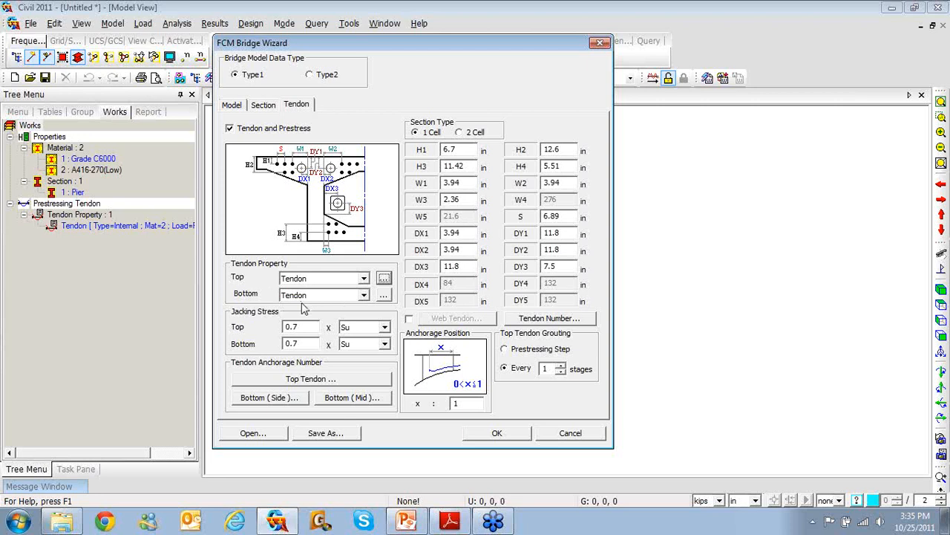
# Step: Set the jacking stress to 0.72 times Su for both the top and the bottom tendons
pyautogui.click(305, 329)
pyautogui.click(384, 344)
pyautogui.click(384, 346)
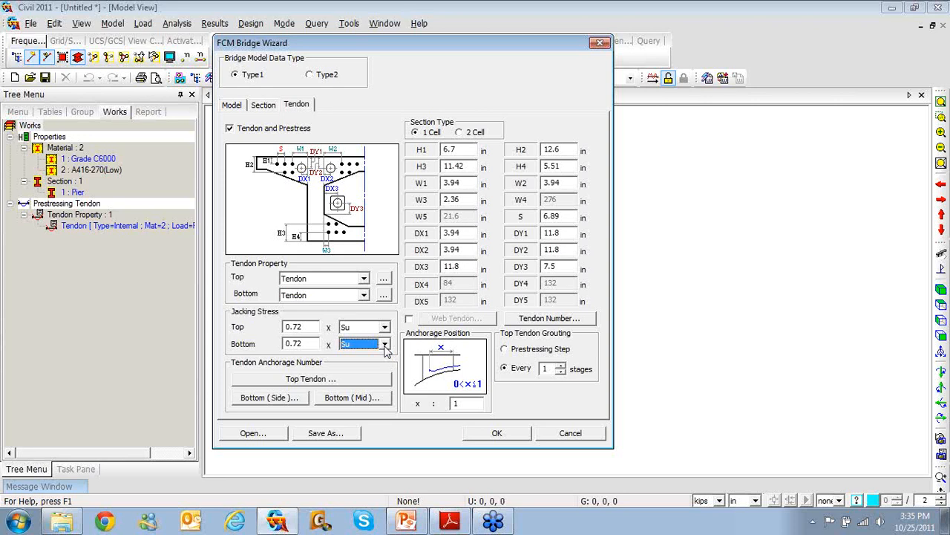
pyautogui.click(384, 328)
pyautogui.click(385, 330)
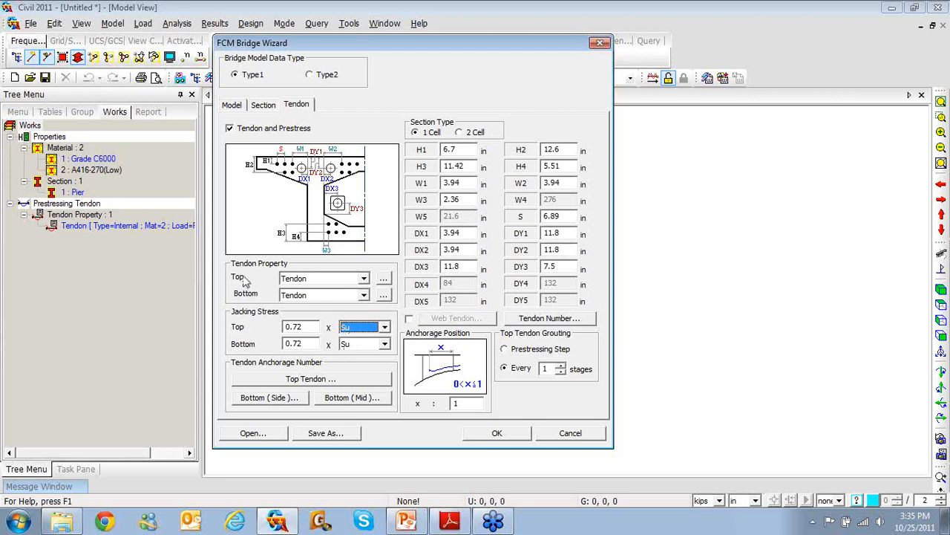
# Step: Save the wizard data as a WZD file named BCB in the FCM folder
pyautogui.click(343, 435)
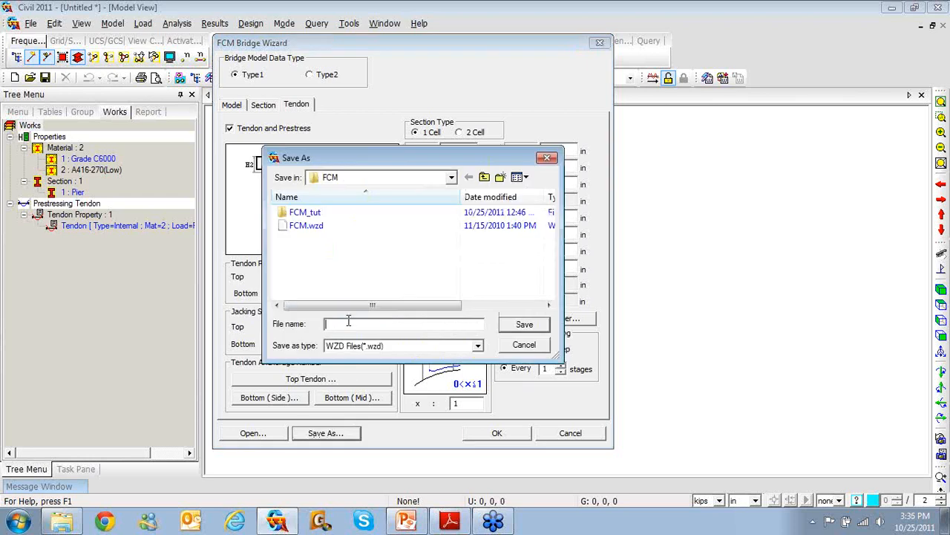
pyautogui.write('B')
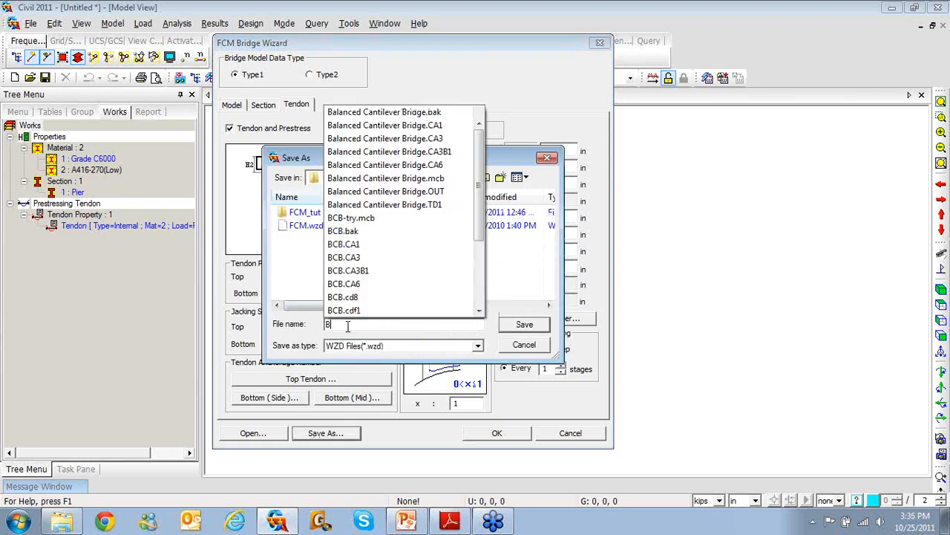
pyautogui.write('CB')
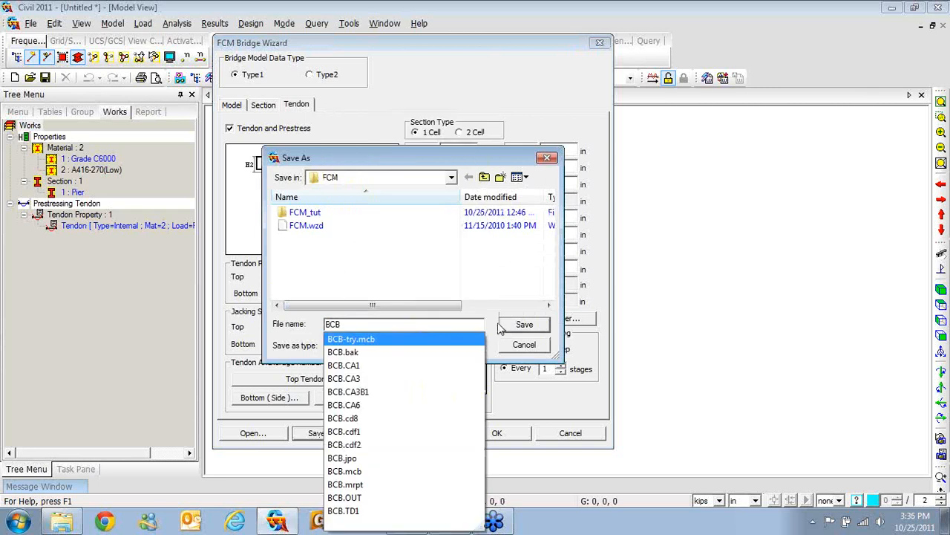
pyautogui.click(508, 327)
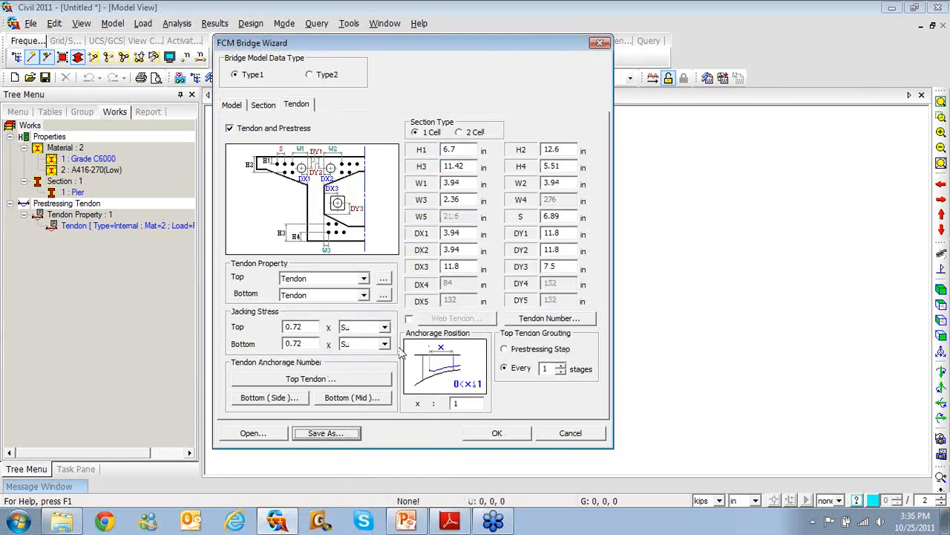
# Step: Load the saved BCB.wzd data back into the wizard and generate the bridge model
pyautogui.click(276, 432)
pyautogui.click(310, 227)
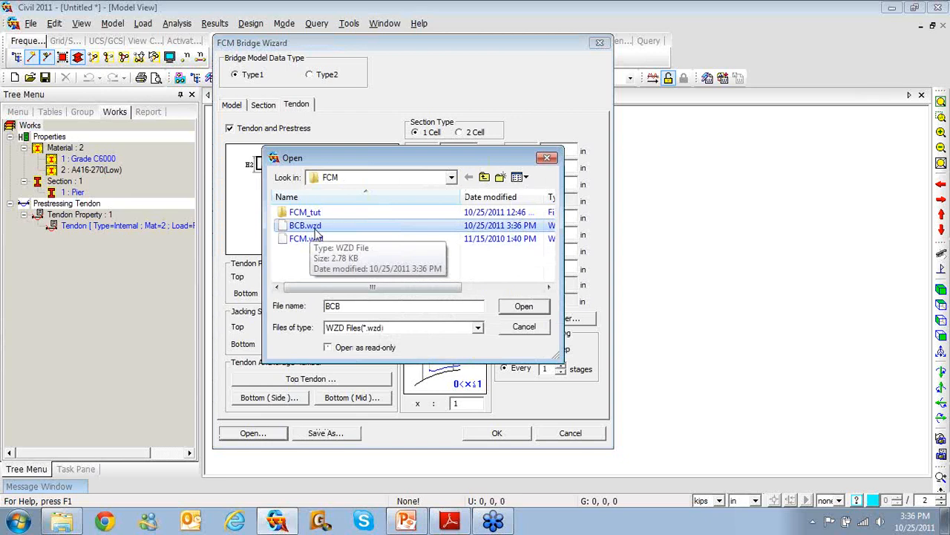
pyautogui.click(515, 308)
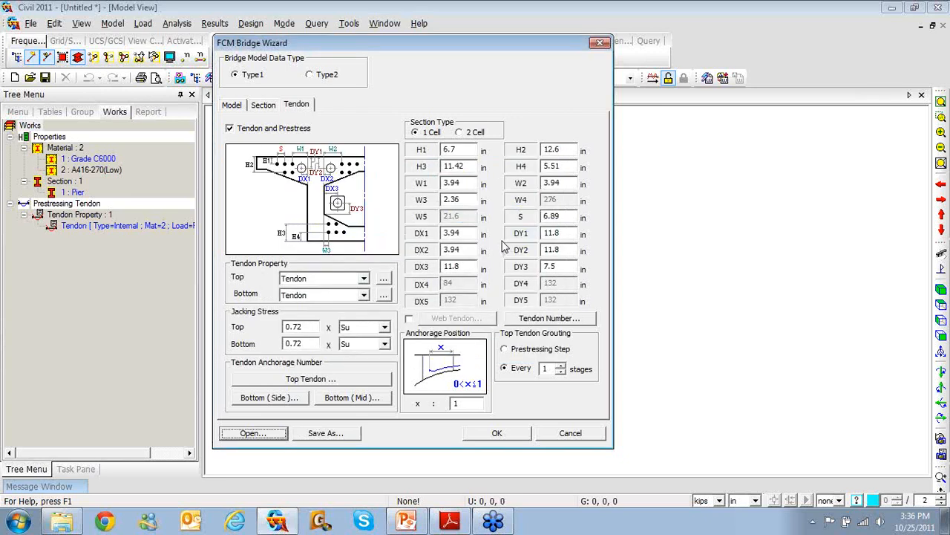
pyautogui.click(492, 436)
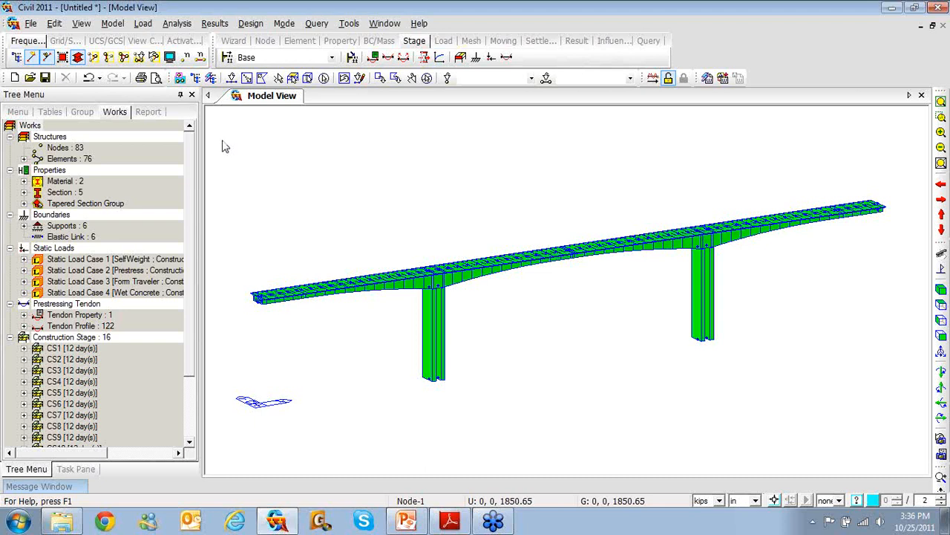
# Step: Turn on the display of tendon profile points and nodal loads for all load cases in the model view
pyautogui.click(168, 60)
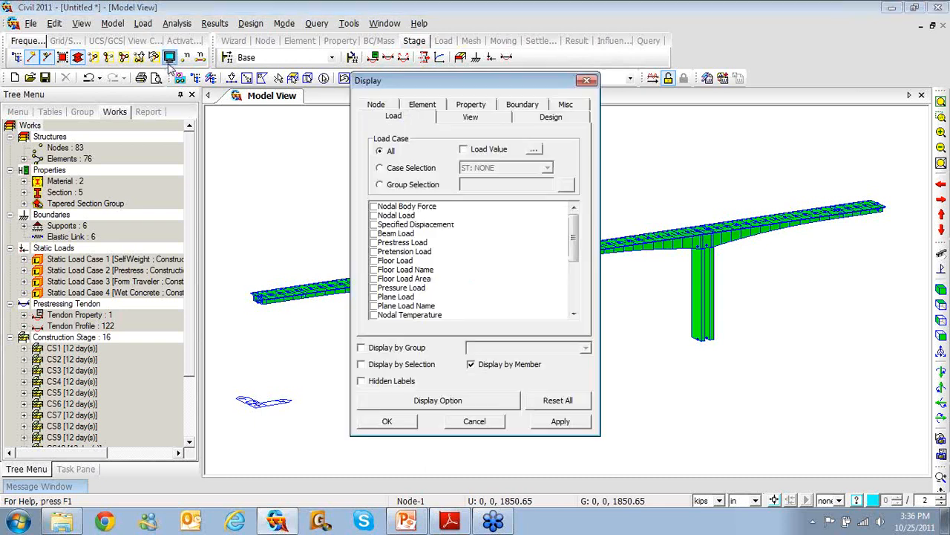
pyautogui.click(562, 108)
pyautogui.click(373, 204)
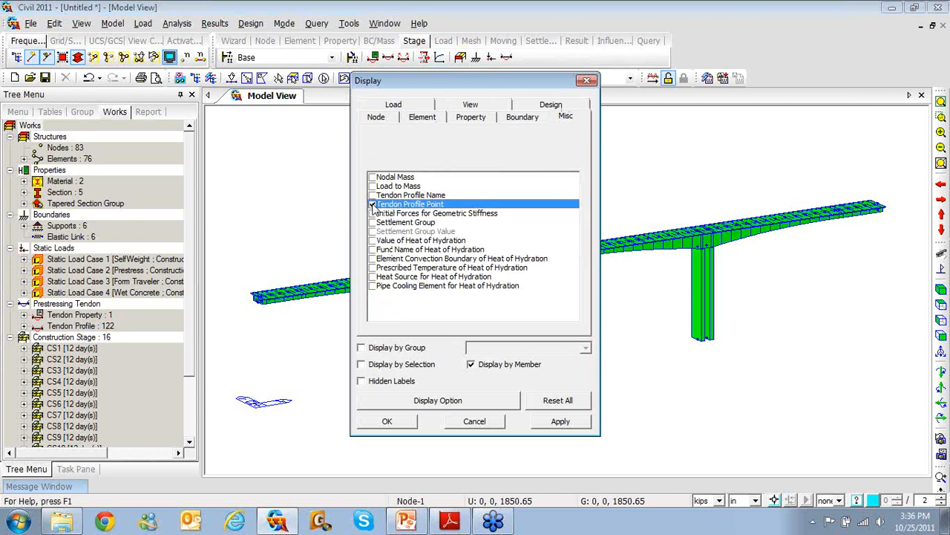
pyautogui.click(416, 106)
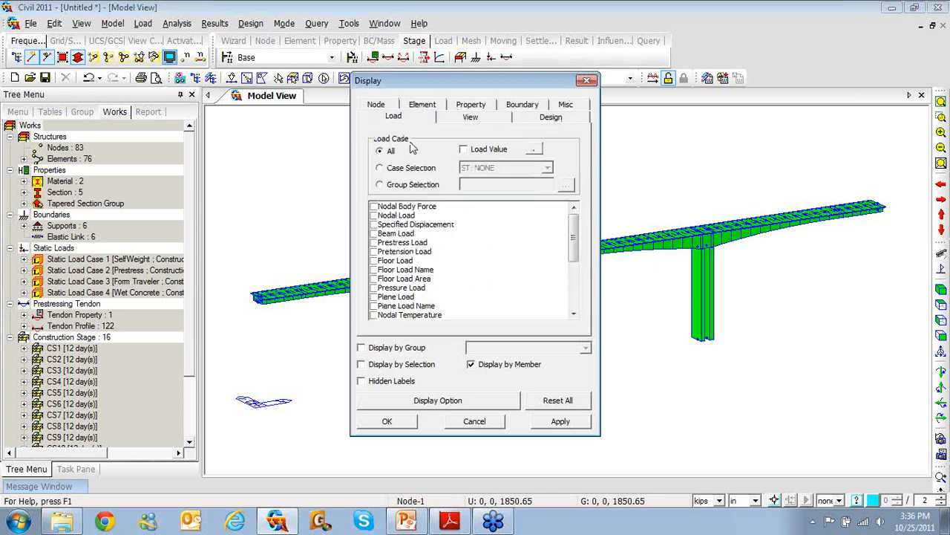
pyautogui.click(374, 216)
pyautogui.click(373, 422)
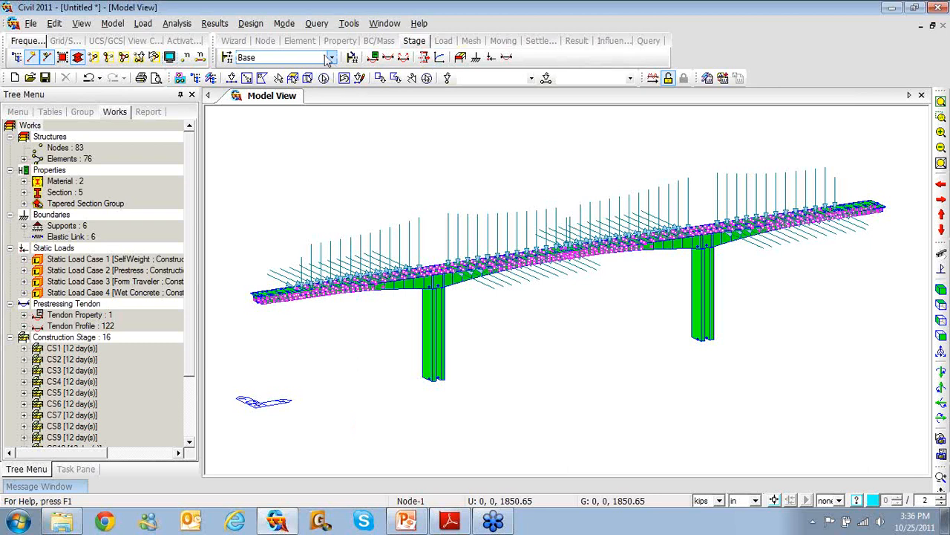
# Step: Switch to construction stage CS1 and examine the pier table, tendons and loads on the piers
pyautogui.click(331, 58)
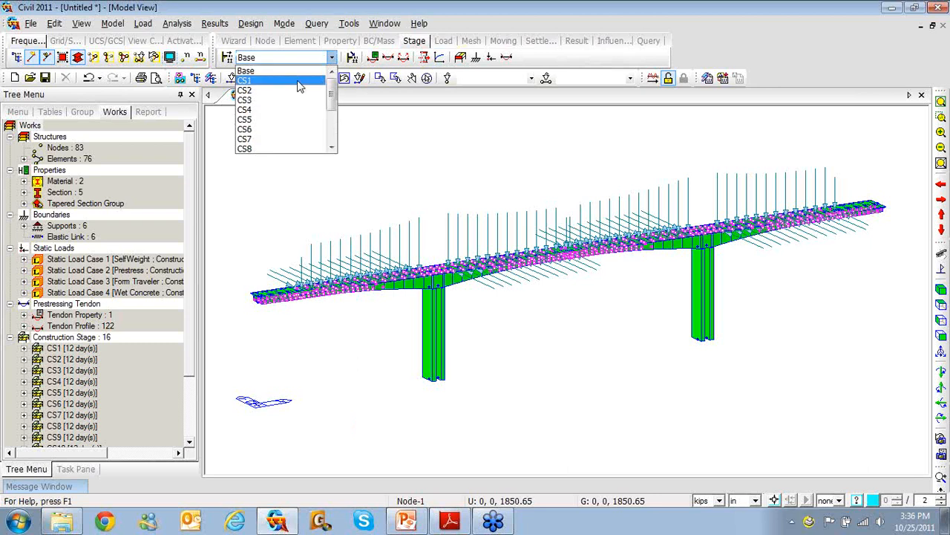
pyautogui.click(298, 81)
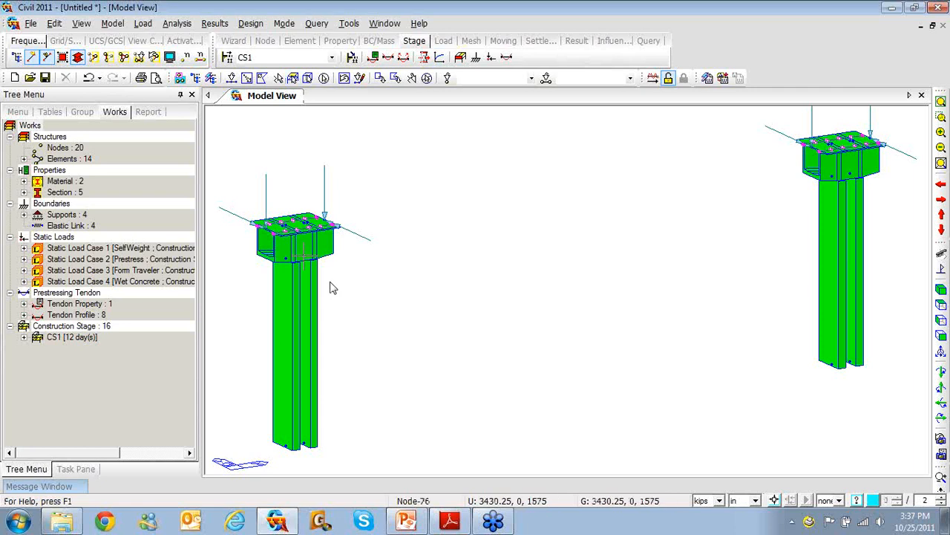
pyautogui.moveTo(330, 282); pyautogui.dragTo(625, 256, button='middle')
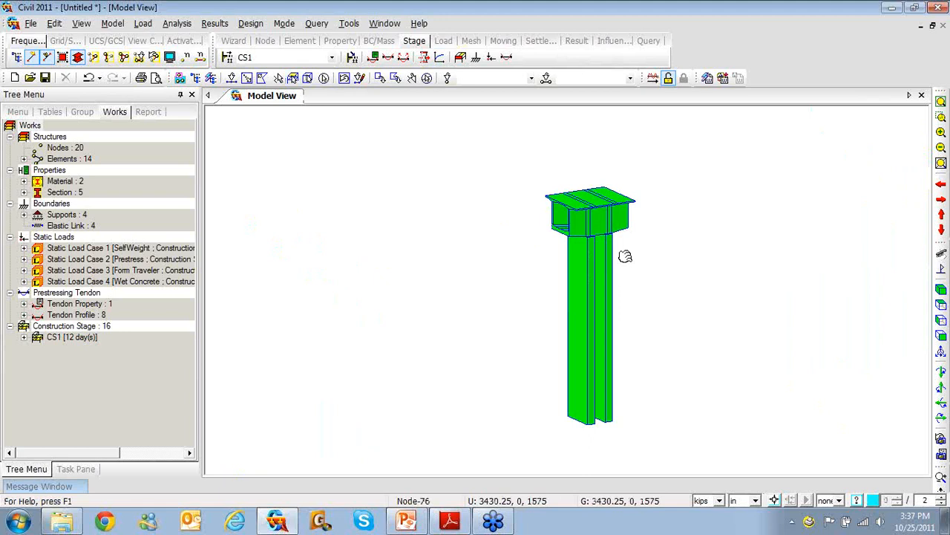
pyautogui.moveTo(625, 256); pyautogui.dragTo(626, 257, button='middle')
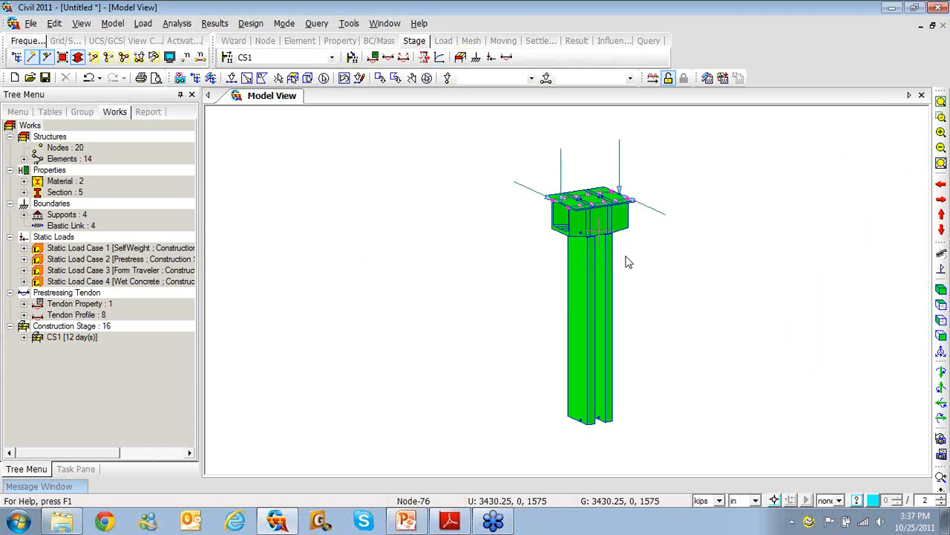
pyautogui.scroll(4, 623, 279)
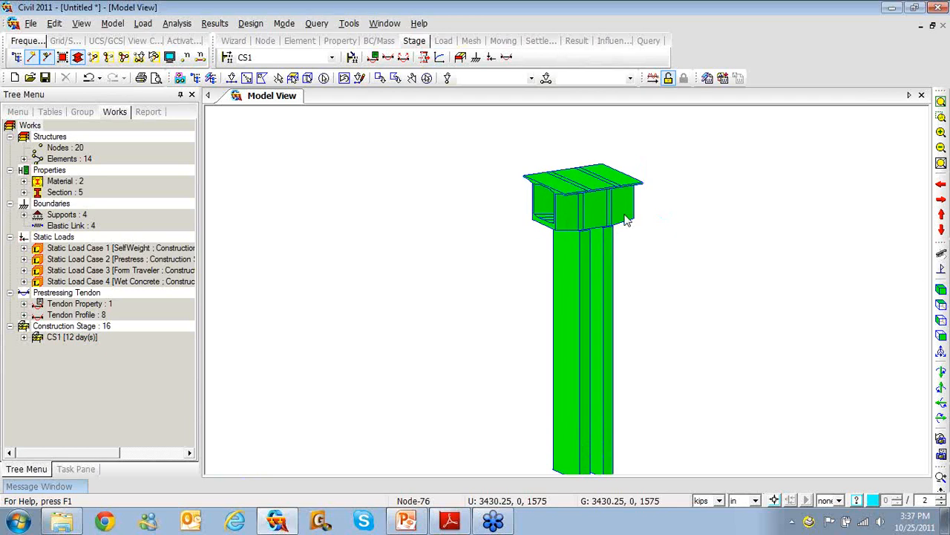
pyautogui.moveTo(606, 208); pyautogui.dragTo(574, 288, button='middle')
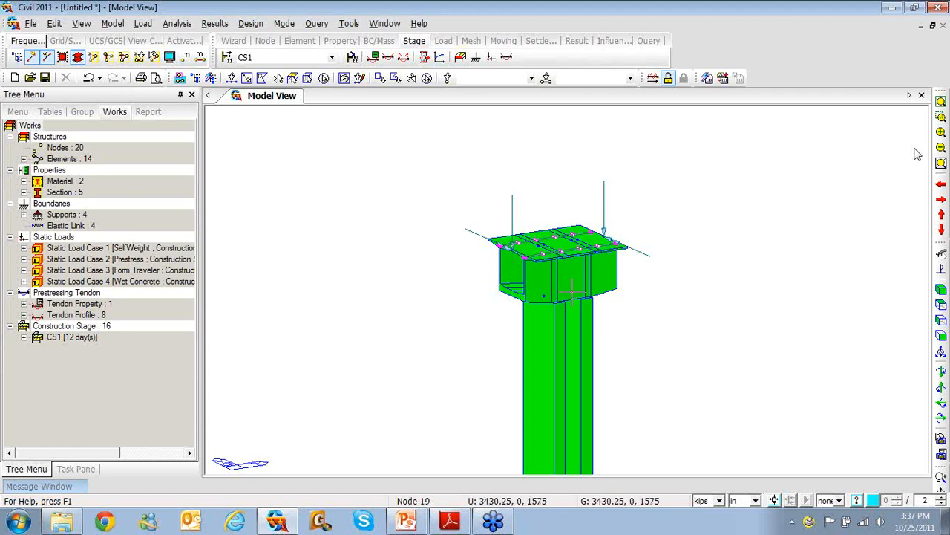
pyautogui.click(941, 102)
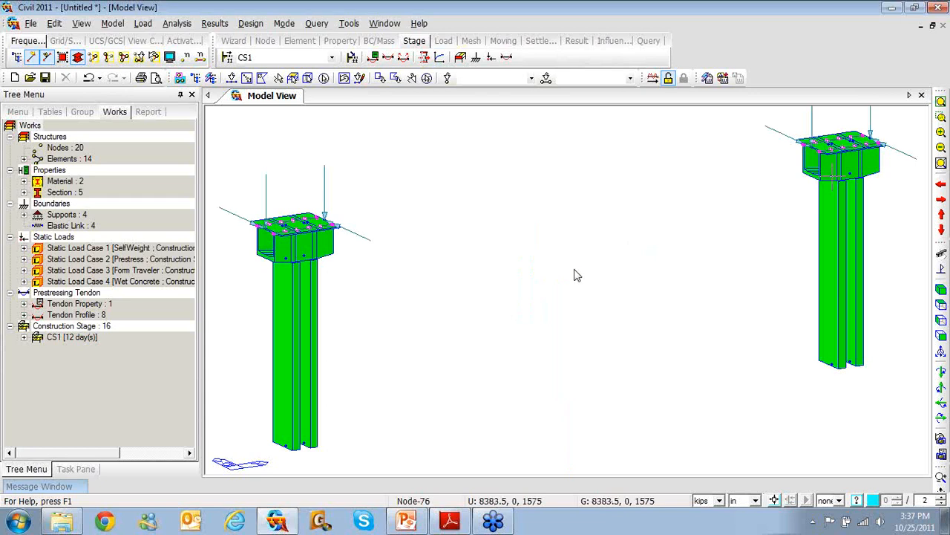
pyautogui.scroll(-4, 572, 278)
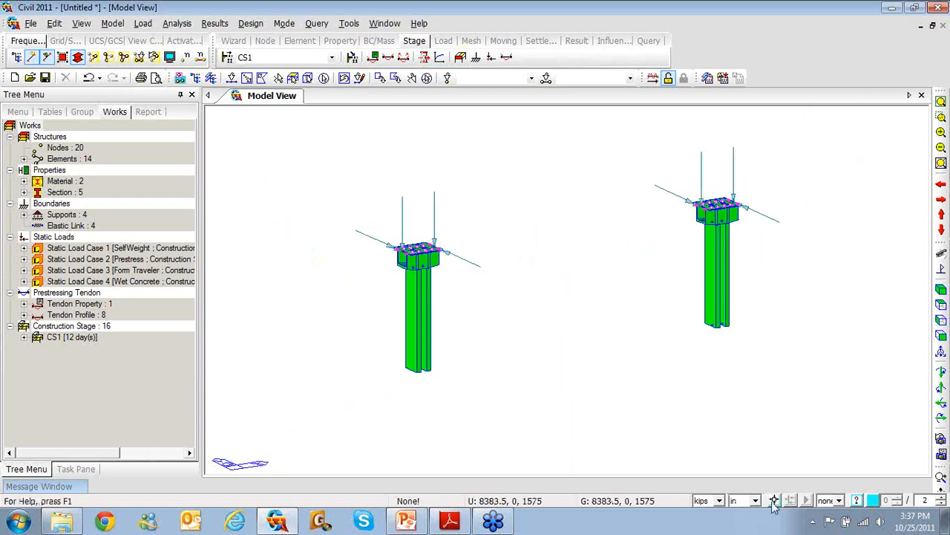
# Step: Switch to construction stage CS2 and examine the new segments, tendons and loads at the nearer pier
pyautogui.click(332, 58)
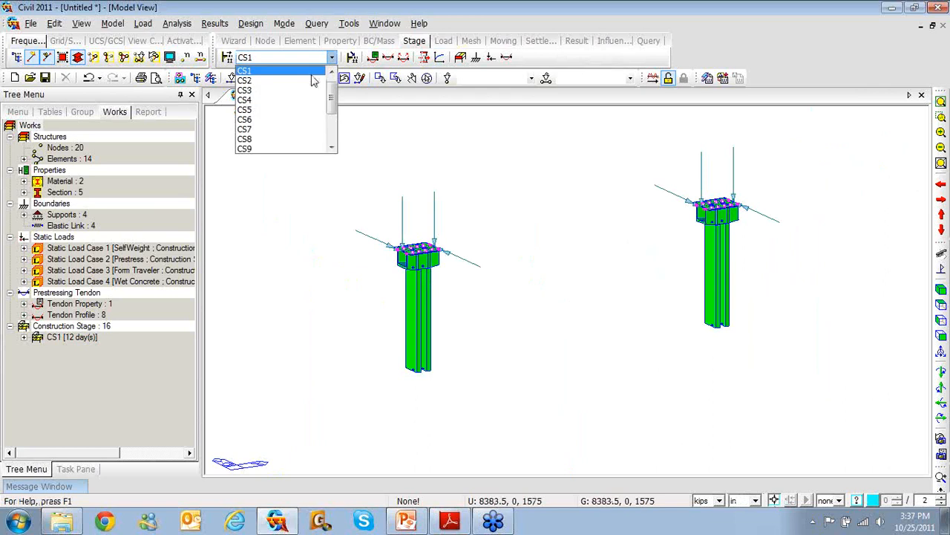
pyautogui.click(302, 84)
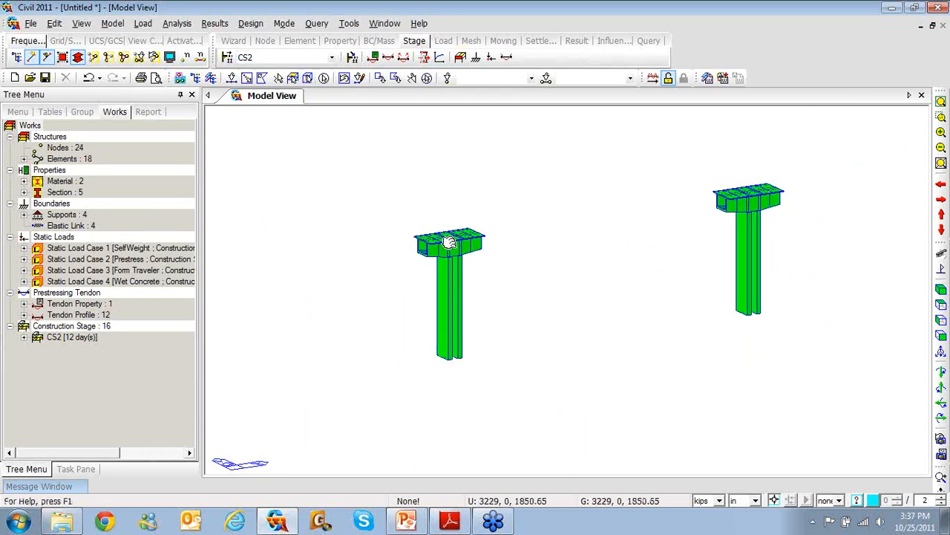
pyautogui.scroll(5, 453, 245)
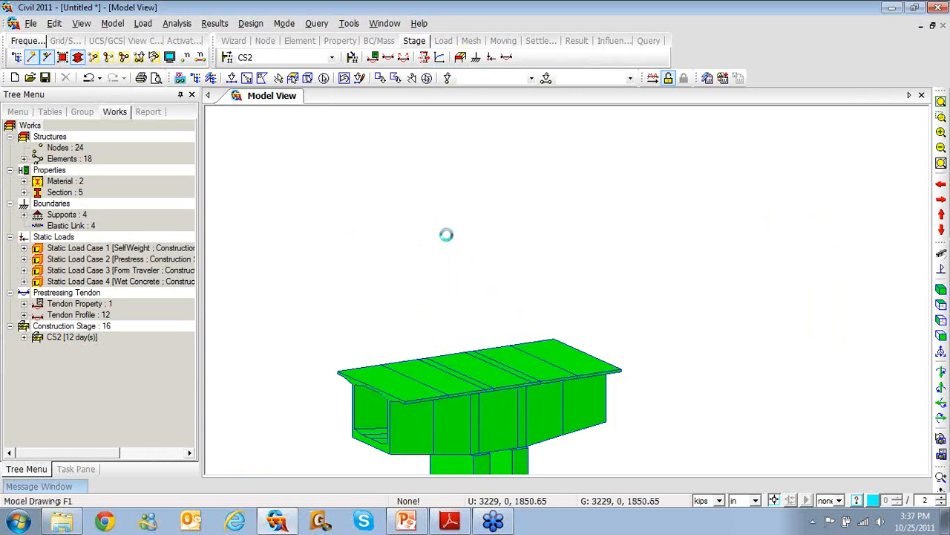
pyautogui.moveTo(463, 360); pyautogui.dragTo(578, 160, button='middle')
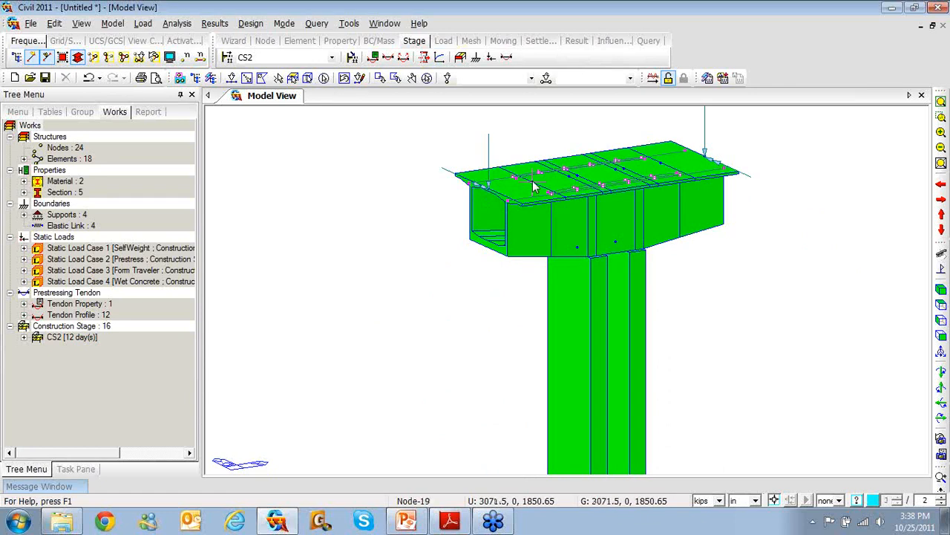
# Step: Step through construction stages CS3 to CS7 to follow the cantilever segments growing from the pier
pyautogui.click(331, 58)
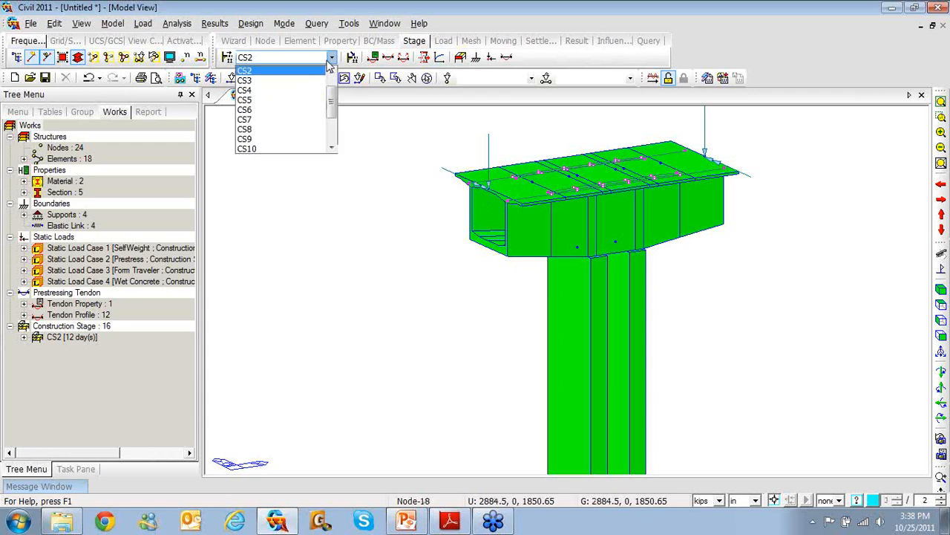
pyautogui.click(314, 80)
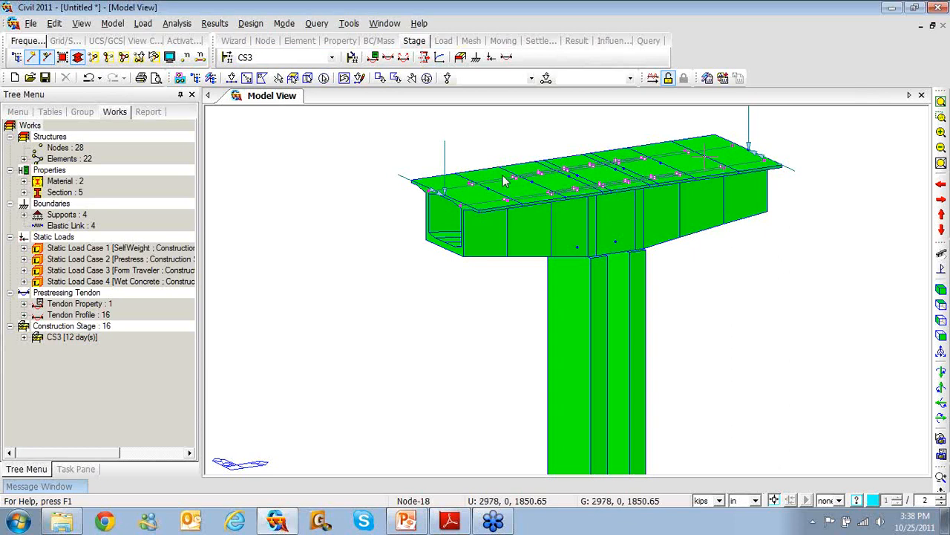
pyautogui.click(331, 57)
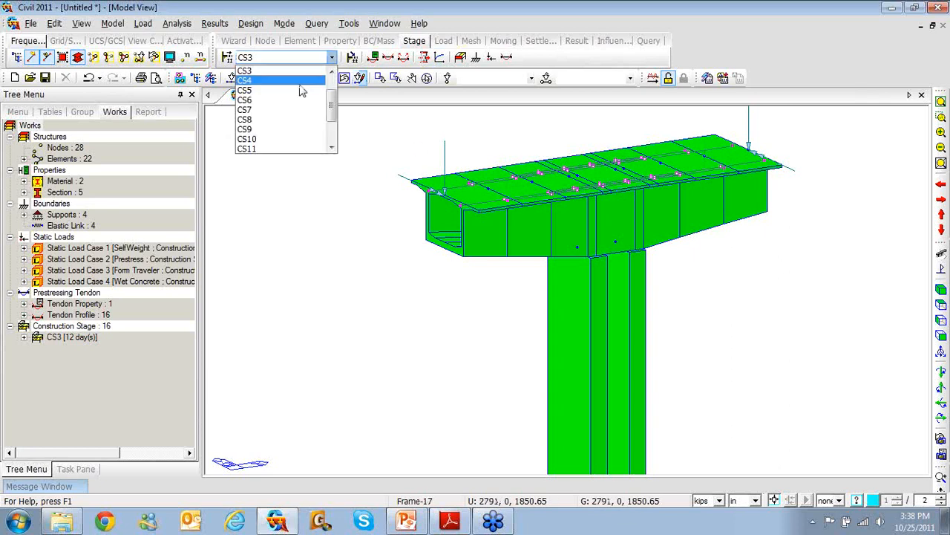
pyautogui.click(245, 90)
pyautogui.press('Down')
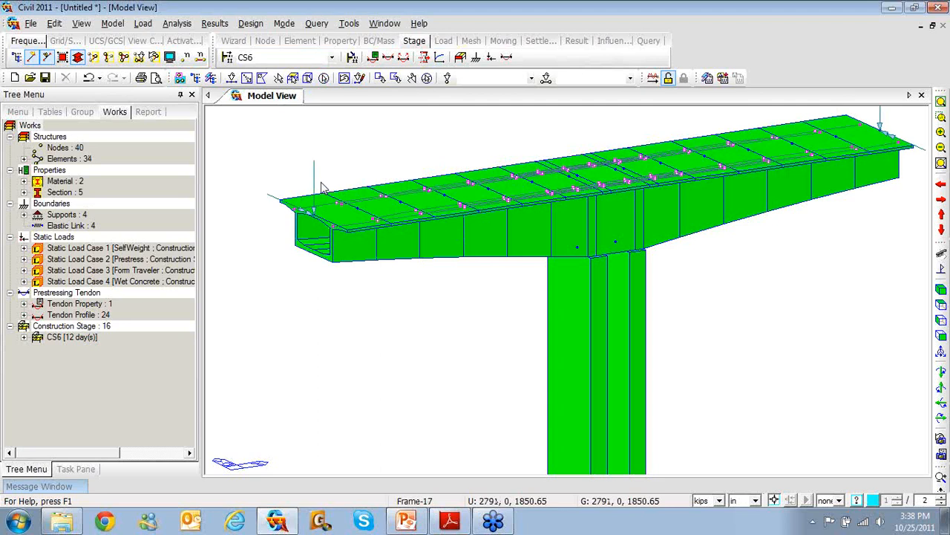
pyautogui.press('Down')
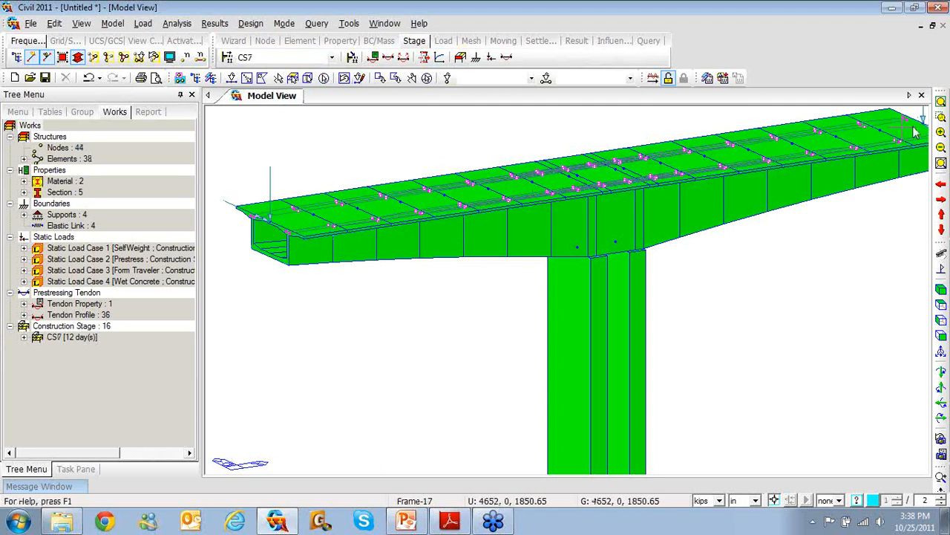
# Step: Fit both piers in the view and advance the display from construction stage CS8 to CS12
pyautogui.click(941, 103)
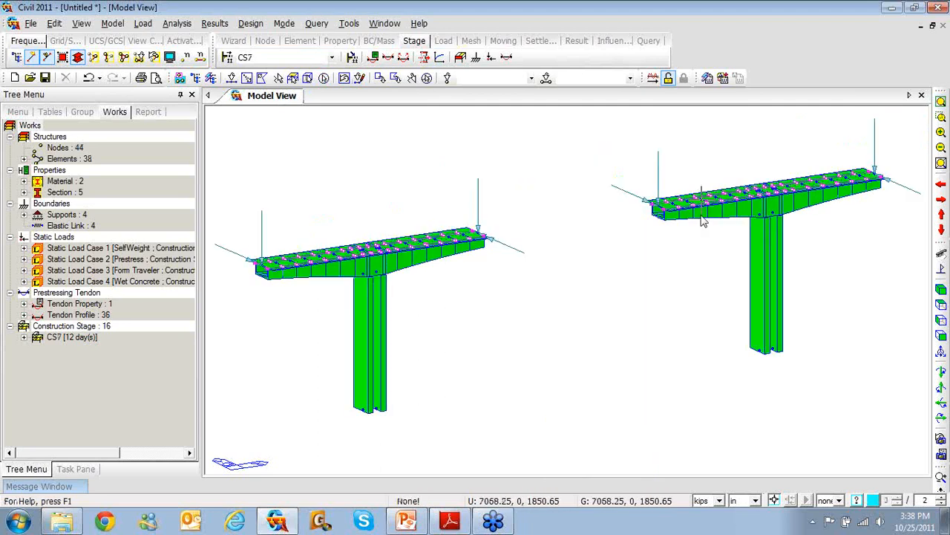
pyautogui.click(310, 58)
pyautogui.click(310, 80)
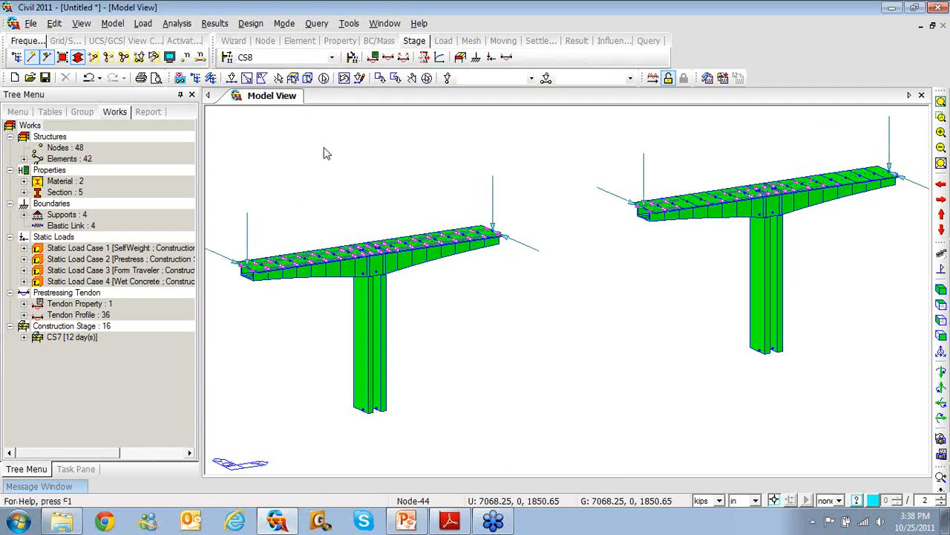
pyautogui.scroll(-4, 323, 148)
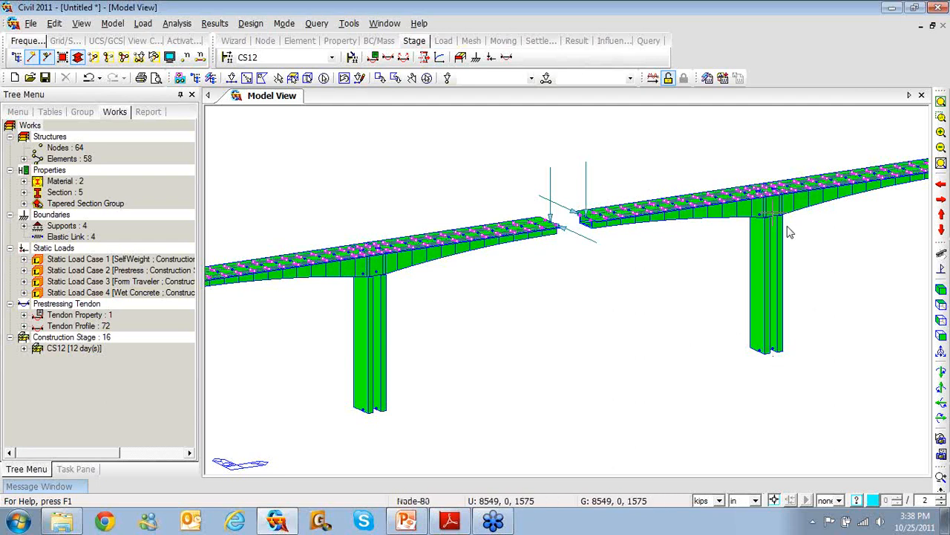
# Step: Show the bridge in front view and advance through construction stages CS13 and CS14
pyautogui.moveTo(789, 232)
pyautogui.click(940, 337)
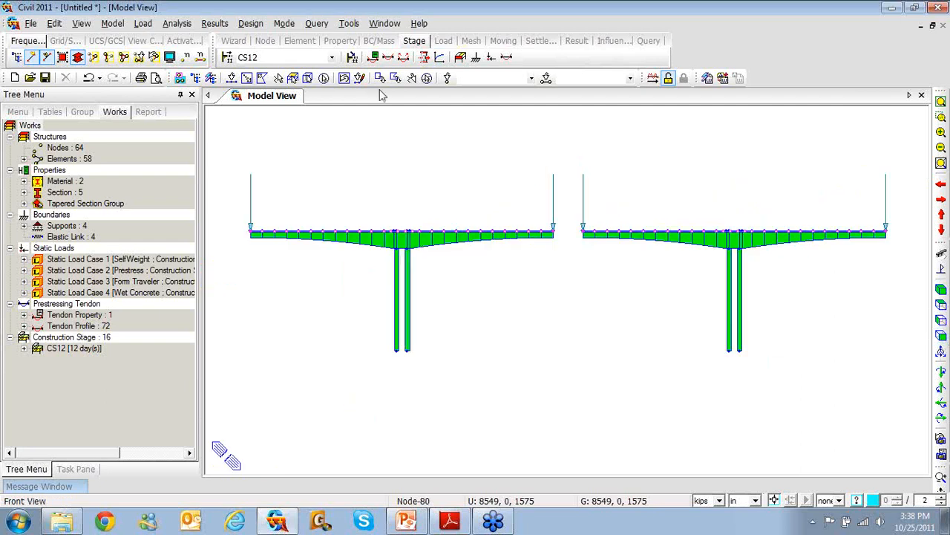
pyautogui.click(332, 57)
pyautogui.scroll(1, 294, 108)
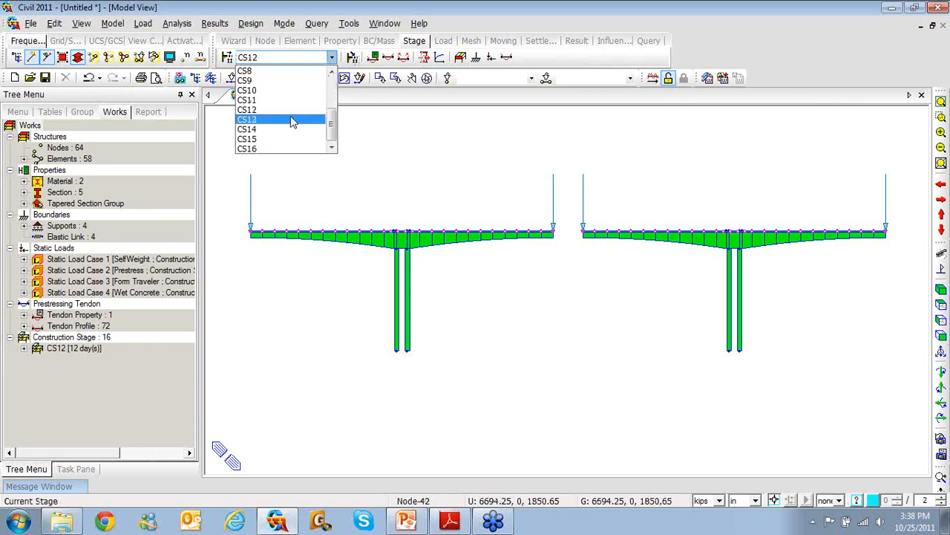
pyautogui.click(294, 120)
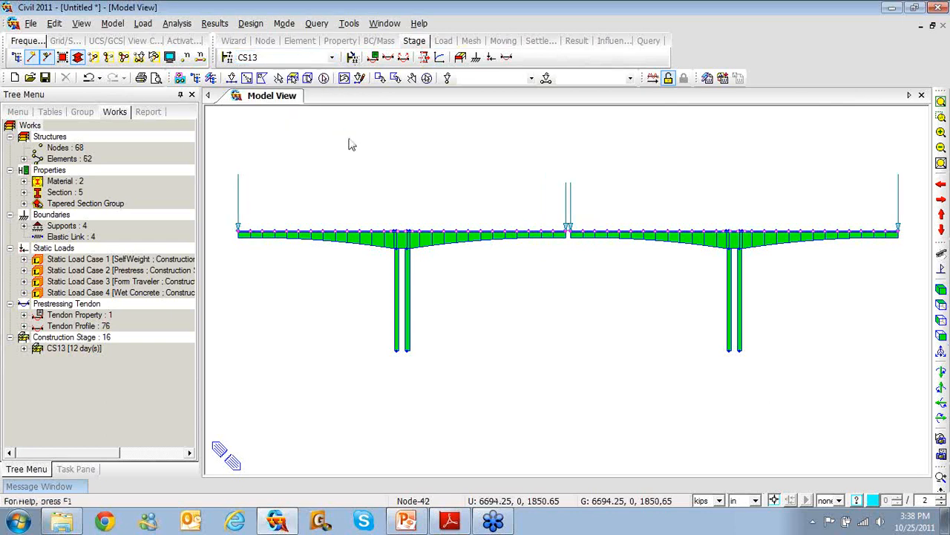
pyautogui.press('Down')
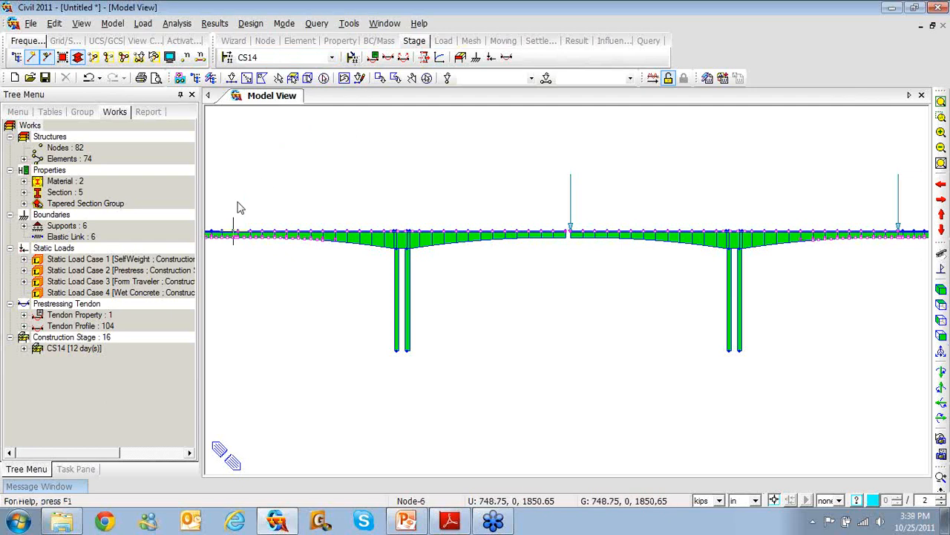
# Step: Examine the bottom tendons of the first end span at stage CS14 in elevation and in a rotated view
pyautogui.moveTo(239, 208); pyautogui.dragTo(293, 197, button='middle')
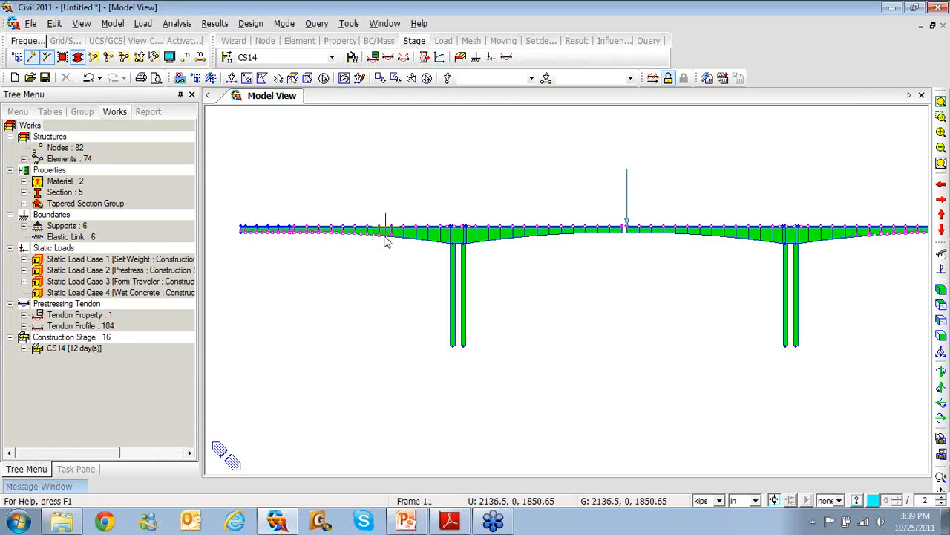
pyautogui.scroll(3, 325, 236)
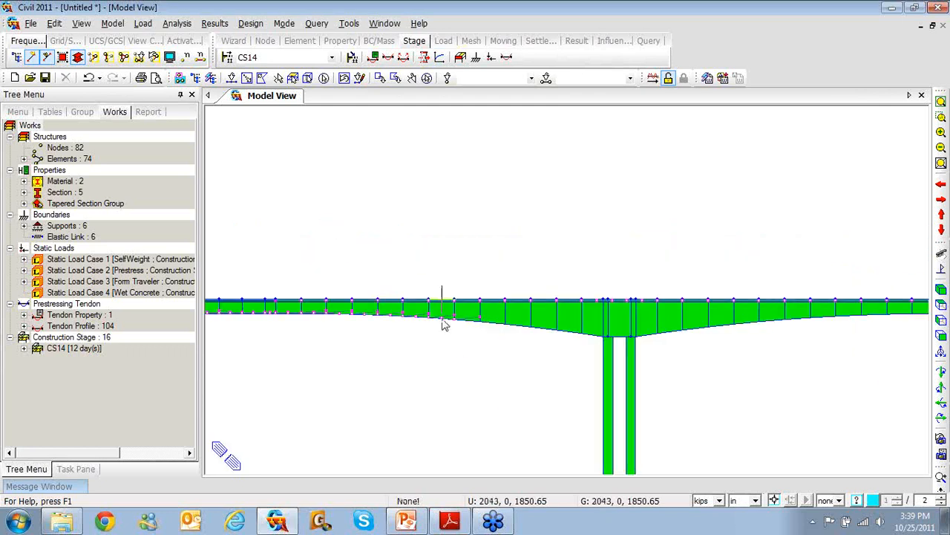
pyautogui.moveTo(246, 322); pyautogui.dragTo(320, 305, button='middle')
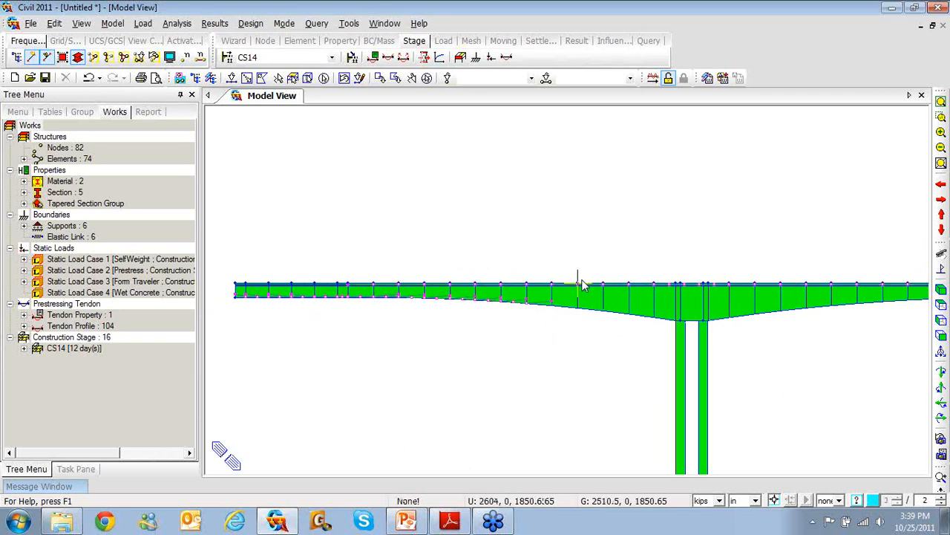
pyautogui.keyDown('ctrl'); pyautogui.moveTo(603, 301); pyautogui.dragTo(584, 337, button='middle'); pyautogui.keyUp('ctrl')
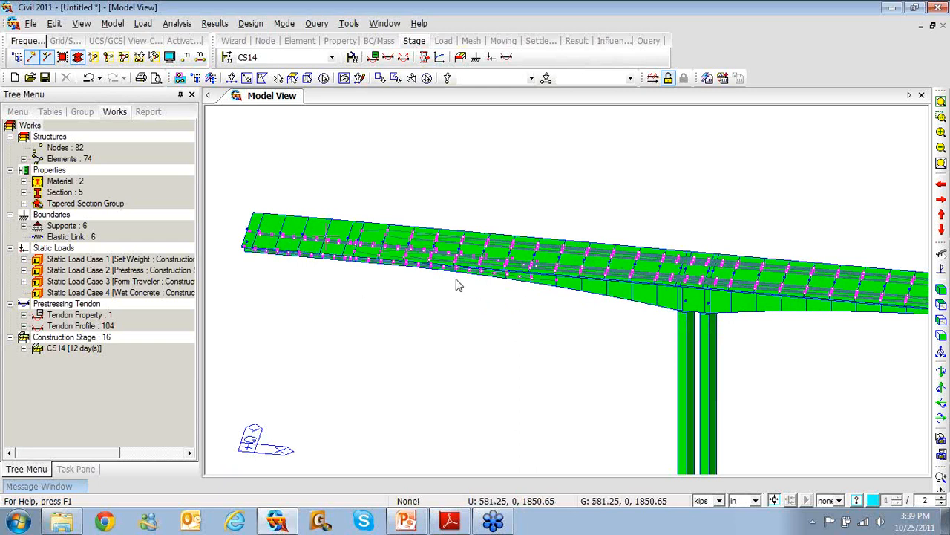
pyautogui.moveTo(813, 333); pyautogui.dragTo(661, 315, button='middle')
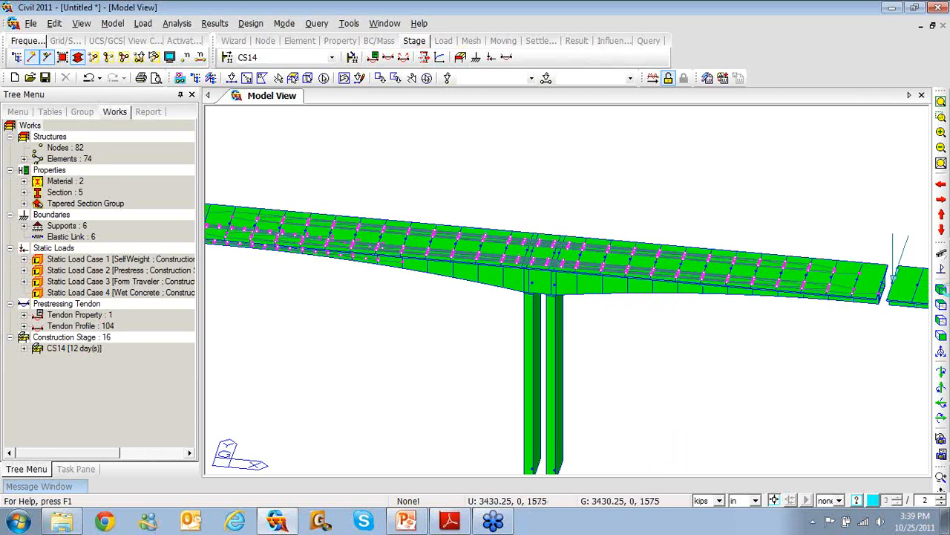
# Step: Examine the mid-span closure gap in front view, and switch to construction stage CS16 to inspect the closed span
pyautogui.click(941, 335)
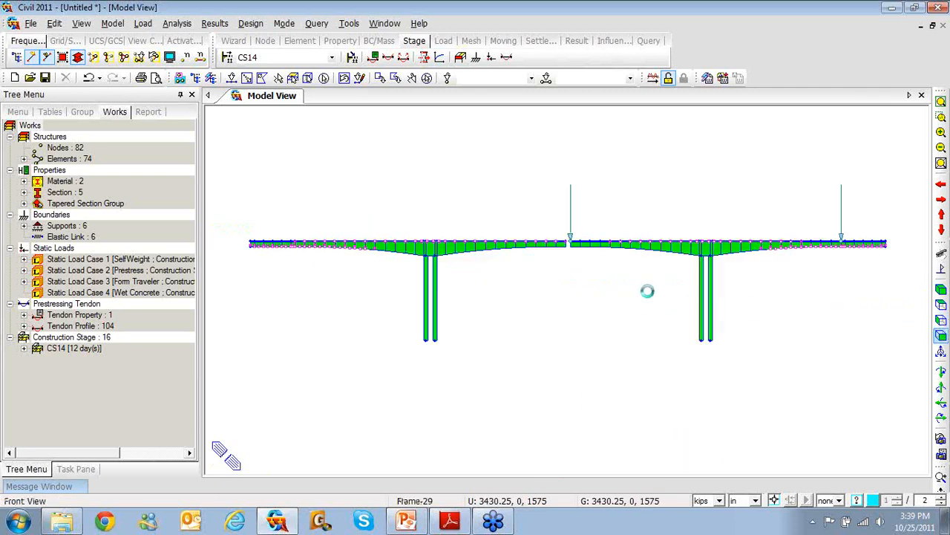
pyautogui.moveTo(570, 261); pyautogui.dragTo(526, 281, button='middle')
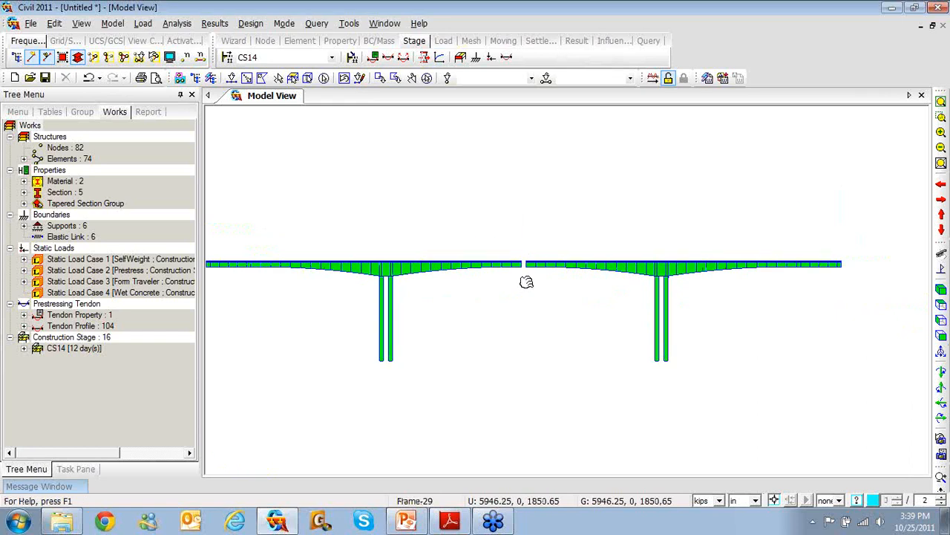
pyautogui.scroll(3, 524, 275)
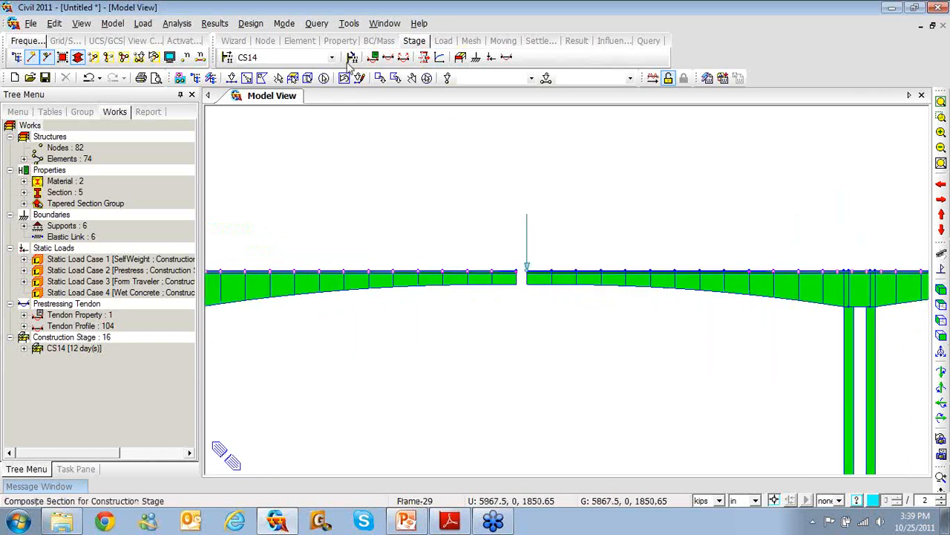
pyautogui.click(331, 57)
pyautogui.click(284, 144)
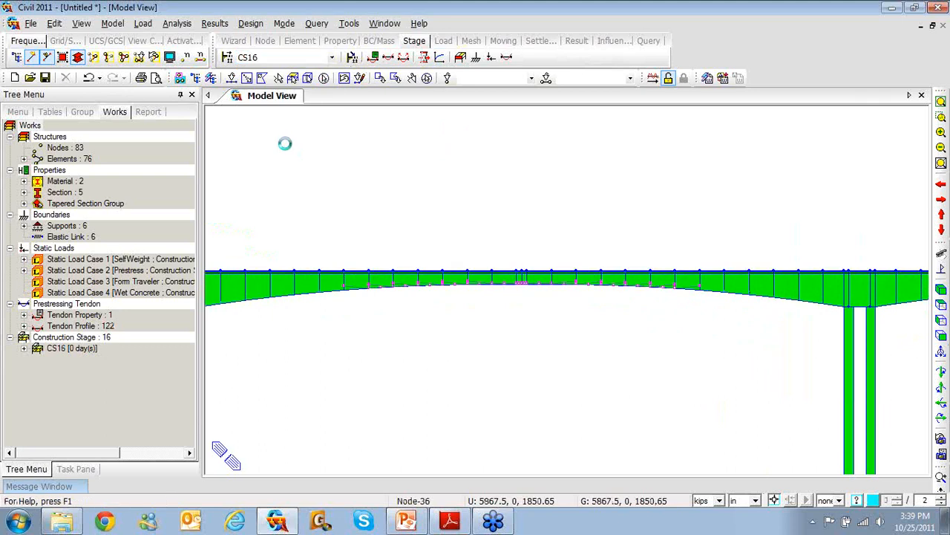
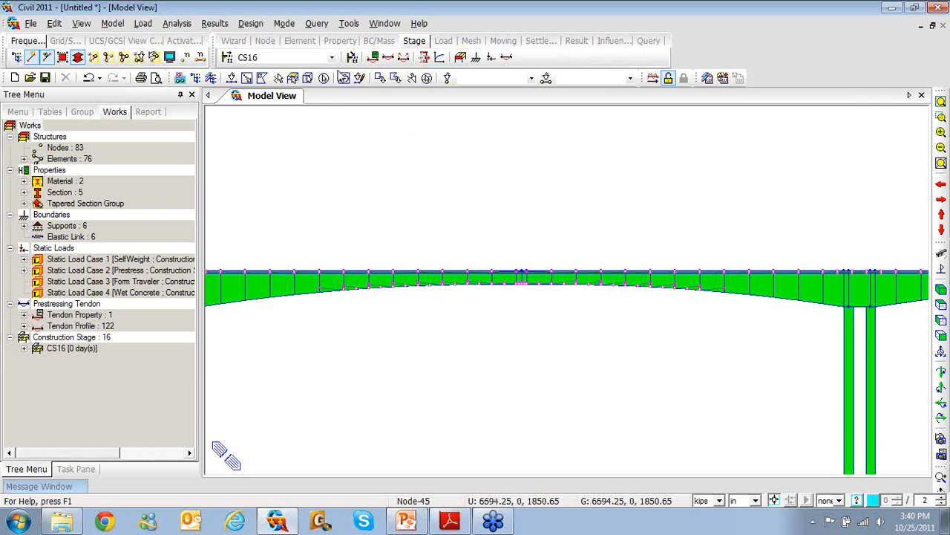
# Step: Return to the Base stage, reset the model to its initial view and fit the whole bridge
pyautogui.click(332, 58)
pyautogui.moveTo(334, 124); pyautogui.dragTo(329, 89)
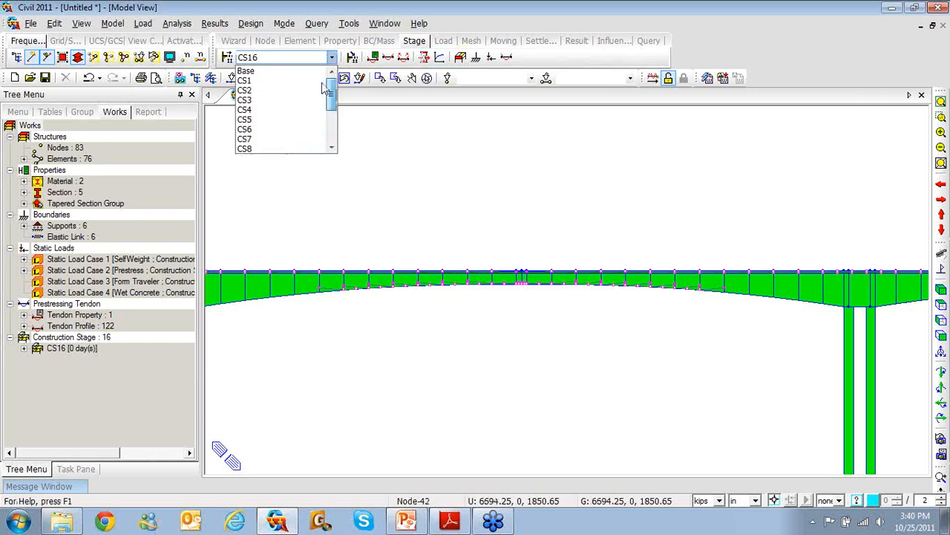
pyautogui.click(301, 72)
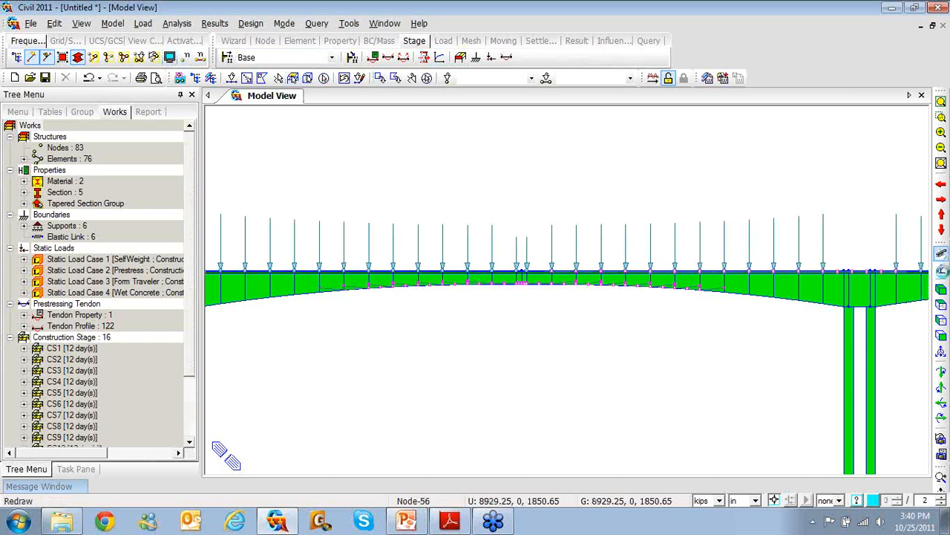
pyautogui.click(941, 270)
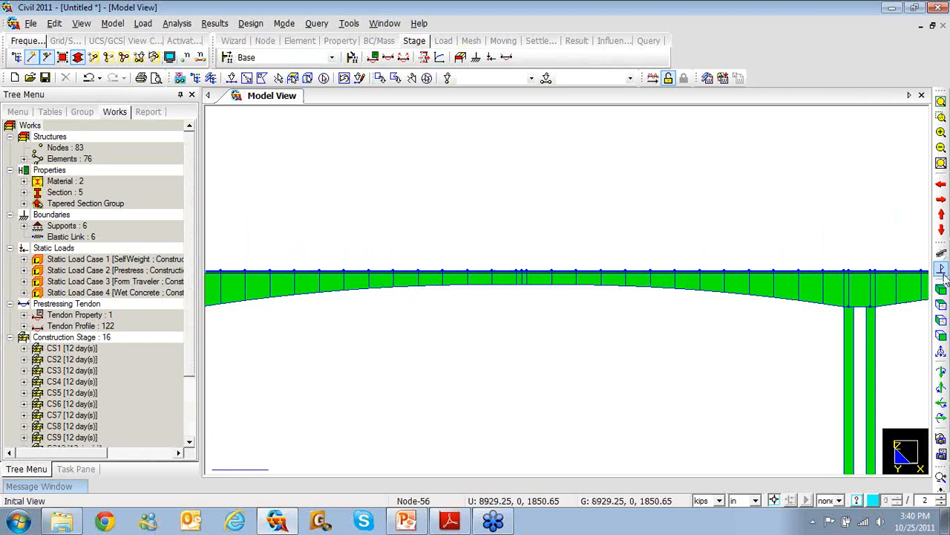
pyautogui.click(942, 103)
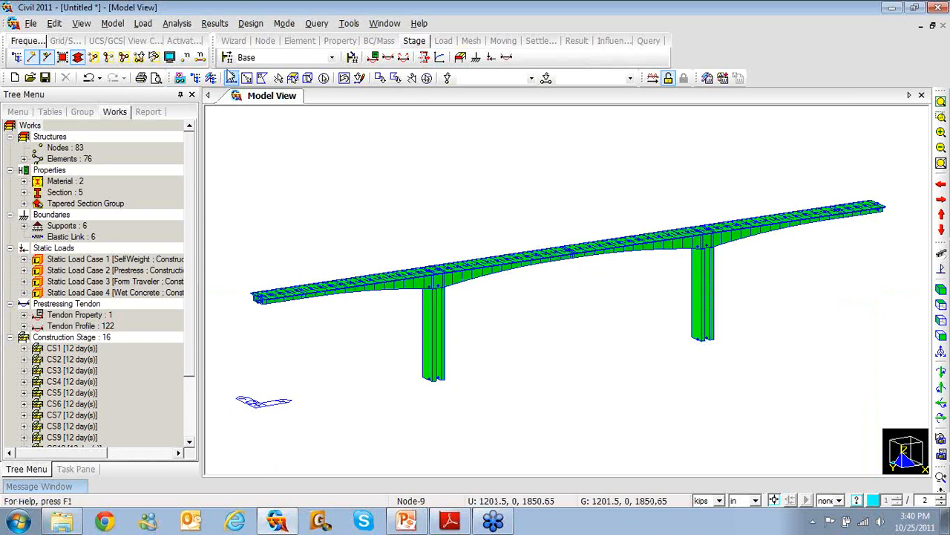
# Step: Start a new time-dependent creep/shrinkage material named C6000, keeping the CEB-FIP(1990) code
pyautogui.rightClick(267, 172)
pyautogui.moveTo(315, 45)
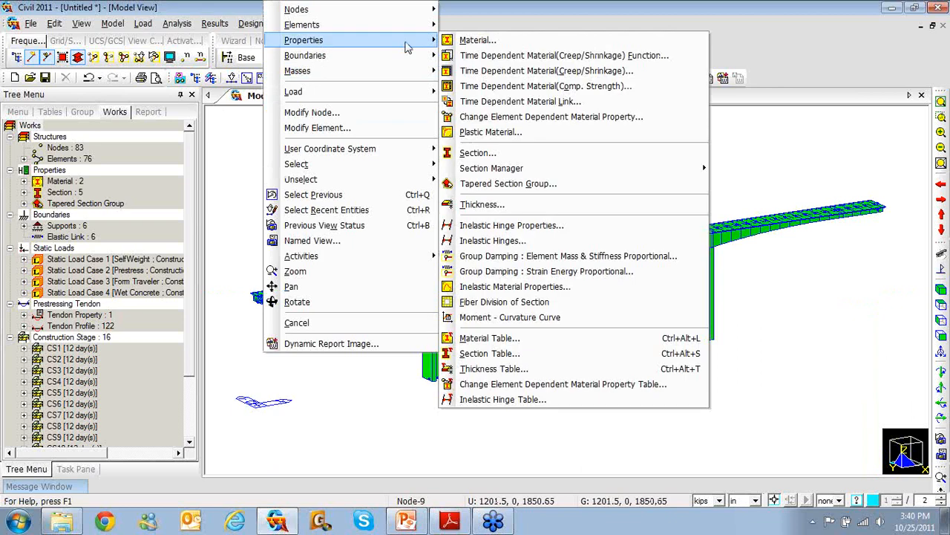
pyautogui.click(472, 72)
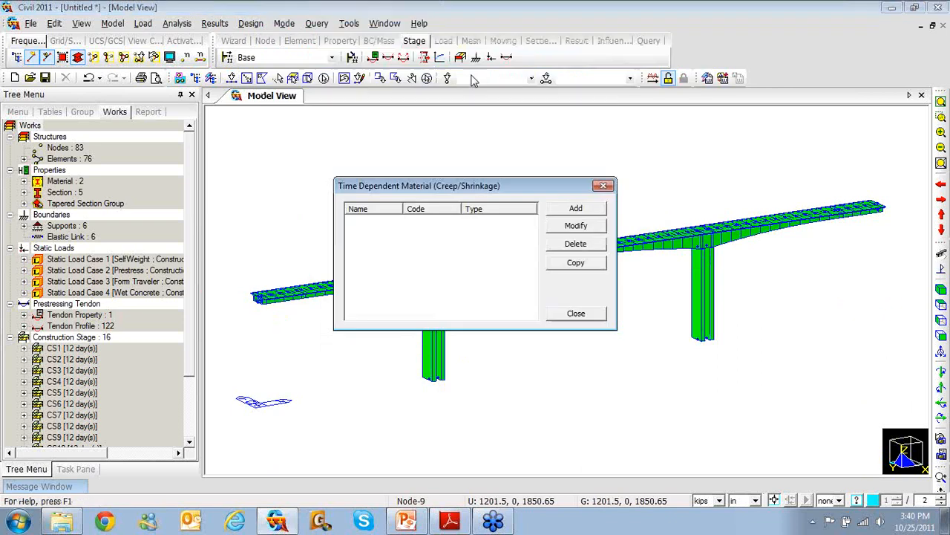
pyautogui.click(567, 209)
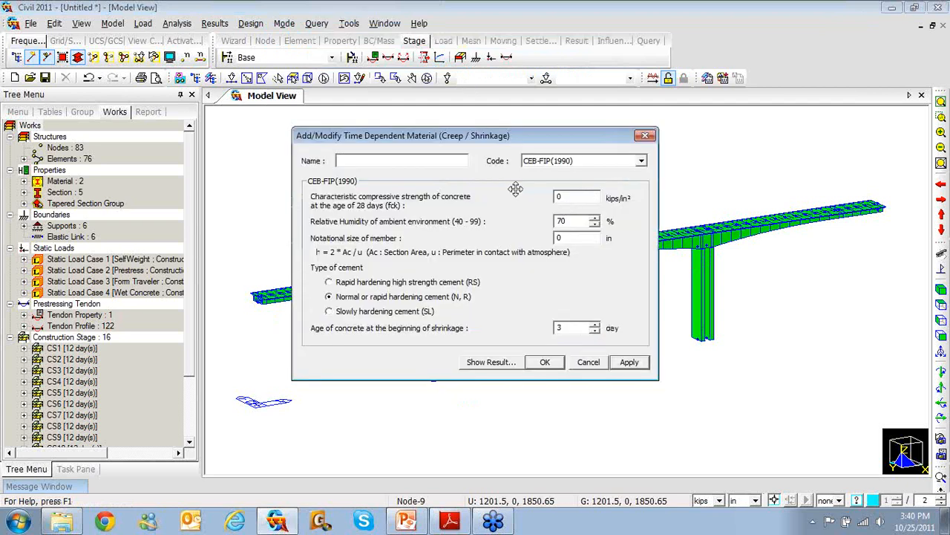
pyautogui.click(427, 162)
pyautogui.write('C6000')
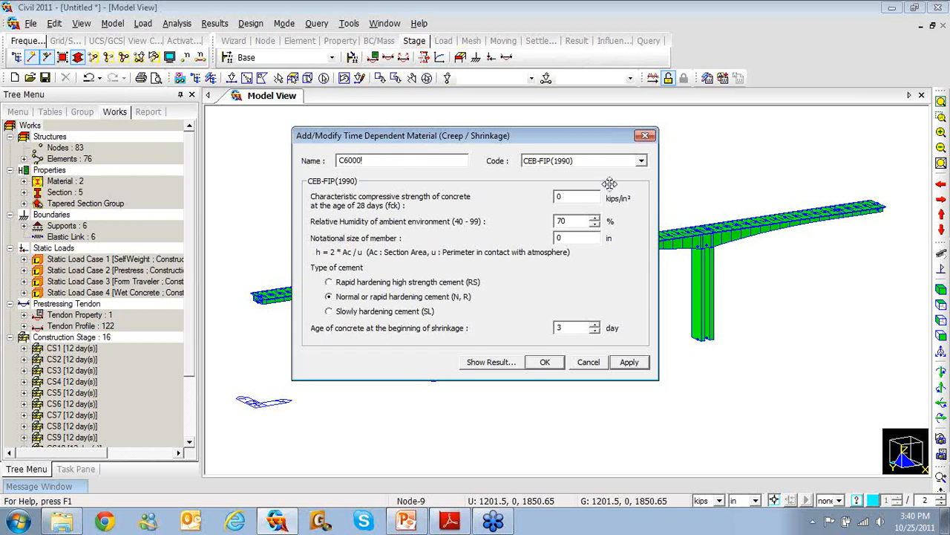
pyautogui.click(645, 163)
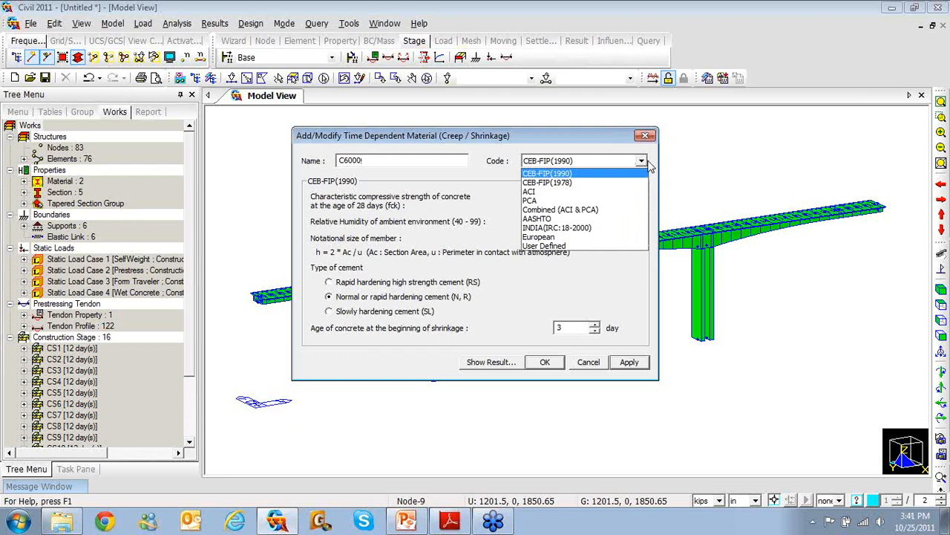
pyautogui.click(648, 161)
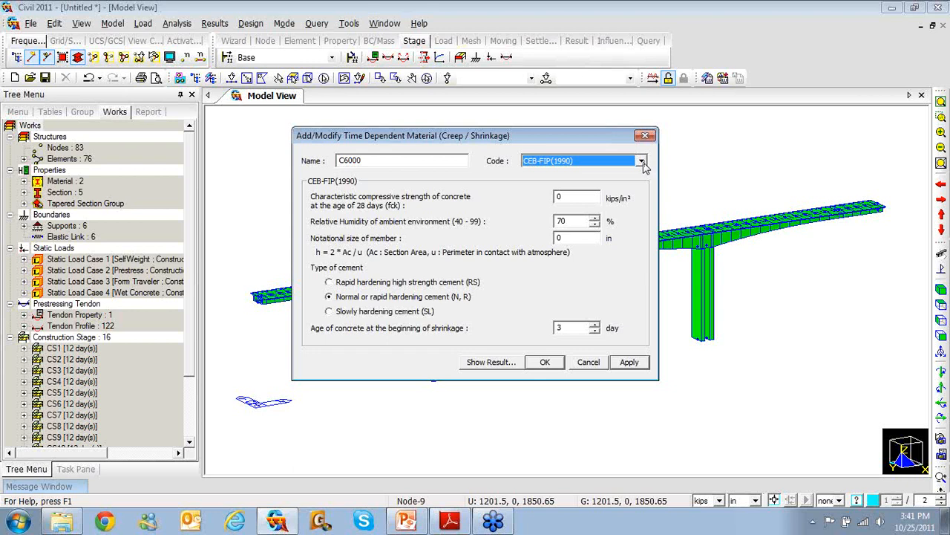
# Step: Set the 28-day characteristic compressive strength to 6 kips/in² and the notational size of member to 12 in
pyautogui.click(587, 195)
pyautogui.moveTo(531, 194); pyautogui.dragTo(528, 193)
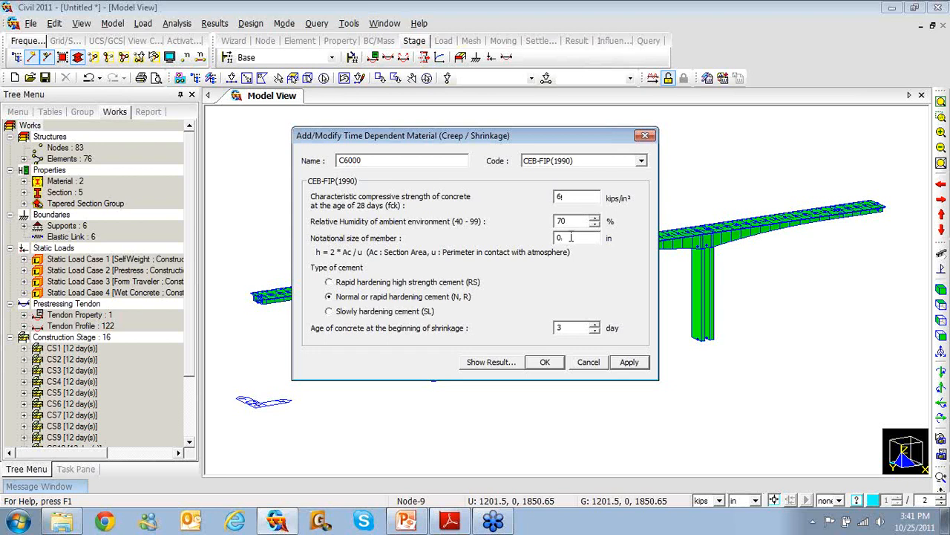
pyautogui.moveTo(571, 237); pyautogui.dragTo(545, 239)
pyautogui.write('12')
# Step: Review the creep coefficient and shrinkage strain curves, and save the C6000 creep/shrinkage material
pyautogui.click(492, 362)
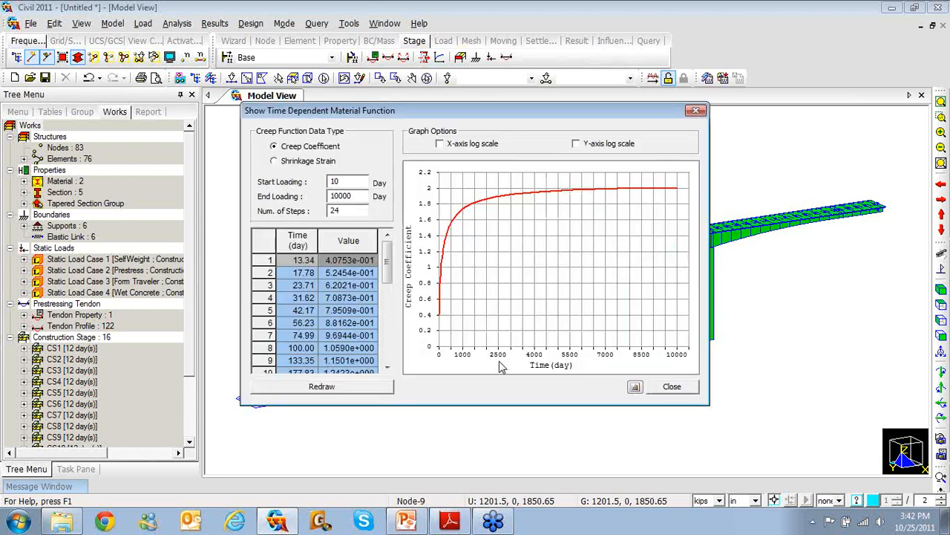
pyautogui.click(315, 164)
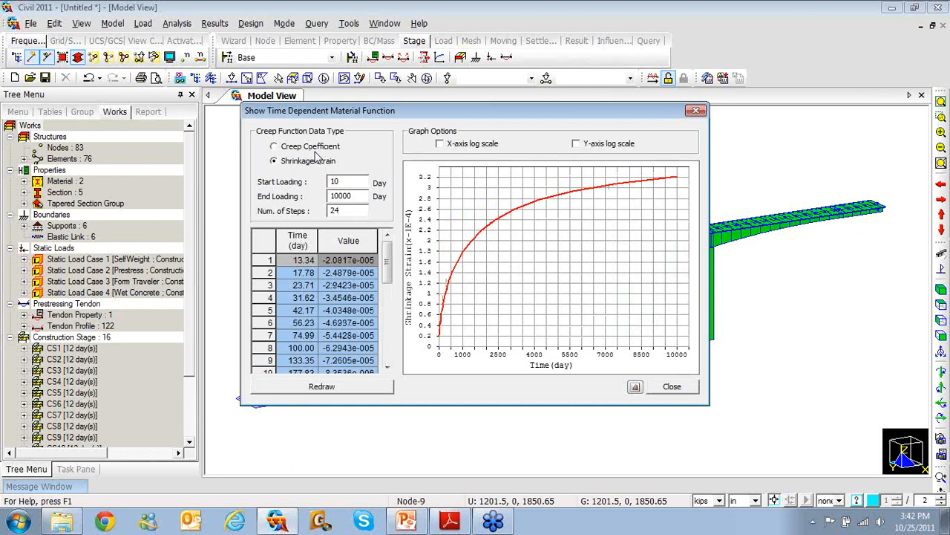
pyautogui.click(320, 148)
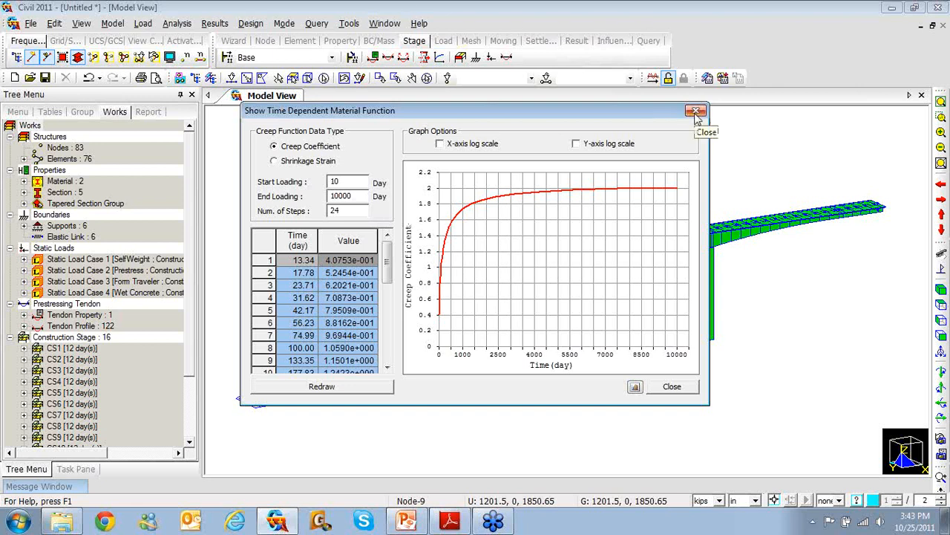
pyautogui.click(672, 387)
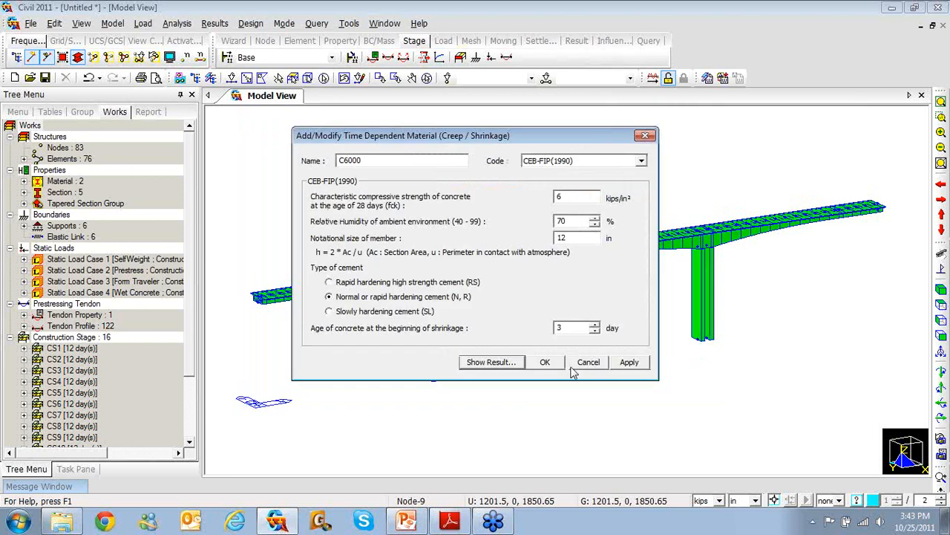
pyautogui.click(547, 366)
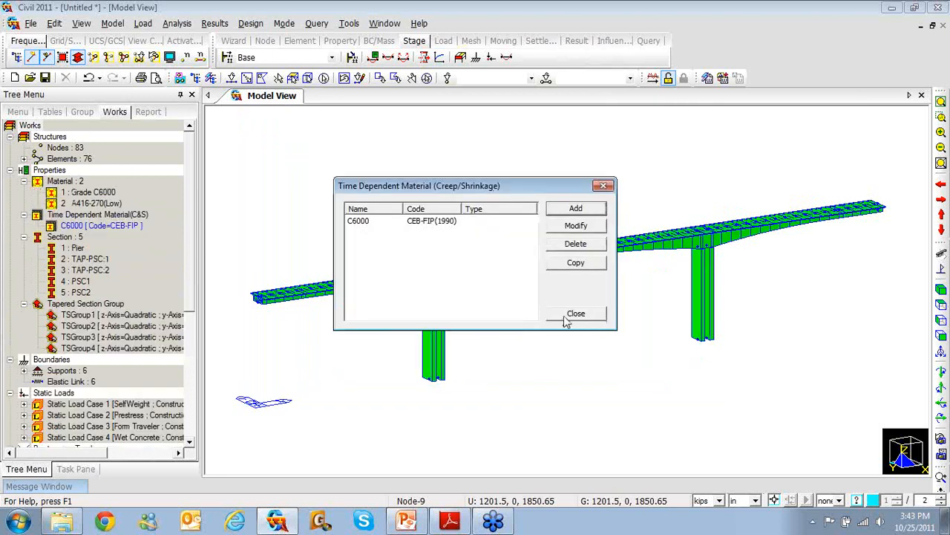
pyautogui.click(575, 314)
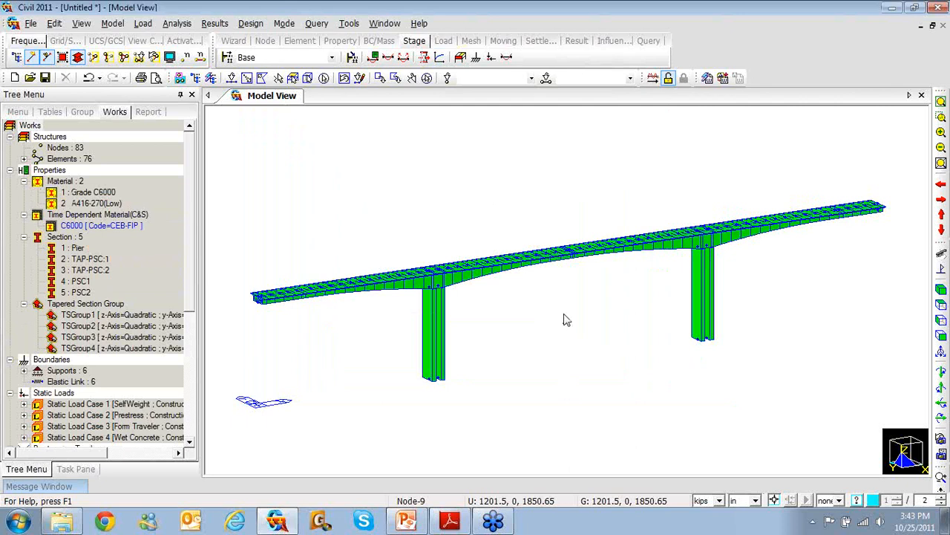
# Step: Start a new time-dependent compressive strength material named C6000, with strength development by the CEB-FIP code
pyautogui.rightClick(343, 177)
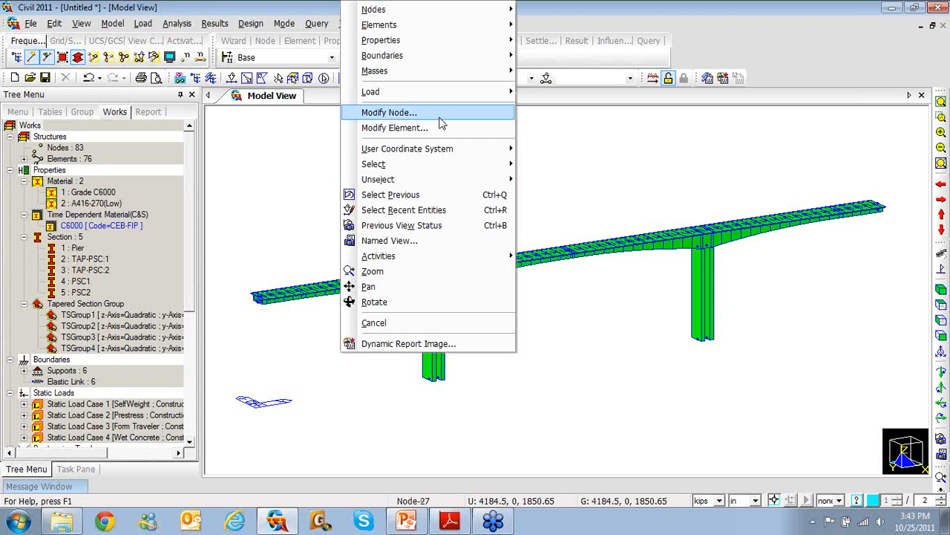
pyautogui.moveTo(441, 49)
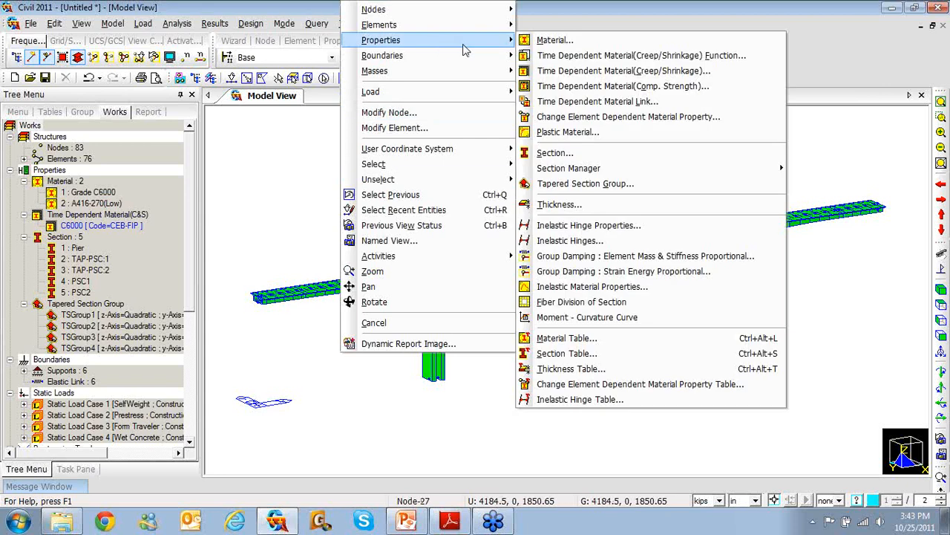
pyautogui.click(558, 86)
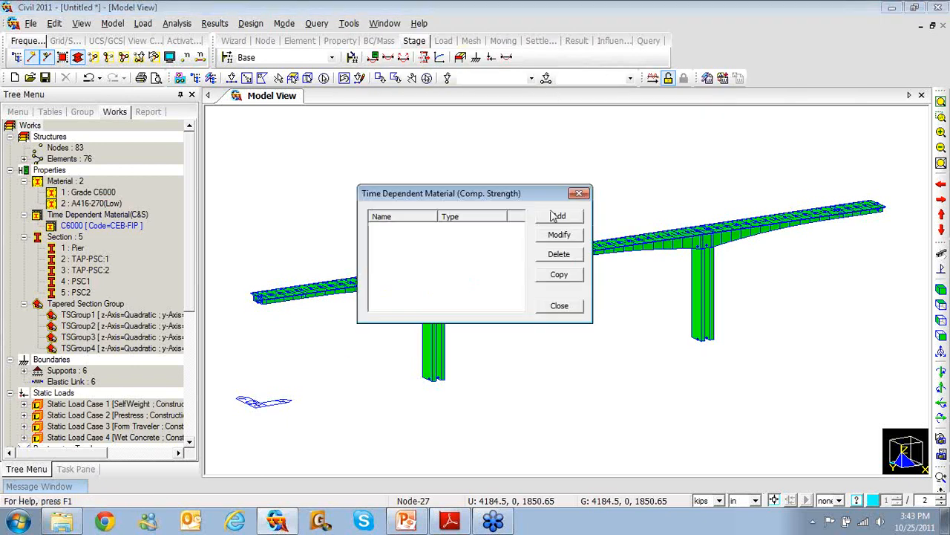
pyautogui.click(556, 218)
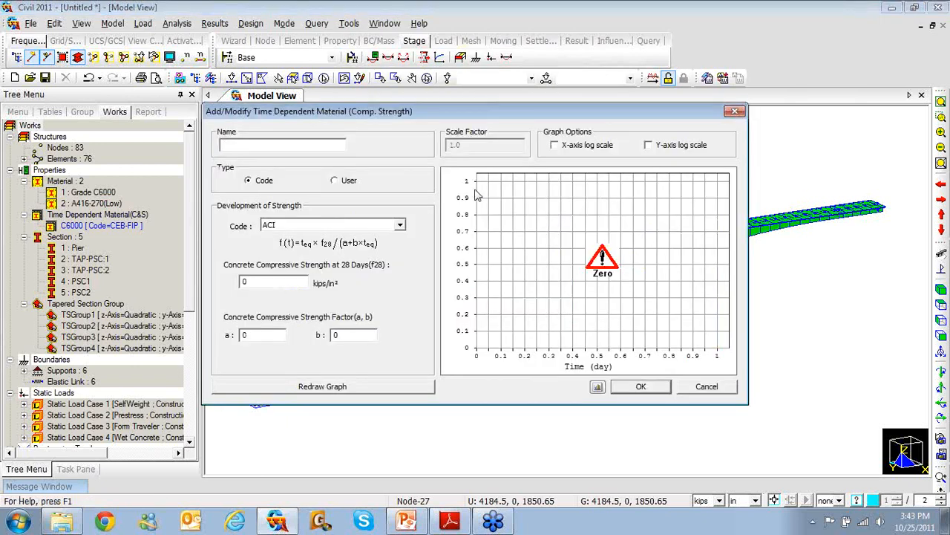
pyautogui.write('C6000')
pyautogui.click(334, 183)
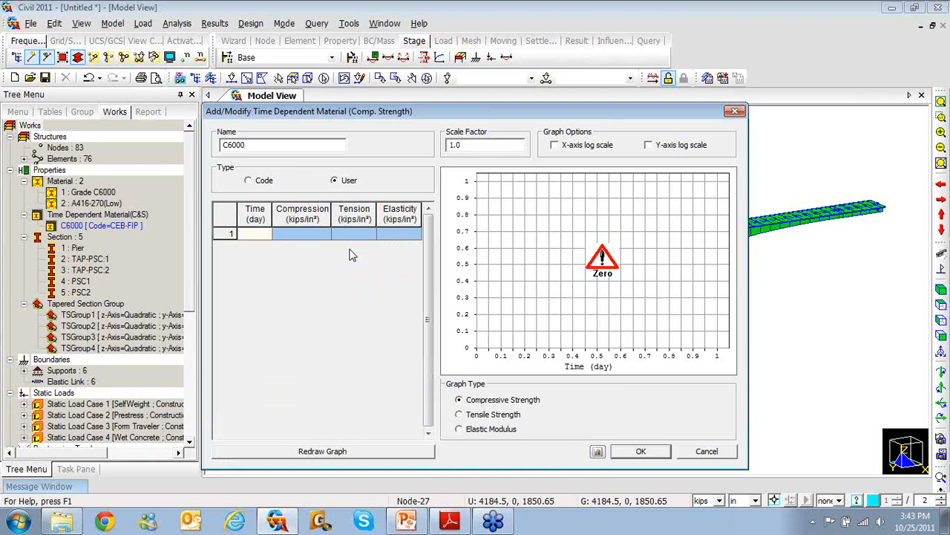
pyautogui.click(249, 181)
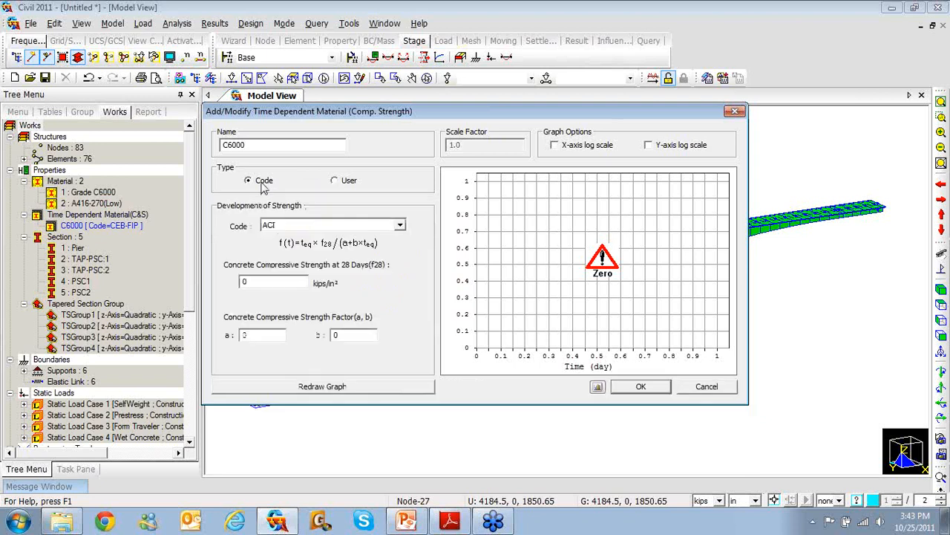
pyautogui.click(400, 226)
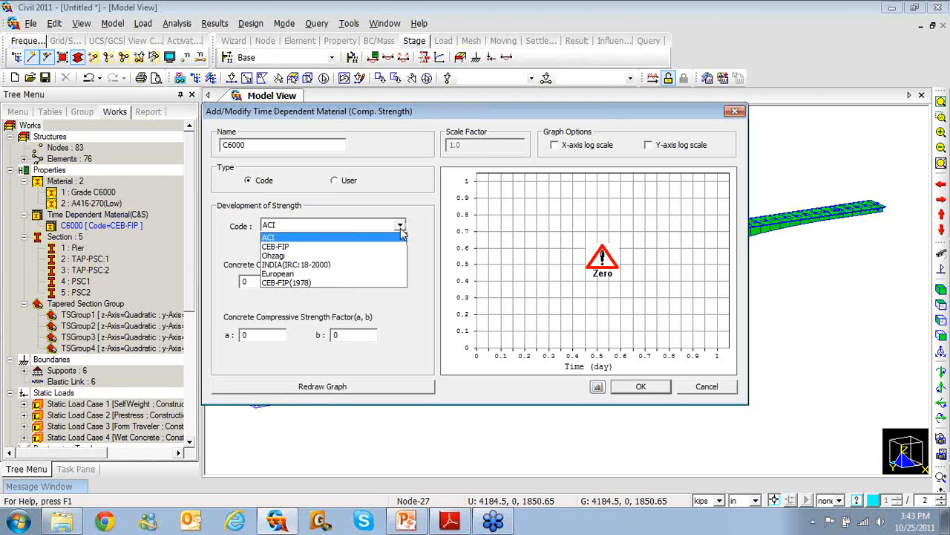
pyautogui.click(384, 247)
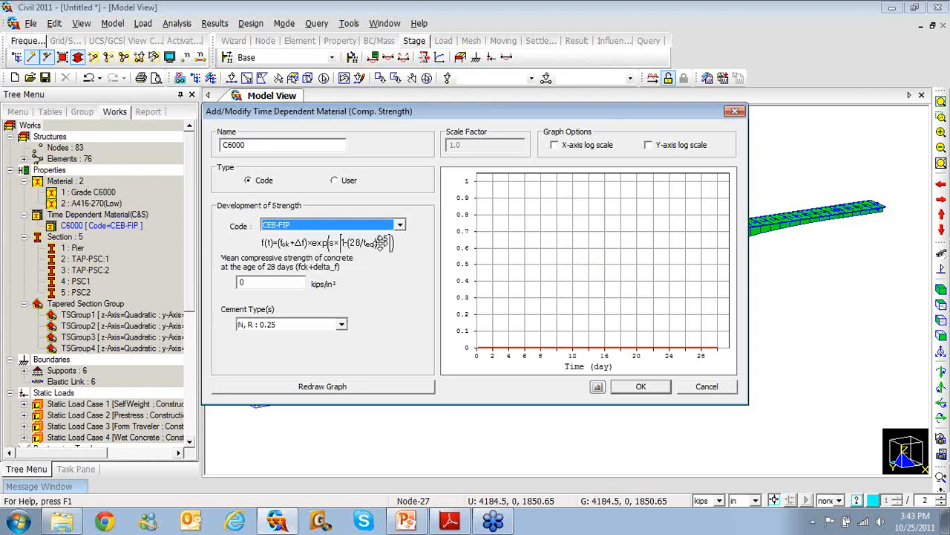
# Step: Set the mean 28-day compressive strength to 6+1.16 kips/in², redraw the strength graph and save the material
pyautogui.moveTo(272, 281); pyautogui.dragTo(211, 281)
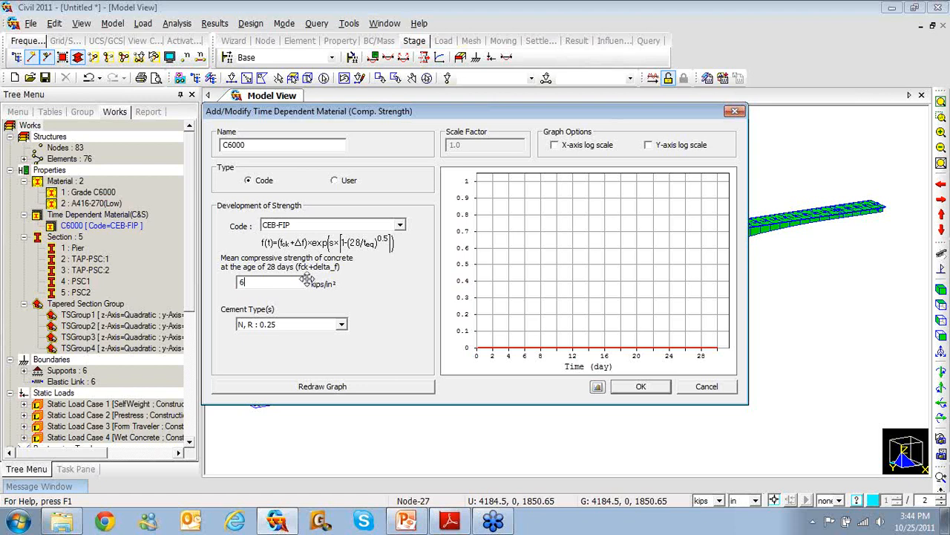
pyautogui.write('+1.16')
pyautogui.click(312, 387)
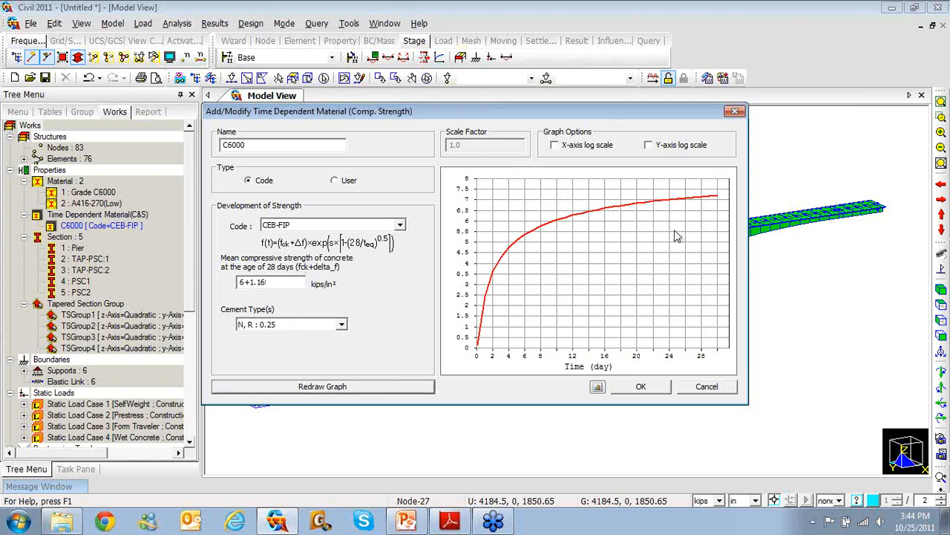
pyautogui.click(642, 387)
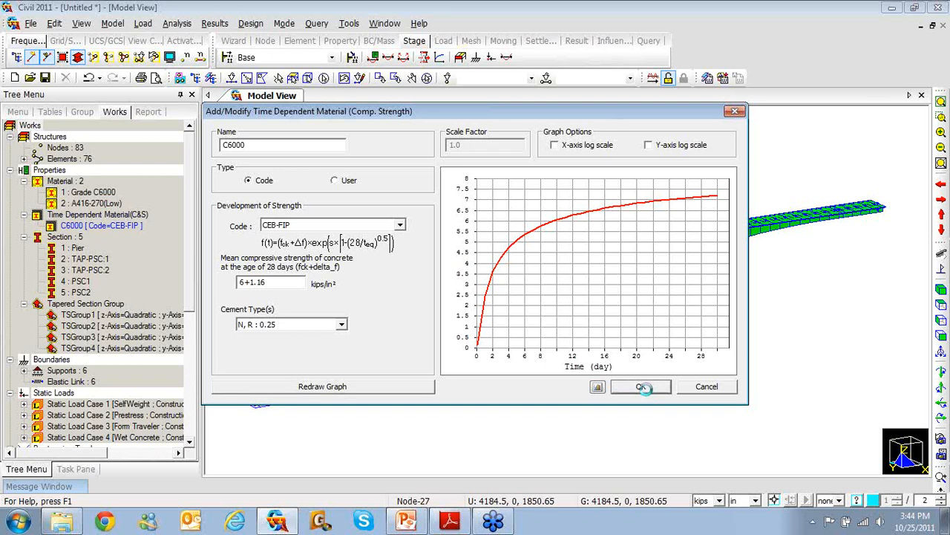
pyautogui.click(559, 306)
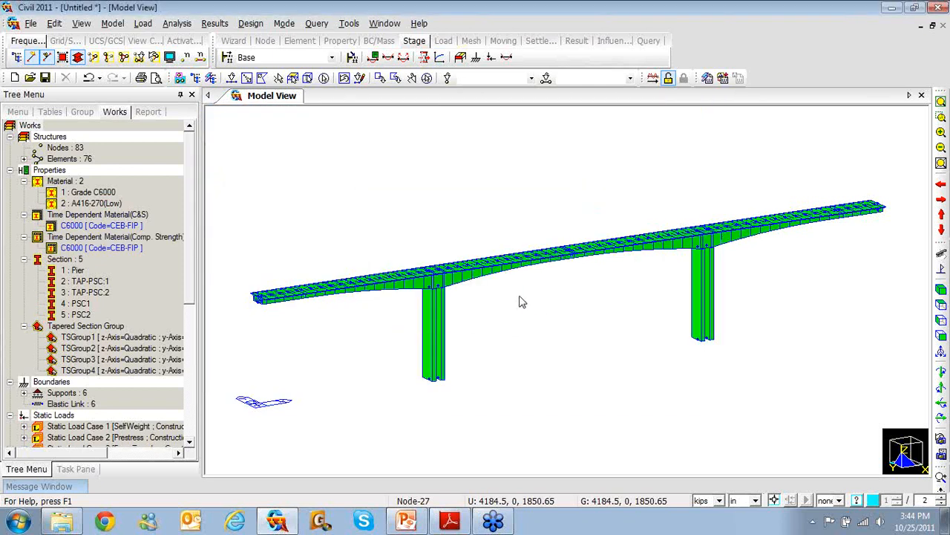
# Step: Reopen the C6000 compressive strength definition to check its strength-development curve, and close it without changes
pyautogui.doubleClick(135, 250)
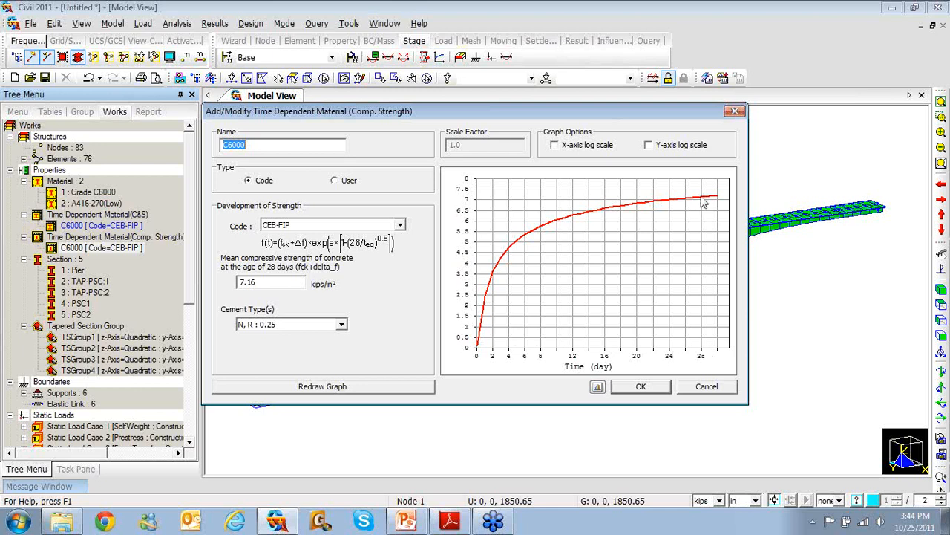
pyautogui.click(735, 112)
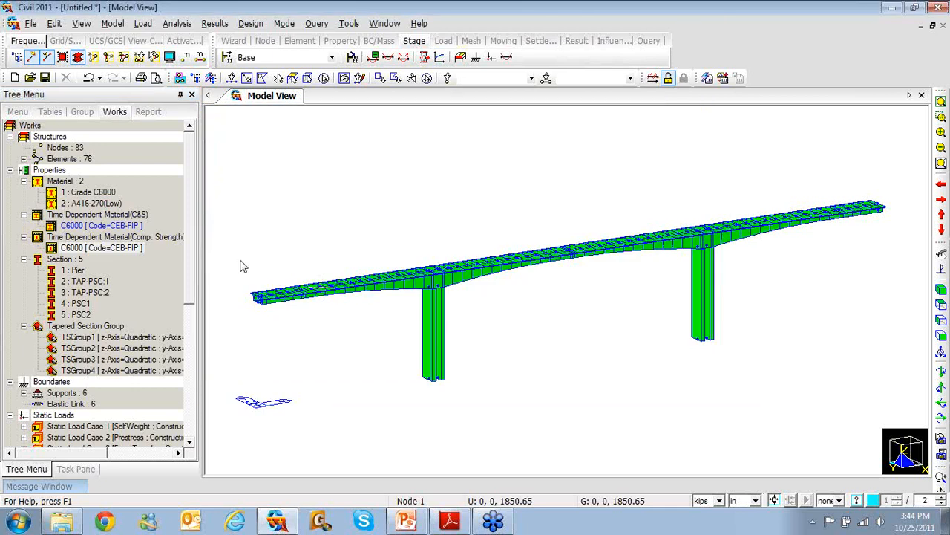
pyautogui.click(135, 226)
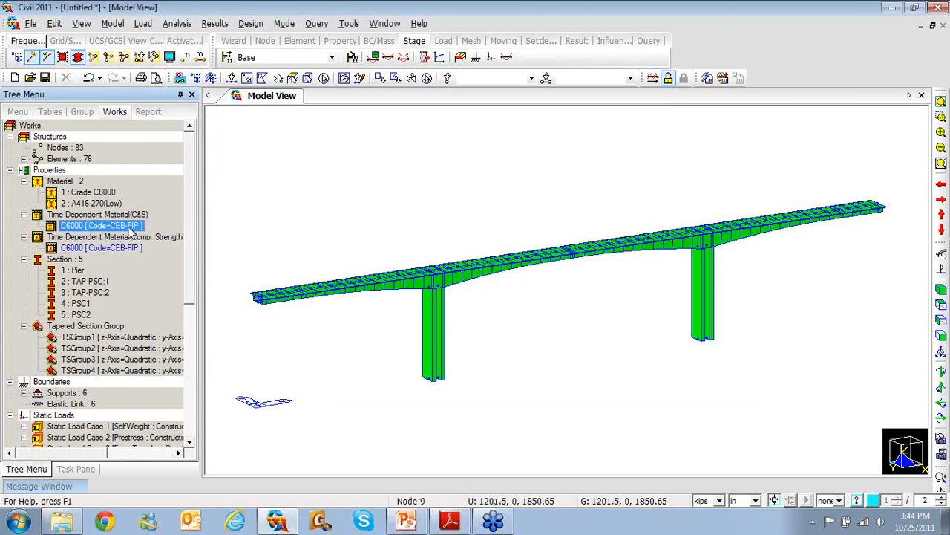
pyautogui.click(126, 250)
# Step: Start a time-dependent material link using C6000 for both creep/shrinkage and compressive strength
pyautogui.rightClick(272, 155)
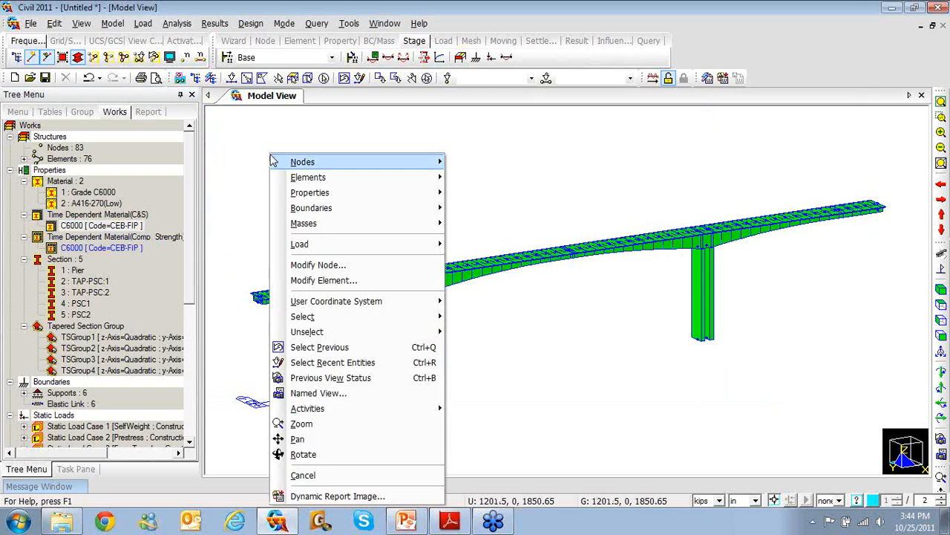
pyautogui.moveTo(312, 192)
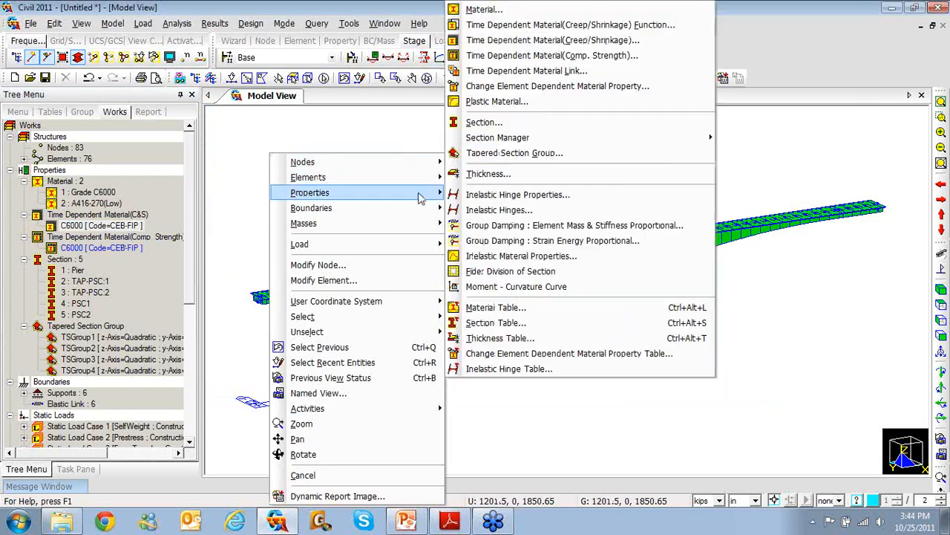
pyautogui.click(554, 72)
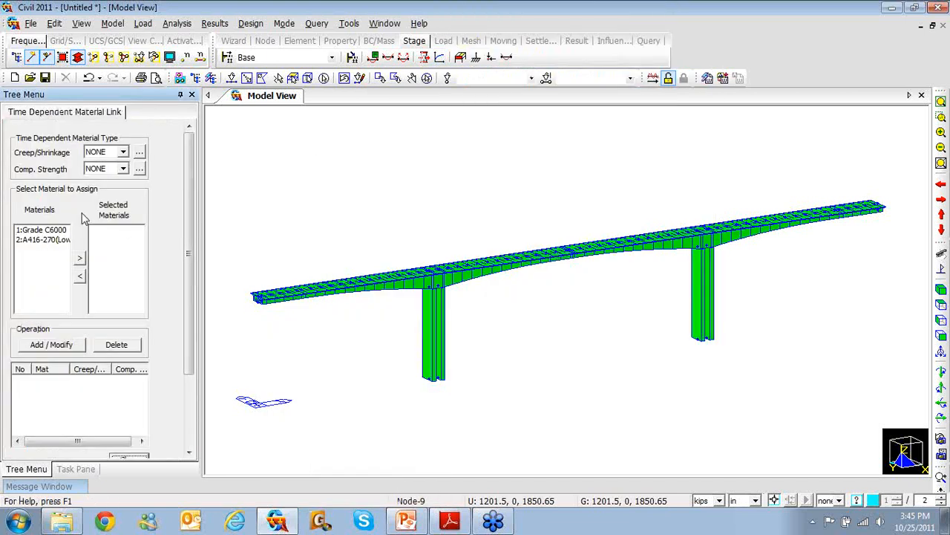
pyautogui.click(123, 151)
pyautogui.click(112, 168)
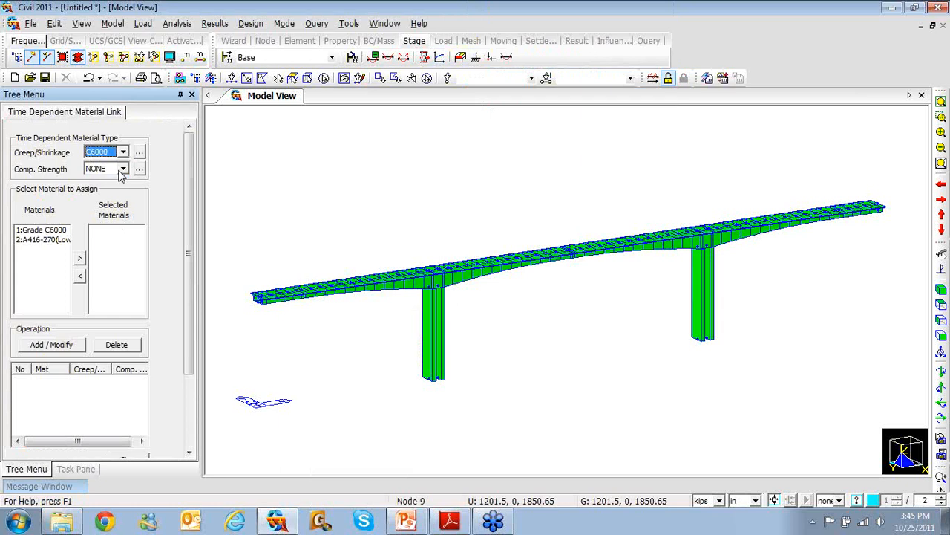
pyautogui.click(124, 170)
pyautogui.click(111, 188)
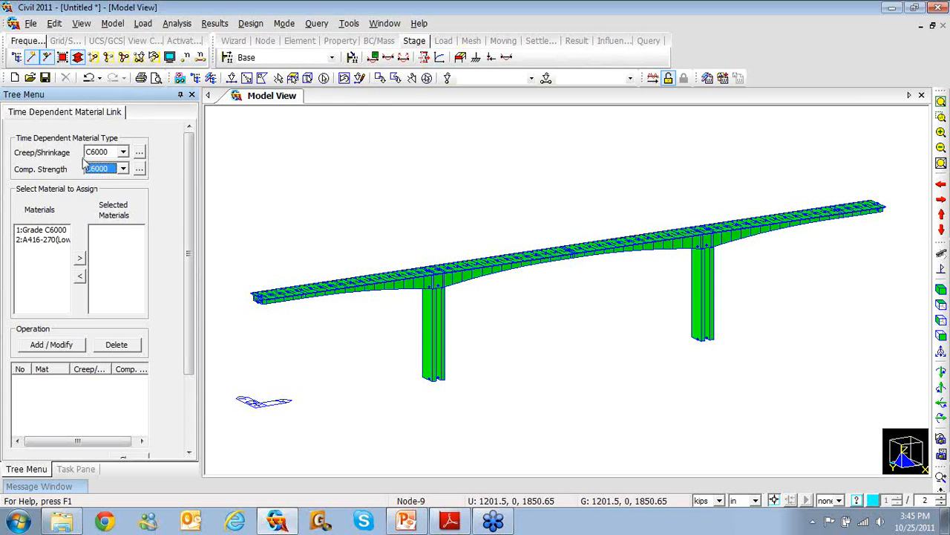
# Step: Assign the Grade C6000 material to the time-dependent link, add the link and close its settings
pyautogui.click(53, 237)
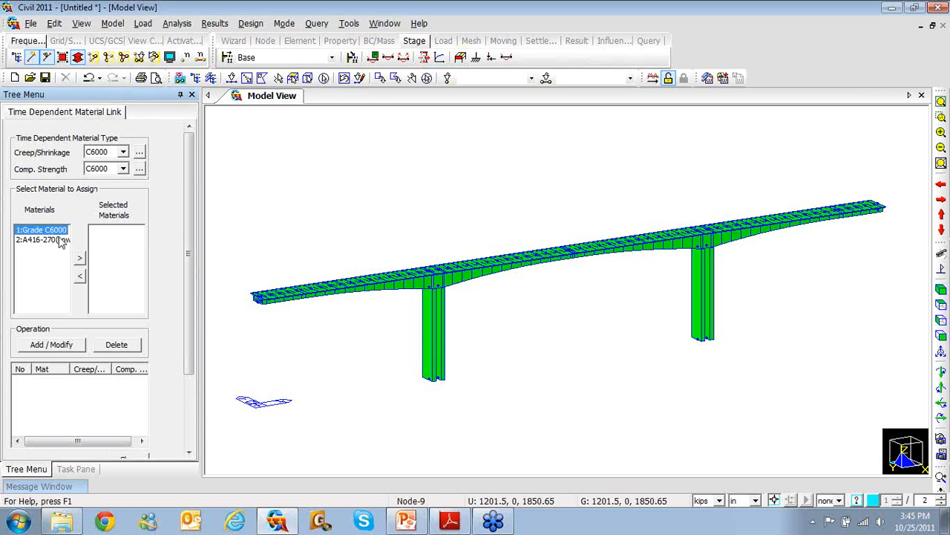
pyautogui.click(80, 258)
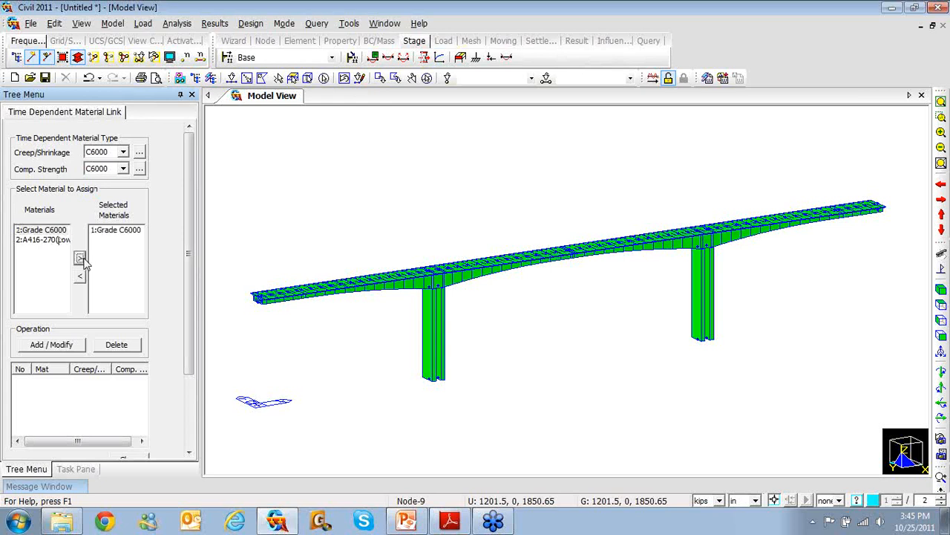
pyautogui.click(43, 347)
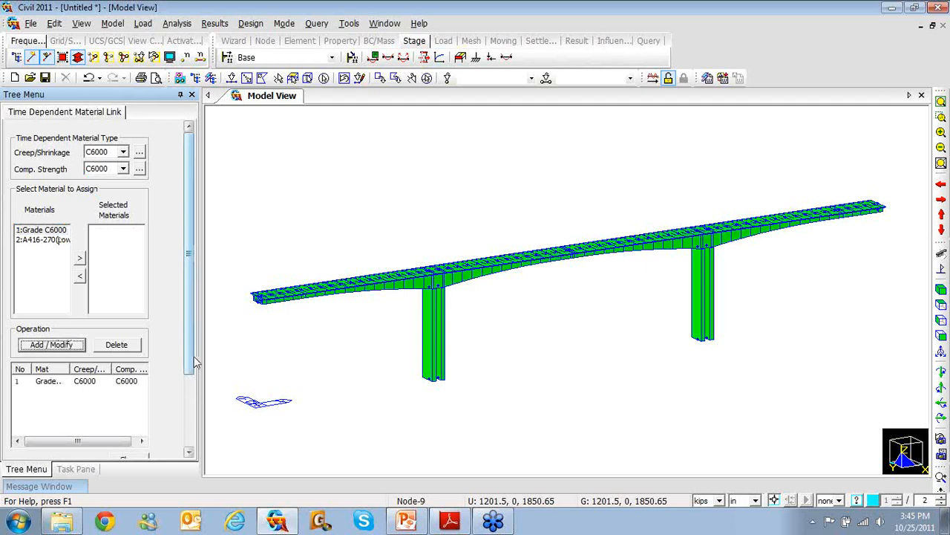
pyautogui.moveTo(188, 362); pyautogui.dragTo(189, 413)
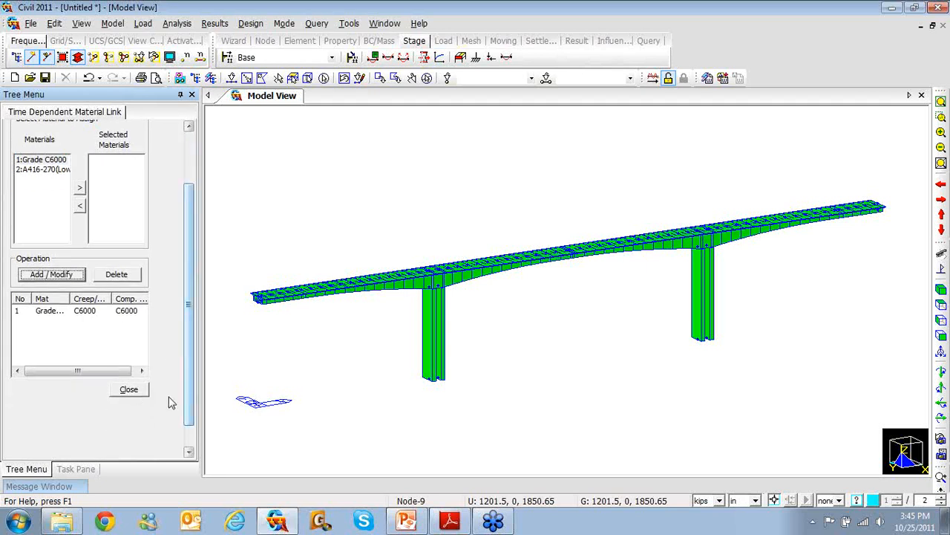
pyautogui.click(129, 389)
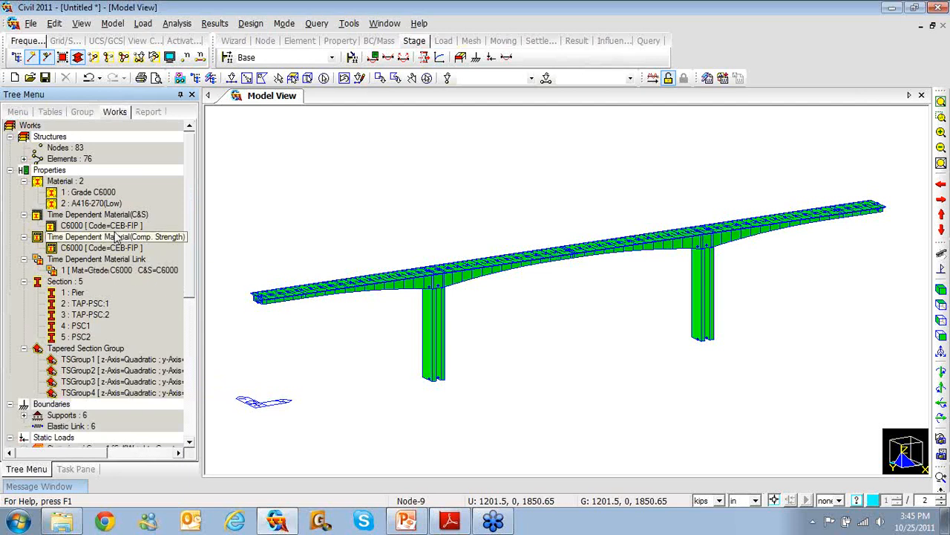
# Step: Bring up the modeling commands for the bridge model
pyautogui.rightClick(258, 147)
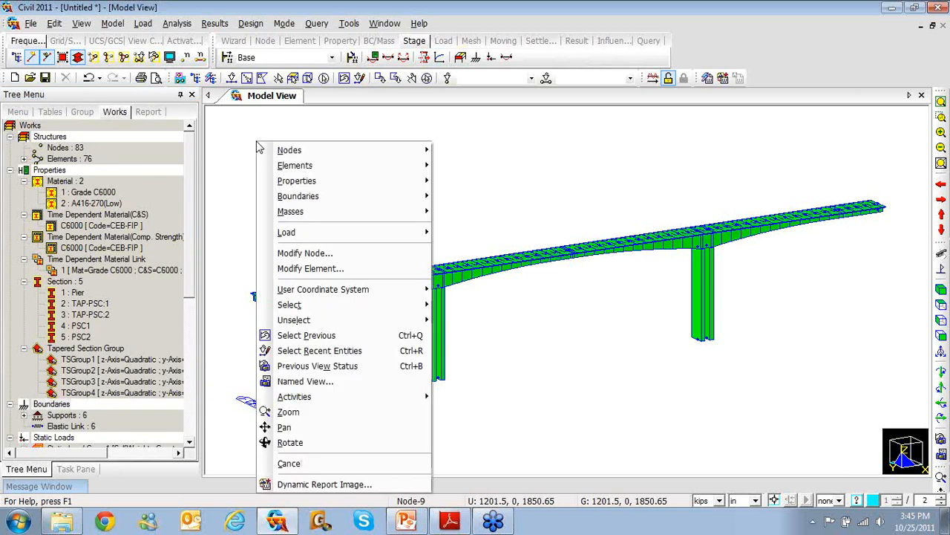
# Step: Assign an auto-calculated Notational Size of Member to all elements, using the CEB-FIP code and a = 0.5
pyautogui.moveTo(297, 182)
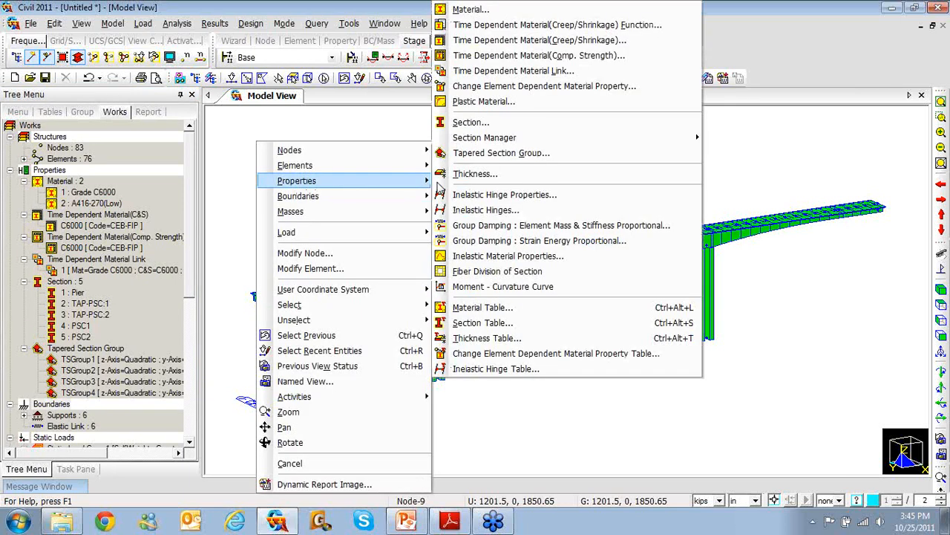
pyautogui.click(502, 88)
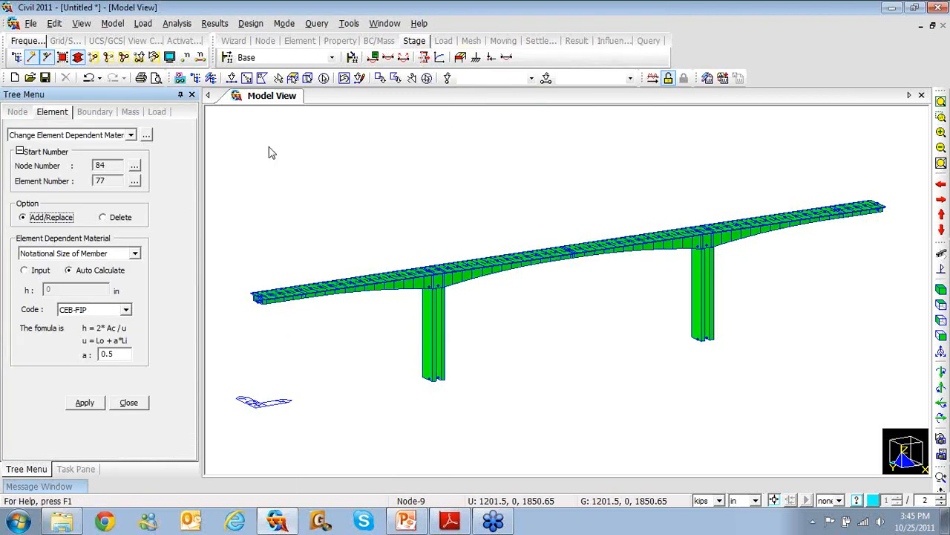
pyautogui.click(324, 79)
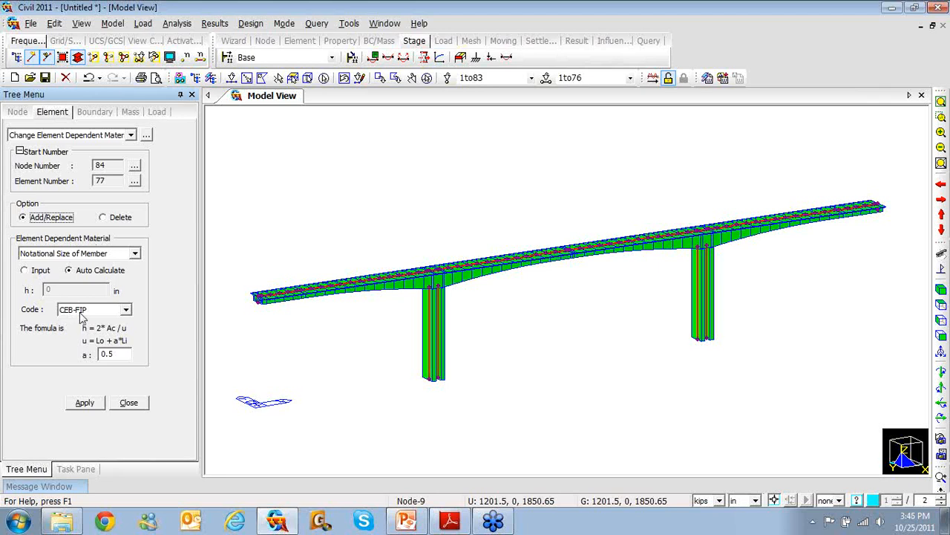
pyautogui.click(86, 406)
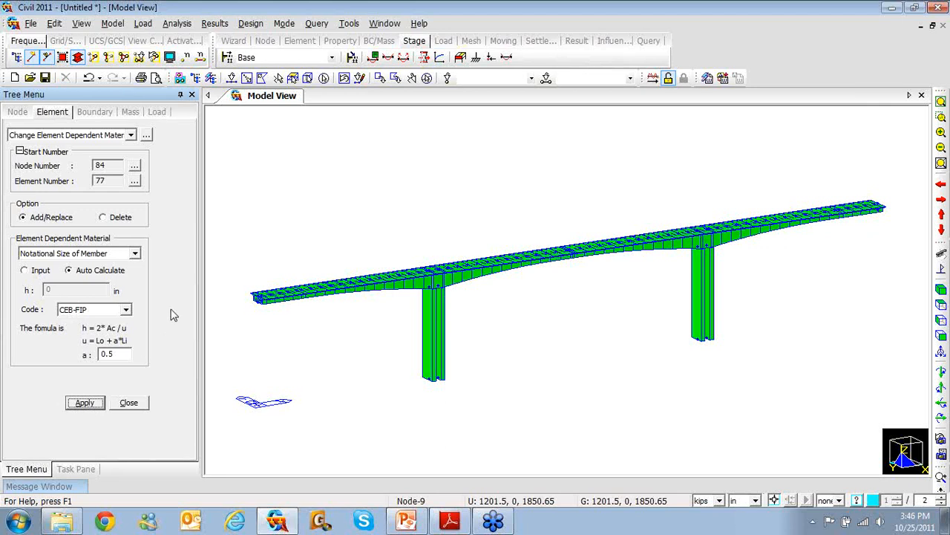
# Step: Review the element dependent material property table with its Type column widened, and close the table and the property settings
pyautogui.click(147, 137)
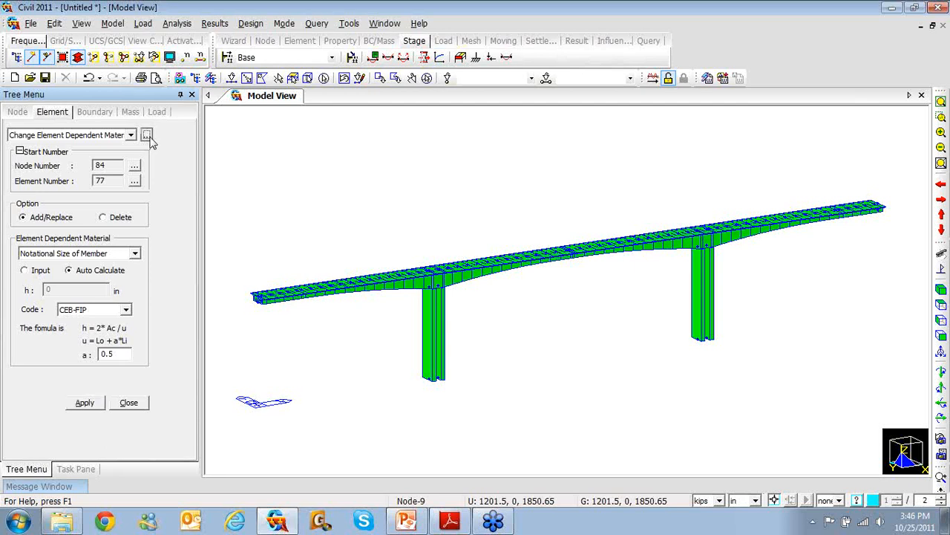
pyautogui.scroll(15, 312, 286)
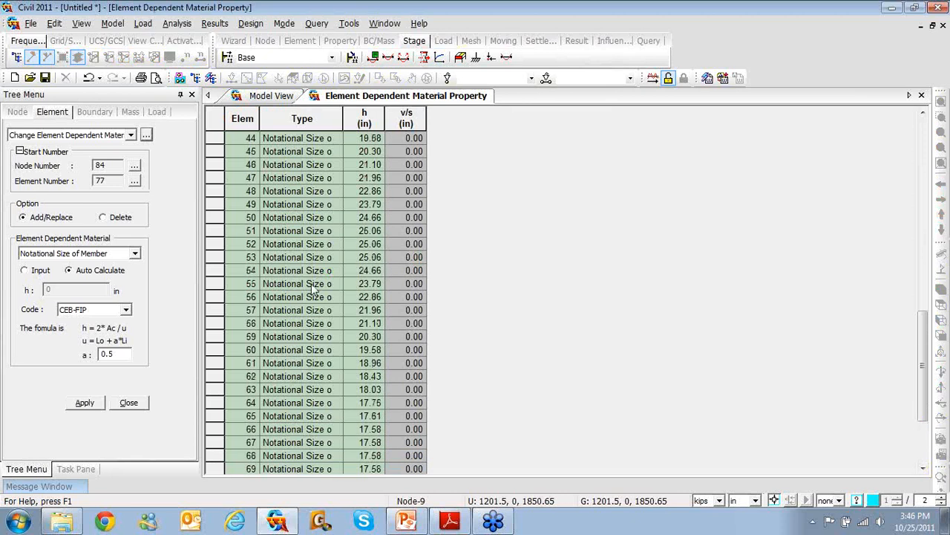
pyautogui.scroll(3, 313, 288)
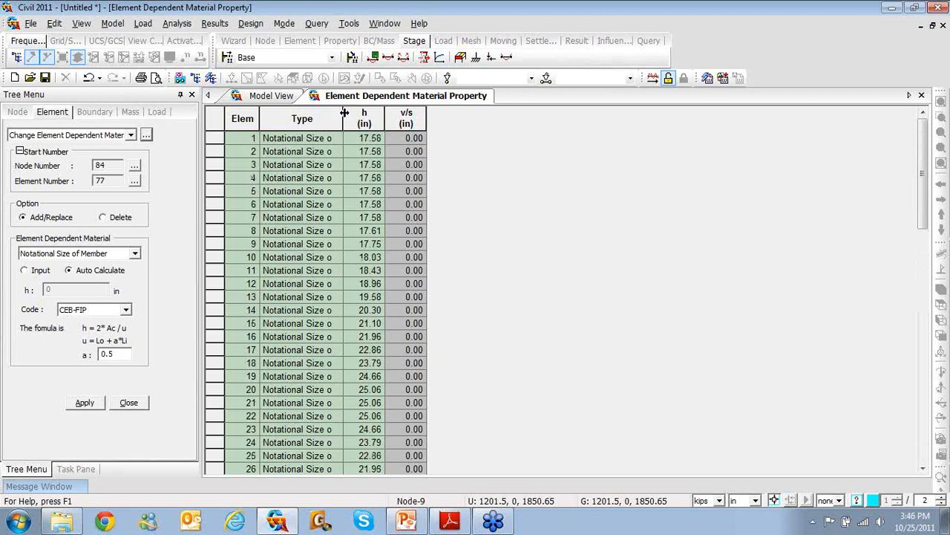
pyautogui.moveTo(343, 113); pyautogui.dragTo(383, 113)
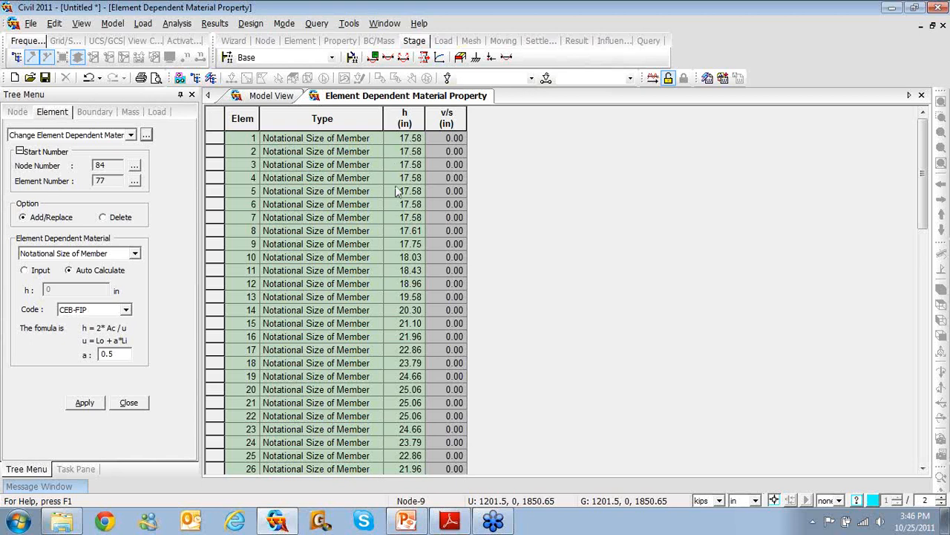
pyautogui.click(922, 97)
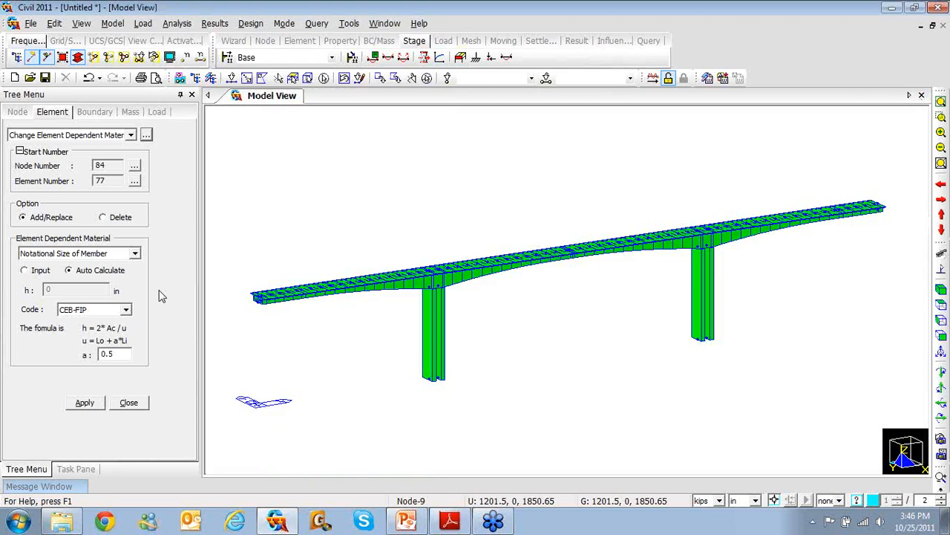
pyautogui.click(145, 409)
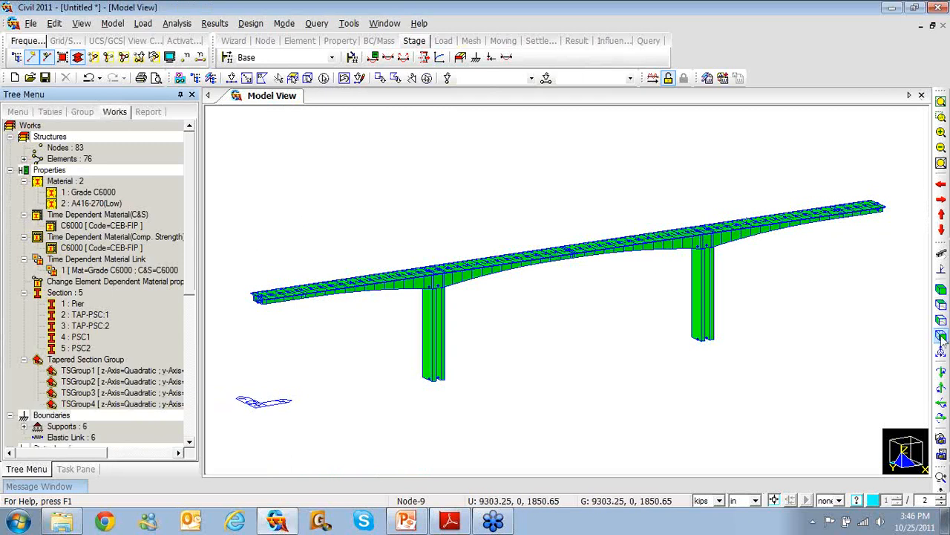
# Step: In the front view, start Element Beam Loads and add a static load case SDL of type Construction Stage Load (CS)
pyautogui.click(942, 335)
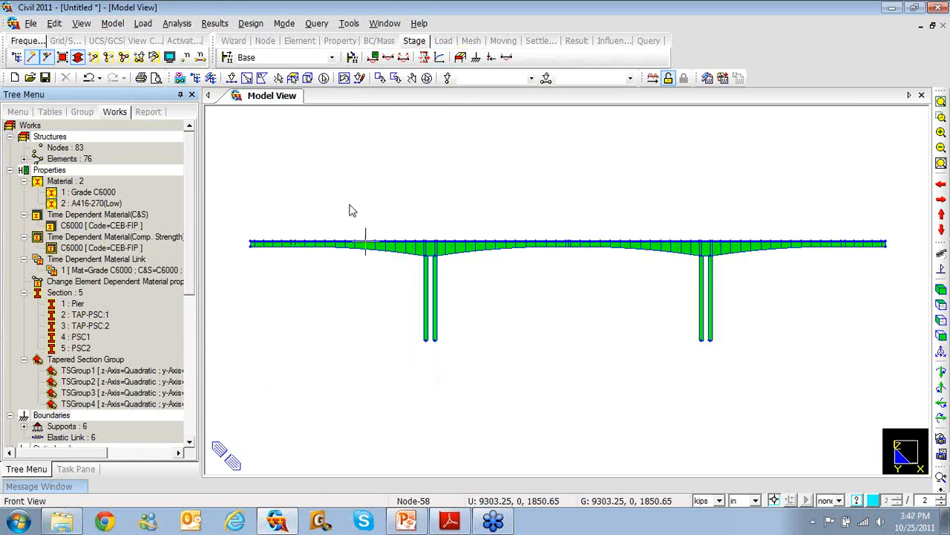
pyautogui.rightClick(317, 222)
pyautogui.moveTo(359, 232)
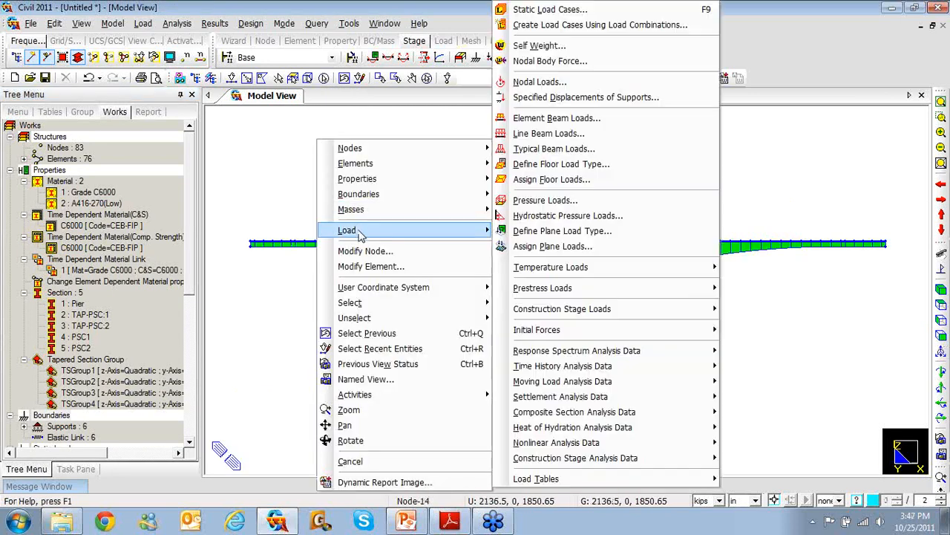
pyautogui.click(557, 119)
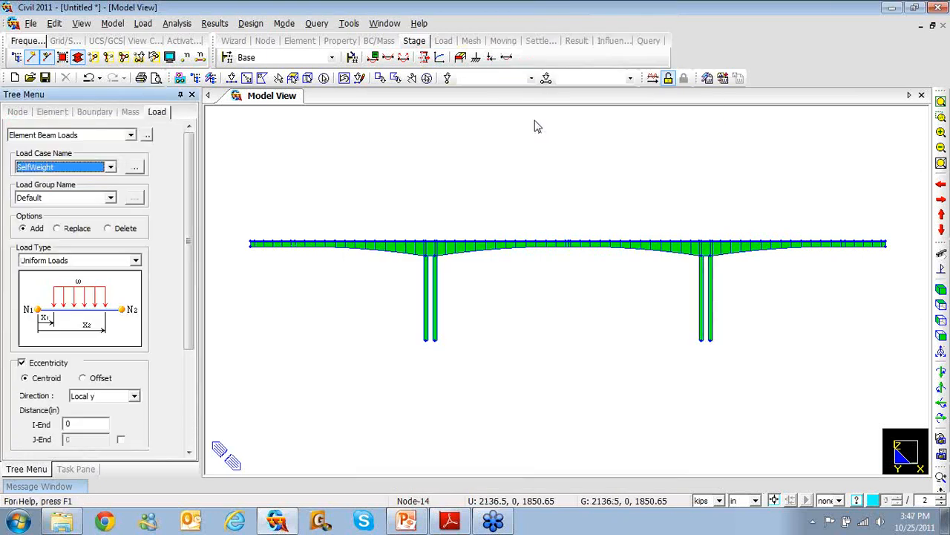
pyautogui.click(134, 170)
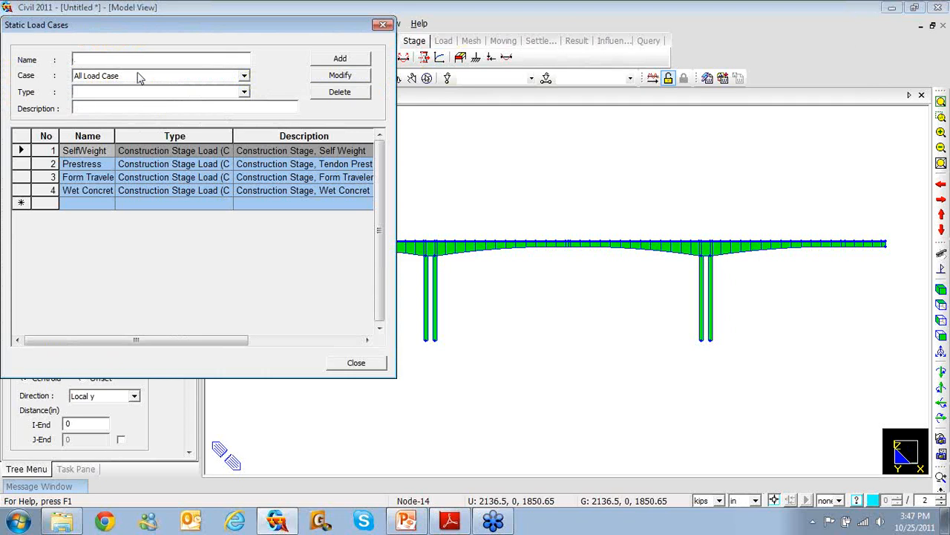
pyautogui.write('SDL')
pyautogui.click(244, 92)
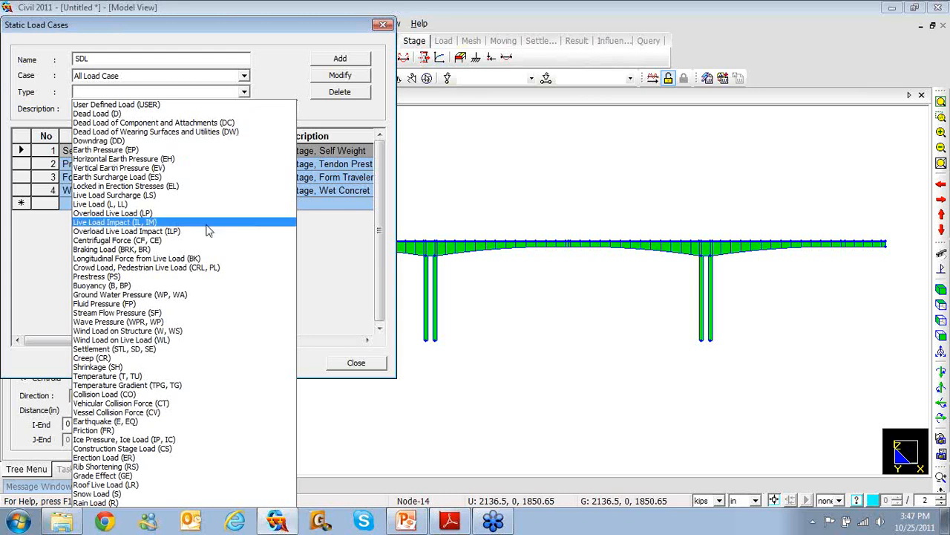
pyautogui.click(170, 448)
pyautogui.click(362, 59)
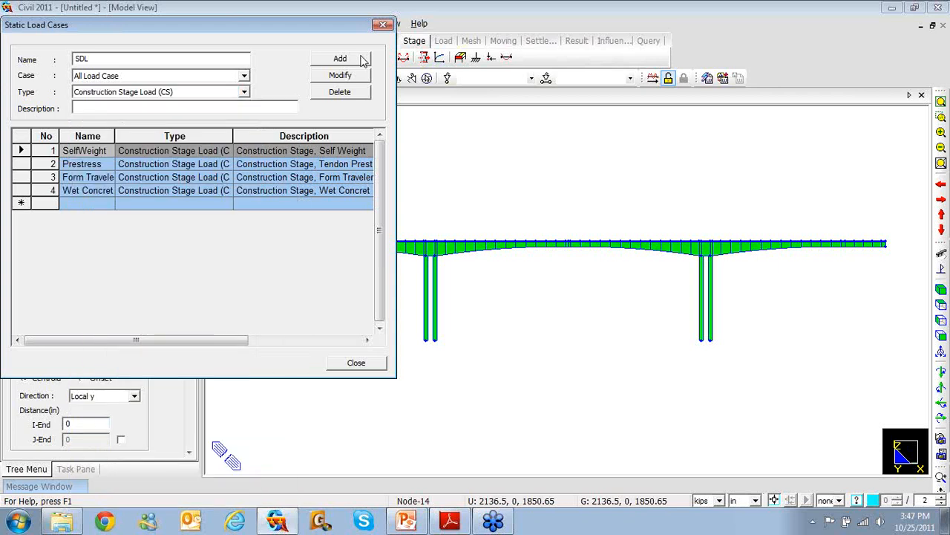
pyautogui.click(384, 26)
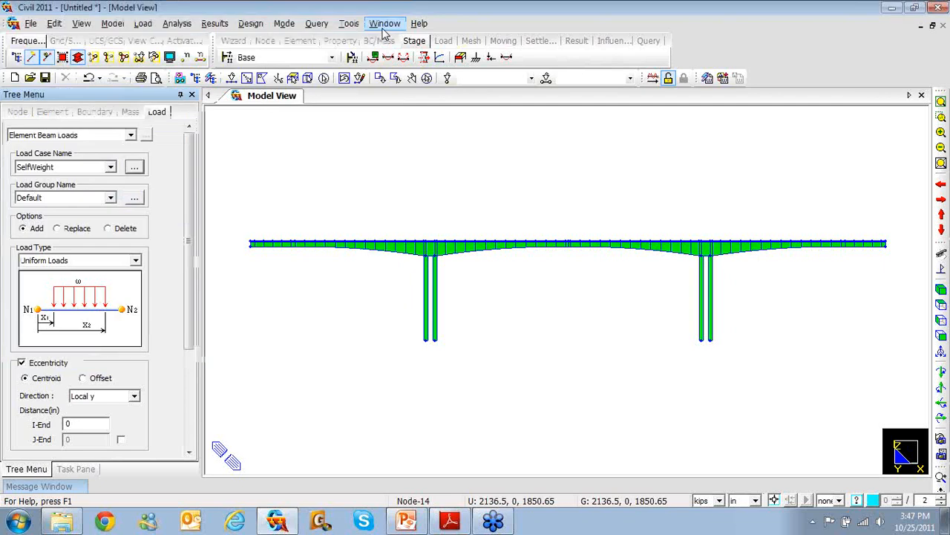
# Step: Define a new load group named SDL for the element beam loads
pyautogui.click(135, 199)
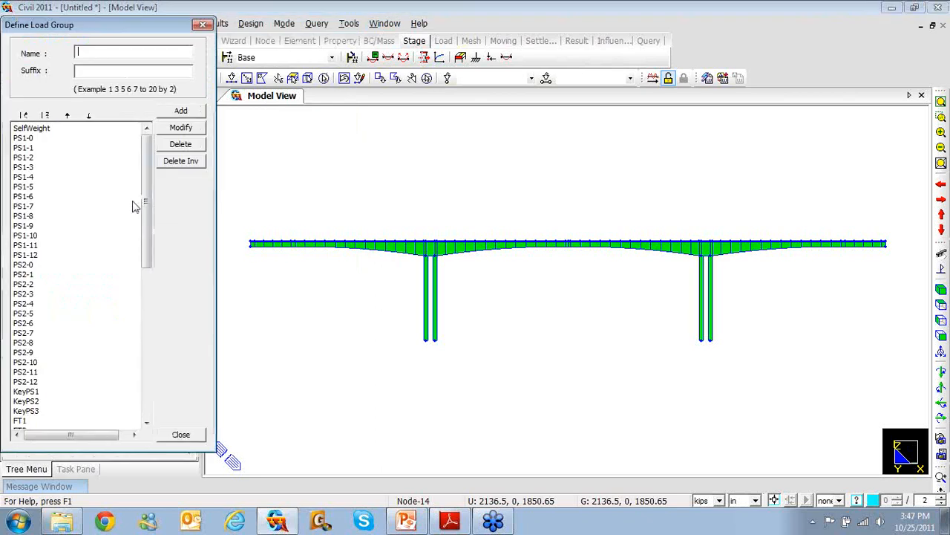
pyautogui.click(101, 56)
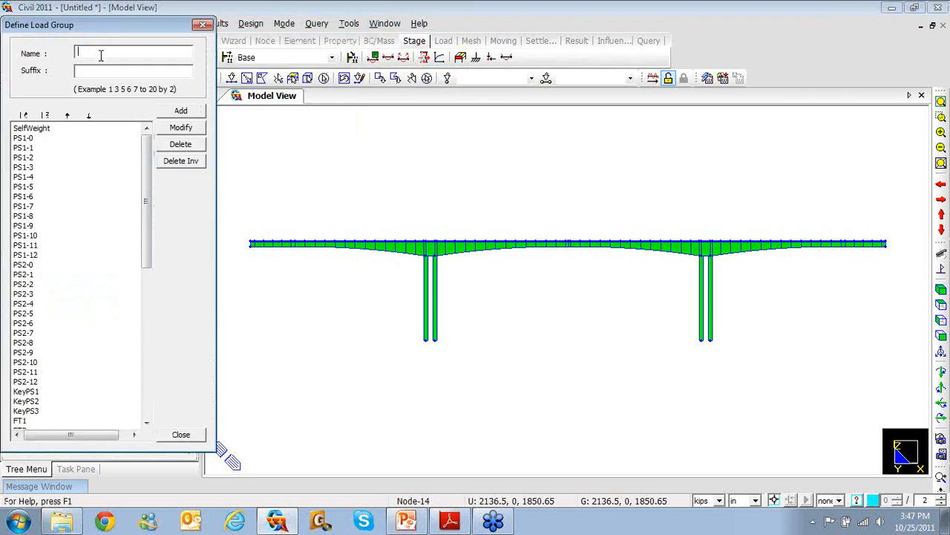
pyautogui.write('SDL')
pyautogui.click(181, 110)
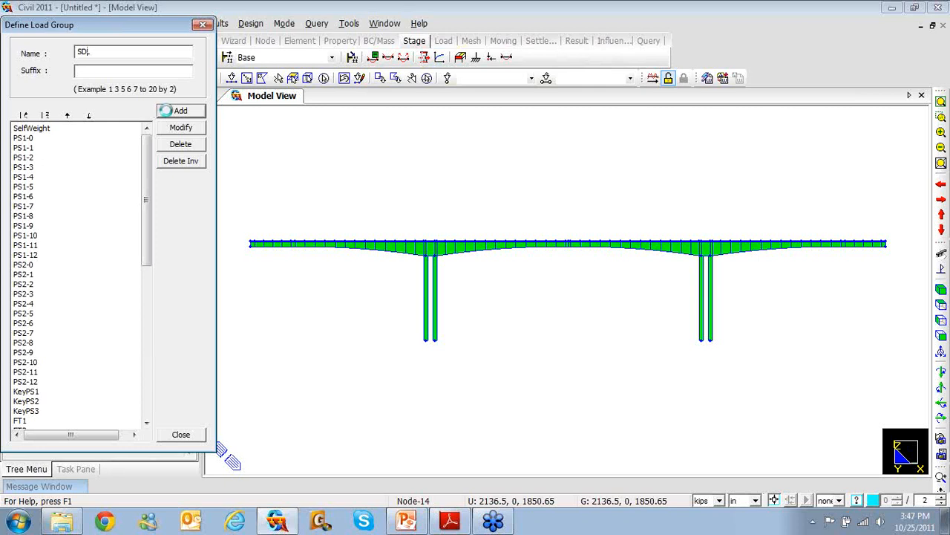
pyautogui.click(181, 435)
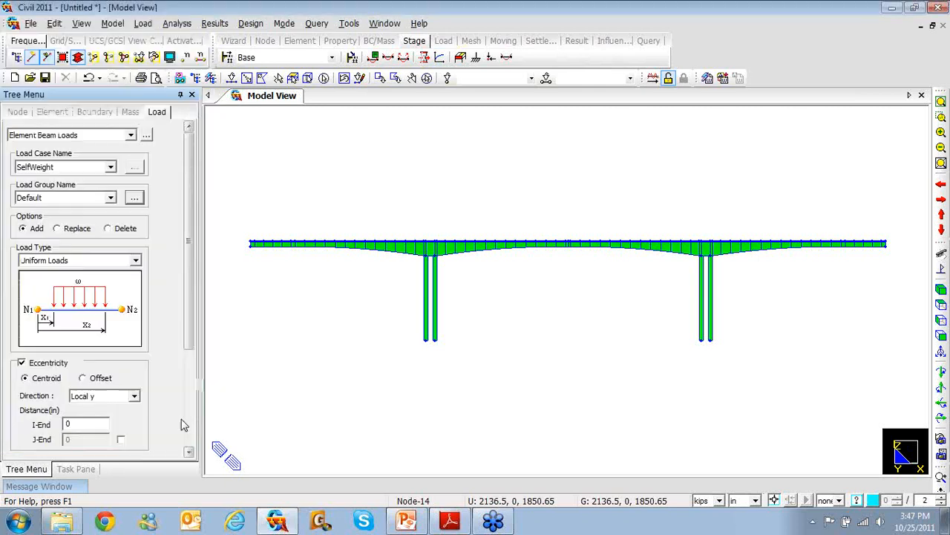
# Step: Assign the element beam load to the SDL load group and the SDL load case
pyautogui.click(110, 198)
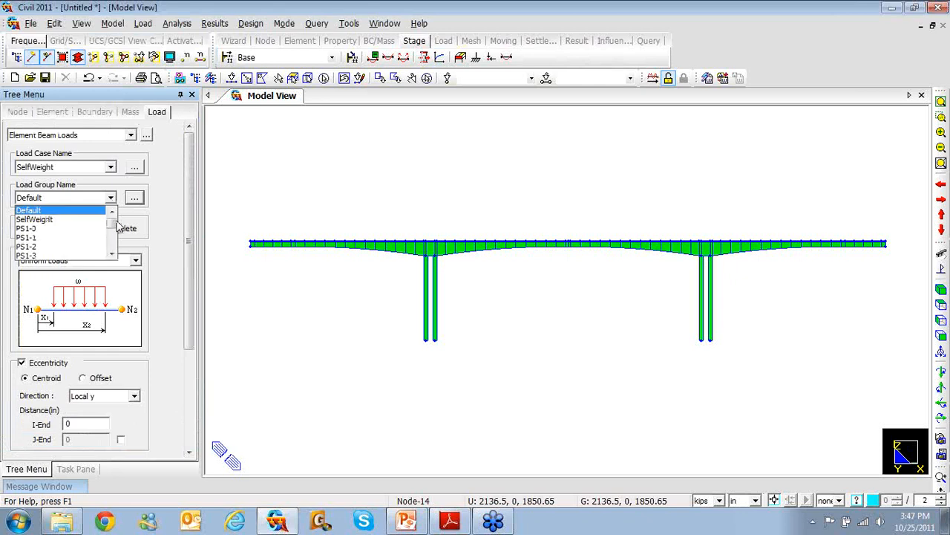
pyautogui.moveTo(115, 223); pyautogui.dragTo(115, 255)
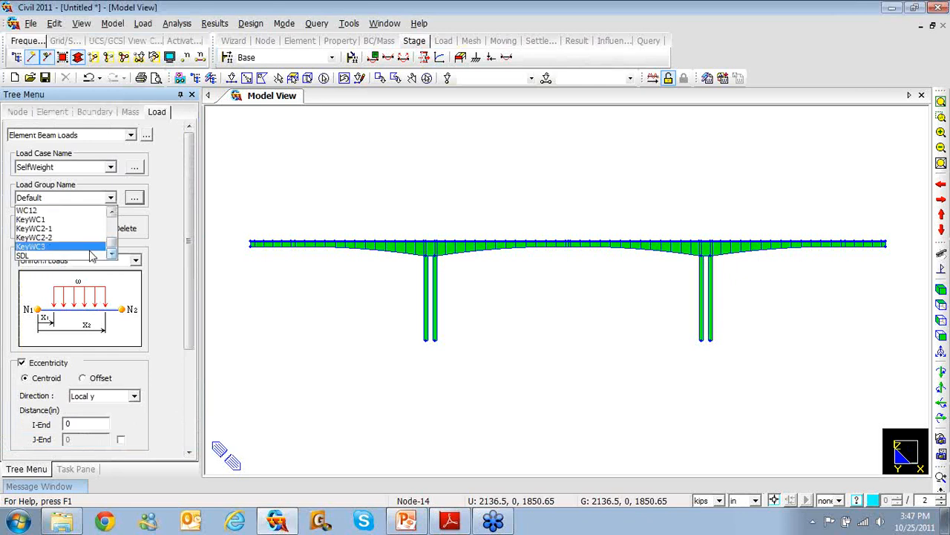
pyautogui.click(87, 256)
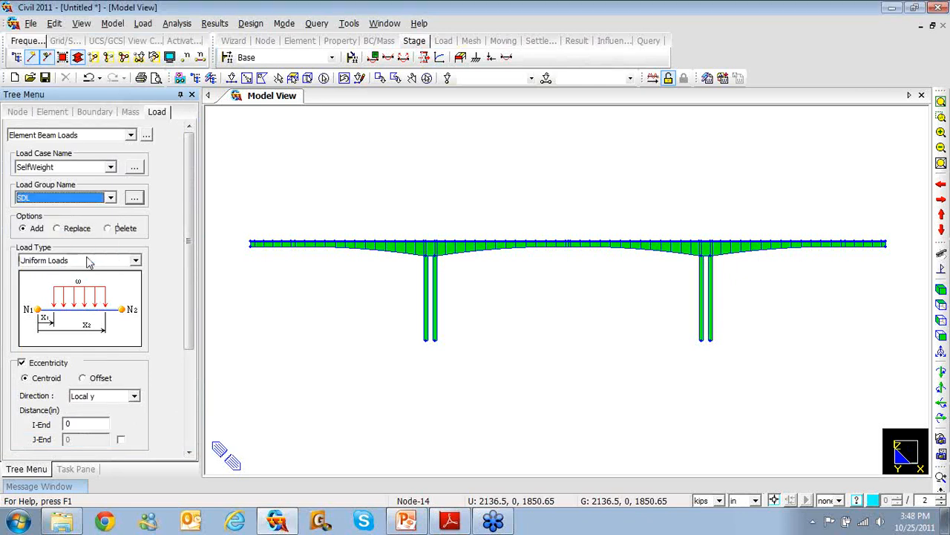
pyautogui.click(111, 170)
pyautogui.click(97, 215)
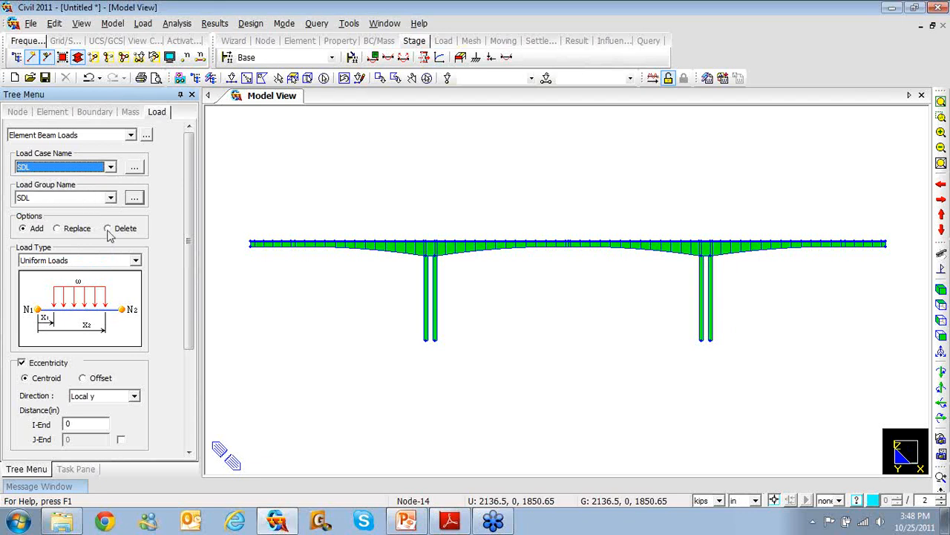
# Step: Select all bridge deck elements without the piers, and turn off eccentricity for the uniform beam load
pyautogui.click(231, 78)
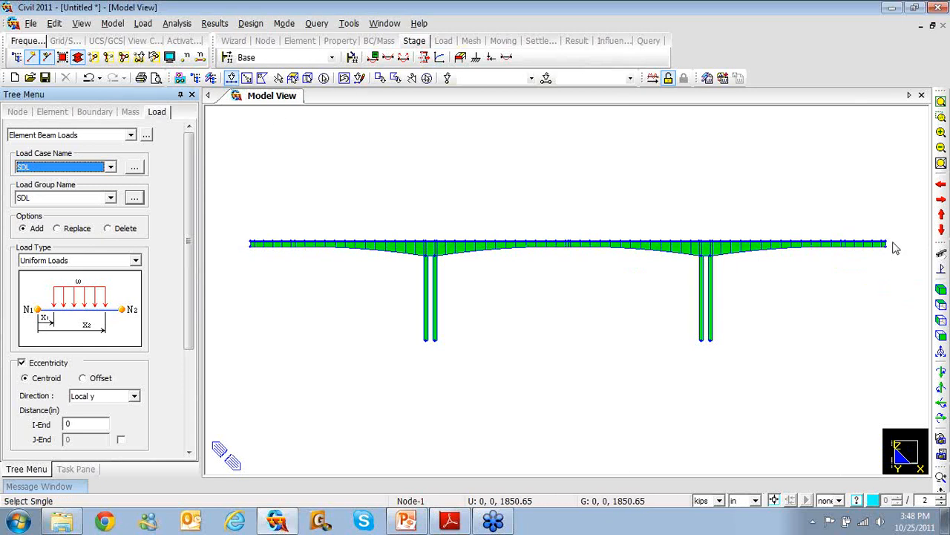
pyautogui.moveTo(893, 242); pyautogui.dragTo(242, 169)
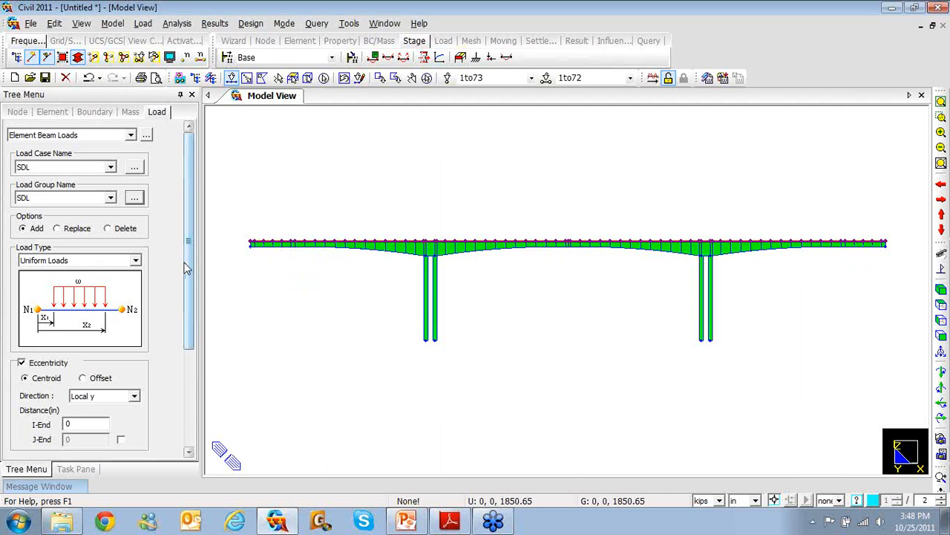
pyautogui.moveTo(191, 277); pyautogui.dragTo(181, 345)
pyautogui.click(23, 273)
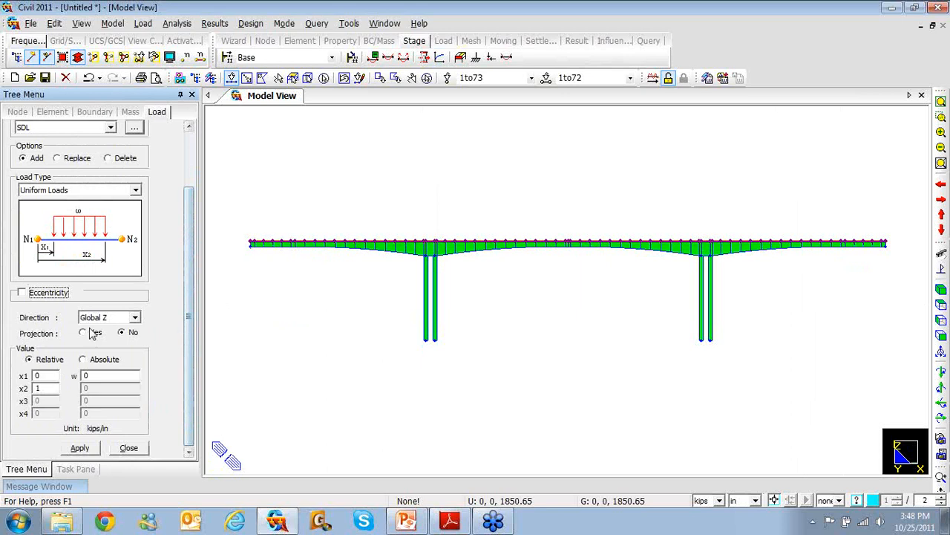
# Step: Change the model's length unit to ft and refit the bridge in the view
pyautogui.click(106, 377)
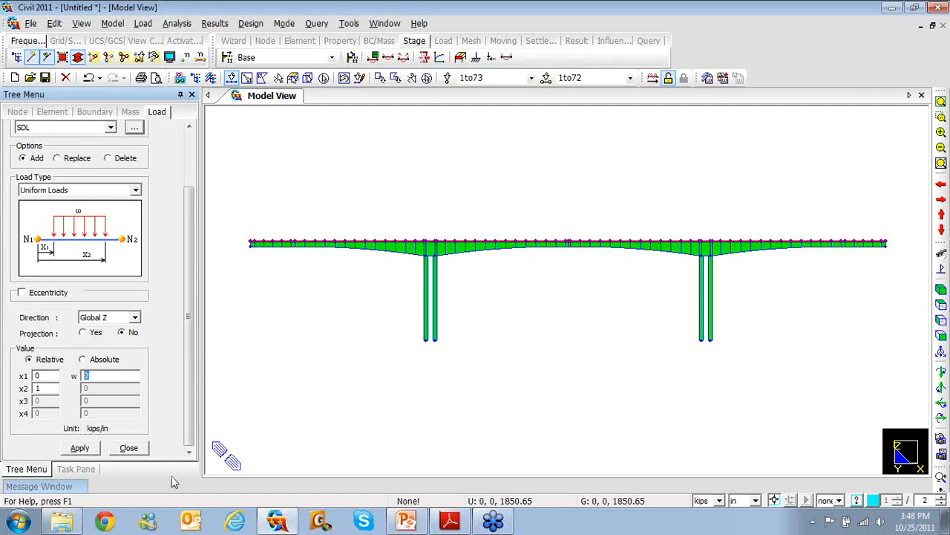
pyautogui.click(756, 501)
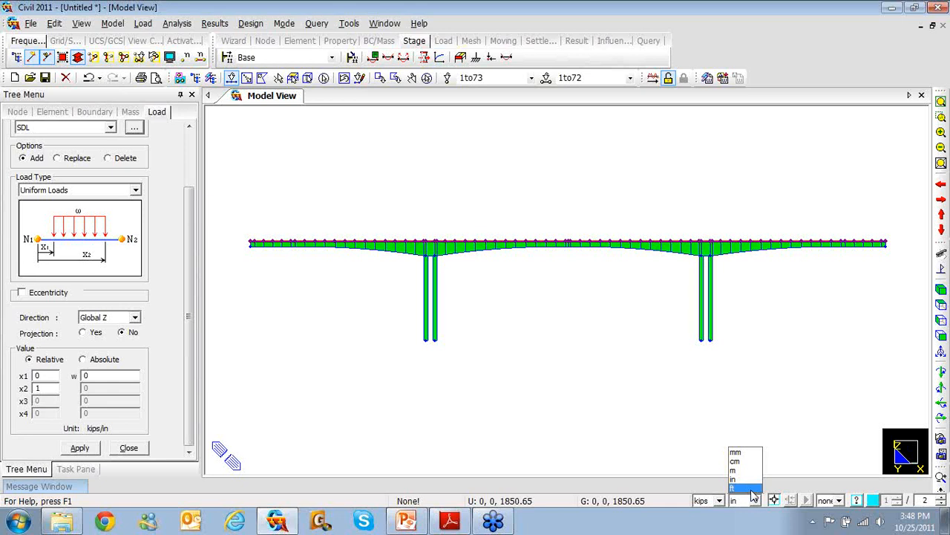
pyautogui.click(745, 488)
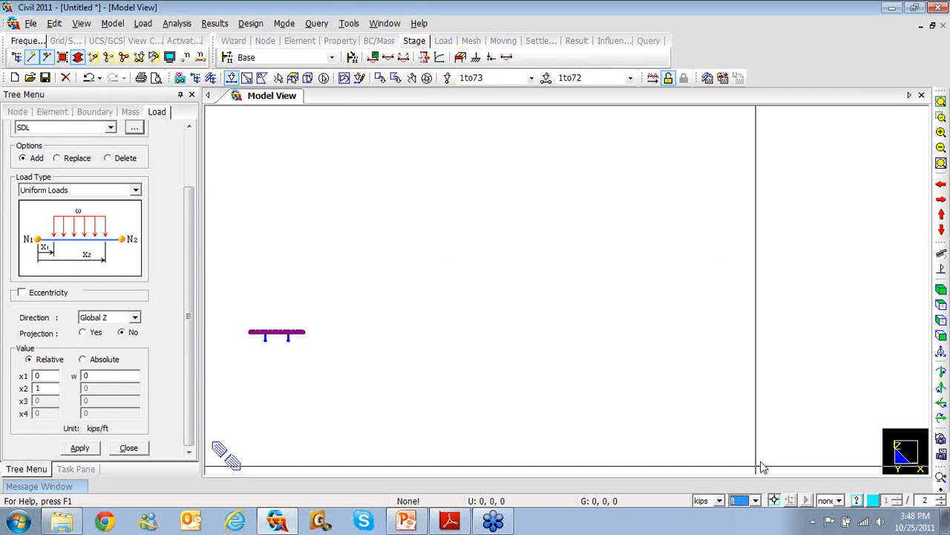
pyautogui.click(941, 103)
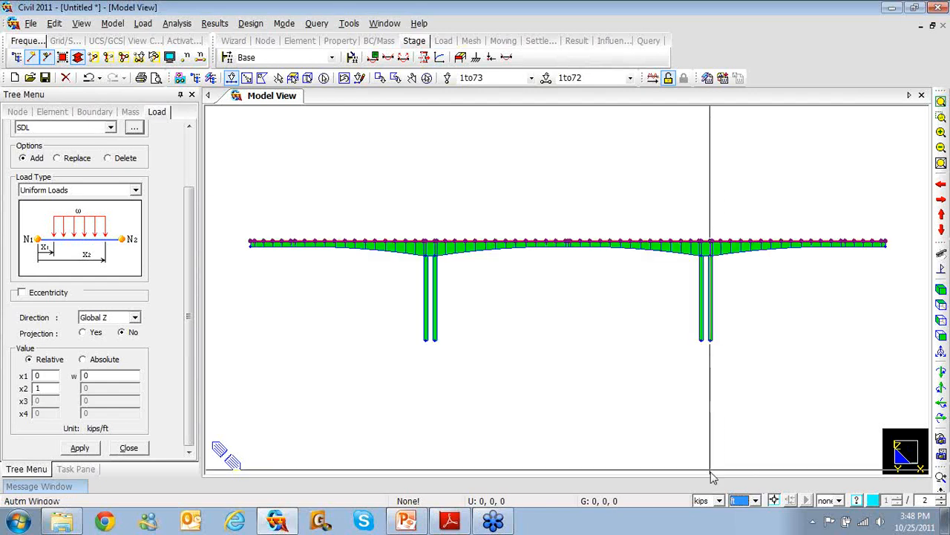
# Step: Apply a uniform load of -2.31 kips/ft in the Global Z direction to the selected deck elements and close the load settings
pyautogui.moveTo(104, 375); pyautogui.dragTo(57, 376)
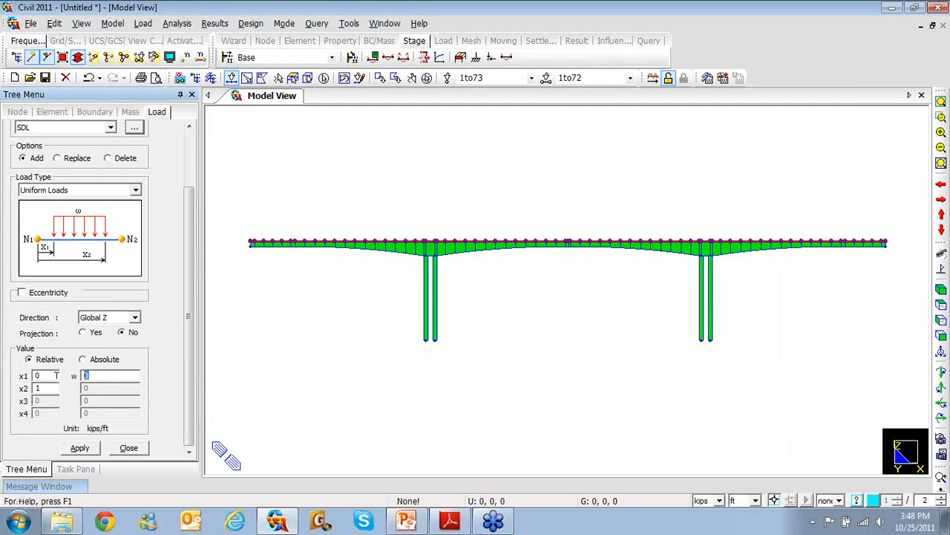
pyautogui.write('-2.31')
pyautogui.click(80, 448)
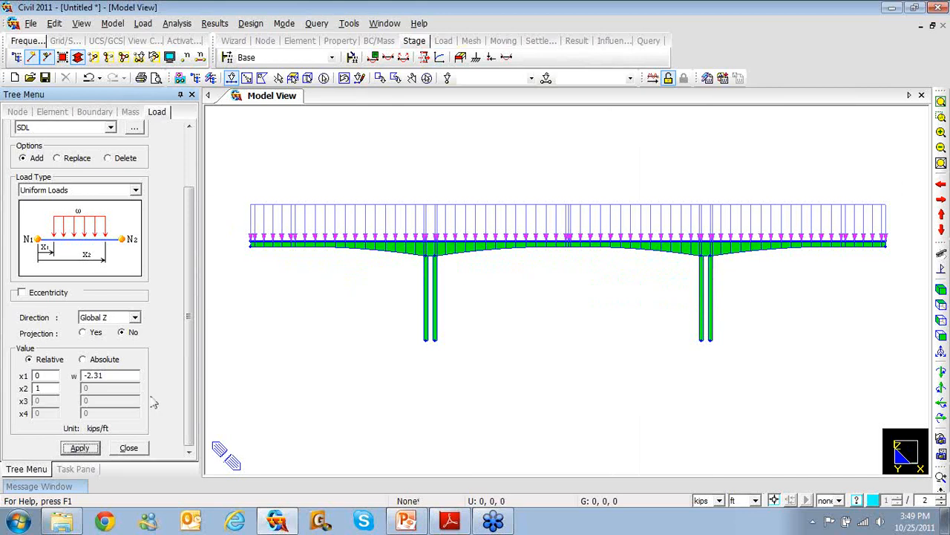
pyautogui.click(128, 449)
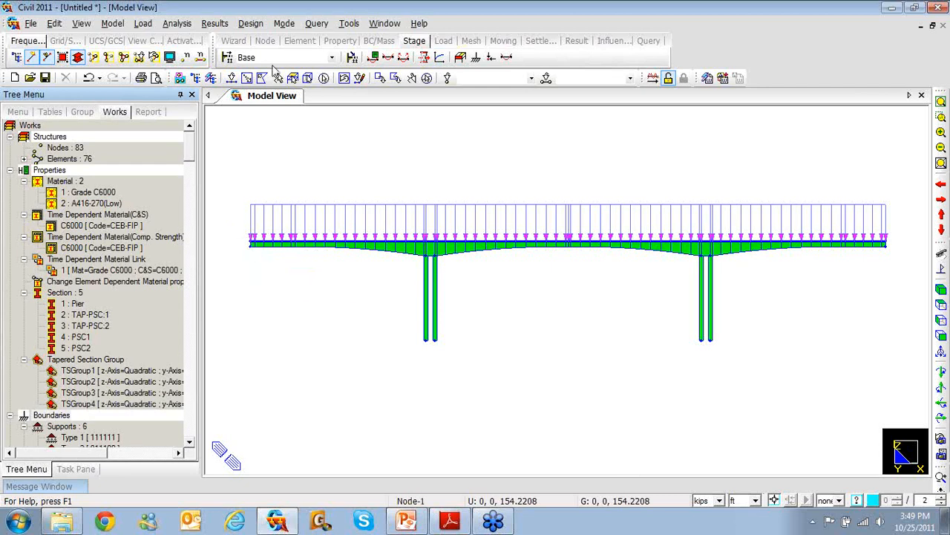
# Step: Open construction stage CS1 for editing and examine its activated element groups and ages for both piers, Group1-0 and Group2-0
pyautogui.click(227, 57)
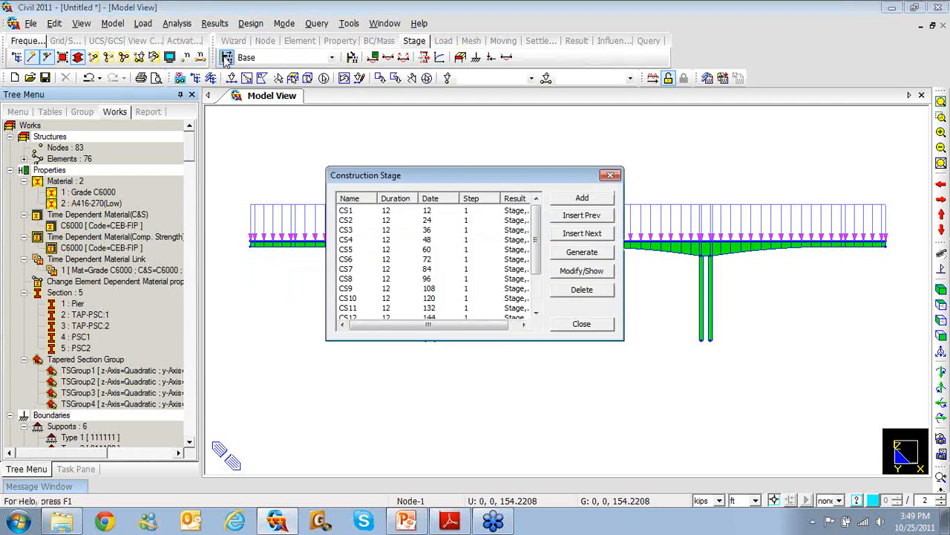
pyautogui.doubleClick(491, 211)
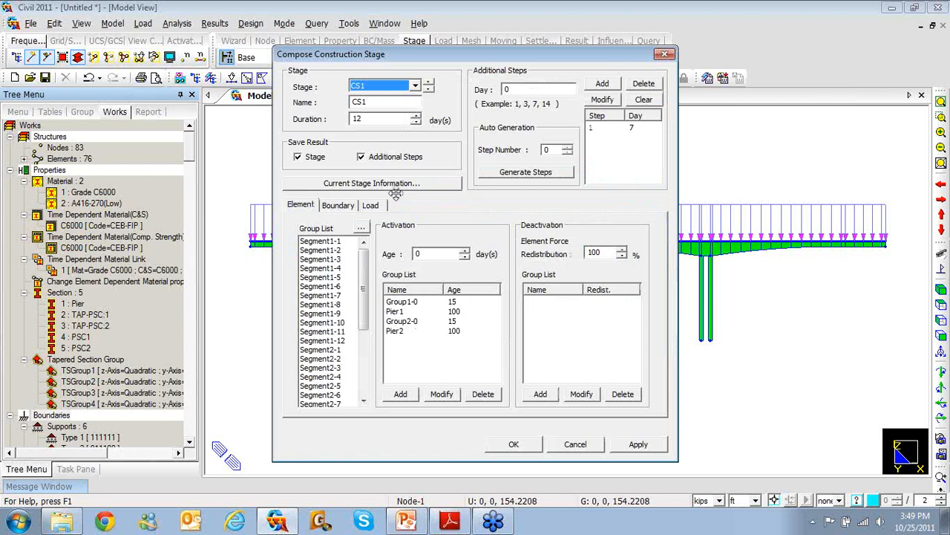
pyautogui.click(335, 208)
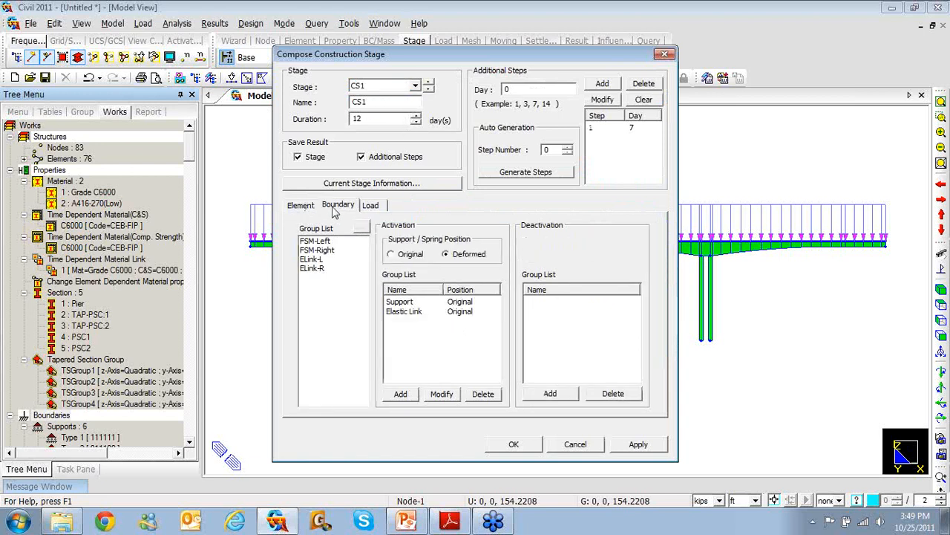
pyautogui.click(310, 207)
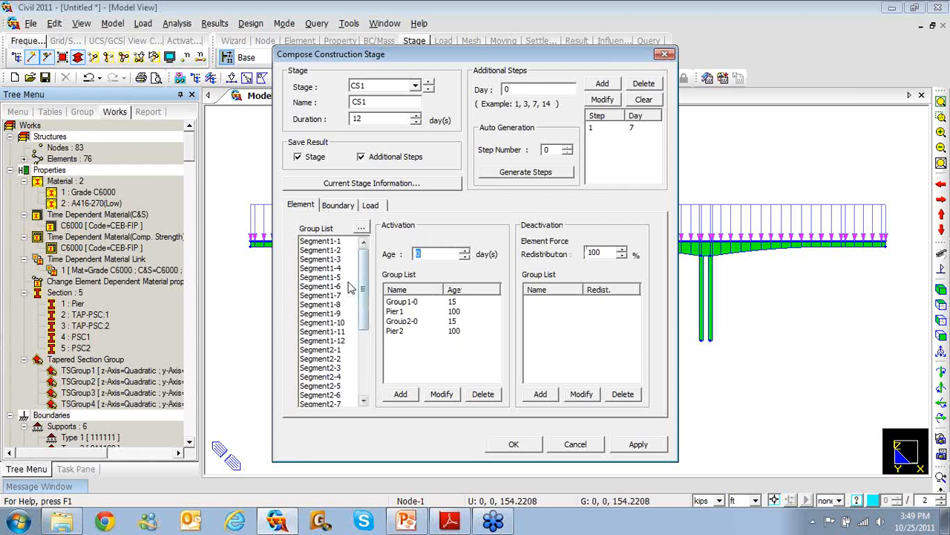
pyautogui.moveTo(360, 287)
pyautogui.mouseDown()
pyautogui.moveTo(364, 346)
pyautogui.moveTo(367, 276)
pyautogui.mouseUp()
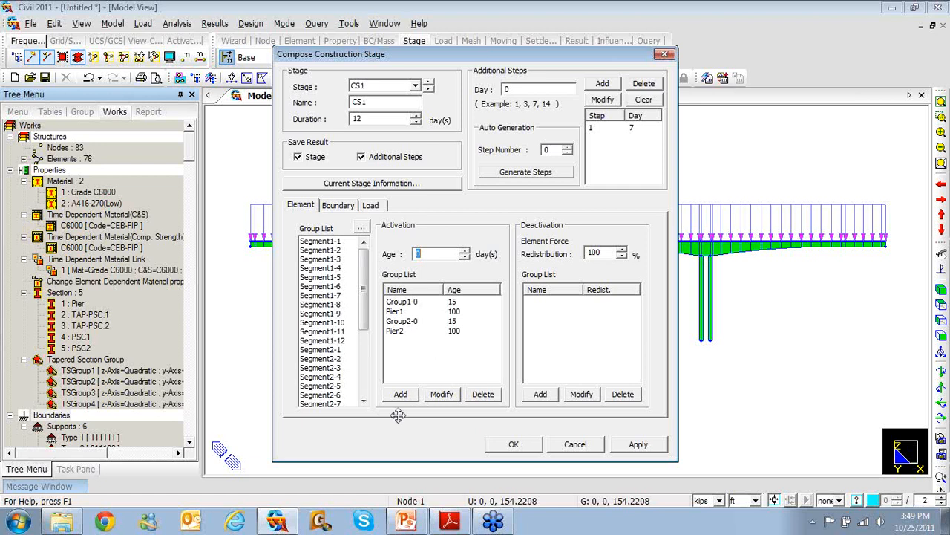
pyautogui.click(404, 315)
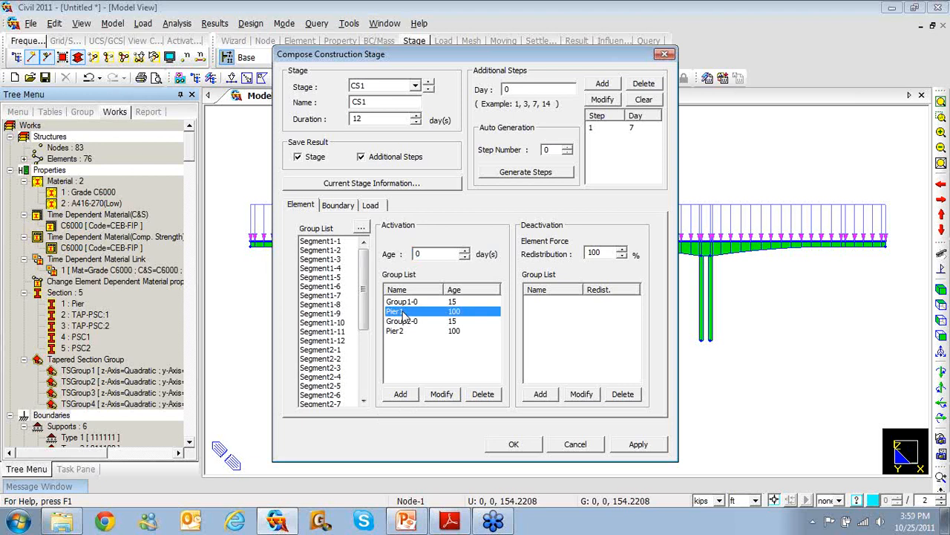
pyautogui.click(399, 333)
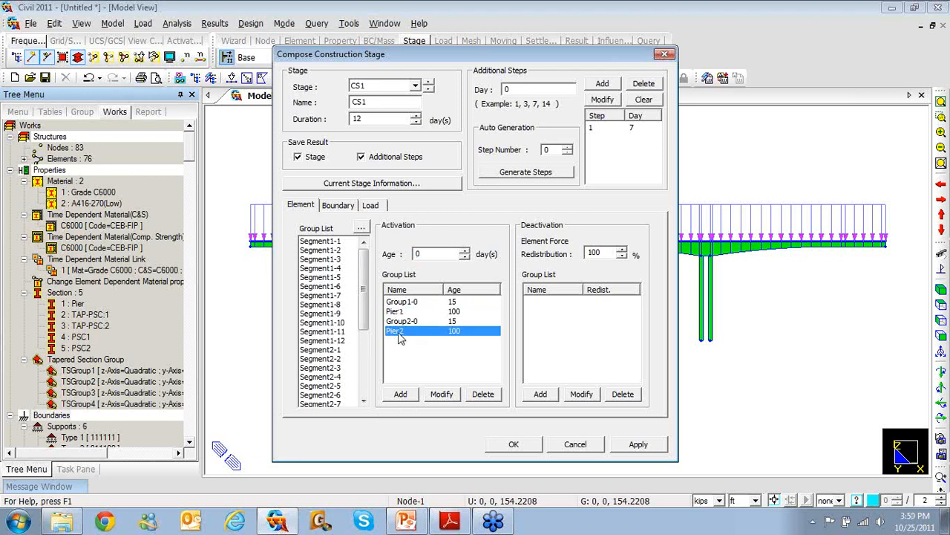
pyautogui.click(400, 314)
pyautogui.click(400, 334)
pyautogui.click(400, 312)
pyautogui.click(394, 334)
pyautogui.click(396, 303)
pyautogui.click(397, 322)
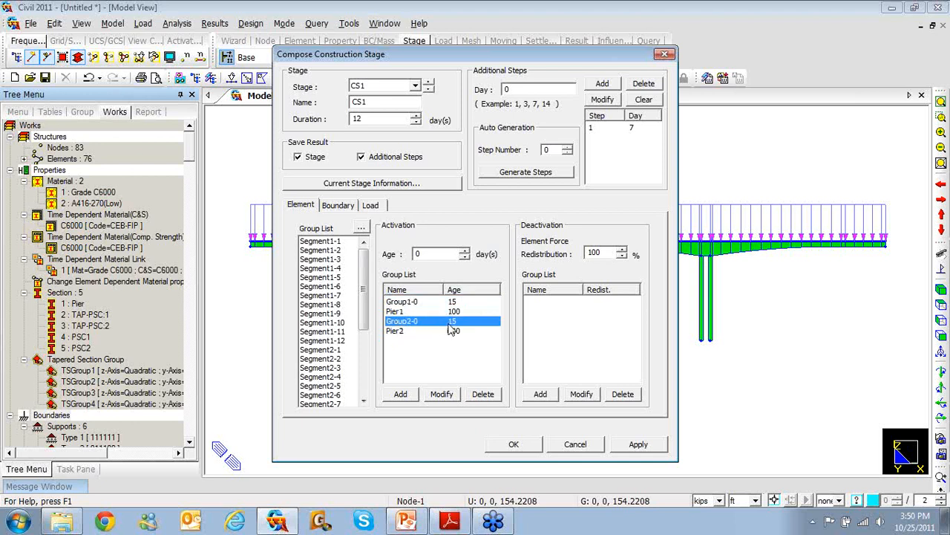
# Step: Examine the boundary groups and the load groups activated in stage CS1, including the activation day of the WC1 load
pyautogui.click(340, 205)
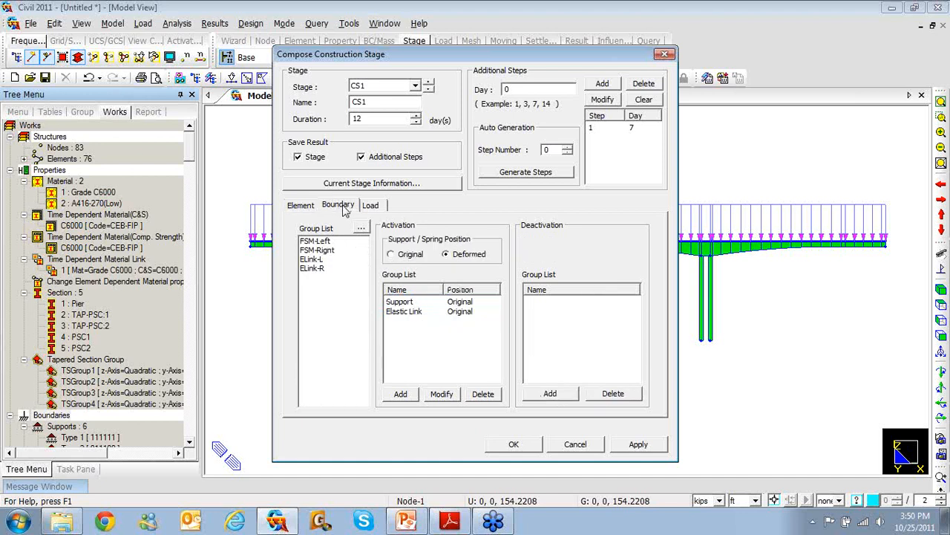
pyautogui.click(401, 302)
pyautogui.click(404, 311)
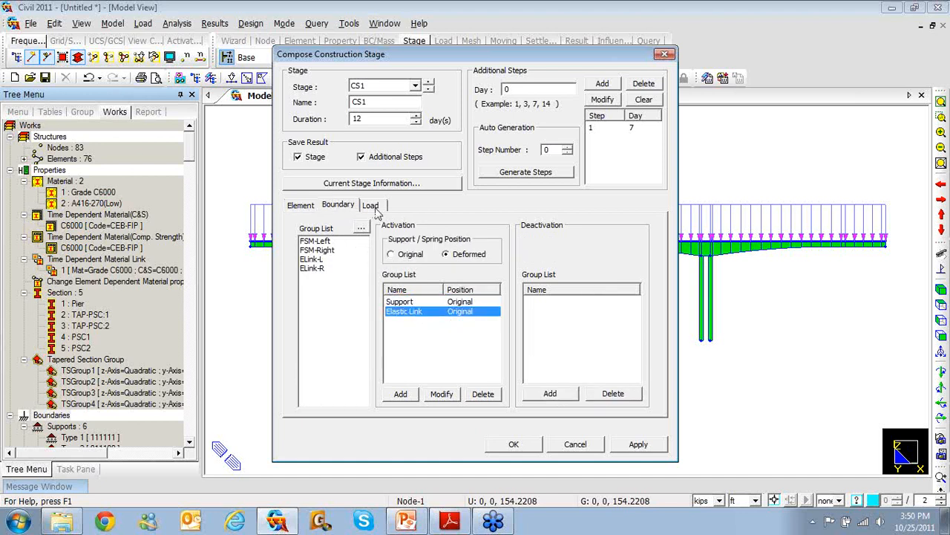
pyautogui.click(375, 211)
pyautogui.click(420, 301)
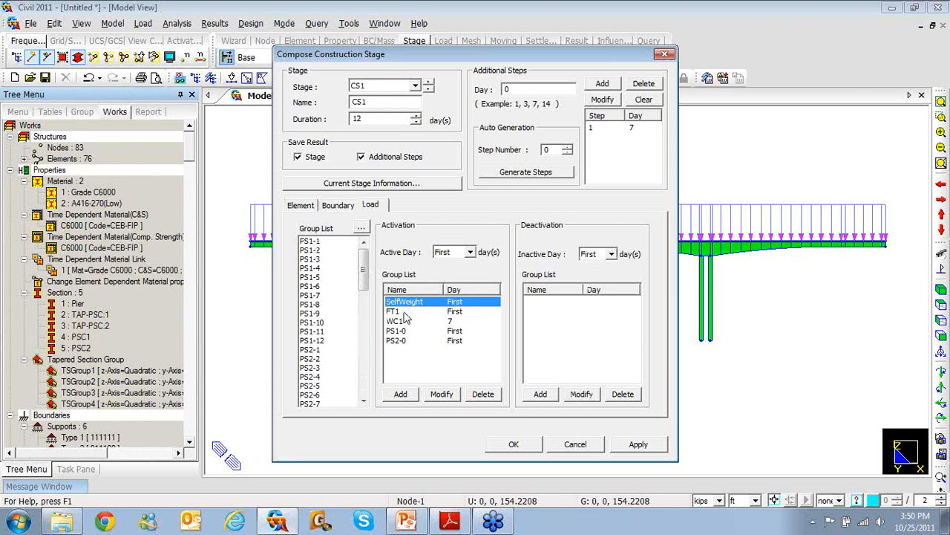
pyautogui.click(394, 312)
pyautogui.click(399, 321)
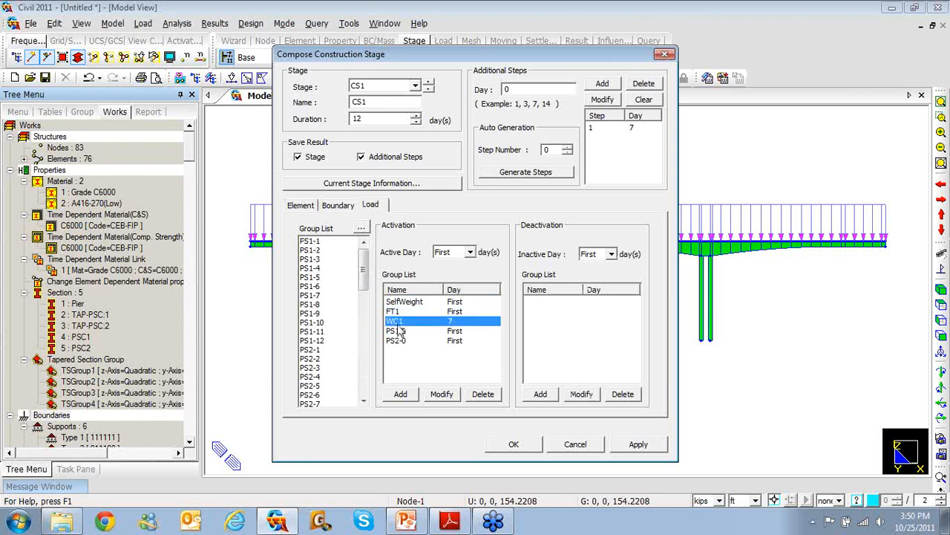
pyautogui.click(401, 331)
pyautogui.click(404, 340)
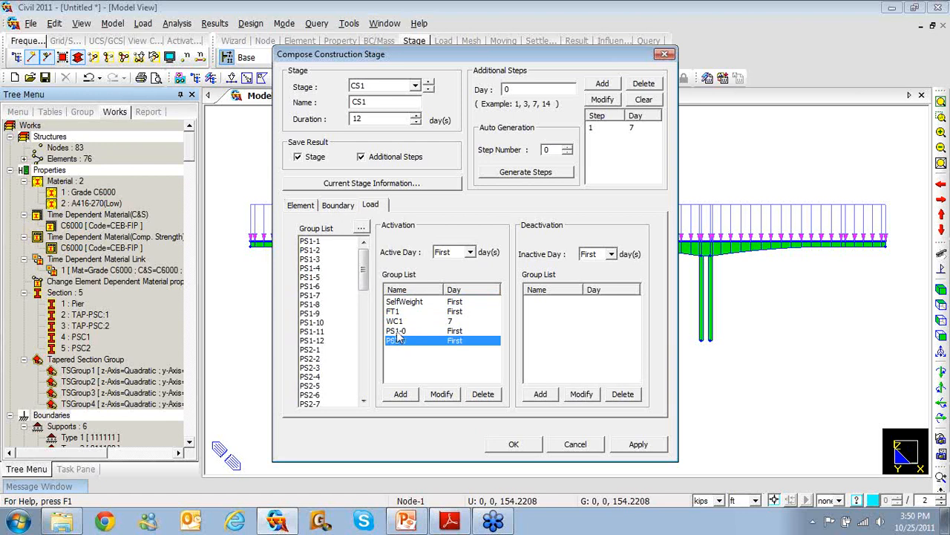
pyautogui.click(395, 324)
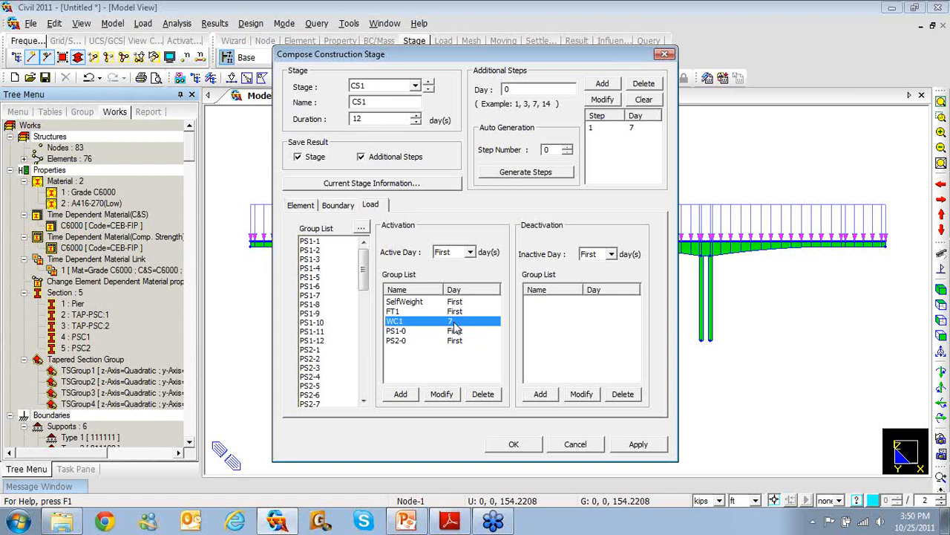
# Step: Go to construction stage CS2 and examine its activated segments, boundary groups, and activated and deactivated load groups
pyautogui.click(429, 83)
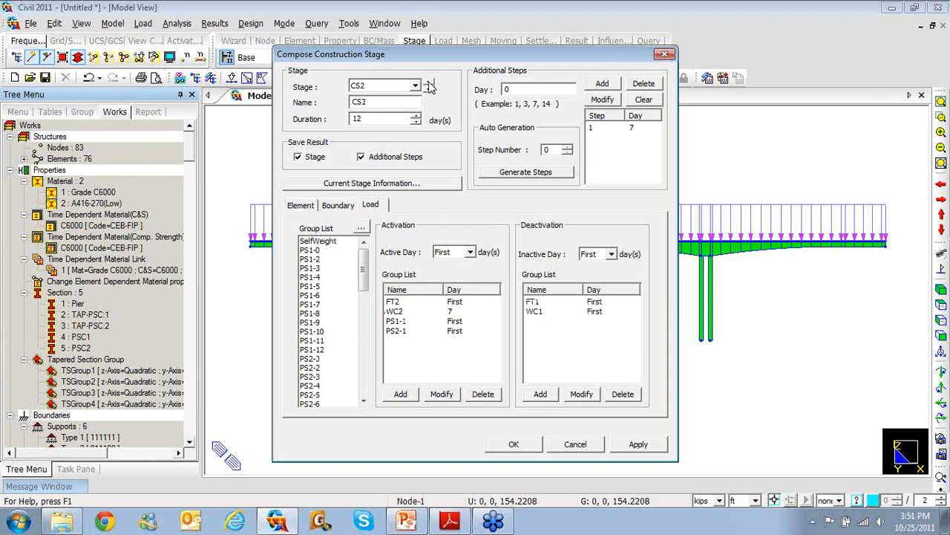
pyautogui.click(303, 206)
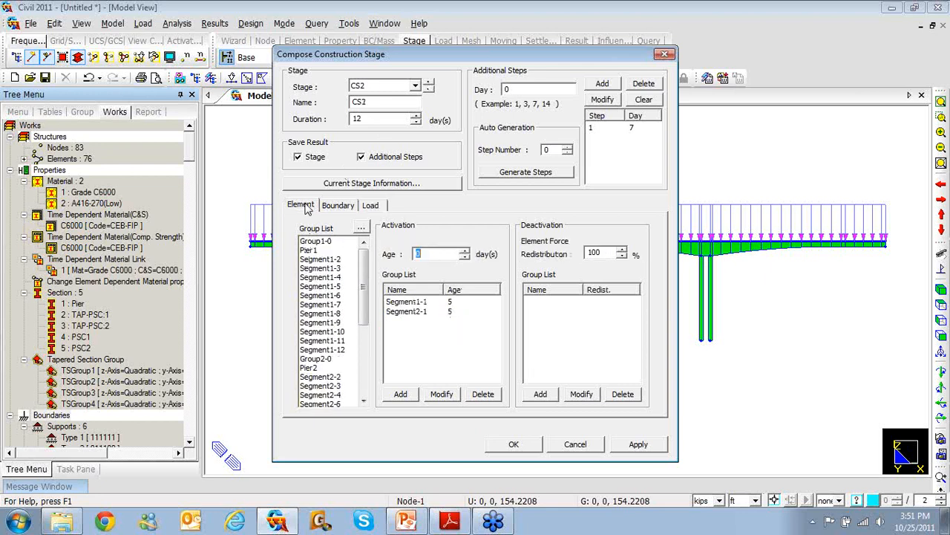
pyautogui.click(408, 302)
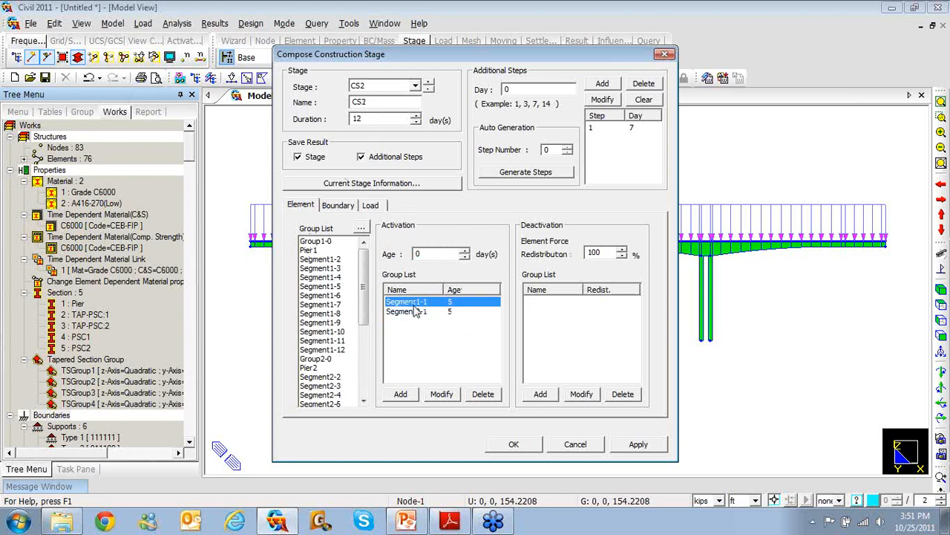
pyautogui.click(416, 312)
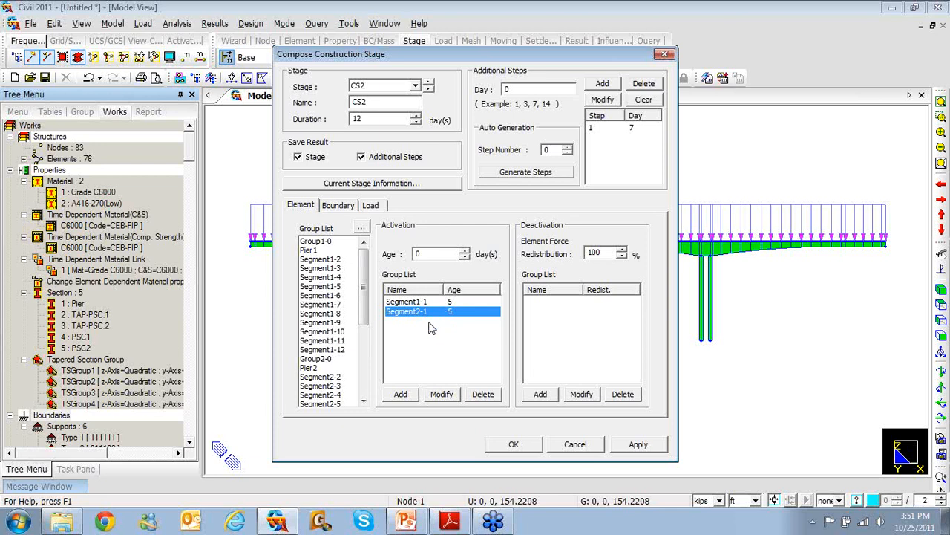
pyautogui.click(344, 209)
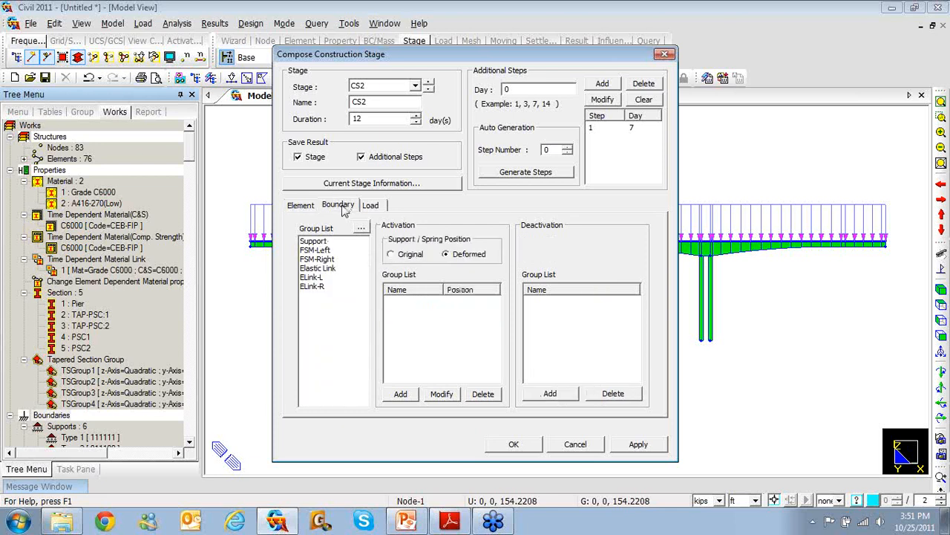
pyautogui.click(370, 205)
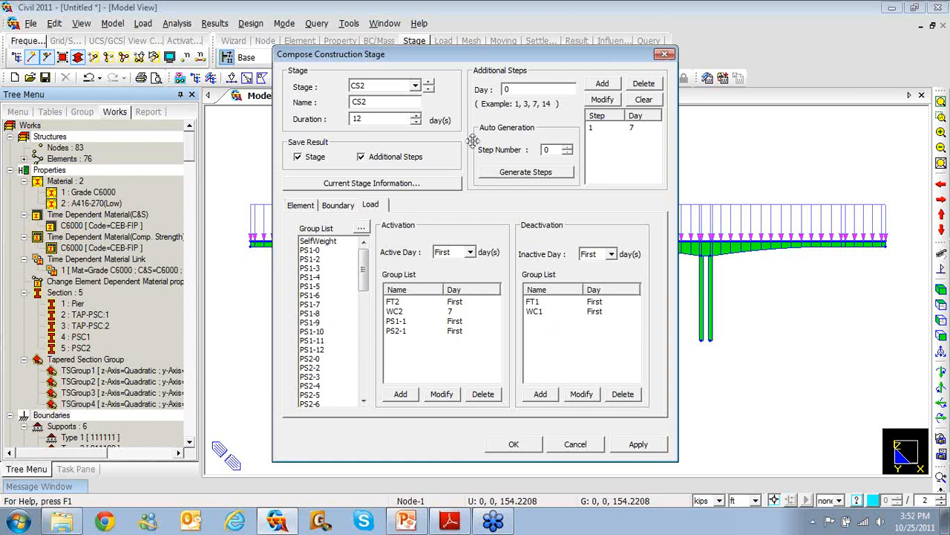
# Step: Step through the following construction stages up to CS14 and examine its element groups and load groups
pyautogui.click(430, 83)
pyautogui.click(301, 205)
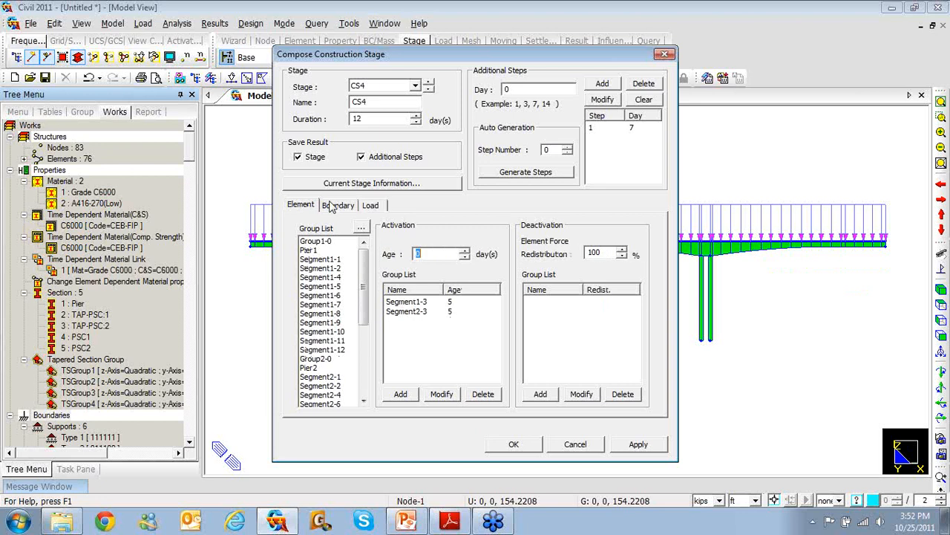
pyautogui.click(429, 84)
pyautogui.click(429, 84)
pyautogui.click(428, 84)
pyautogui.click(428, 84)
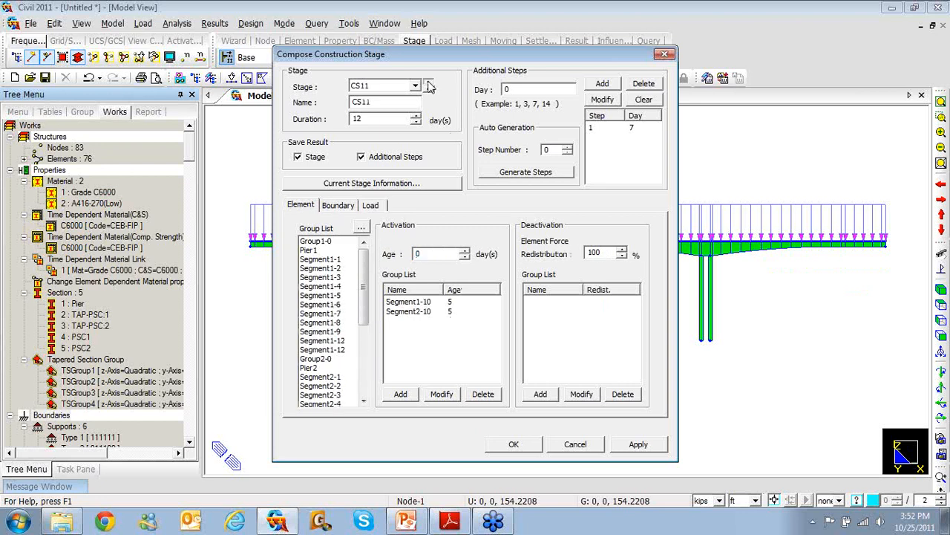
pyautogui.click(429, 85)
pyautogui.click(428, 85)
pyautogui.click(429, 86)
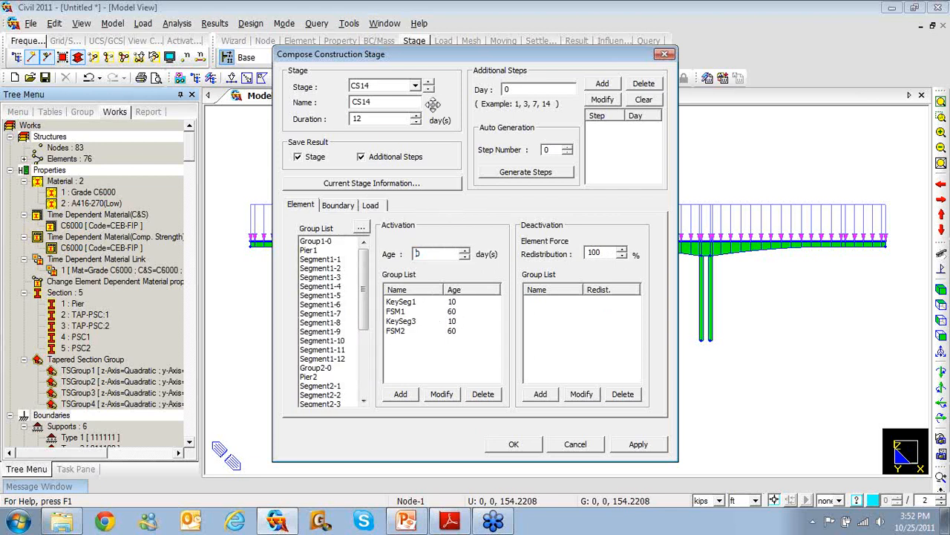
pyautogui.click(372, 208)
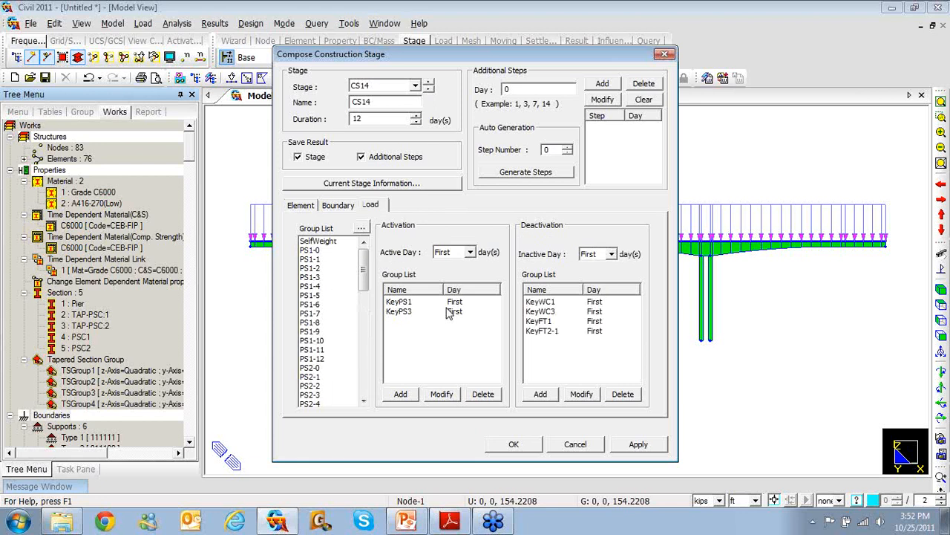
# Step: Go to the final construction stage CS16 and set its duration to 10000 days
pyautogui.click(429, 83)
pyautogui.click(429, 83)
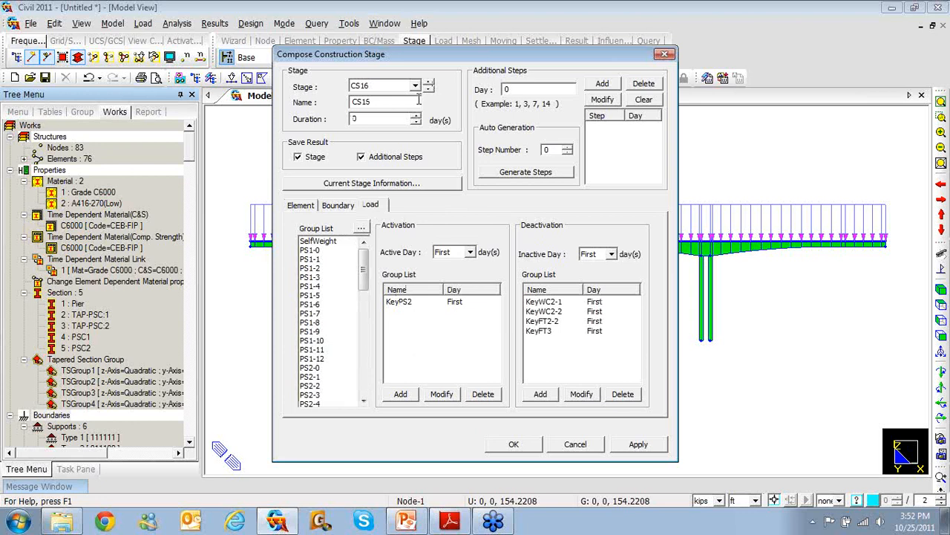
pyautogui.doubleClick(376, 119)
pyautogui.write('10000')
# Step: Activate the SDL load group on the first day of stage CS16, accept the stage, and close the construction stage list
pyautogui.moveTo(363, 268); pyautogui.dragTo(366, 398)
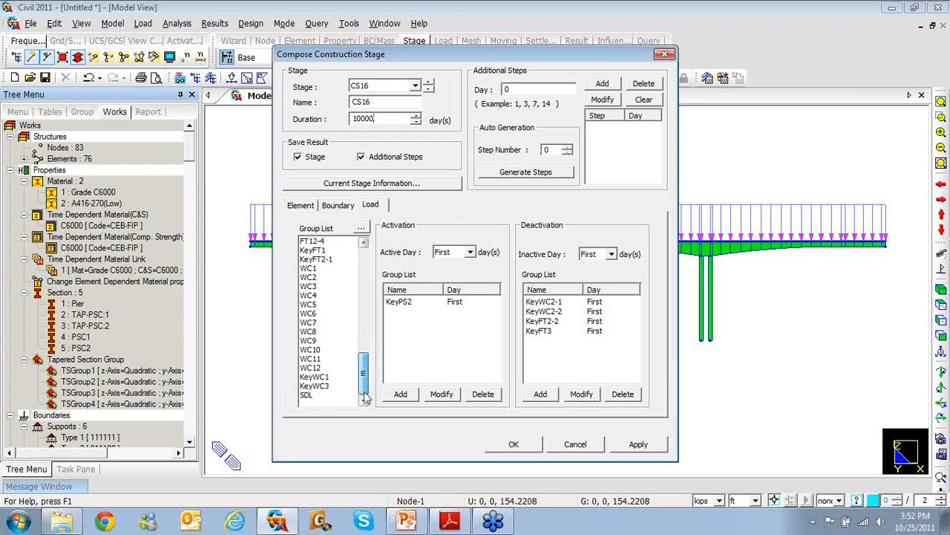
pyautogui.click(330, 395)
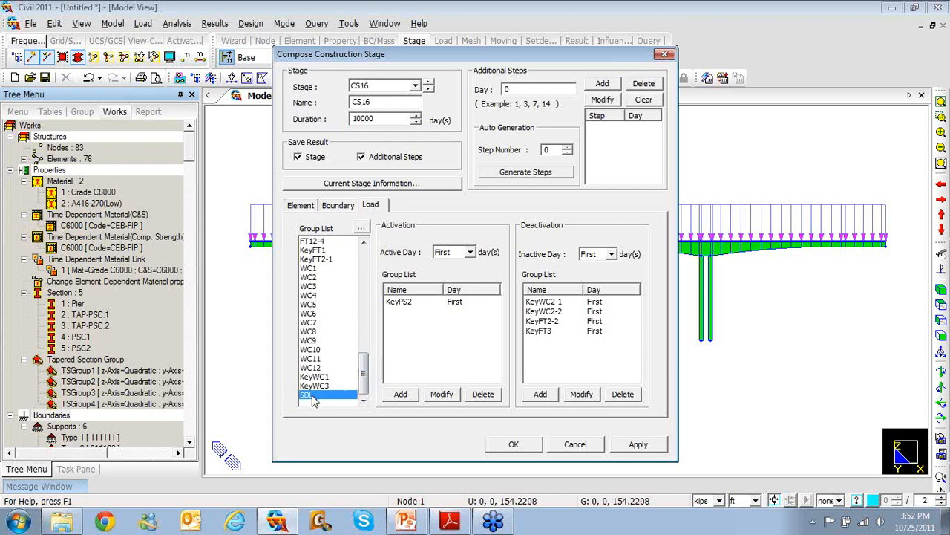
pyautogui.click(402, 394)
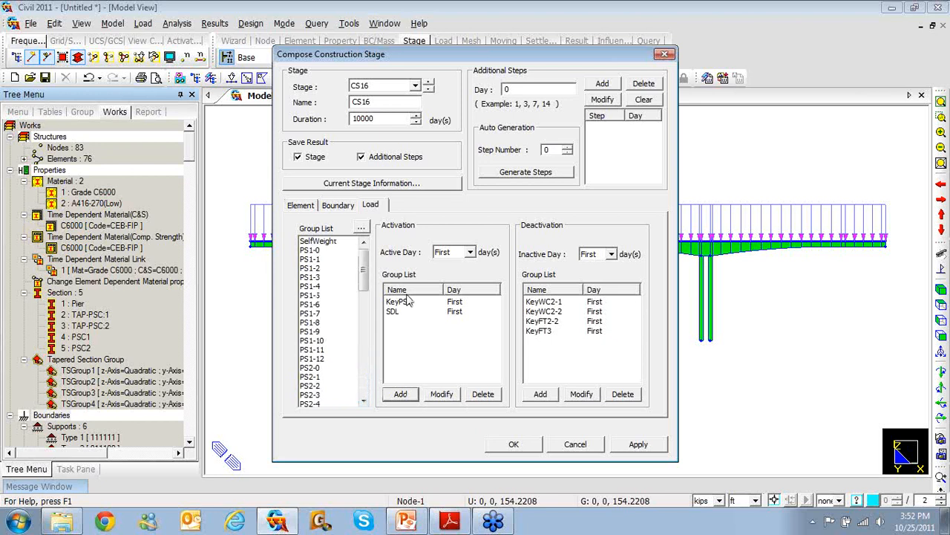
pyautogui.click(514, 445)
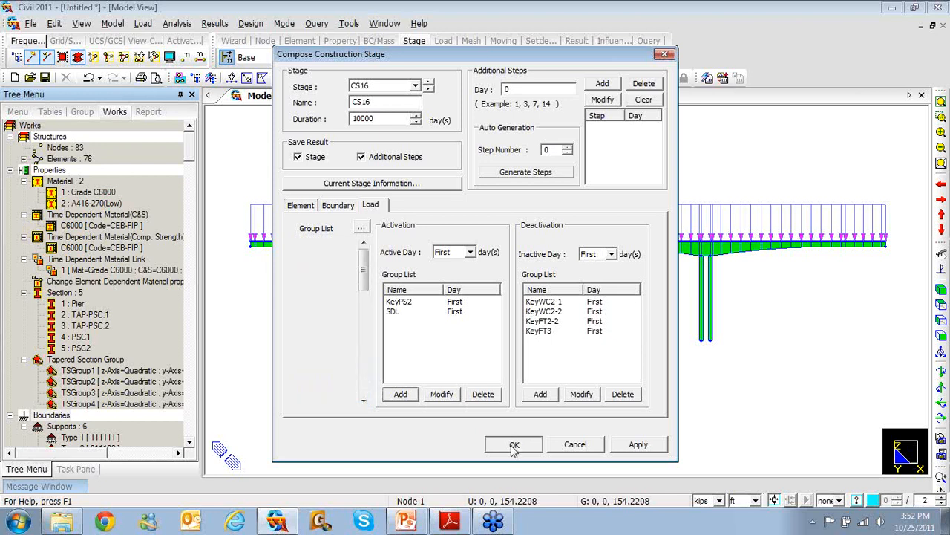
pyautogui.scroll(-2, 539, 245)
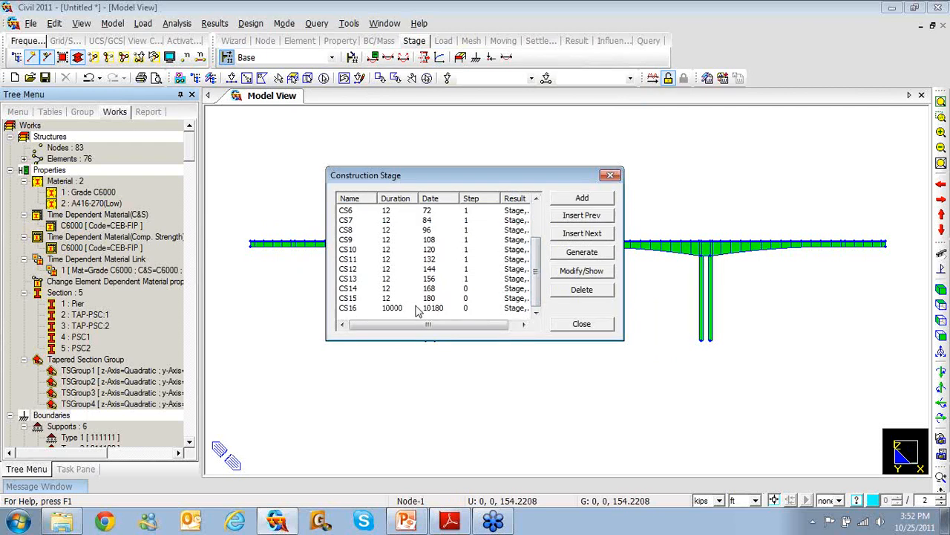
pyautogui.click(582, 325)
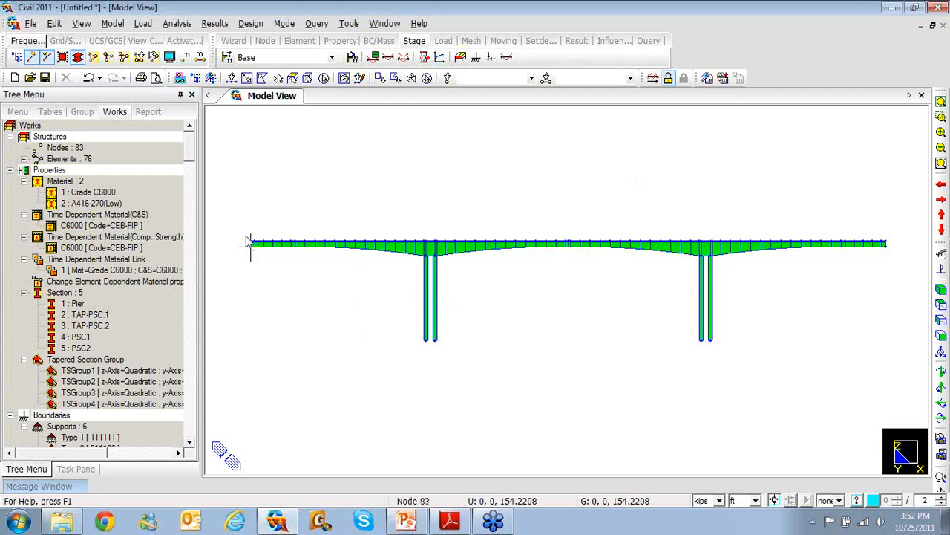
# Step: Open the construction stage analysis control data, review the time dependent effect settings for creep, shrinkage and tendon losses, and accept them
pyautogui.click(170, 24)
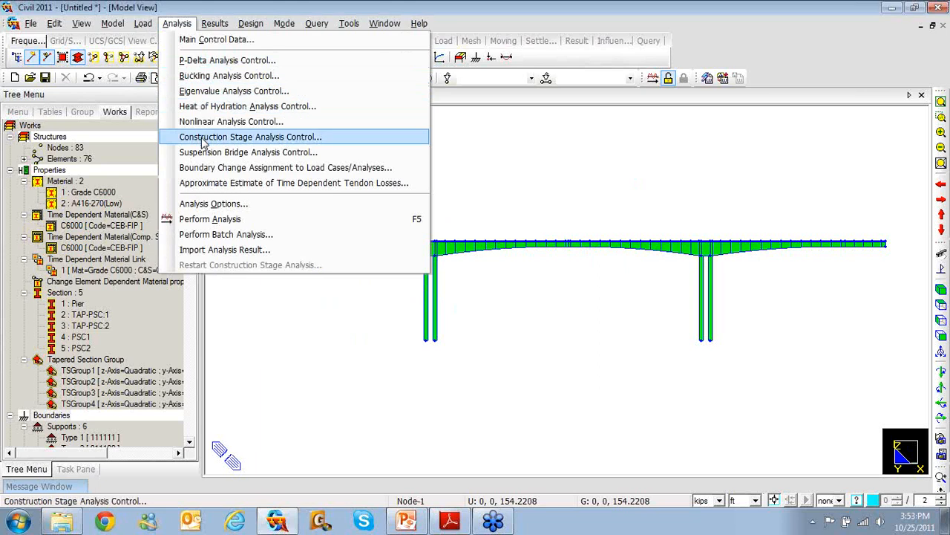
pyautogui.click(203, 141)
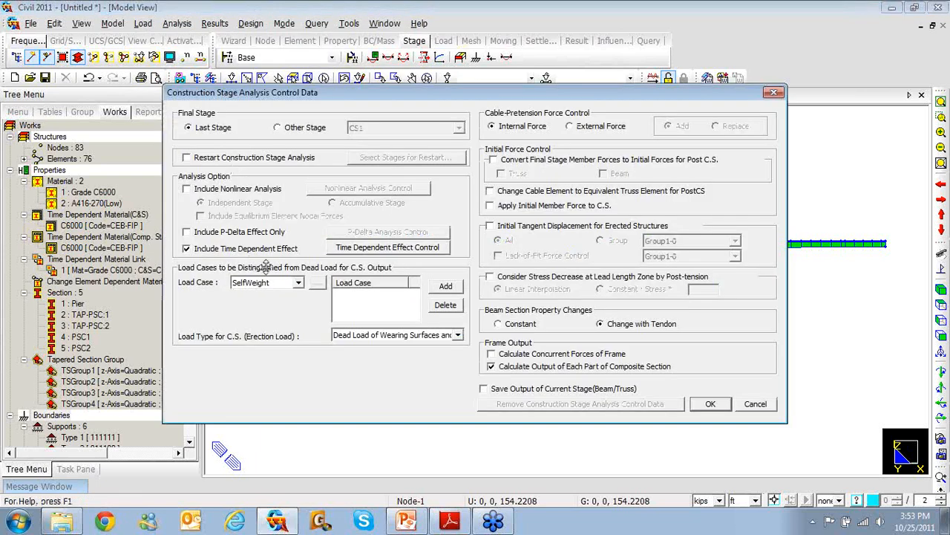
pyautogui.click(347, 250)
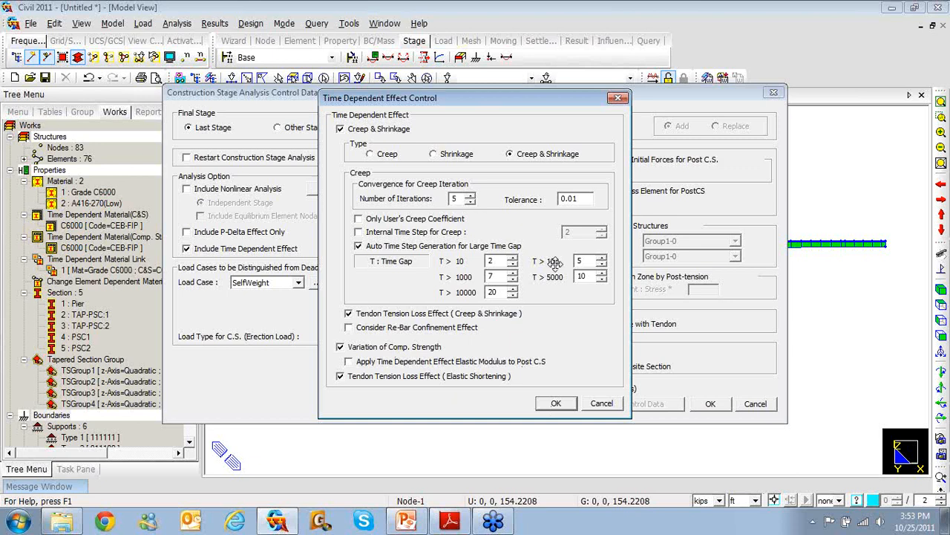
pyautogui.click(556, 403)
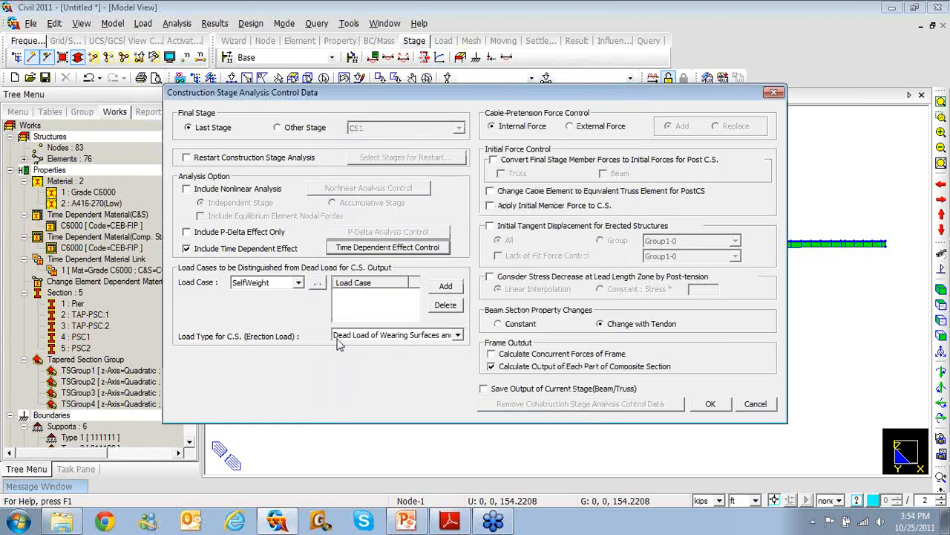
# Step: Enable initial tangent displacement for all erected structures and saving of current stage beam/truss output, and accept the analysis control data
pyautogui.click(490, 227)
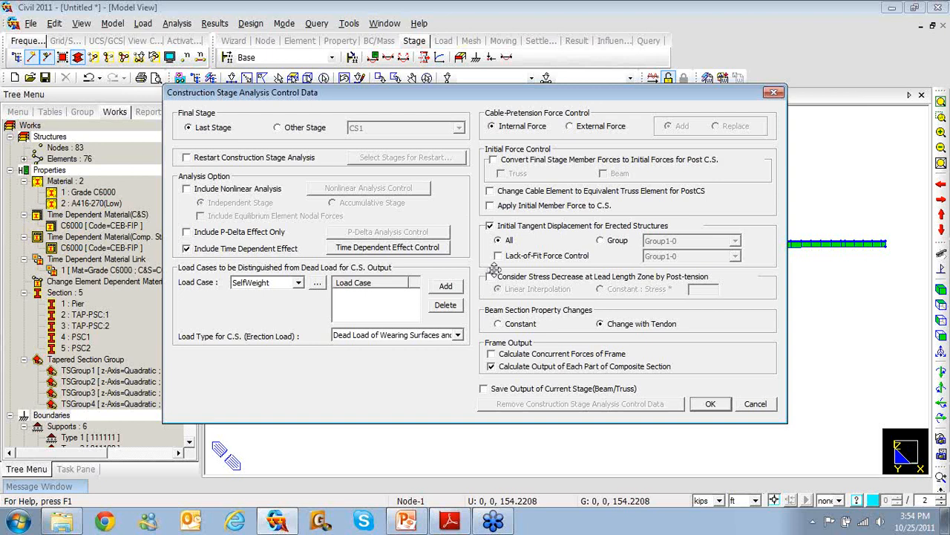
pyautogui.click(484, 389)
pyautogui.click(710, 405)
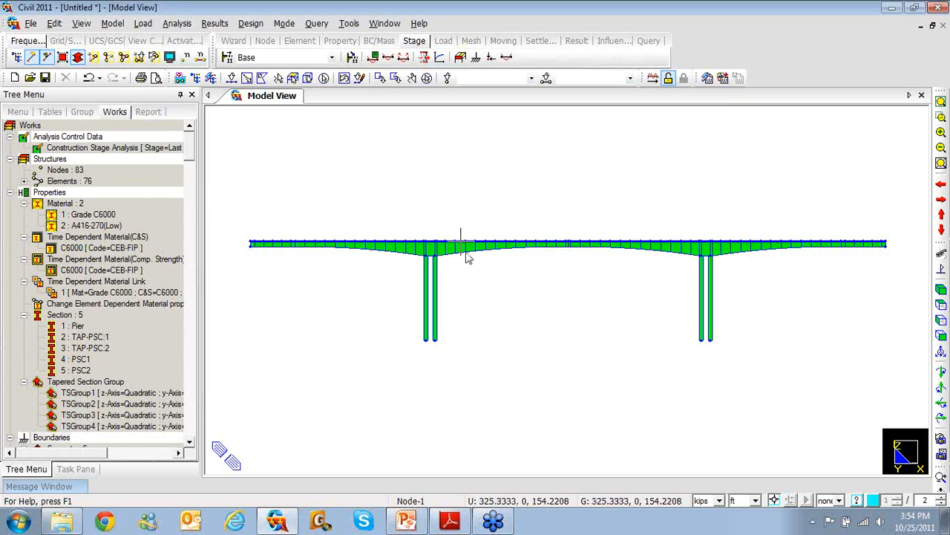
# Step: Run the construction stage analysis, saving the model as test1 in the FCM folder
pyautogui.click(652, 80)
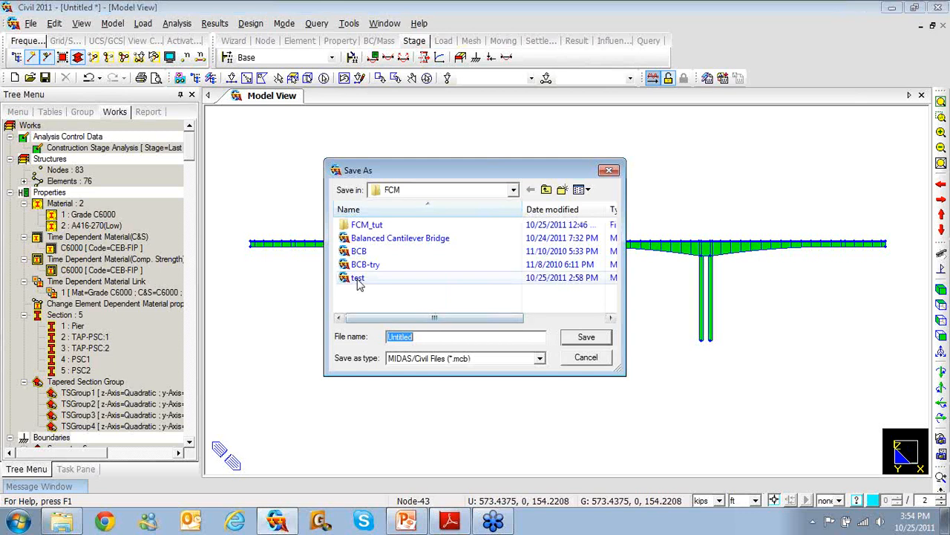
pyautogui.click(357, 278)
pyautogui.click(457, 339)
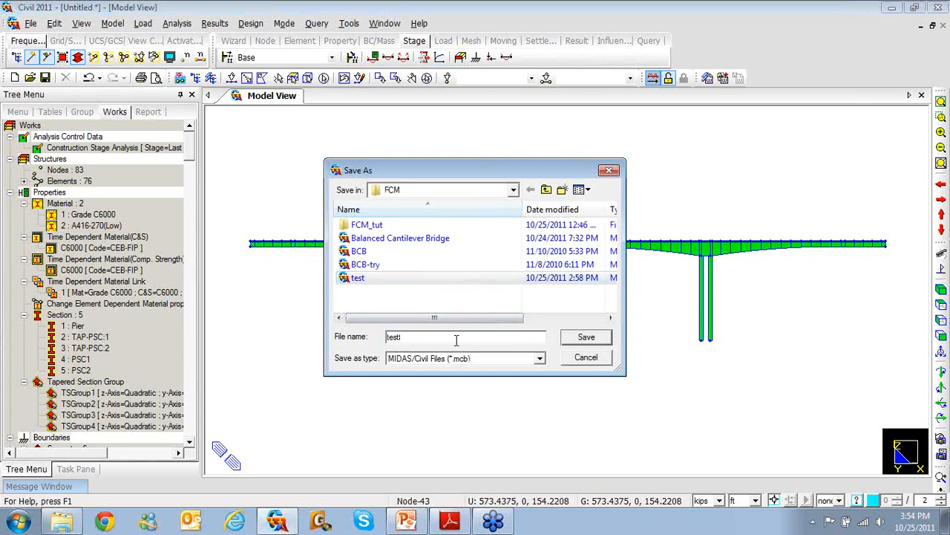
pyautogui.write('1')
pyautogui.click(586, 337)
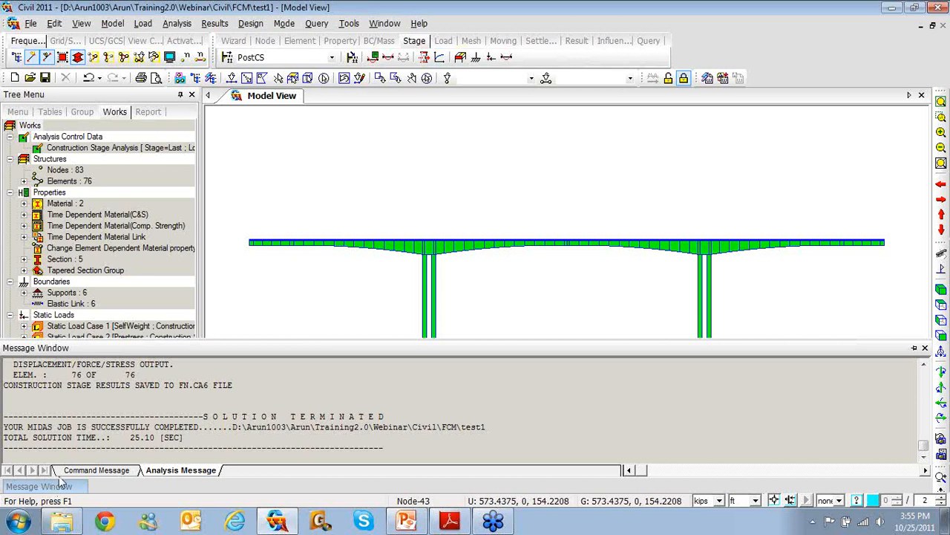
# Step: Switch the model to construction stage CS1 and open the displacement contour results
pyautogui.click(334, 59)
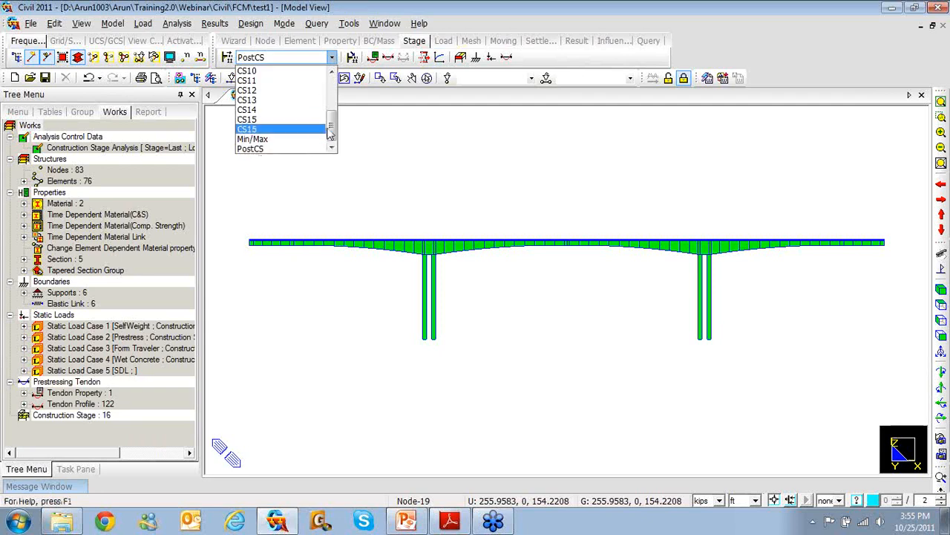
pyautogui.scroll(3, 319, 134)
pyautogui.click(316, 71)
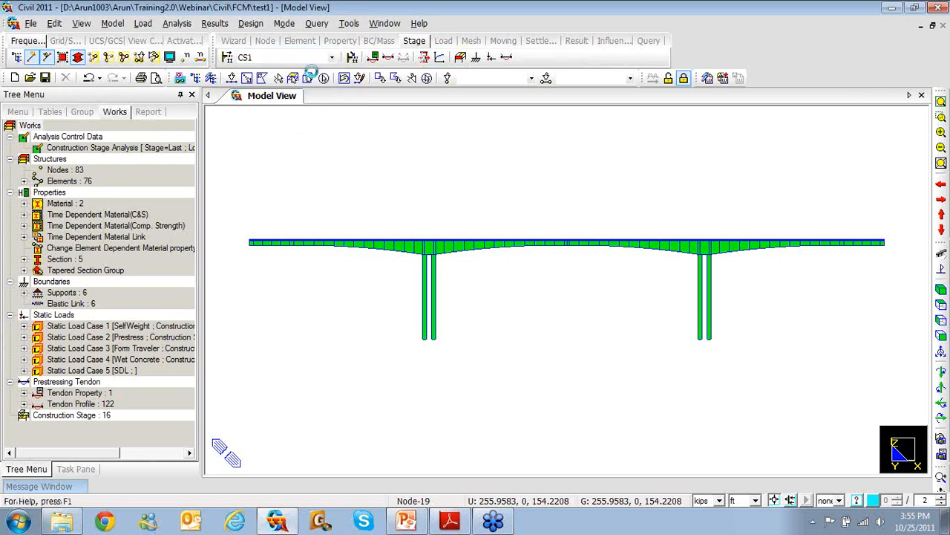
pyautogui.rightClick(311, 146)
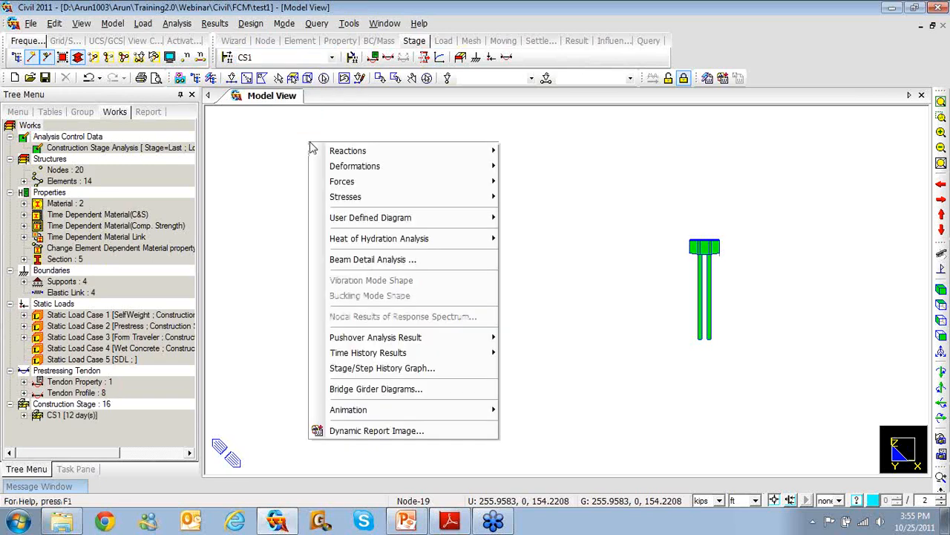
pyautogui.moveTo(325, 170)
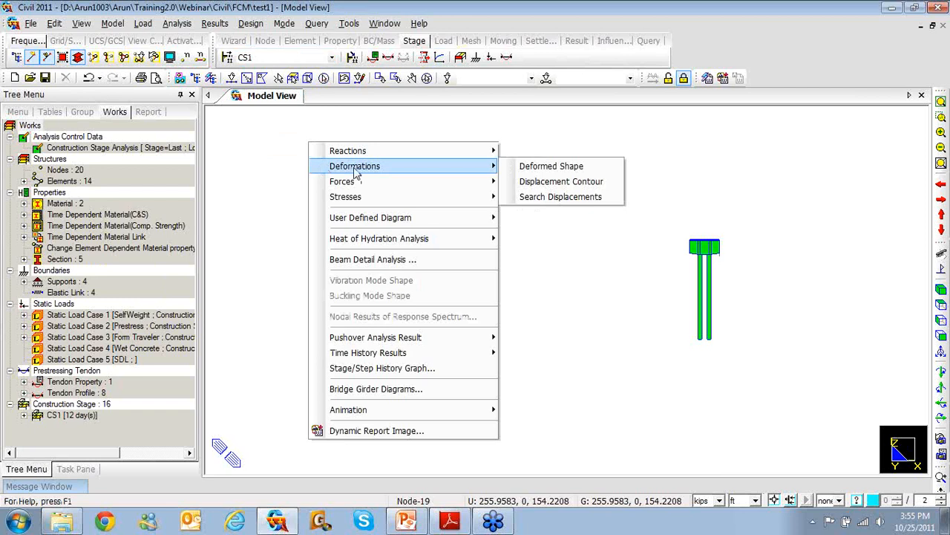
pyautogui.click(546, 182)
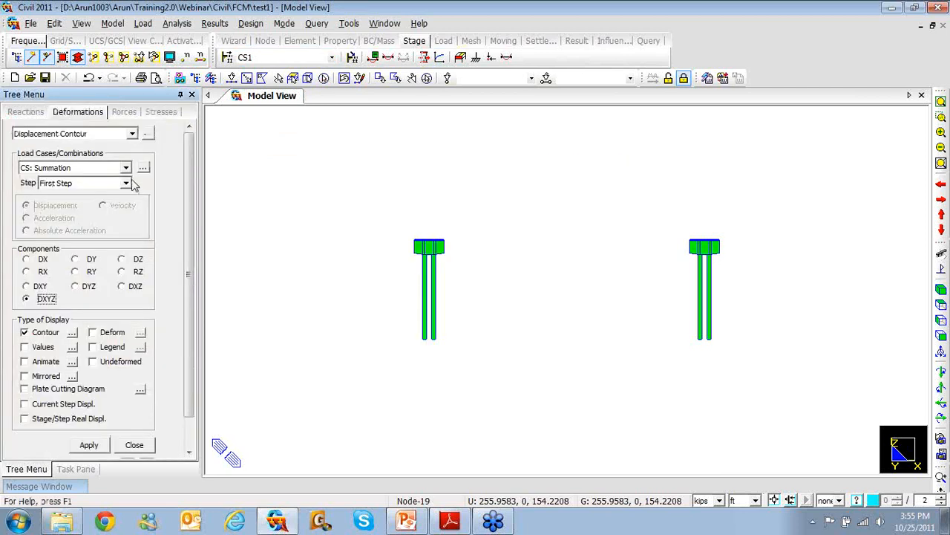
# Step: Display the CS: Summation displacement contour of CS1 at the last step, with the deformed shape and legend turned on
pyautogui.click(125, 168)
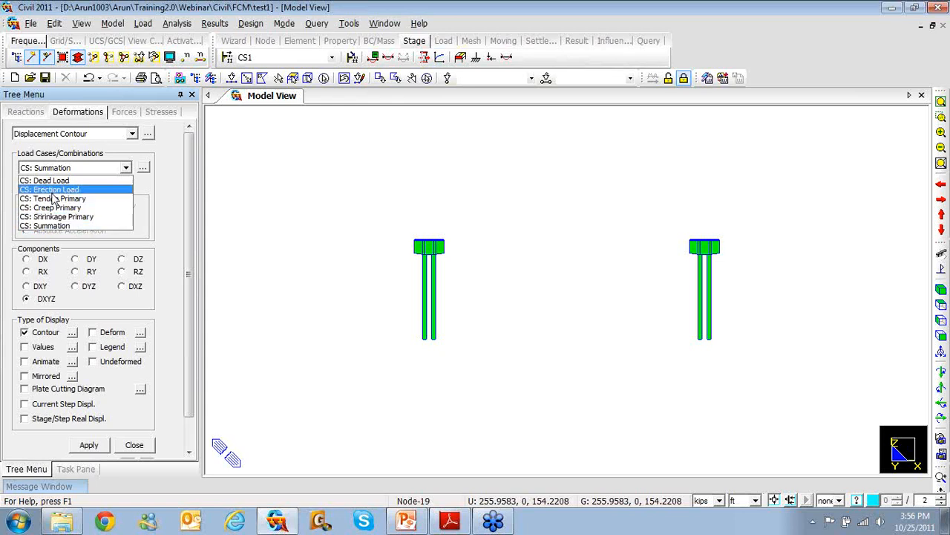
pyautogui.click(54, 225)
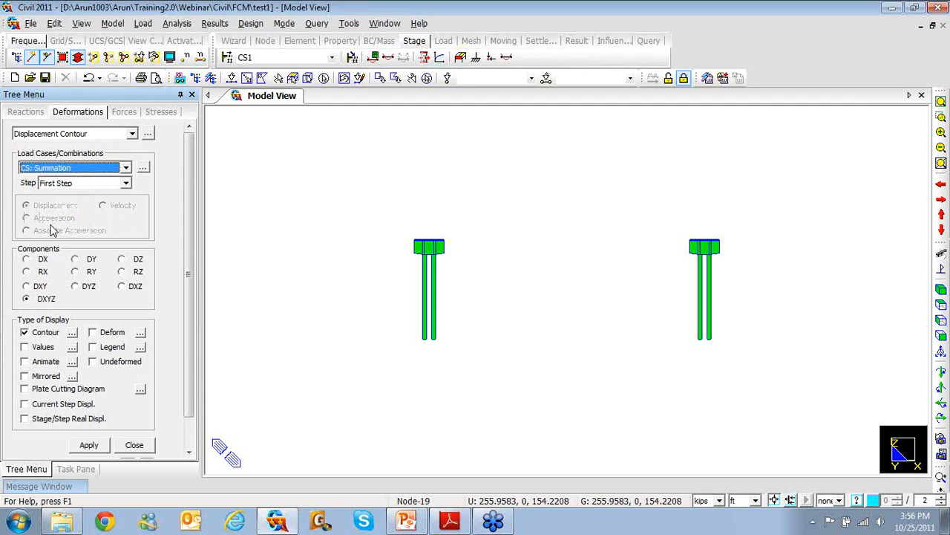
pyautogui.click(127, 183)
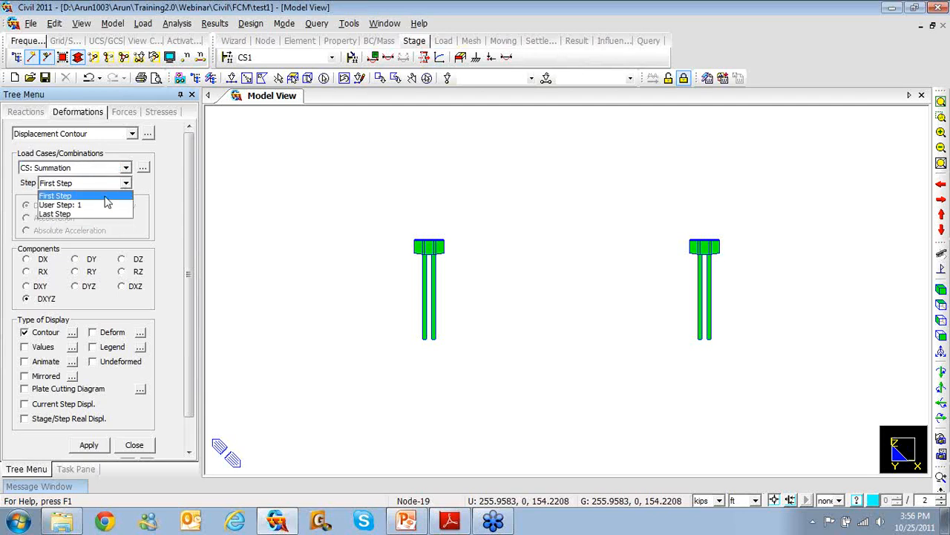
pyautogui.click(101, 205)
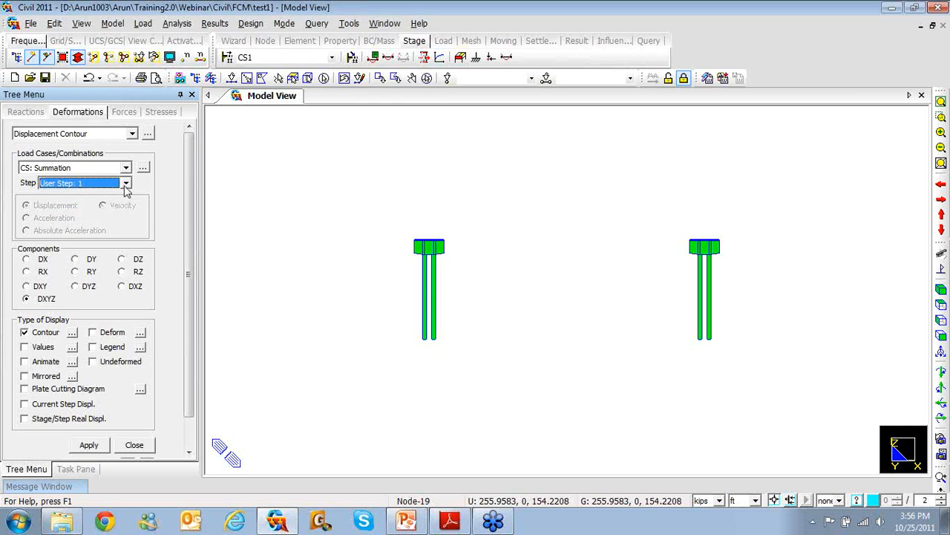
pyautogui.click(126, 183)
pyautogui.click(108, 214)
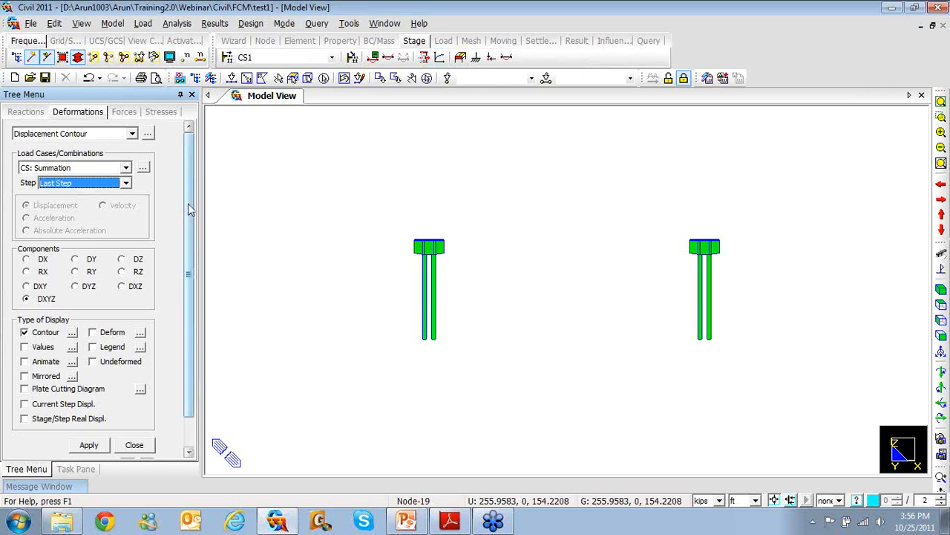
pyautogui.moveTo(189, 207); pyautogui.dragTo(190, 245)
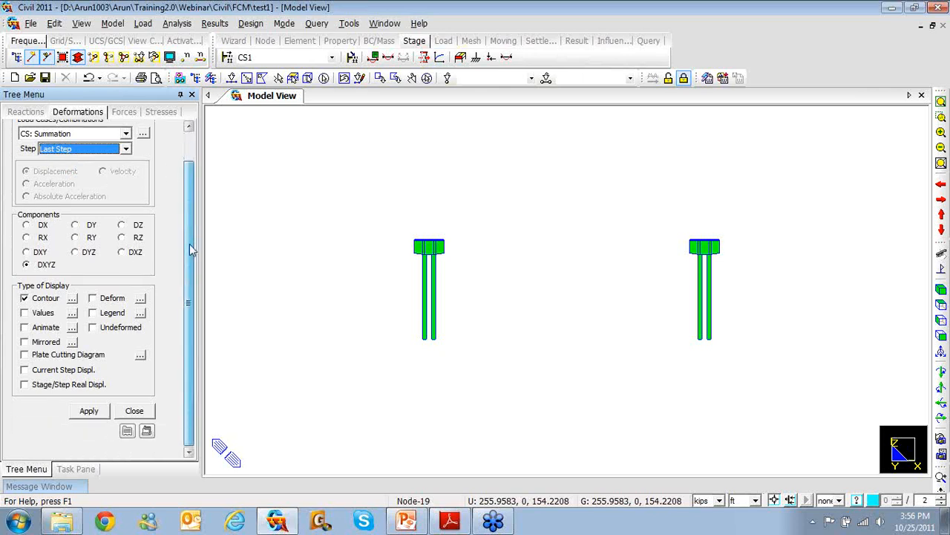
pyautogui.click(93, 299)
pyautogui.click(92, 313)
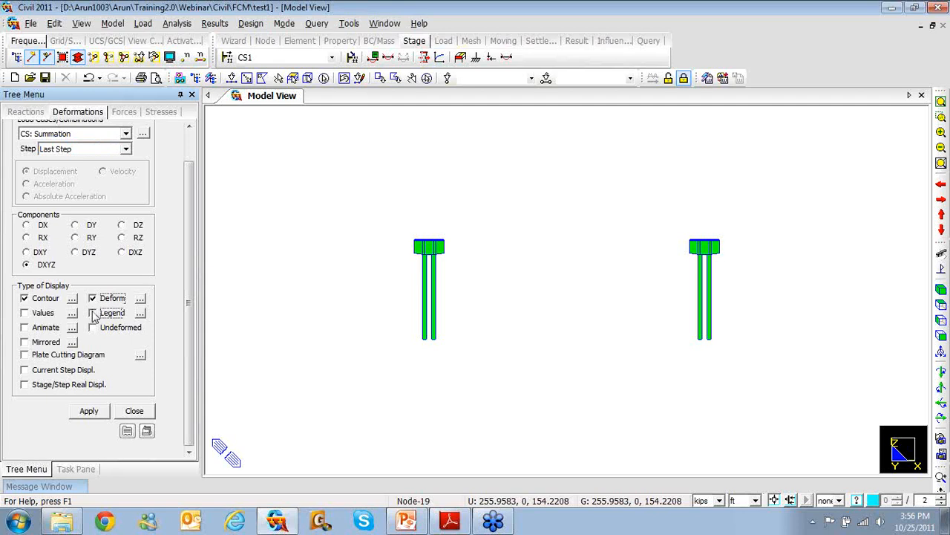
pyautogui.click(89, 412)
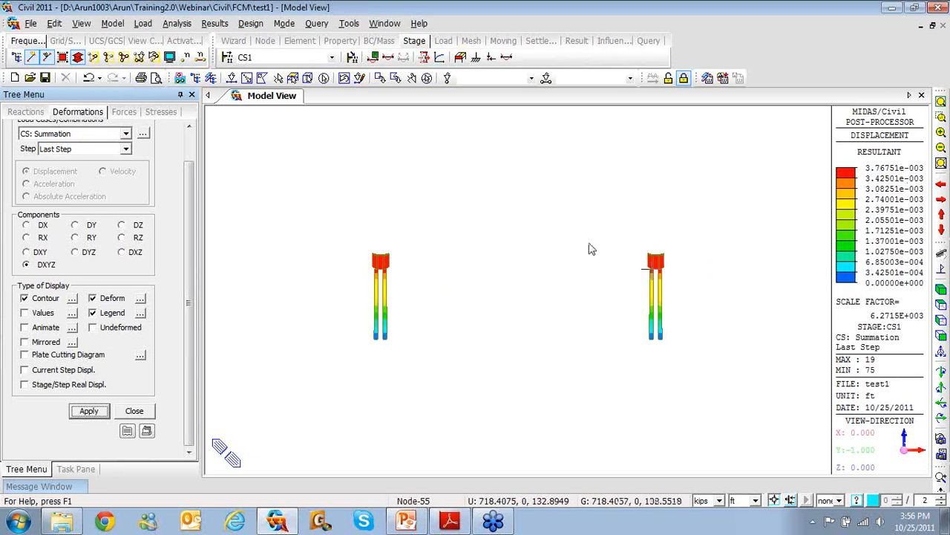
# Step: Set the deformation scale factor of the displacement contour to 0.5 and apply it
pyautogui.click(140, 299)
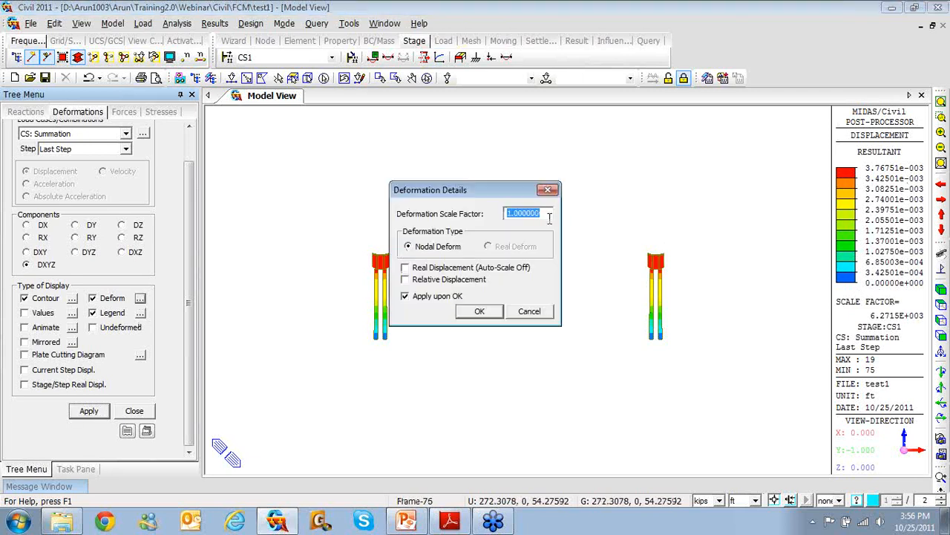
pyautogui.write('0.5')
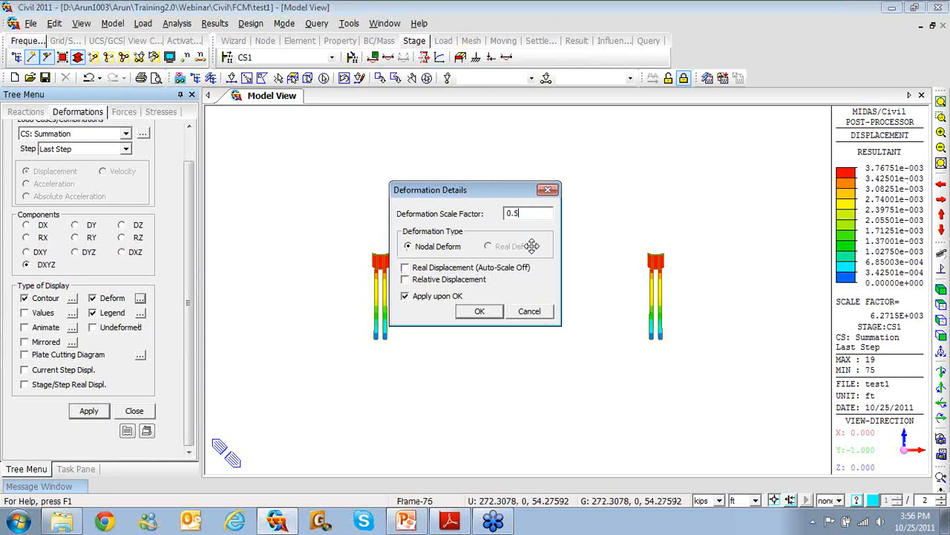
pyautogui.click(483, 311)
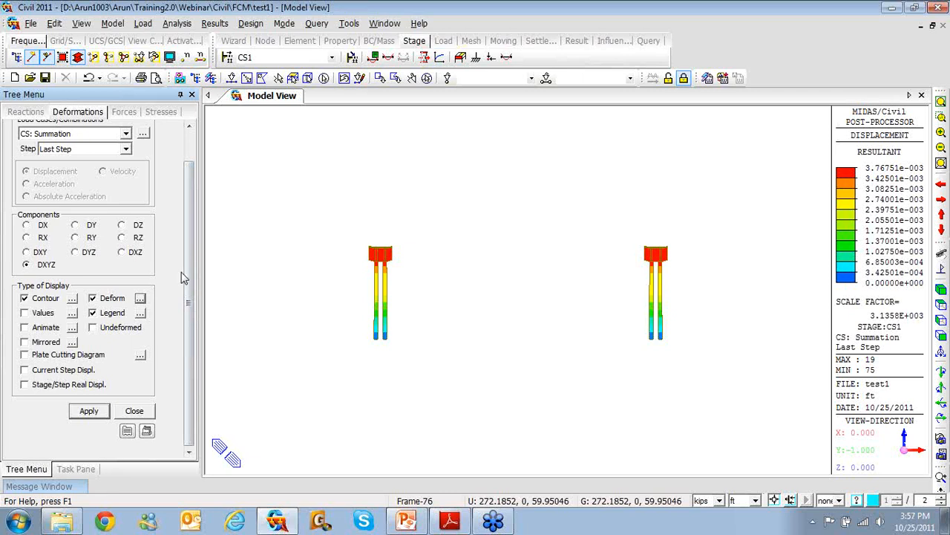
# Step: Switch to stage CS2 and display its displacement contour for User Step 1
pyautogui.click(332, 59)
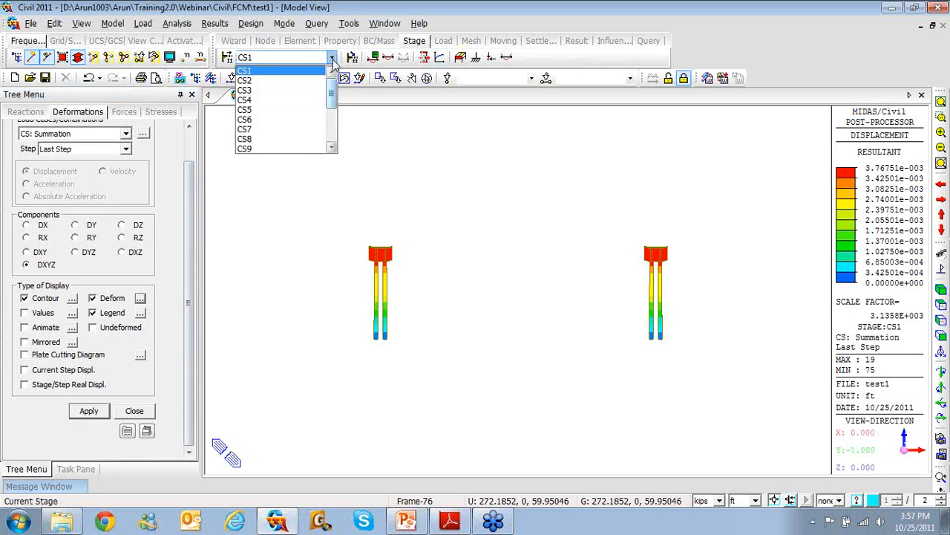
pyautogui.click(312, 81)
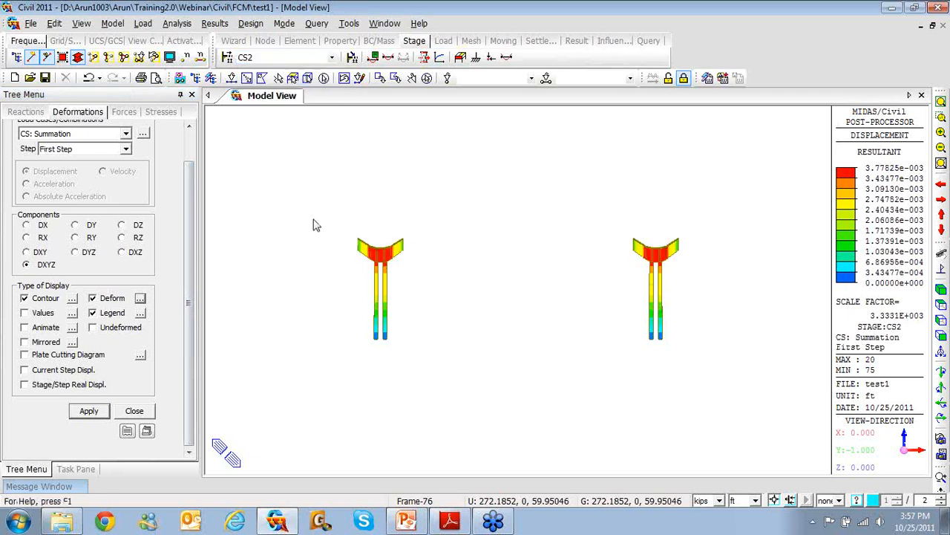
pyautogui.press('Down')
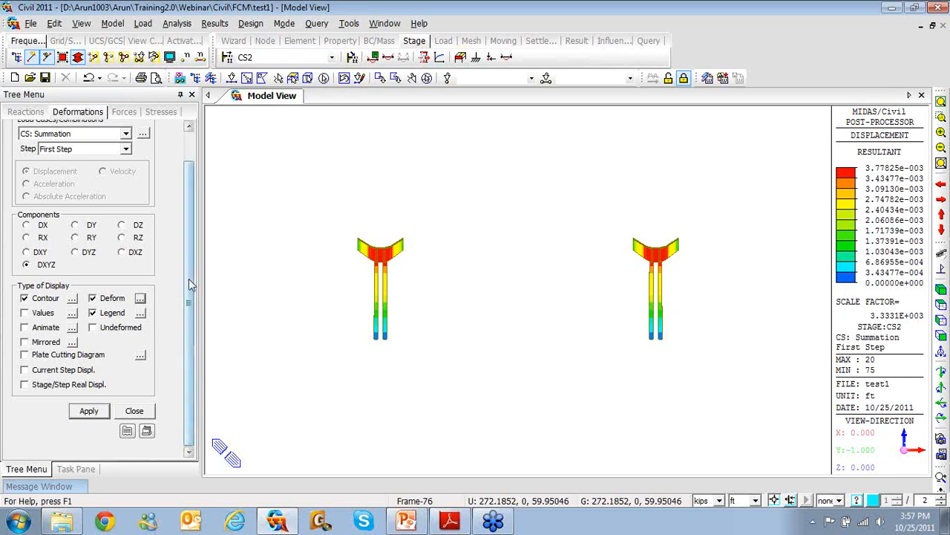
pyautogui.moveTo(193, 285); pyautogui.dragTo(192, 233)
pyautogui.click(127, 184)
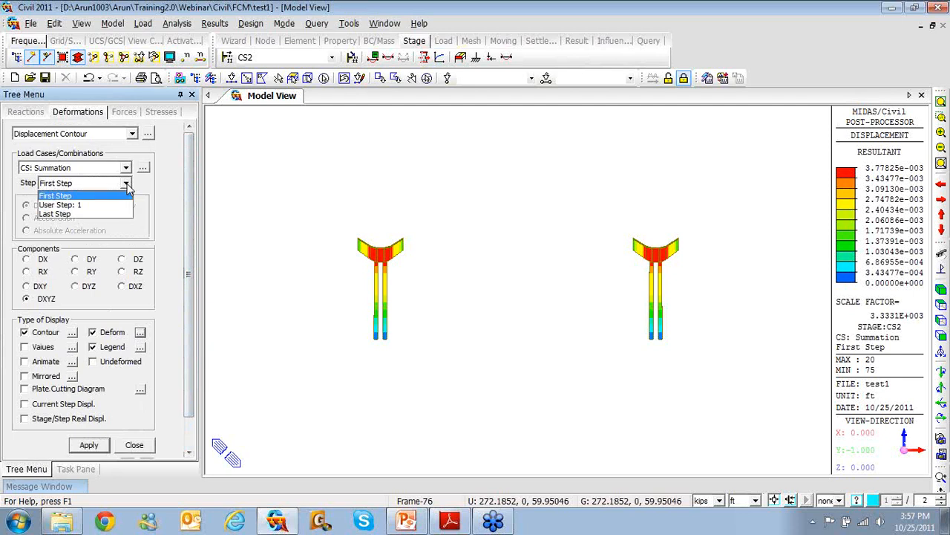
pyautogui.click(113, 205)
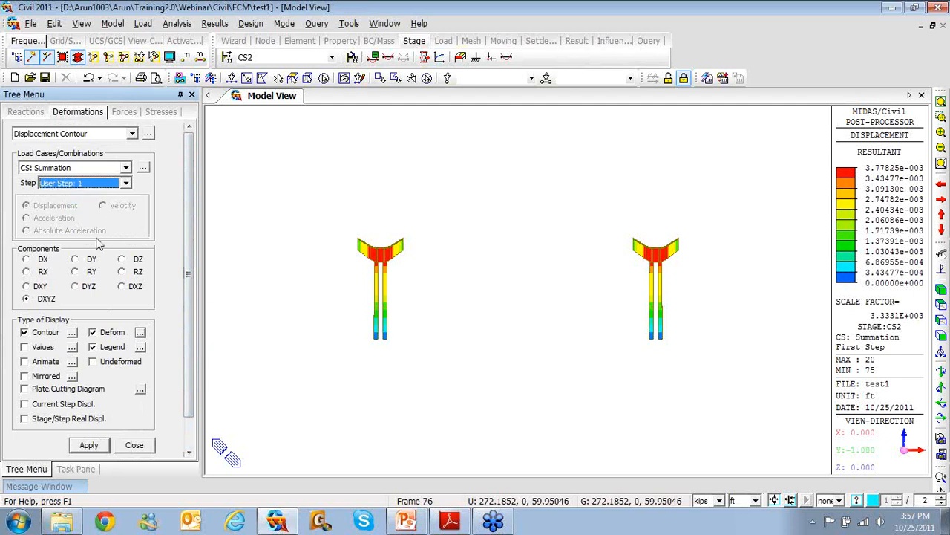
pyautogui.click(83, 446)
# Step: Display the CS2 displacement contour for the last step and examine the cantilever tips
pyautogui.click(126, 184)
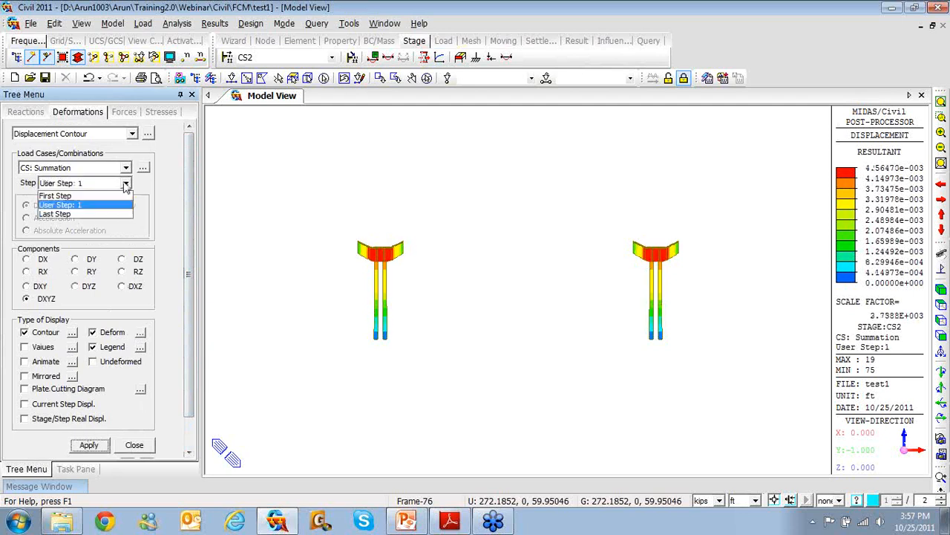
pyautogui.click(106, 215)
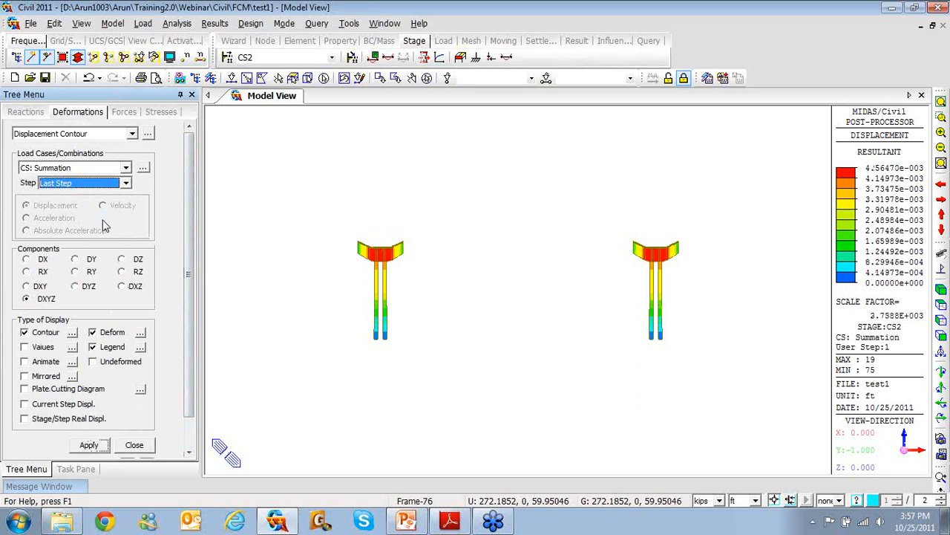
pyautogui.click(95, 447)
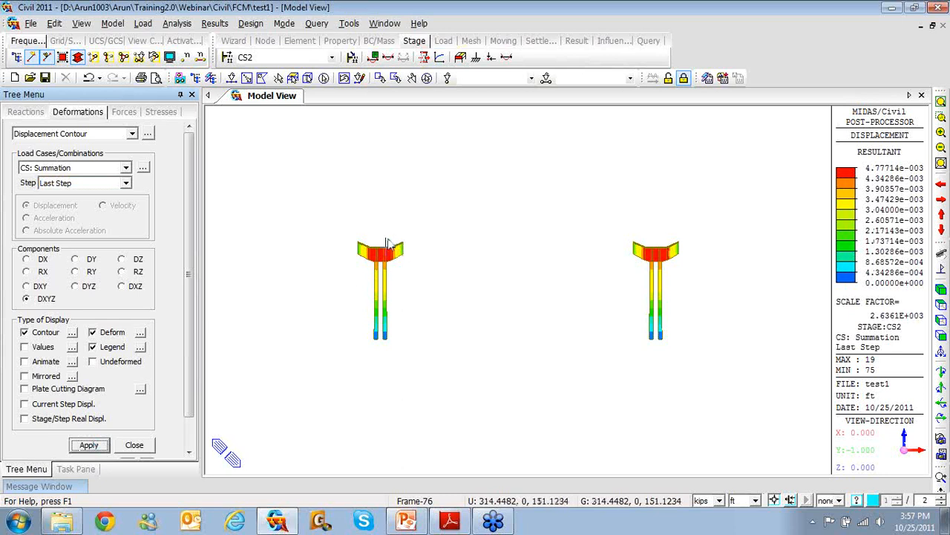
pyautogui.moveTo(403, 243)
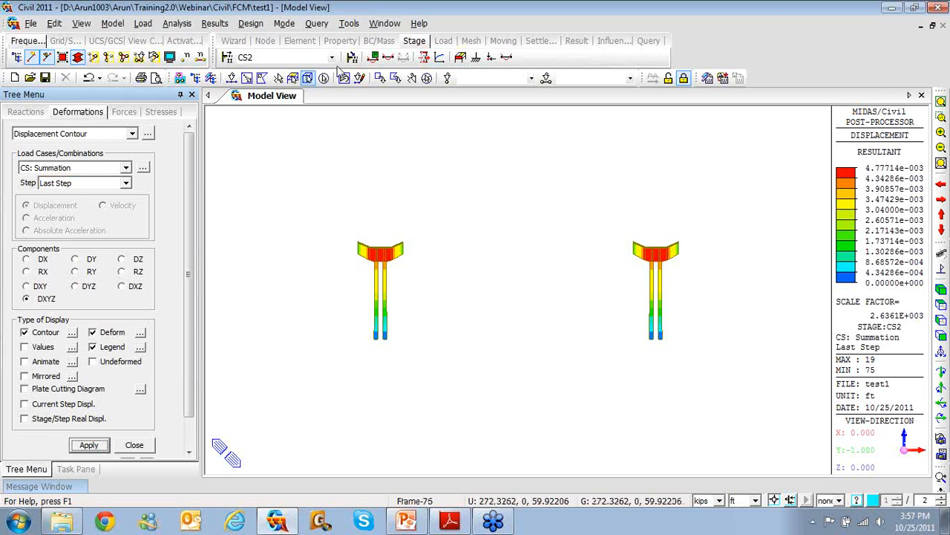
# Step: Advance through the stages to CS5 and display its displacement contour for the last step
pyautogui.click(333, 60)
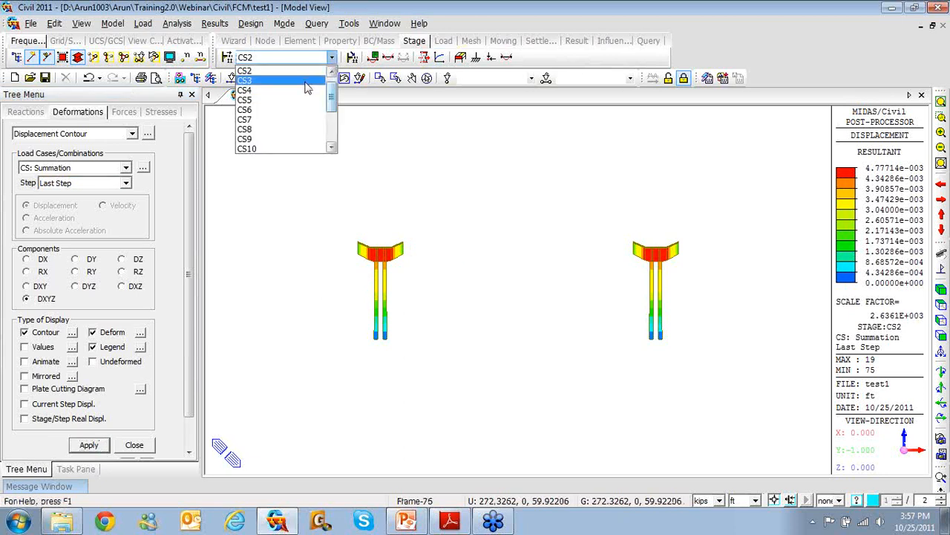
pyautogui.click(311, 85)
pyautogui.press('Down')
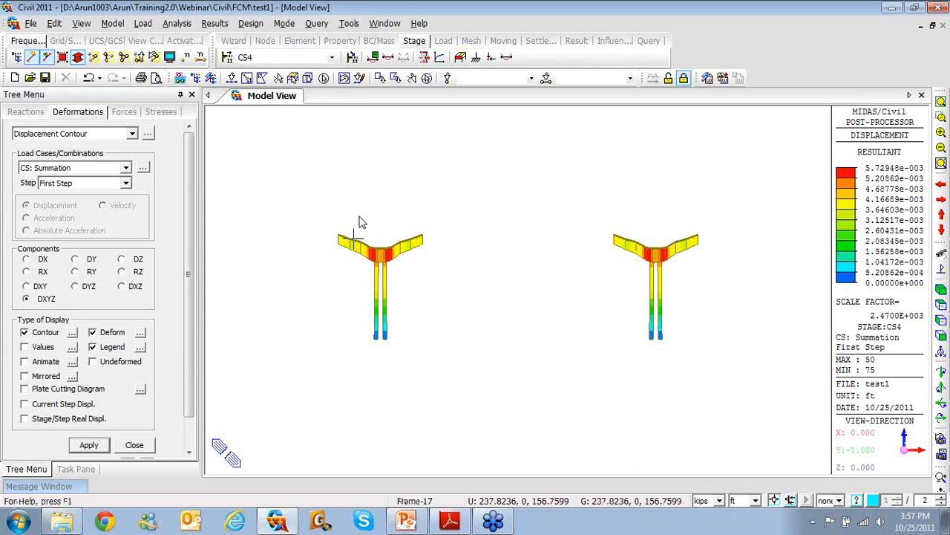
pyautogui.click(127, 183)
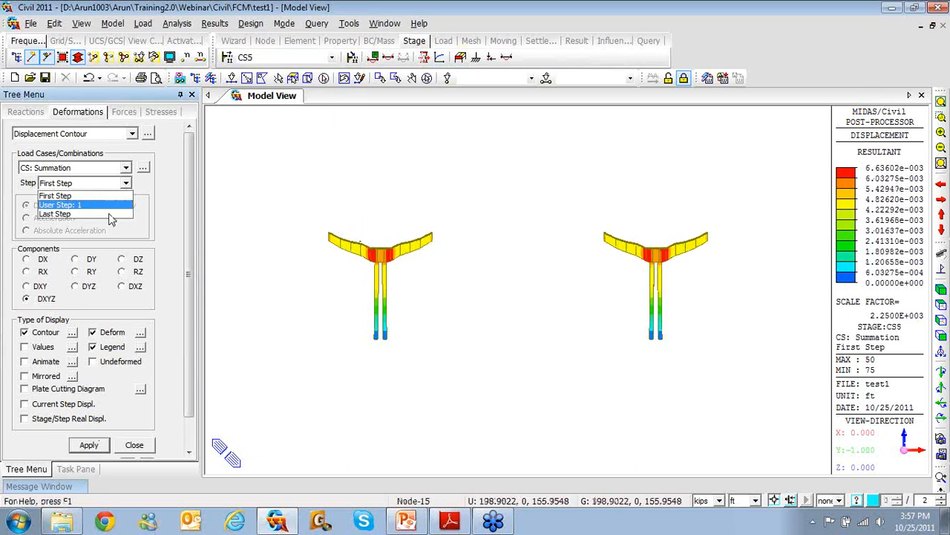
pyautogui.click(108, 212)
pyautogui.click(89, 445)
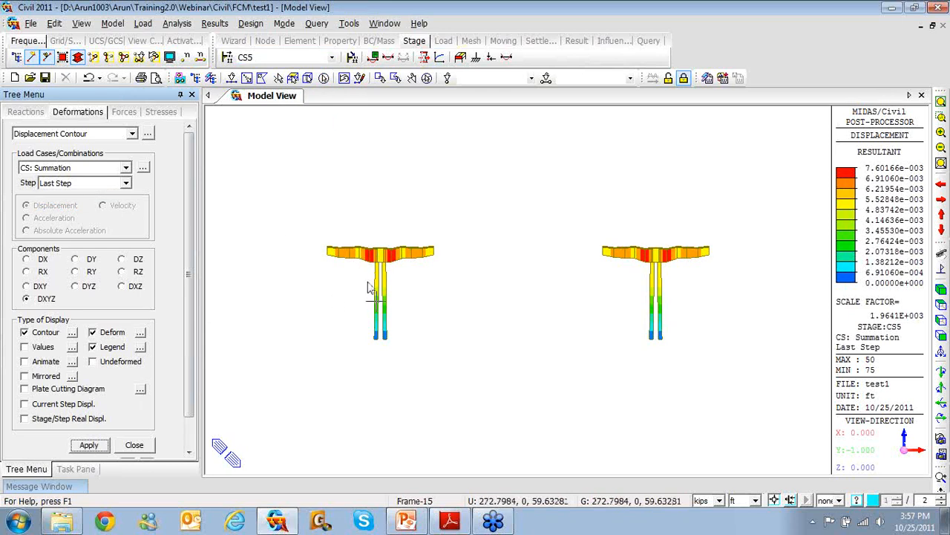
# Step: Turn on Stage/Step Real Displacement and display the displacement contour for the last step of CS5 and of CS8
pyautogui.click(25, 421)
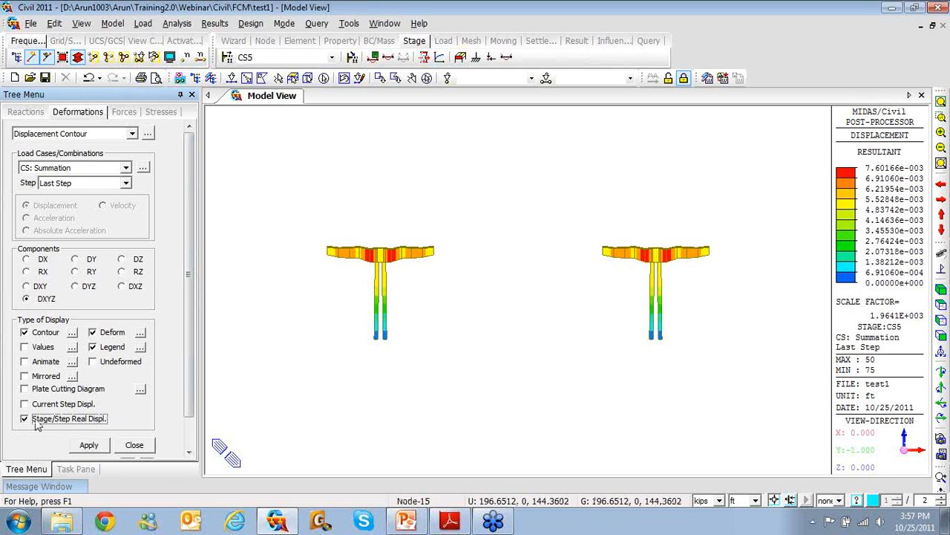
pyautogui.click(88, 445)
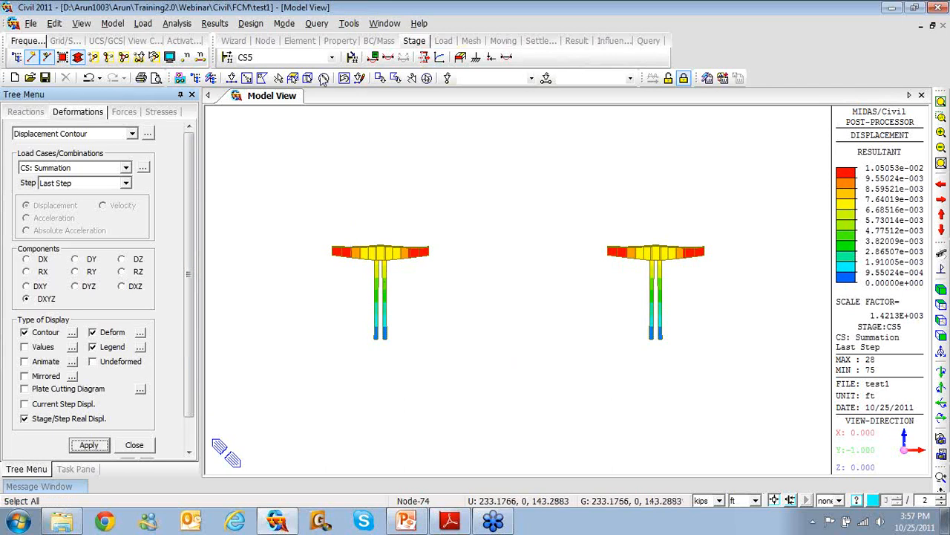
pyautogui.click(290, 57)
pyautogui.click(289, 100)
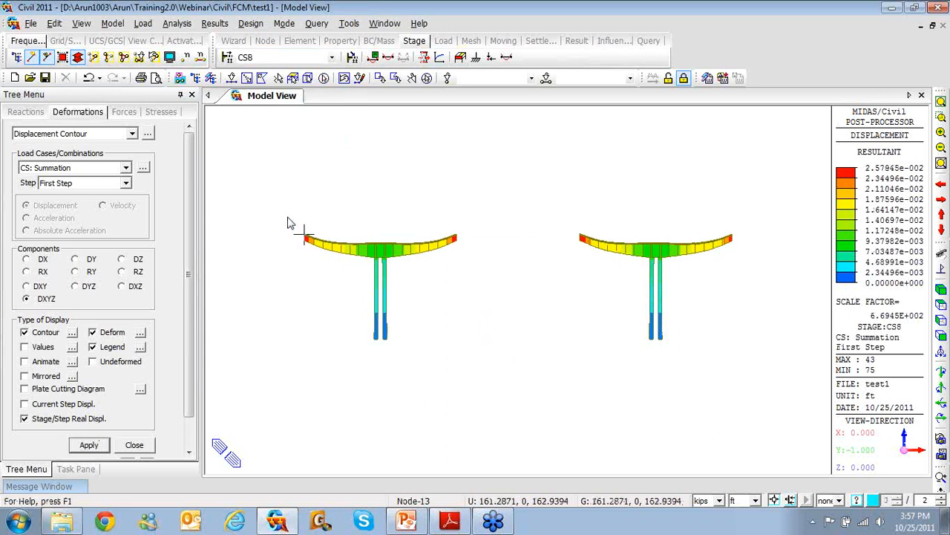
pyautogui.click(121, 184)
pyautogui.click(109, 214)
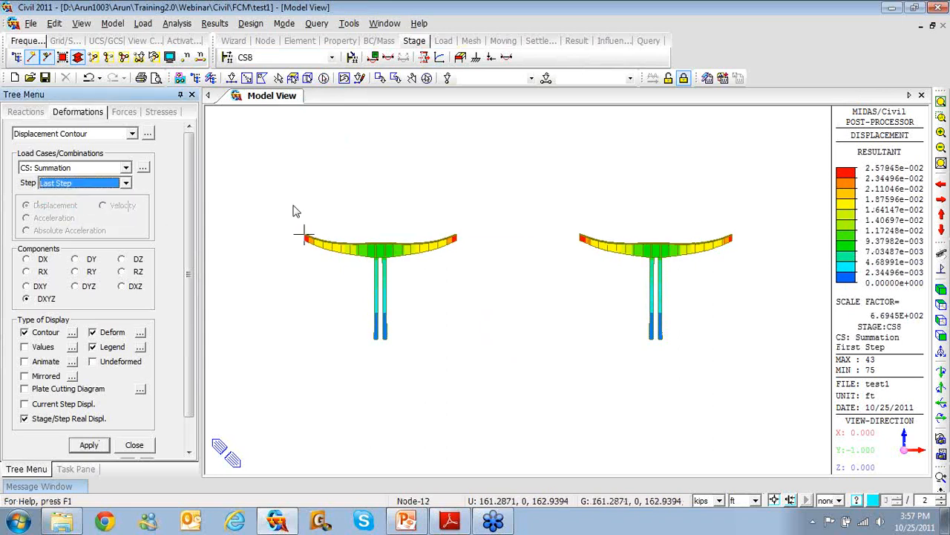
pyautogui.click(89, 445)
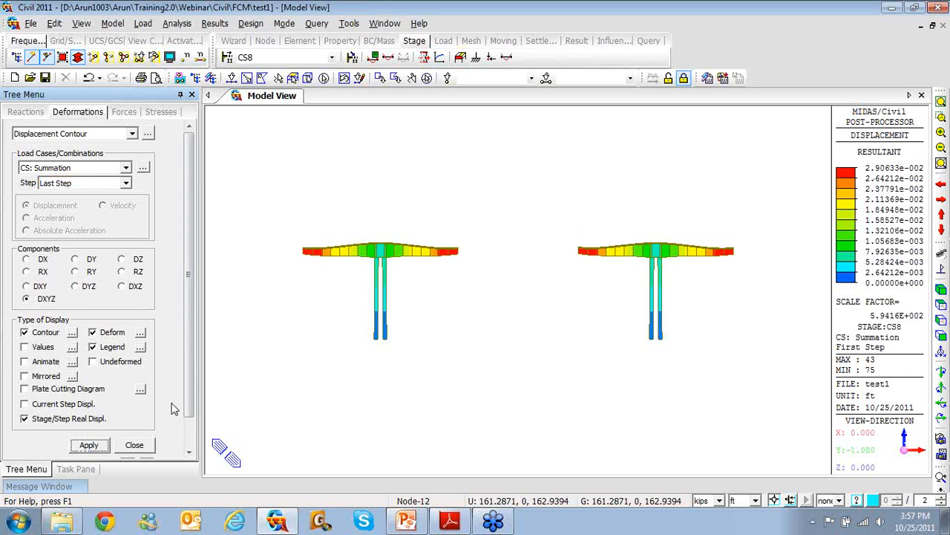
# Step: Advance from stage CS13 through CS16 to examine the real displacement contour as the spans are connected
pyautogui.click(332, 58)
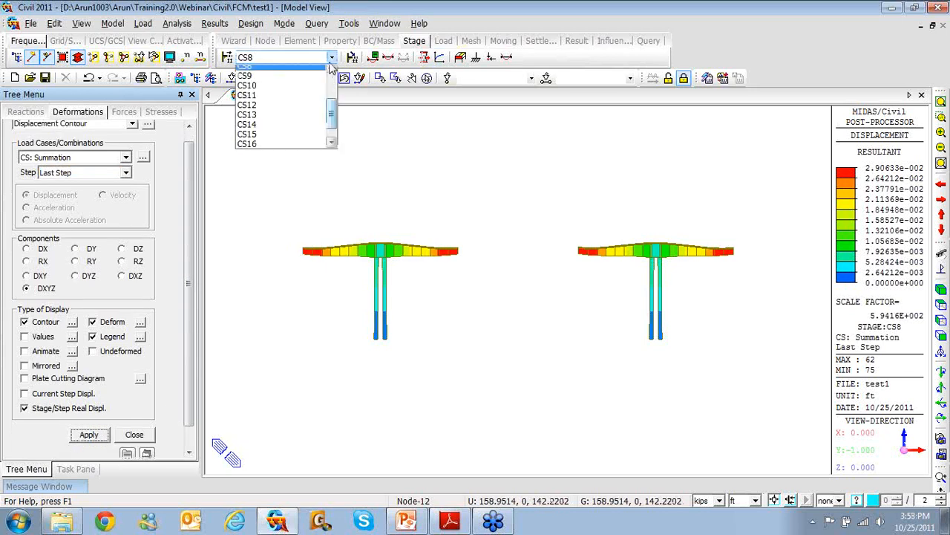
pyautogui.click(312, 119)
pyautogui.press('Down')
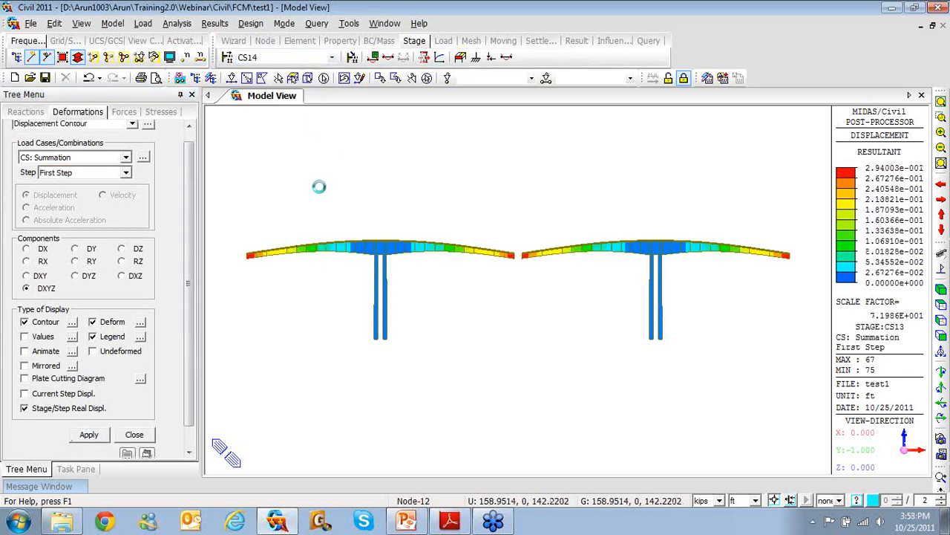
pyautogui.press('Down')
pyautogui.press('Down')
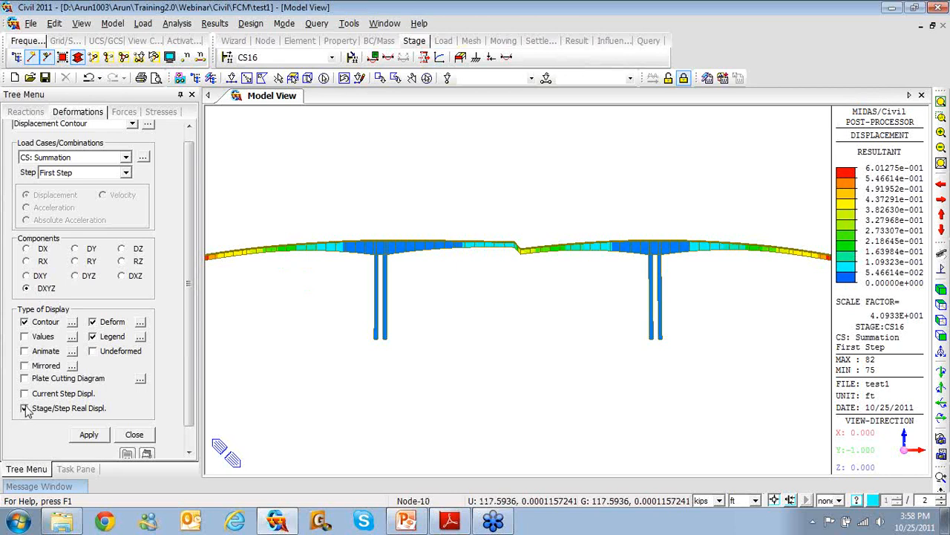
# Step: Display the CS16 last-step contour with Current Step Displacement only, and redisplay it with both the current step and real displacement options off
pyautogui.click(25, 411)
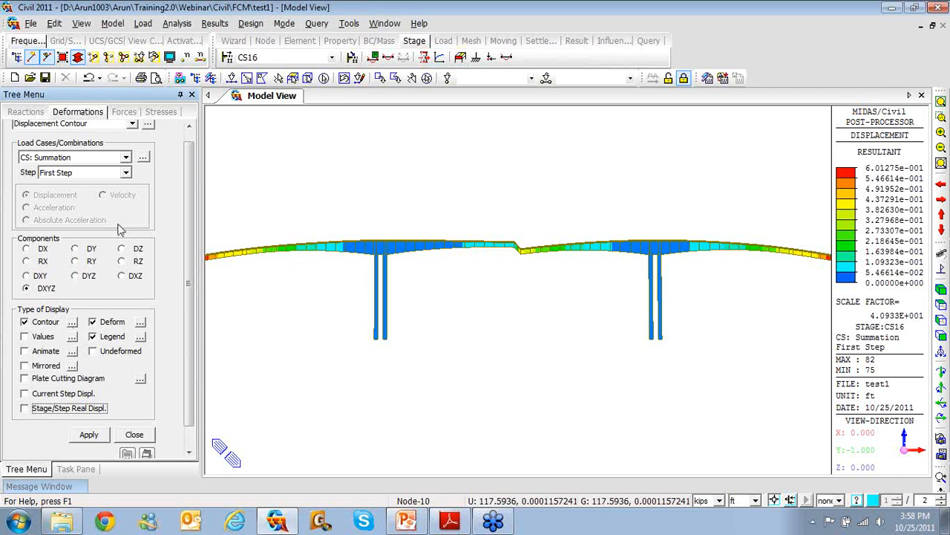
pyautogui.click(126, 173)
pyautogui.click(118, 194)
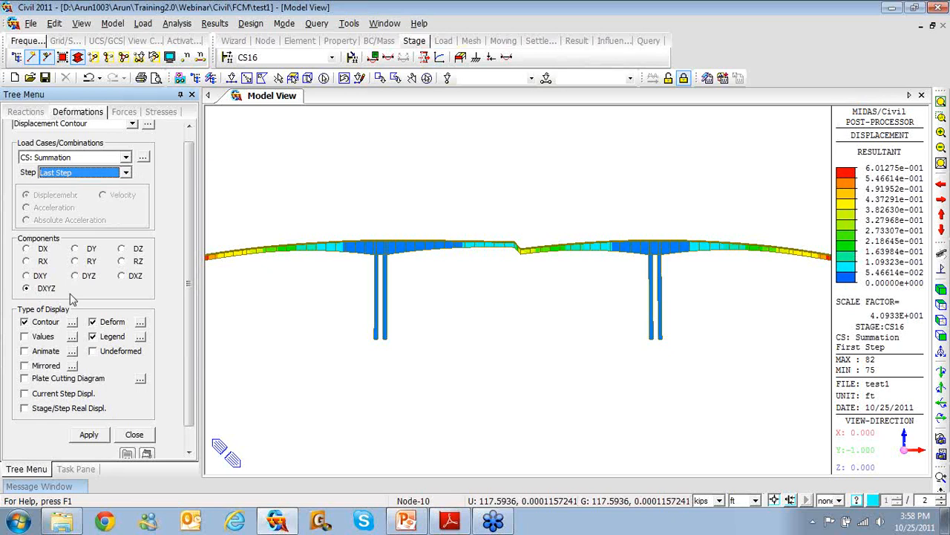
pyautogui.click(25, 393)
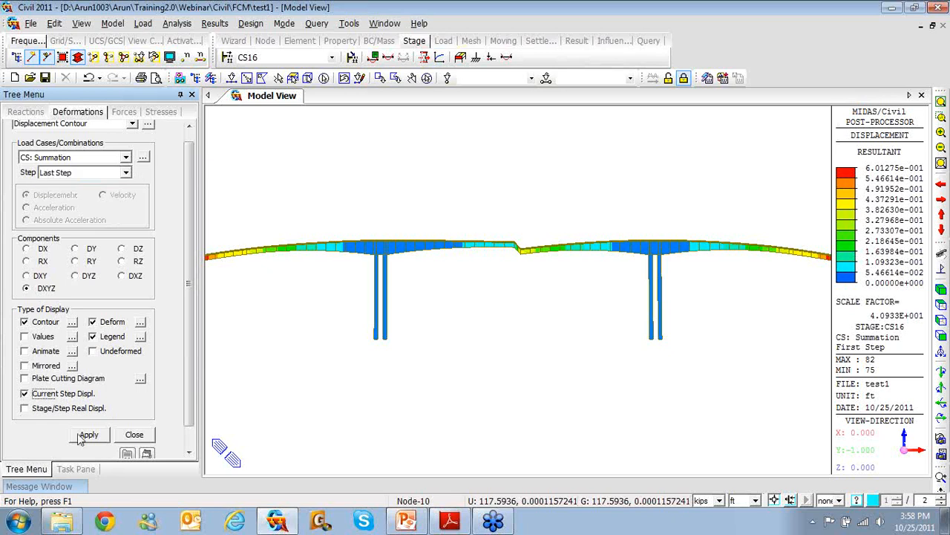
pyautogui.click(88, 435)
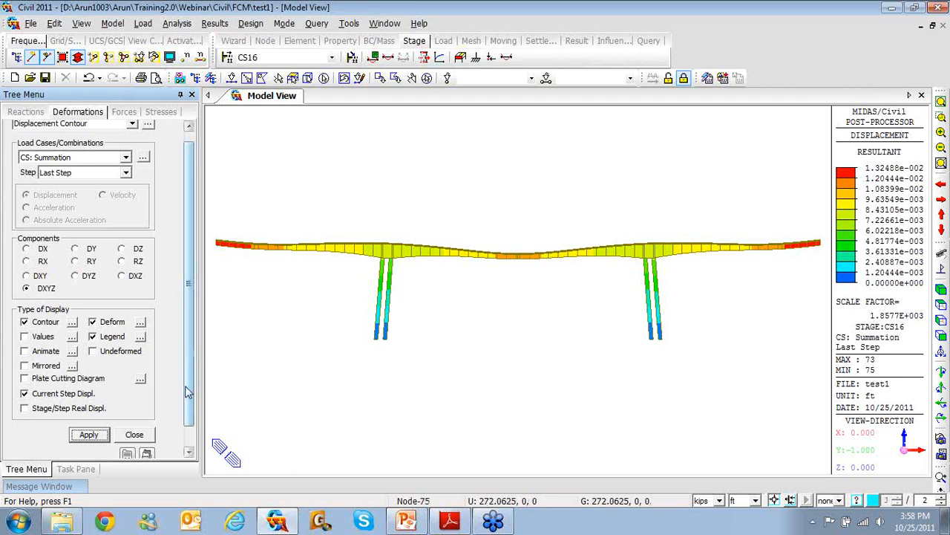
pyautogui.click(25, 395)
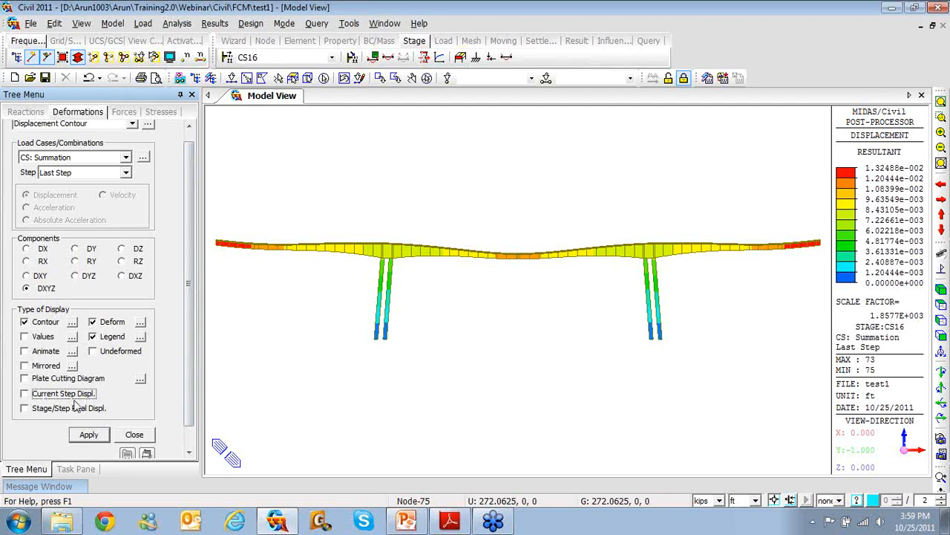
pyautogui.click(86, 440)
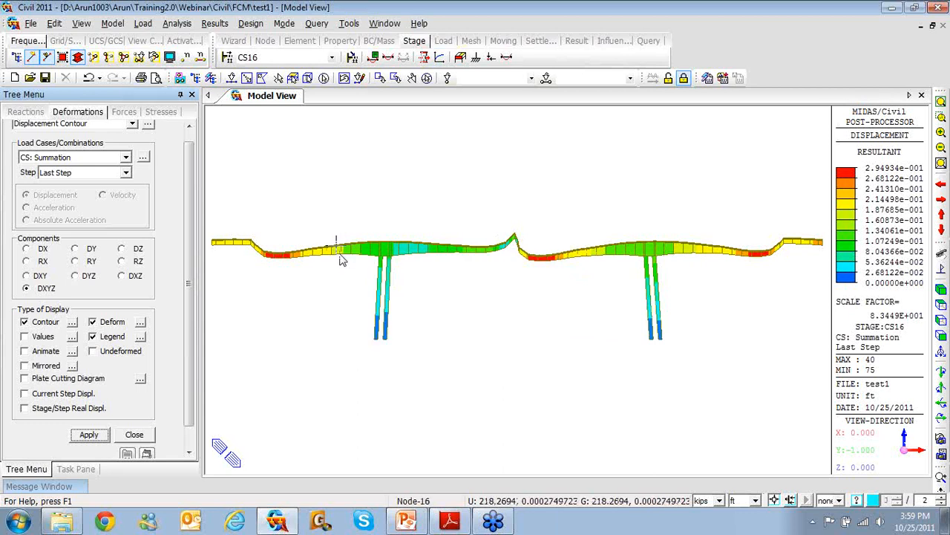
# Step: Define the FCM camber control with the BridgeGirder element group, SupportNode node group and KeySegAll key-segment group
pyautogui.click(208, 24)
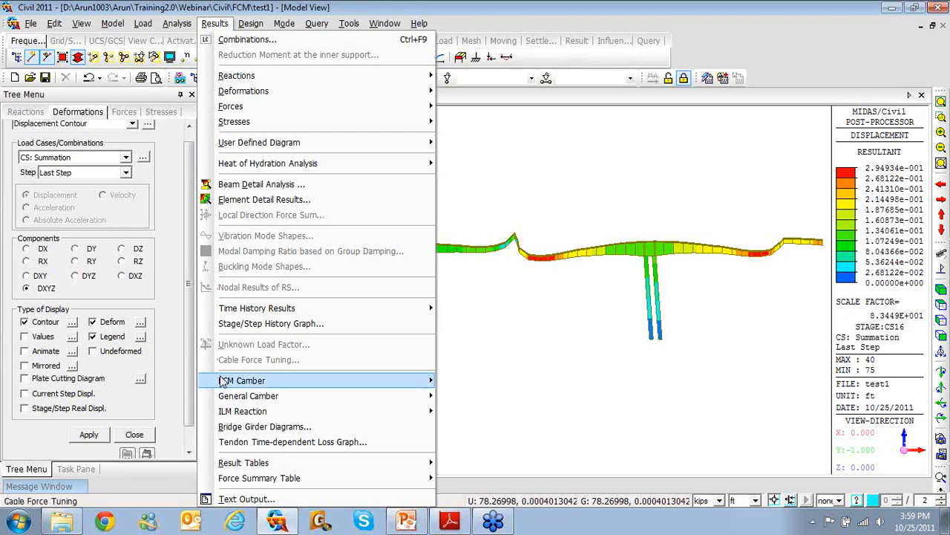
pyautogui.moveTo(223, 380)
pyautogui.click(475, 382)
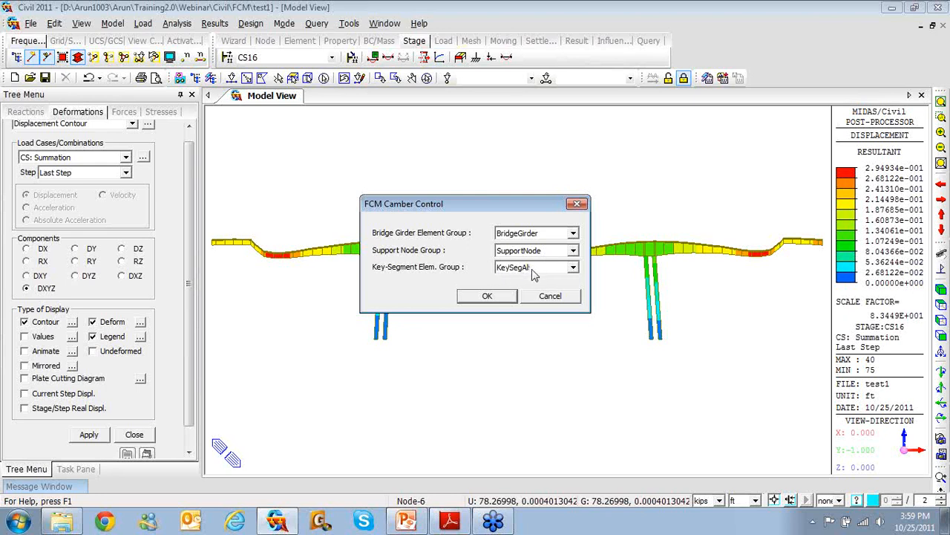
pyautogui.click(487, 295)
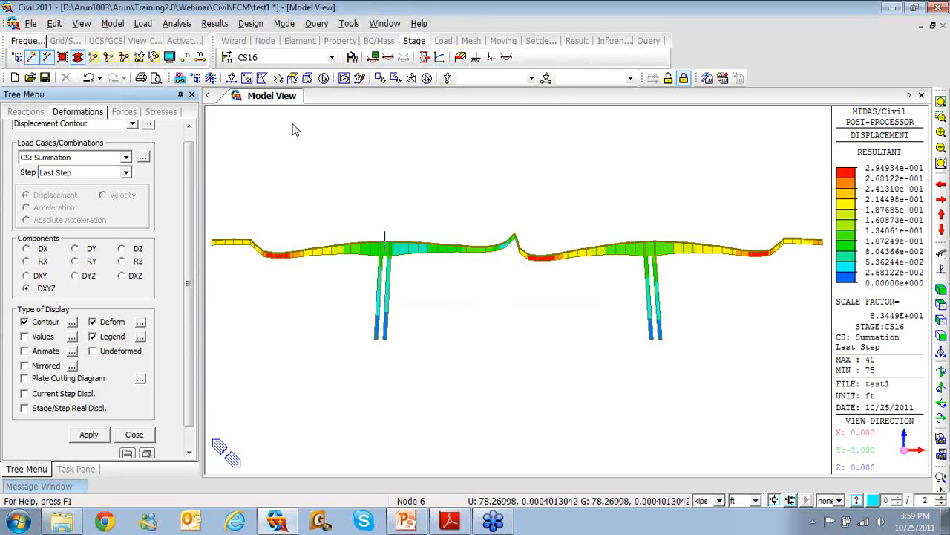
# Step: Generate the FCM camber control graph for the Summation load case and maximize its window
pyautogui.click(215, 23)
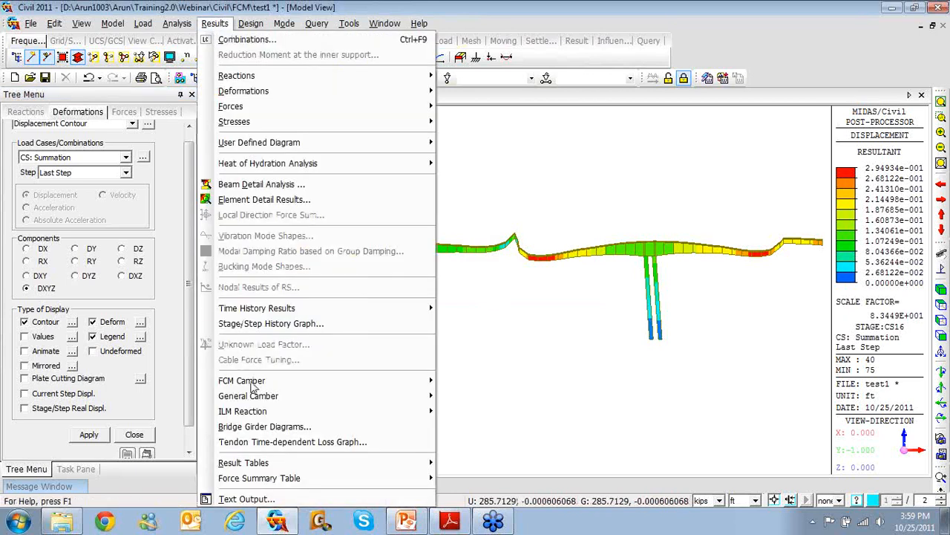
pyautogui.moveTo(250, 382)
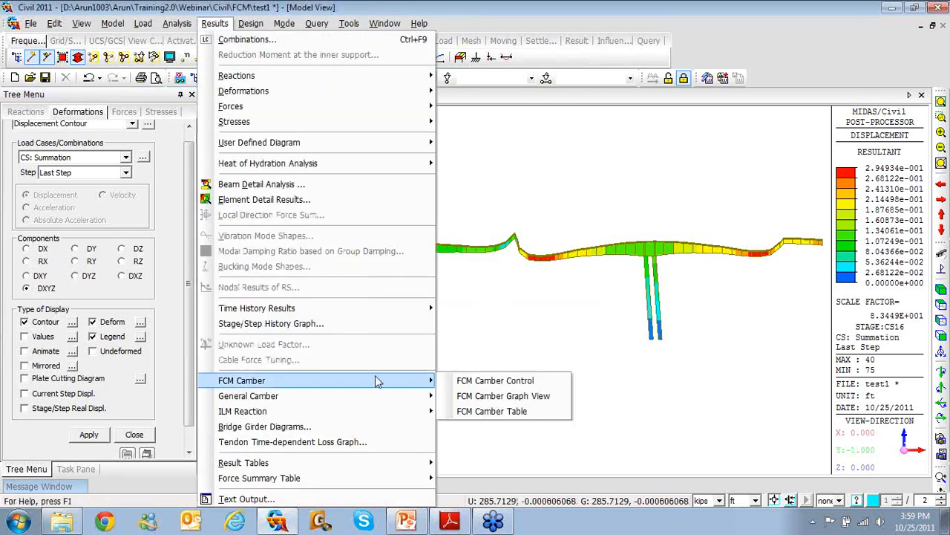
pyautogui.click(467, 399)
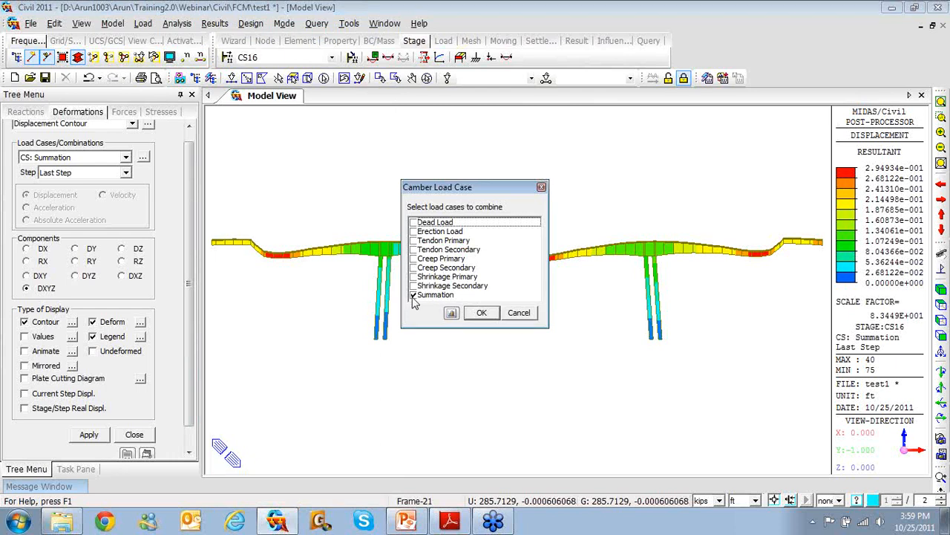
pyautogui.click(479, 315)
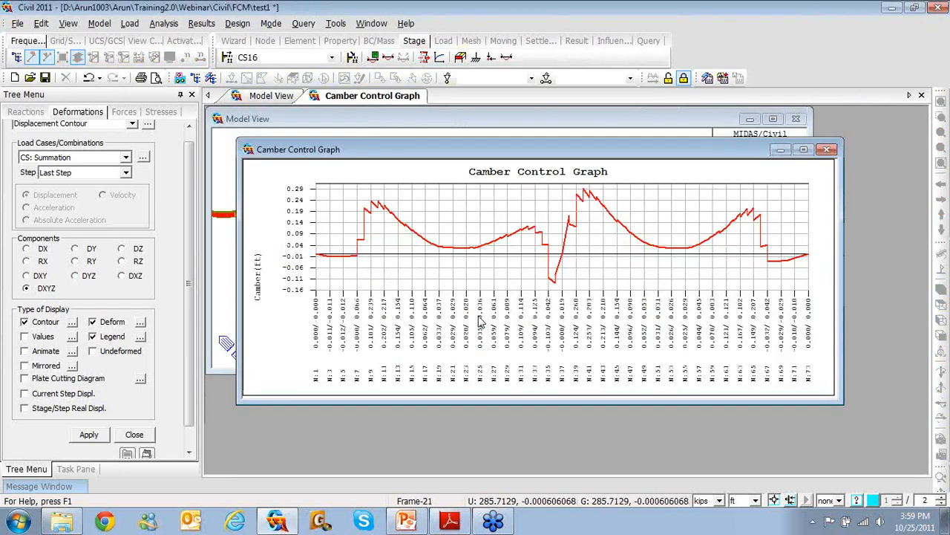
pyautogui.click(808, 150)
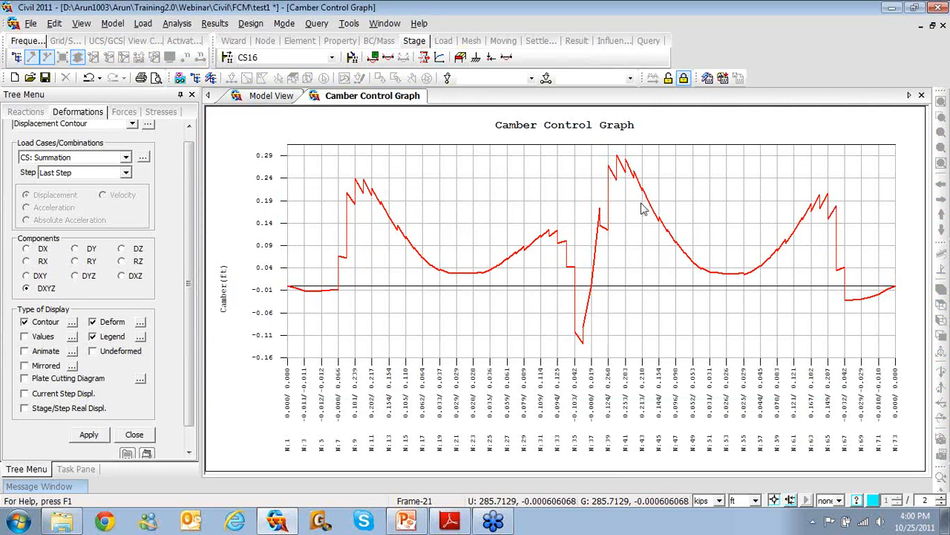
# Step: Examine the camber steps between nodes 13 and 17 on the graph and restore the full graph range
pyautogui.moveTo(385, 229); pyautogui.dragTo(422, 239)
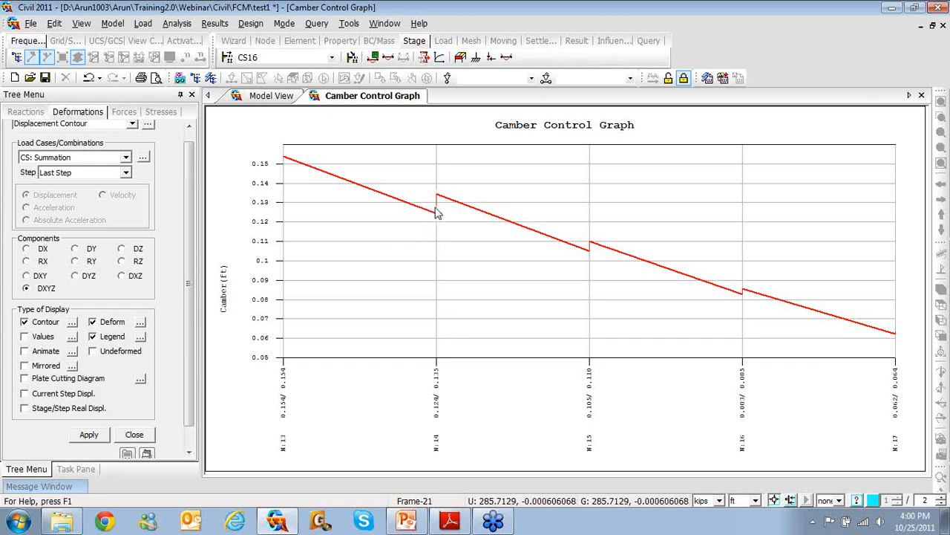
pyautogui.moveTo(440, 219)
pyautogui.moveTo(439, 202)
pyautogui.rightClick(522, 271)
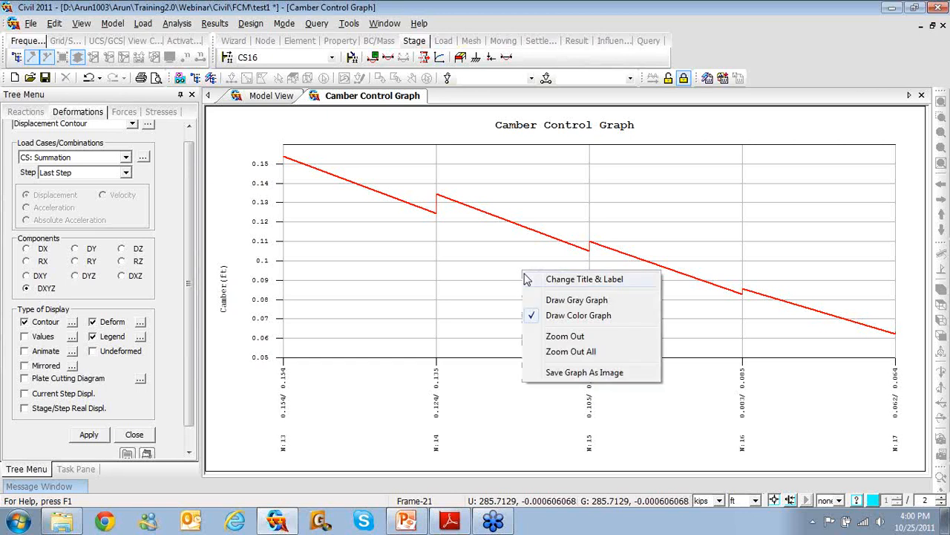
pyautogui.click(552, 352)
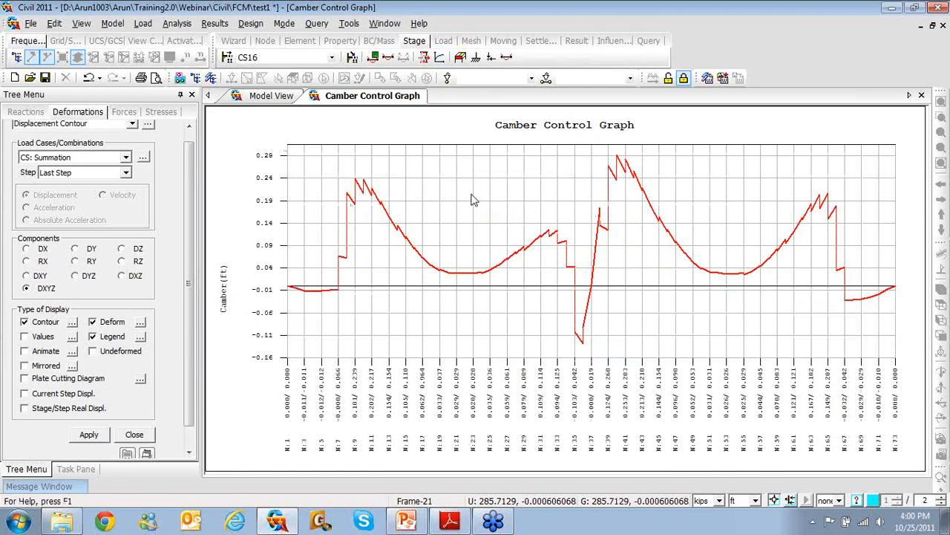
# Step: Generate the FCM camber table for the Summation load case
pyautogui.click(215, 23)
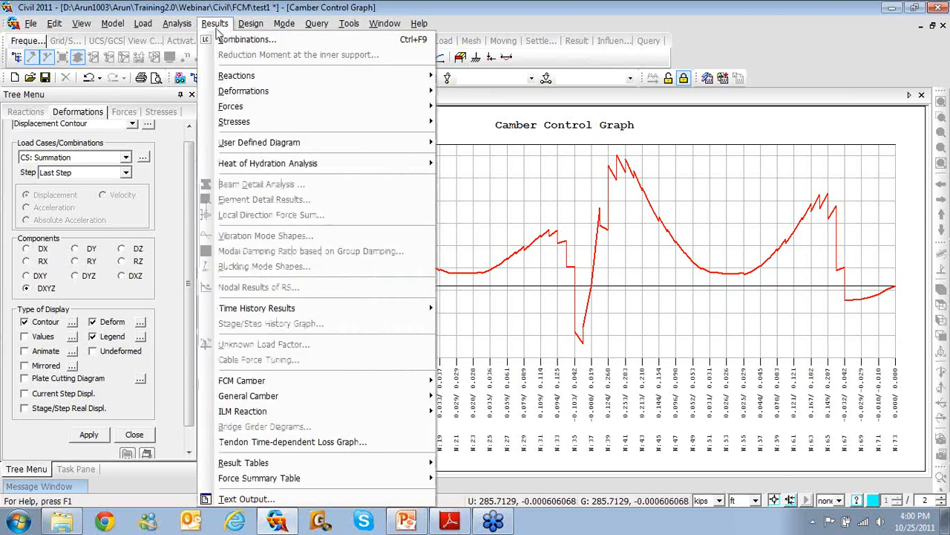
pyautogui.moveTo(311, 384)
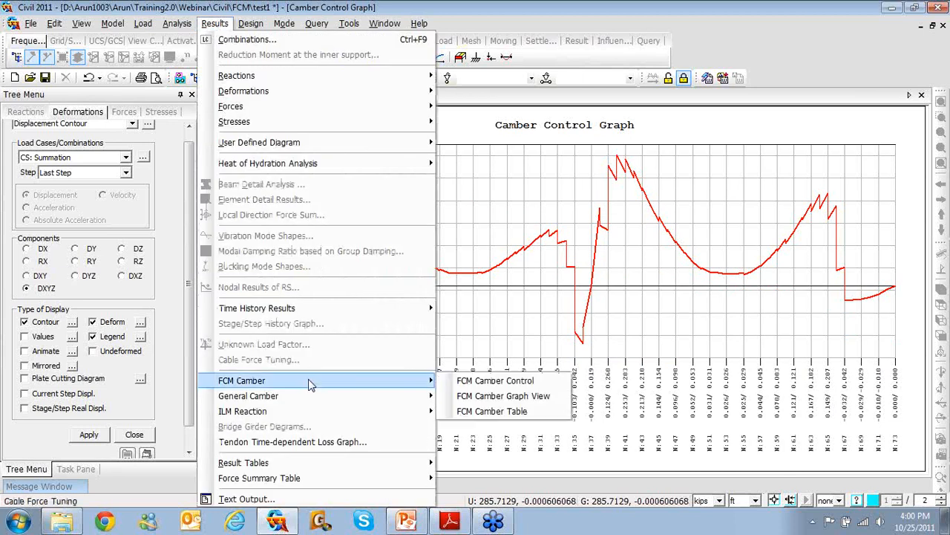
pyautogui.click(468, 418)
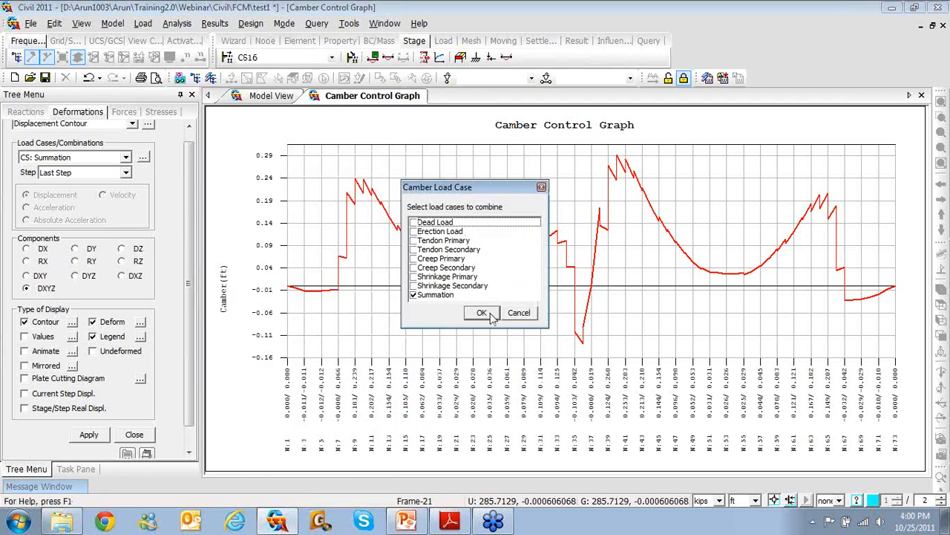
pyautogui.click(481, 312)
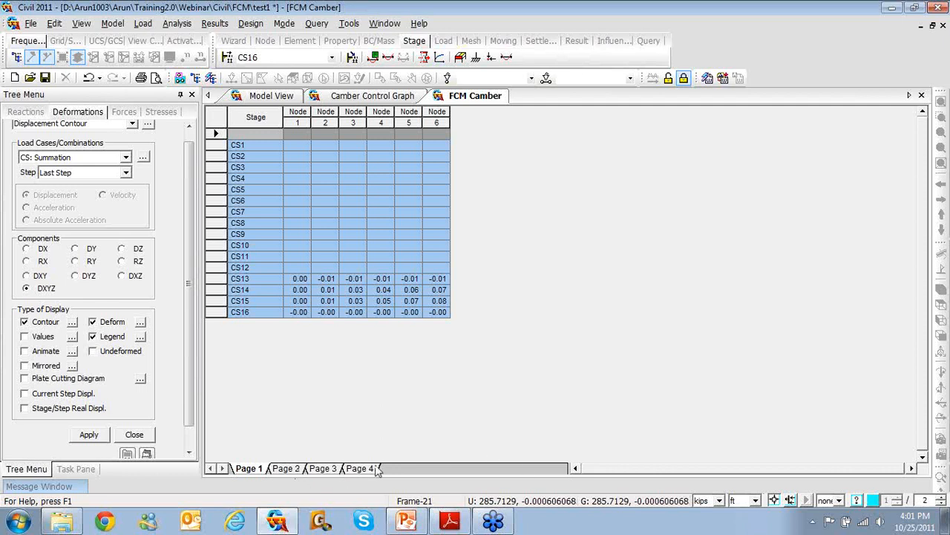
# Step: Review pages 2 to 4 of the FCM camber table, and close both the table and the camber graph
pyautogui.click(285, 469)
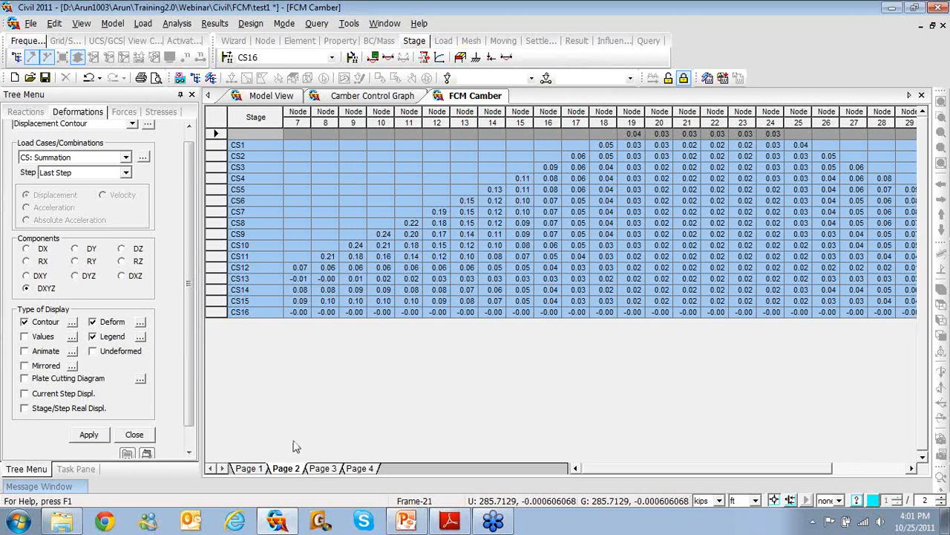
pyautogui.click(323, 468)
pyautogui.click(358, 468)
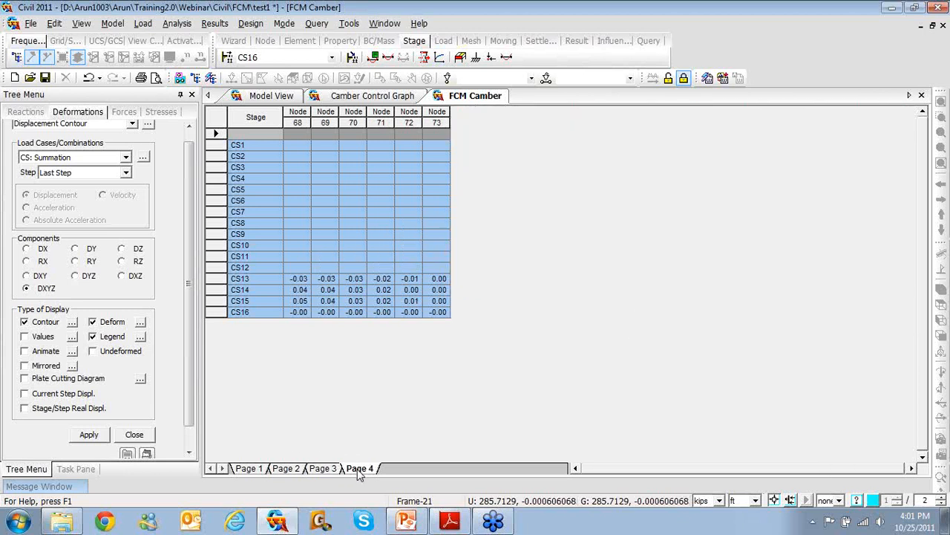
pyautogui.click(921, 97)
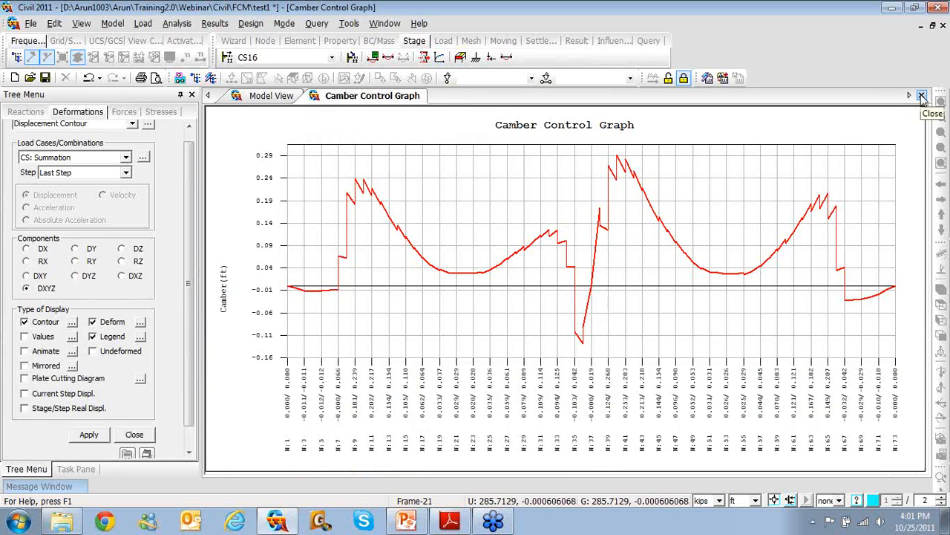
pyautogui.click(921, 98)
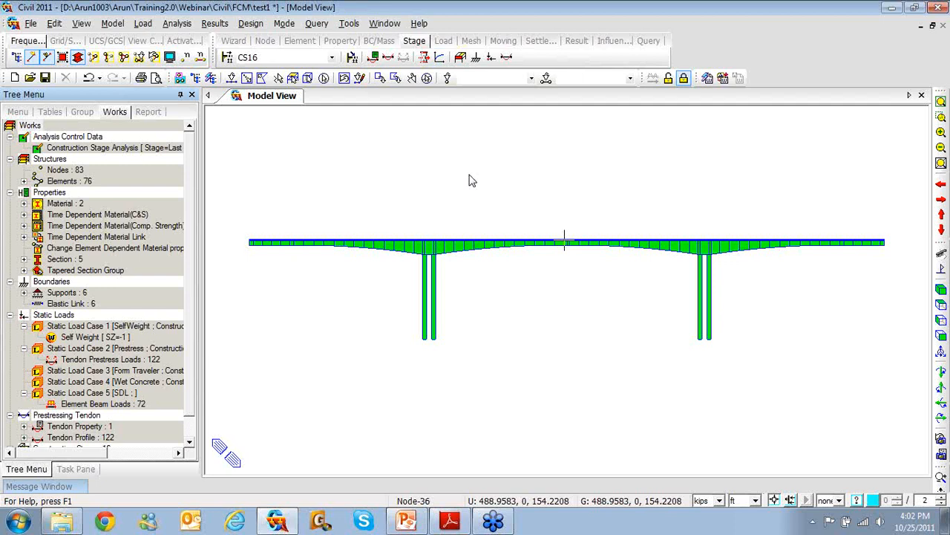
# Step: Animate the time-dependent loss graph for tendon Top01-01 through the construction stages, and close the graph
pyautogui.click(214, 24)
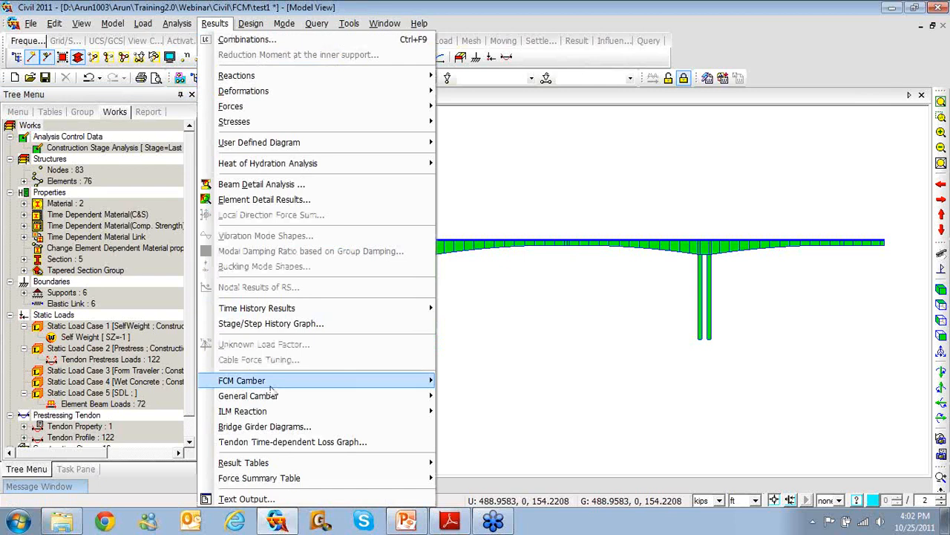
pyautogui.click(266, 442)
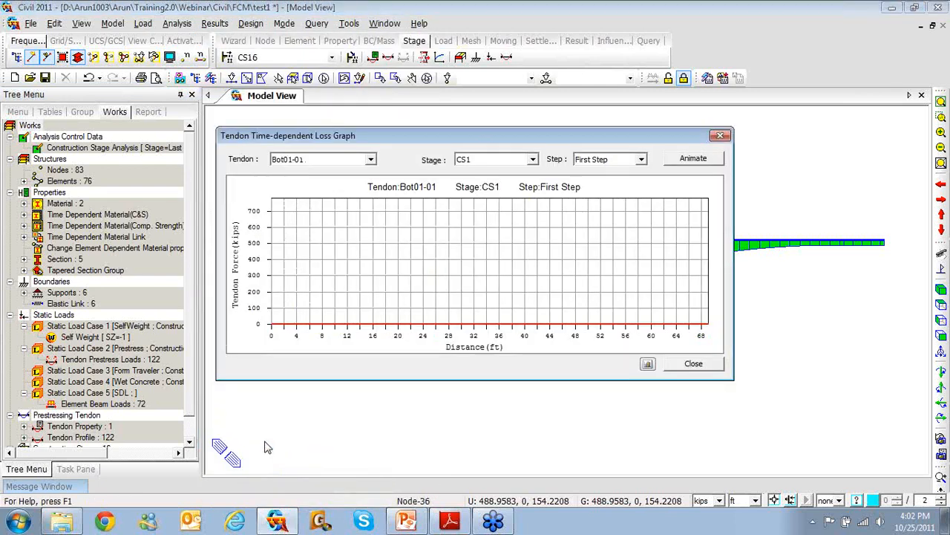
pyautogui.click(372, 160)
pyautogui.moveTo(372, 180); pyautogui.dragTo(373, 188)
pyautogui.click(373, 216)
pyautogui.click(373, 216)
pyautogui.click(373, 216)
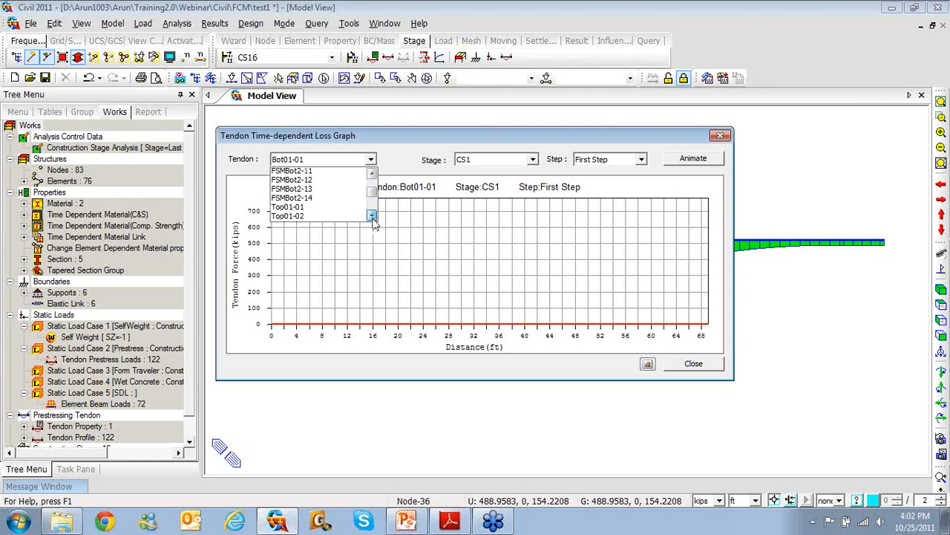
pyautogui.click(372, 216)
pyautogui.click(328, 206)
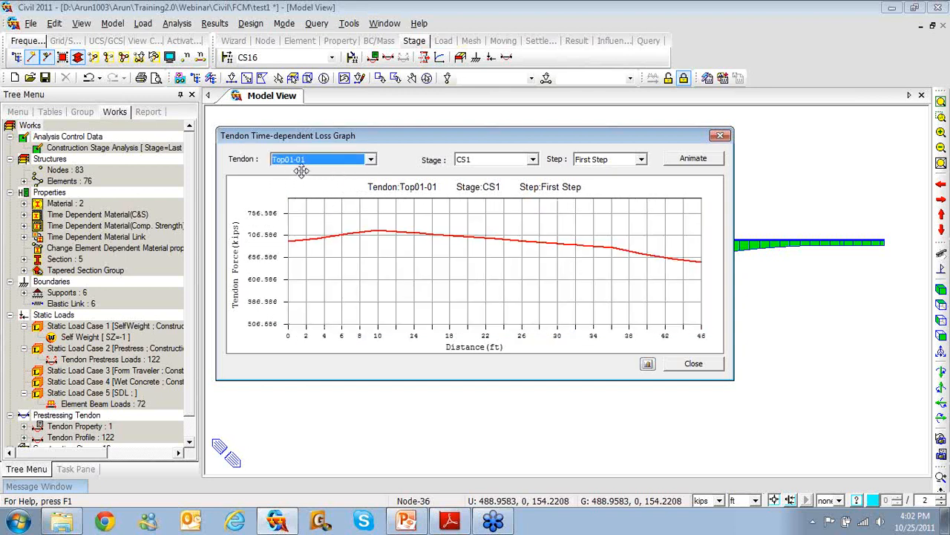
pyautogui.click(689, 165)
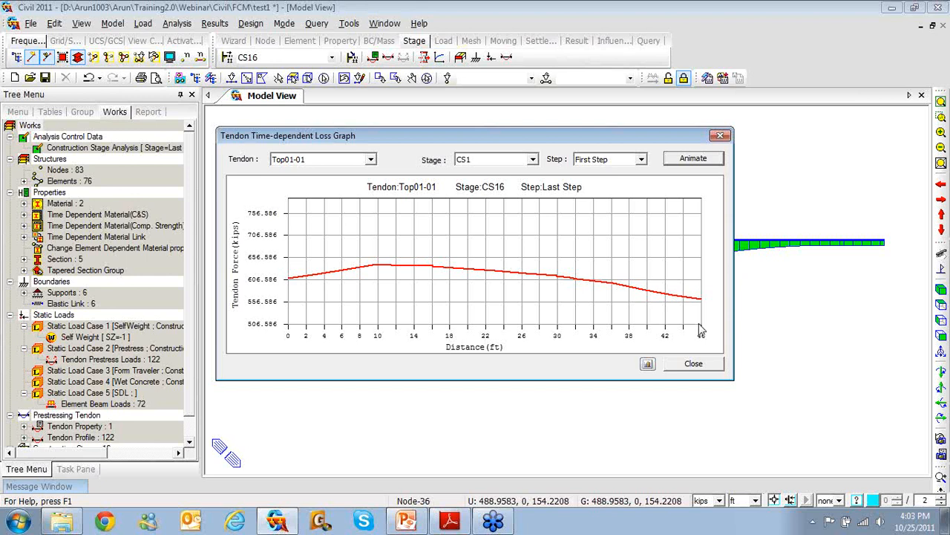
pyautogui.click(694, 364)
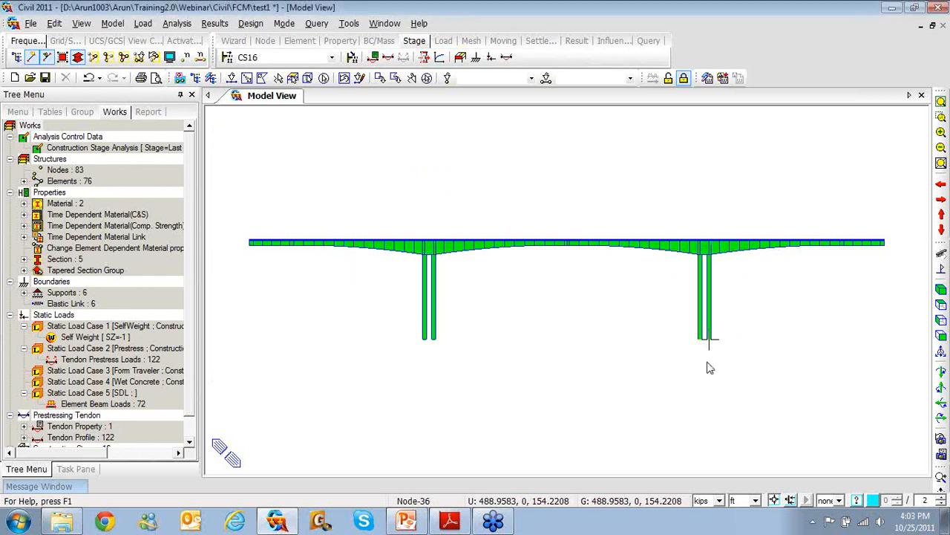
# Step: Generate the tendon loss table for tendon group Top-P 1-1 at construction stage CS16
pyautogui.click(225, 27)
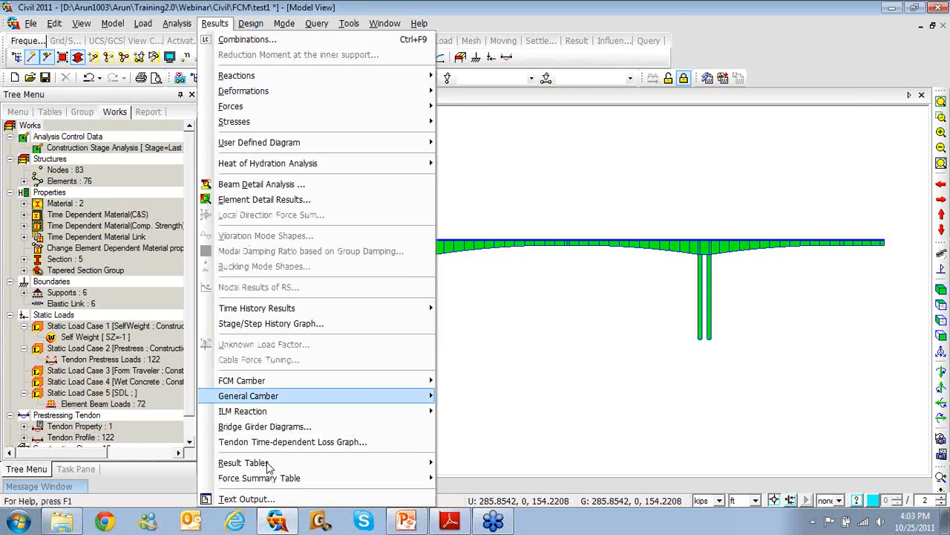
pyautogui.moveTo(269, 465)
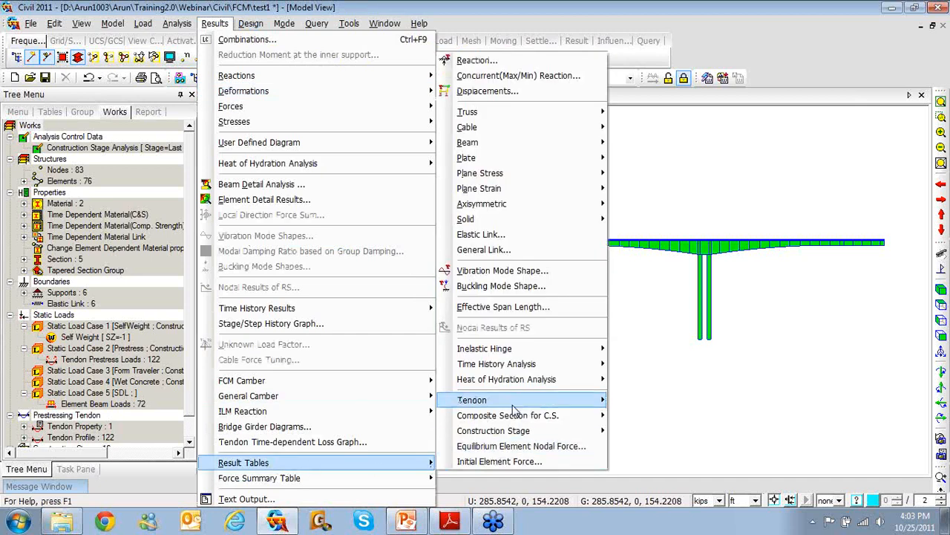
pyautogui.moveTo(513, 408)
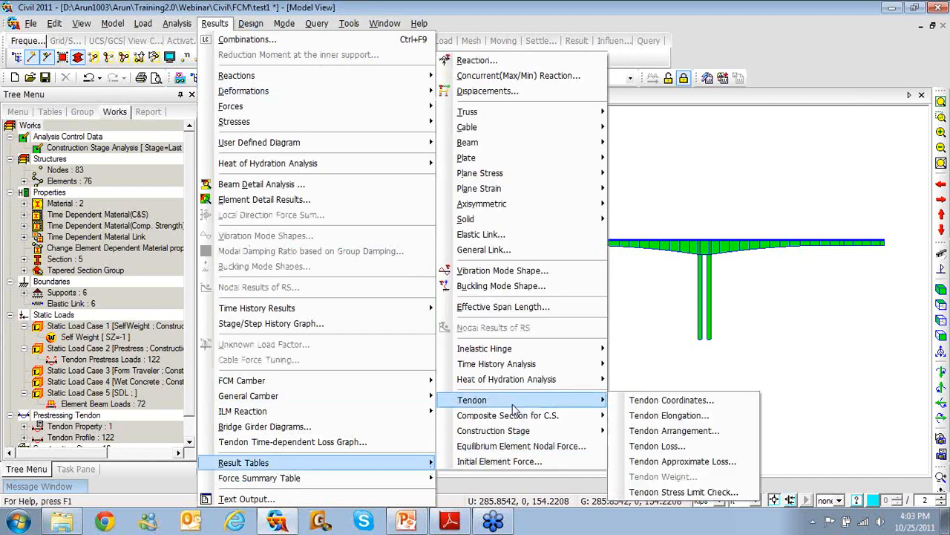
pyautogui.click(653, 446)
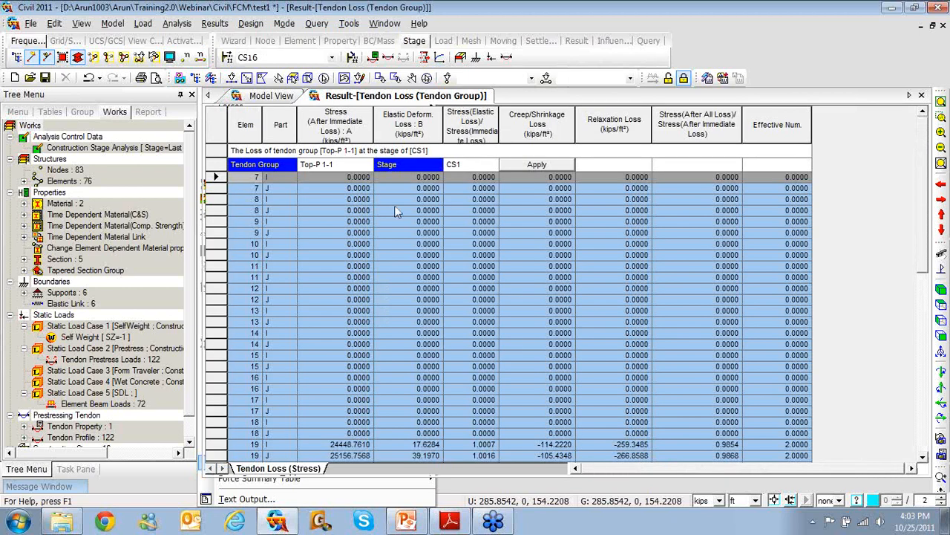
pyautogui.click(494, 166)
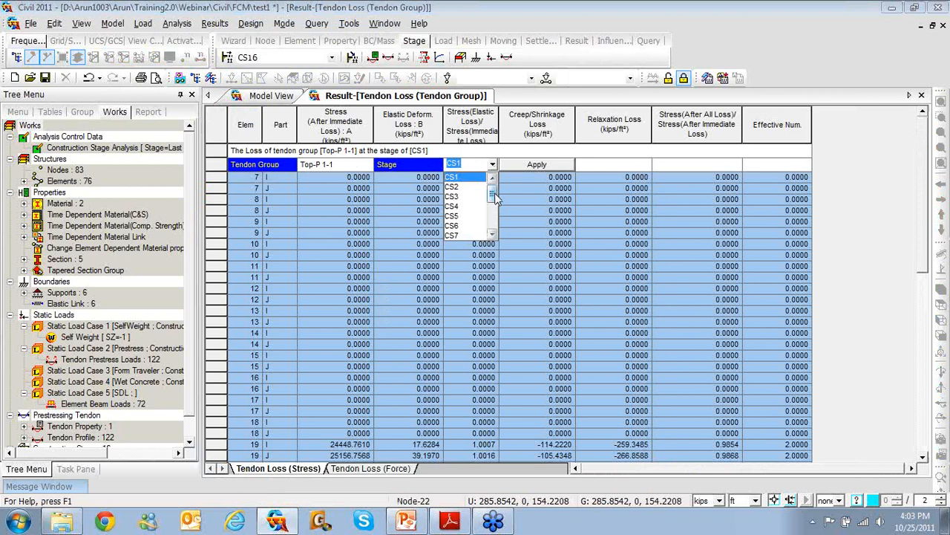
pyautogui.moveTo(495, 195); pyautogui.dragTo(495, 231)
pyautogui.click(465, 236)
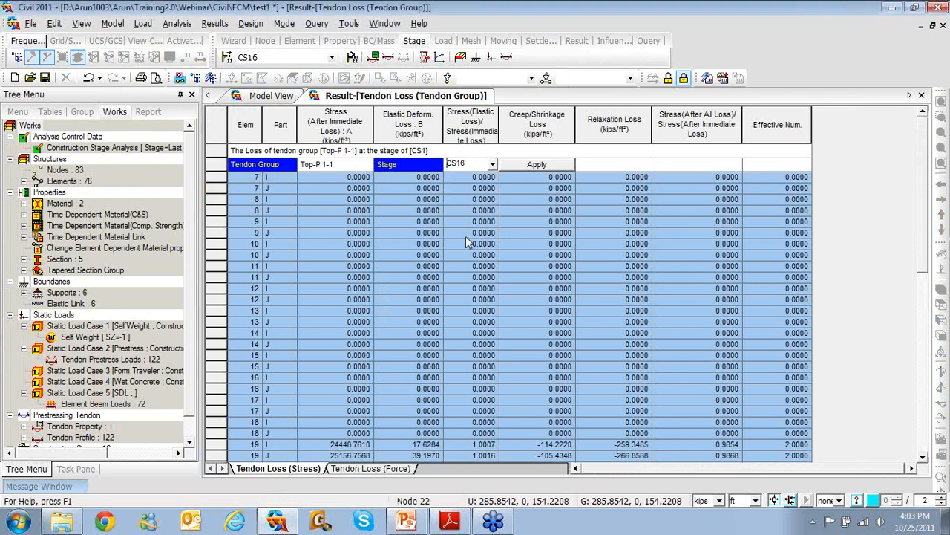
pyautogui.click(538, 165)
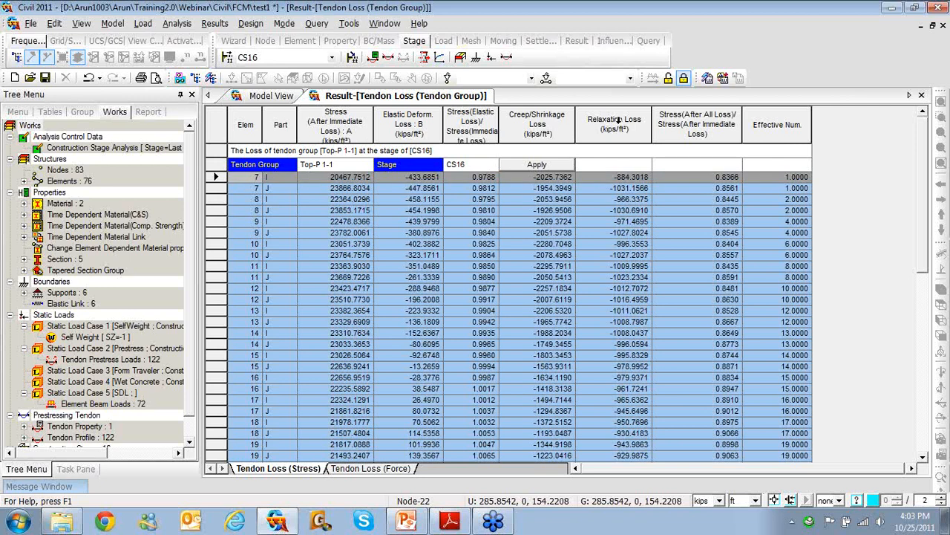
# Step: Change the length unit to inches and check the table's additional output options without choosing any
pyautogui.click(755, 499)
pyautogui.click(747, 480)
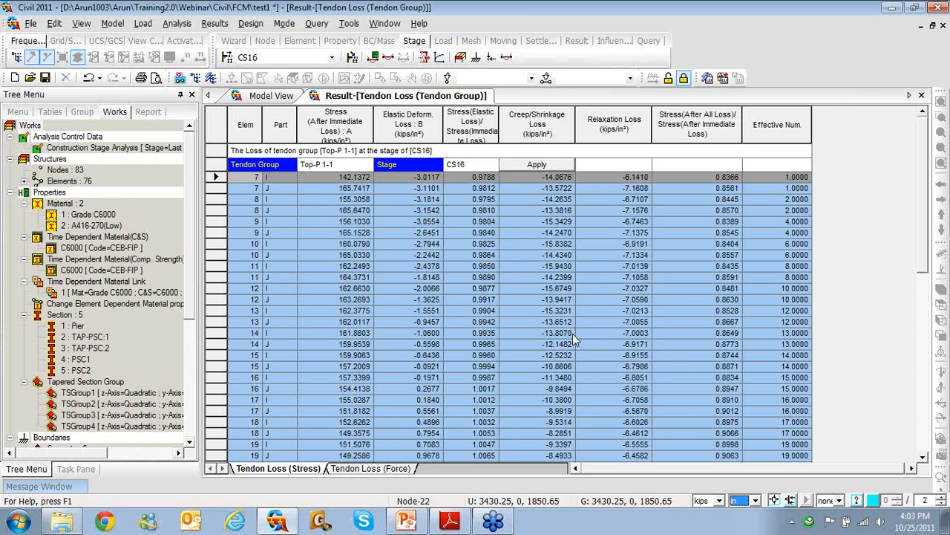
pyautogui.rightClick(399, 261)
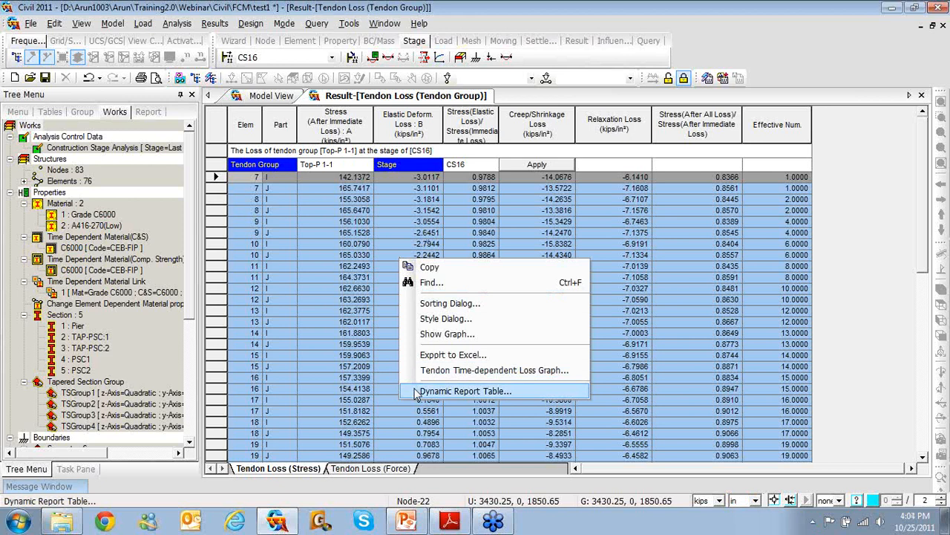
pyautogui.click(330, 313)
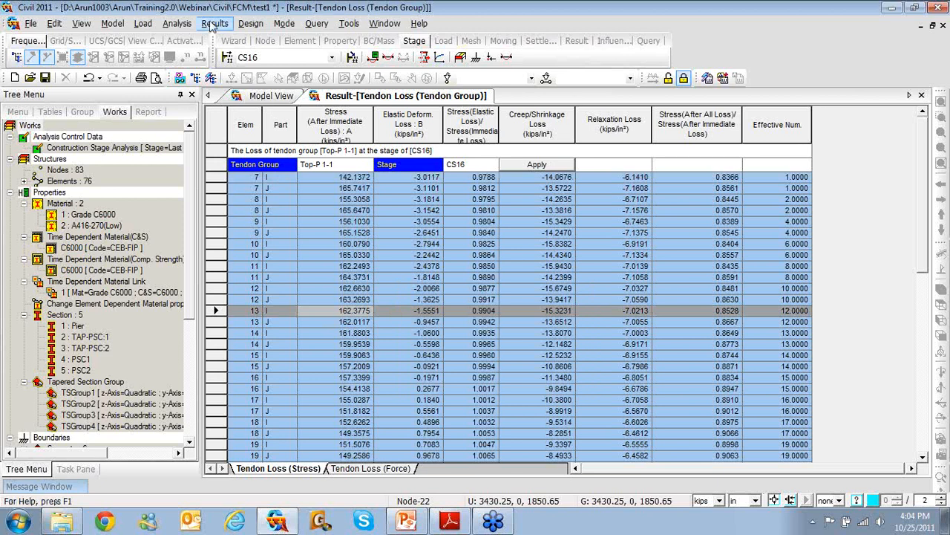
# Step: Open the result table listing the tendon coordinates
pyautogui.click(214, 23)
pyautogui.moveTo(354, 468)
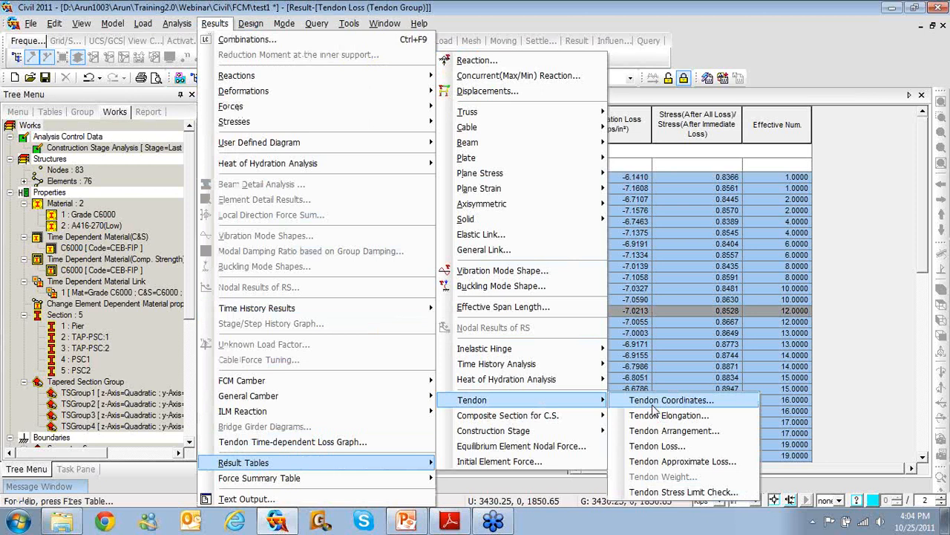
pyautogui.click(653, 402)
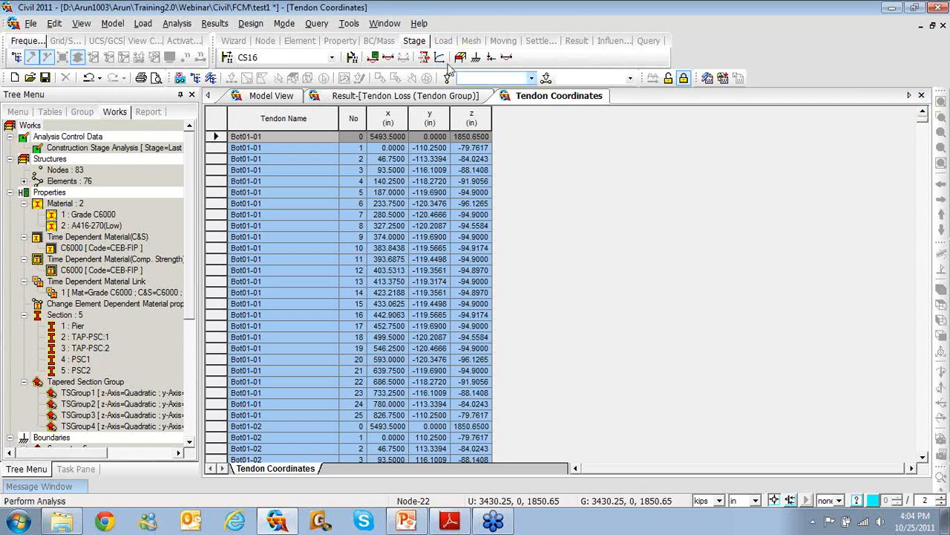
# Step: Generate the tendon stress limit check for records 1to122 with limits of 0.7 fpu at anchorage, 0.74 fpu away from anchorage and 0.8 fpy at service
pyautogui.click(214, 23)
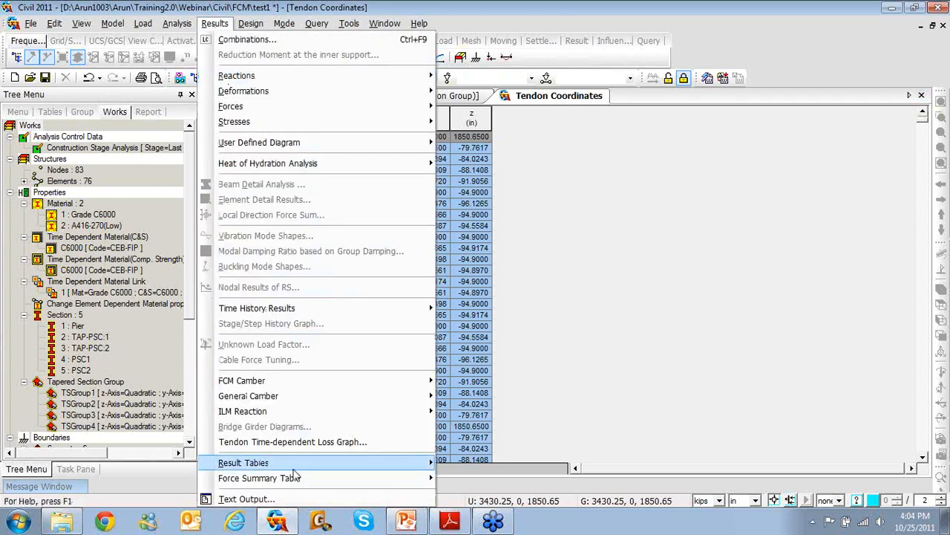
pyautogui.moveTo(299, 468)
pyautogui.moveTo(478, 400)
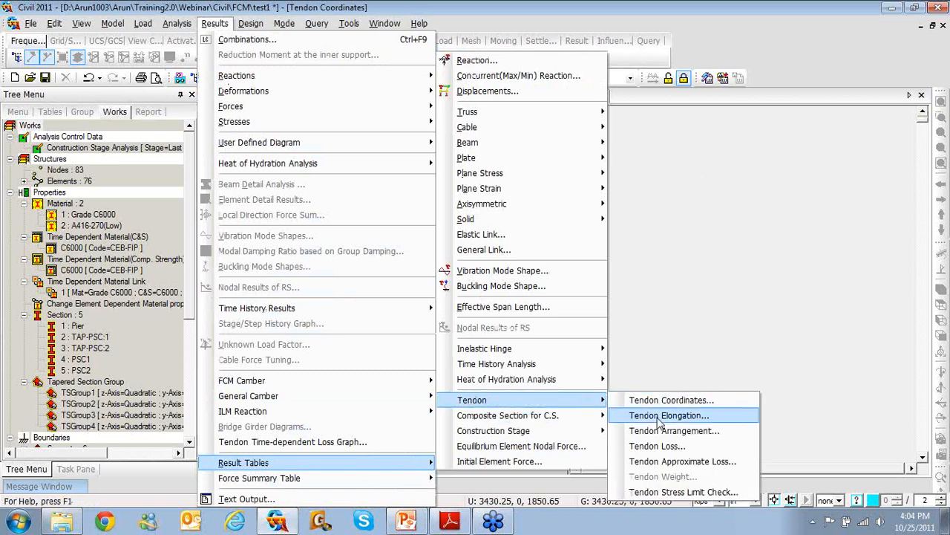
pyautogui.click(665, 494)
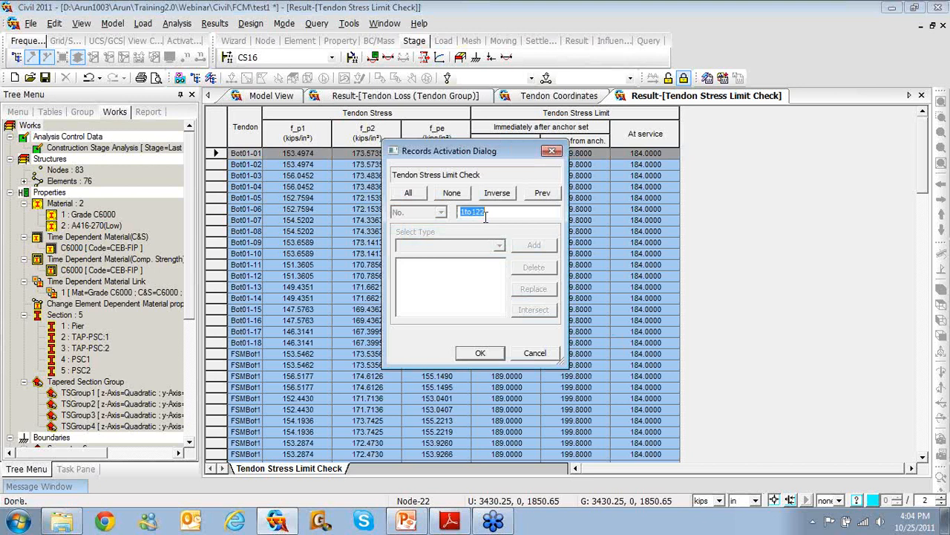
pyautogui.click(479, 354)
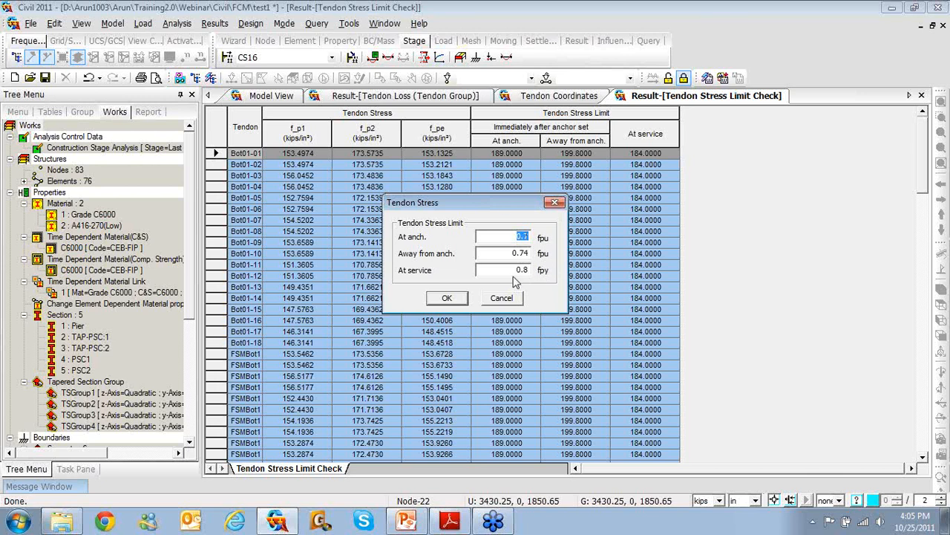
pyautogui.click(447, 298)
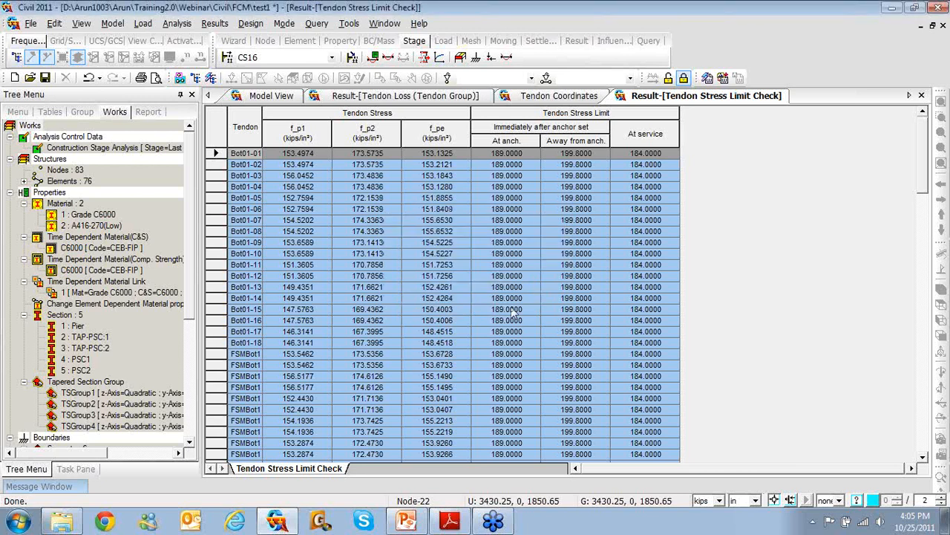
# Step: Review the tendon stress limit check down to its last rows, and close all three tendon result tables
pyautogui.scroll(-20, 513, 309)
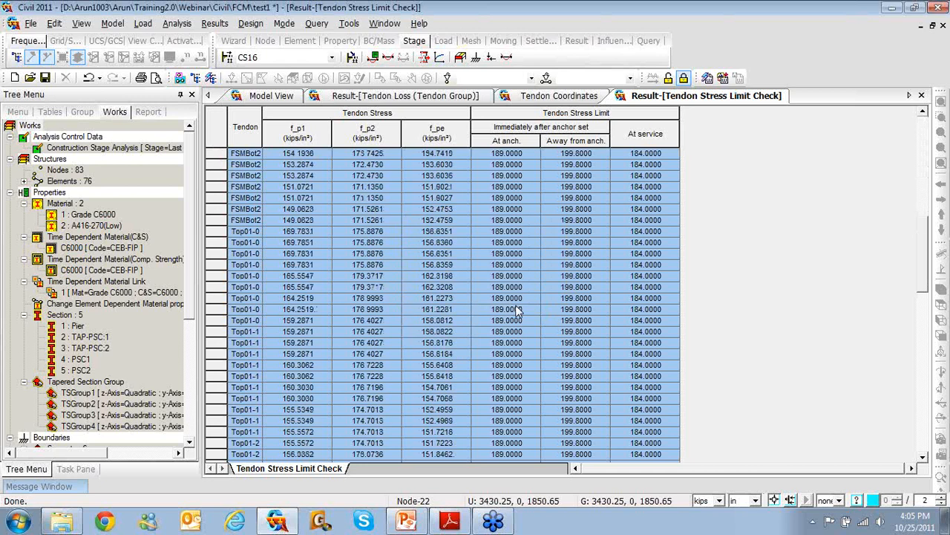
pyautogui.scroll(-15, 518, 312)
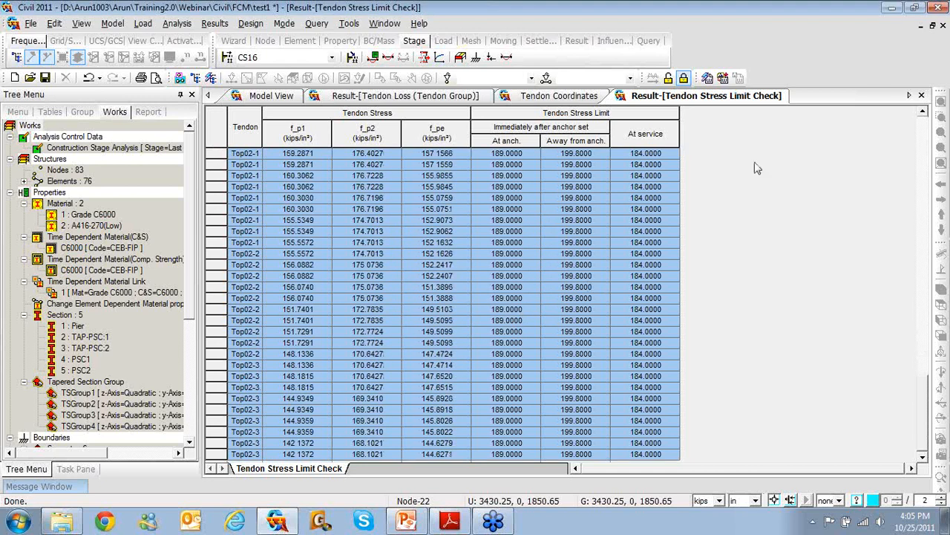
pyautogui.click(921, 96)
pyautogui.click(921, 96)
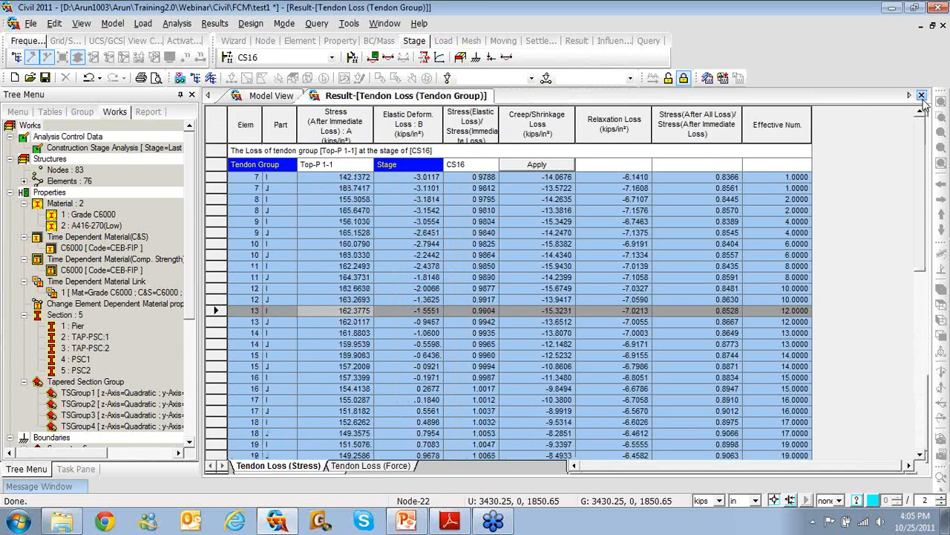
pyautogui.click(921, 96)
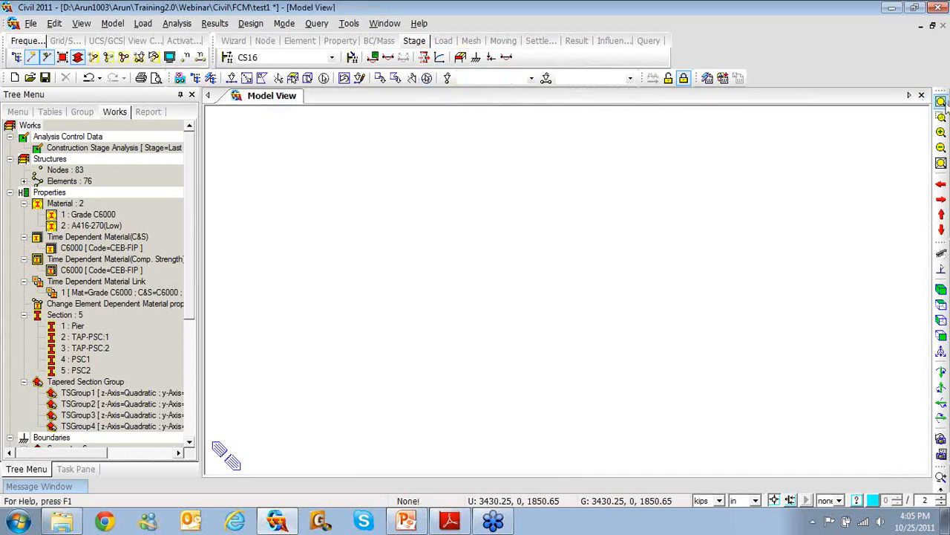
# Step: Open the table of element properties at each stage and review the ages, elasticity, shrinkage and creep values for CS16
pyautogui.click(221, 25)
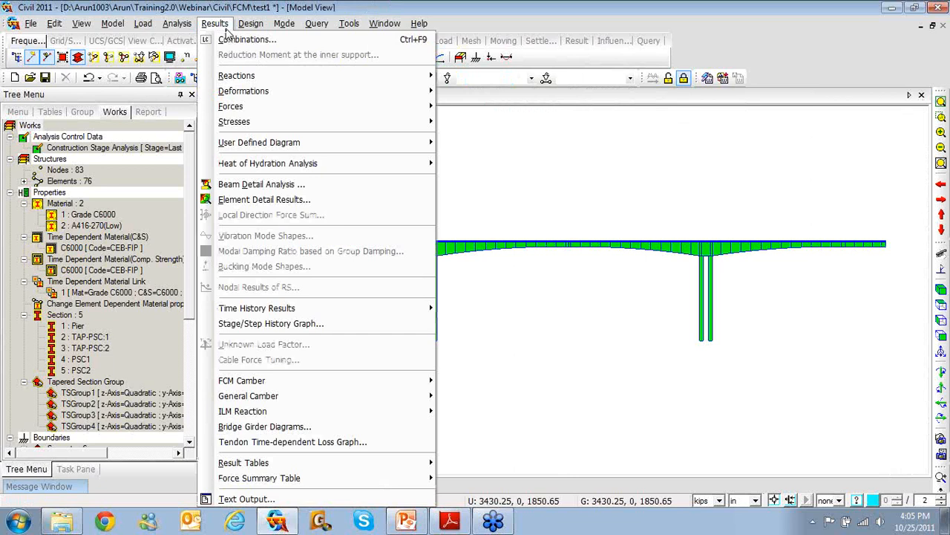
pyautogui.moveTo(255, 463)
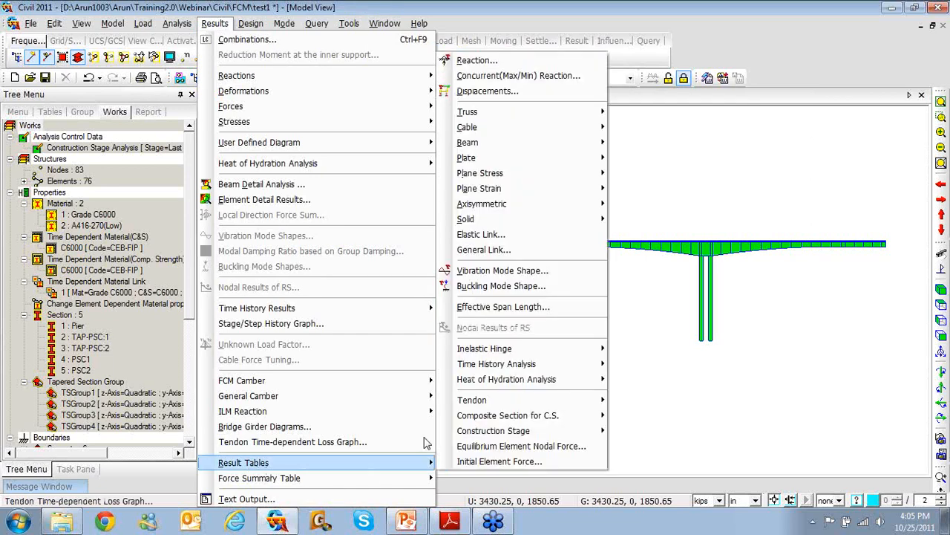
pyautogui.moveTo(576, 433)
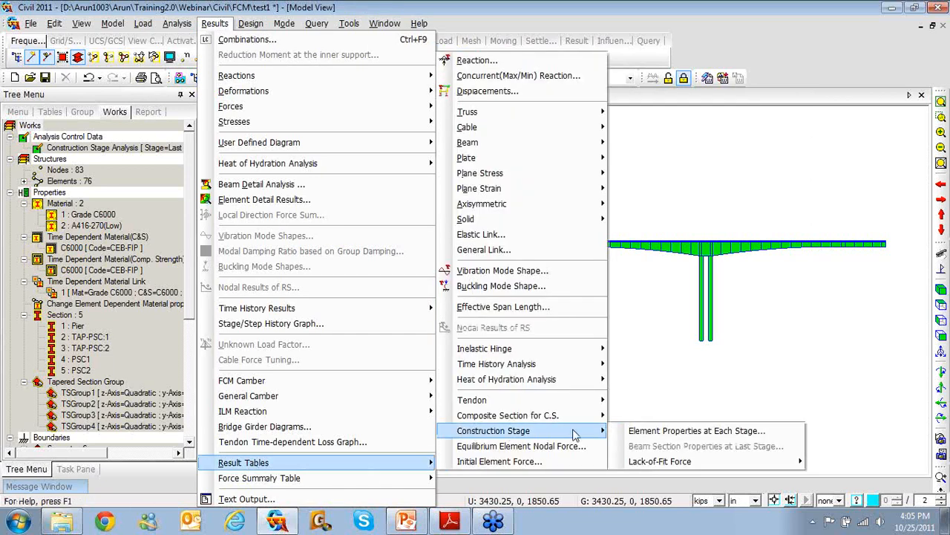
pyautogui.click(628, 432)
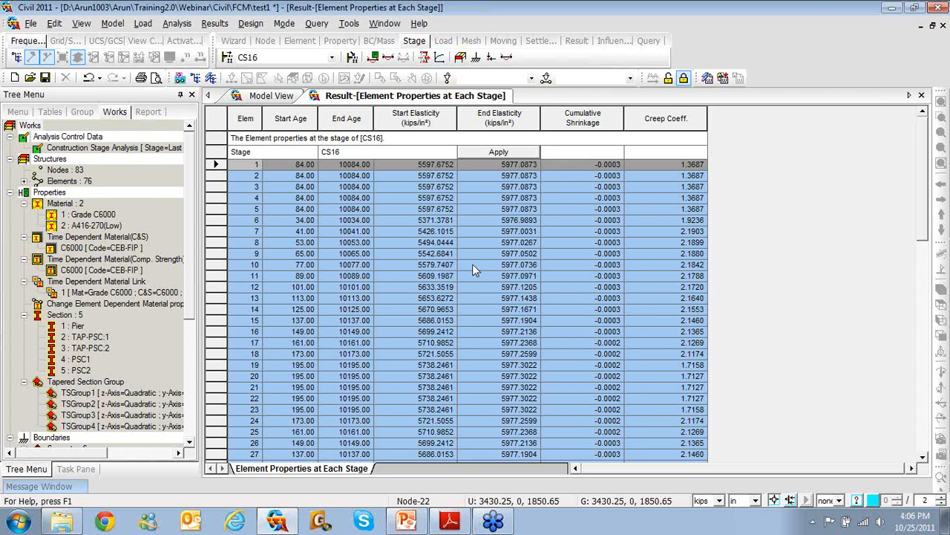
pyautogui.scroll(-4, 472, 264)
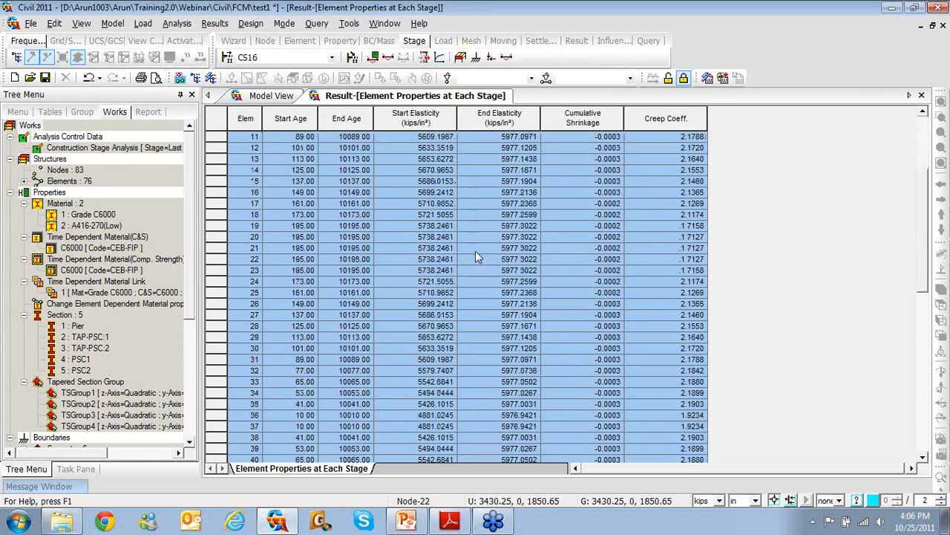
pyautogui.scroll(5, 475, 257)
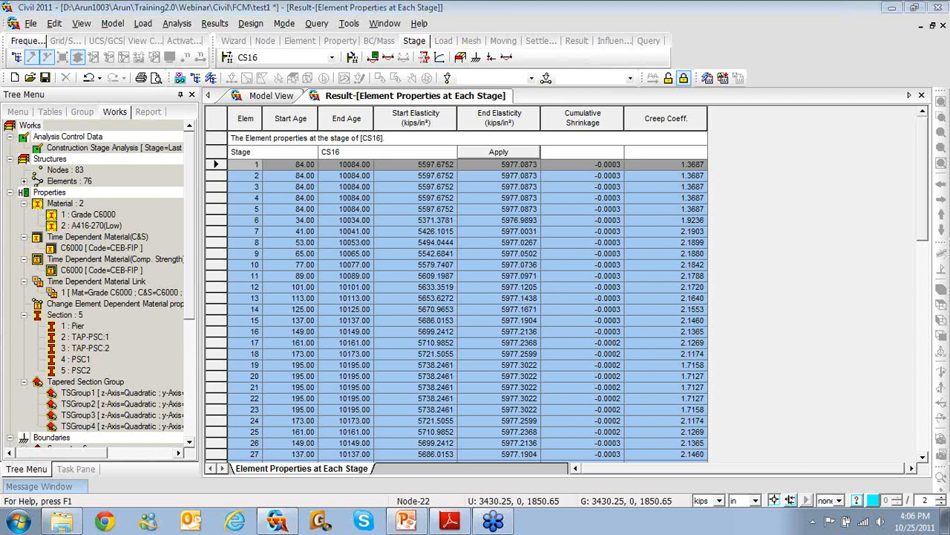
# Step: Close the element properties table and return to the model view
pyautogui.click(271, 97)
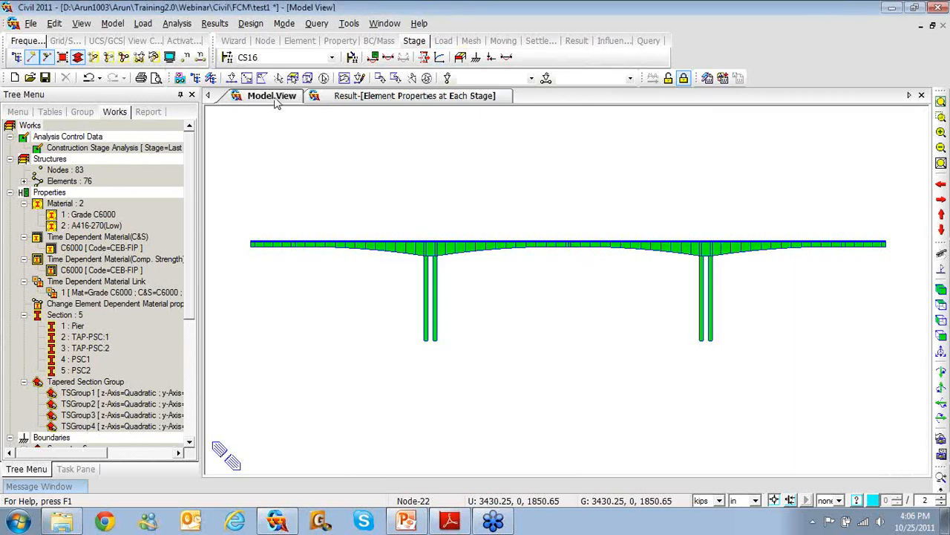
pyautogui.click(408, 101)
pyautogui.click(920, 97)
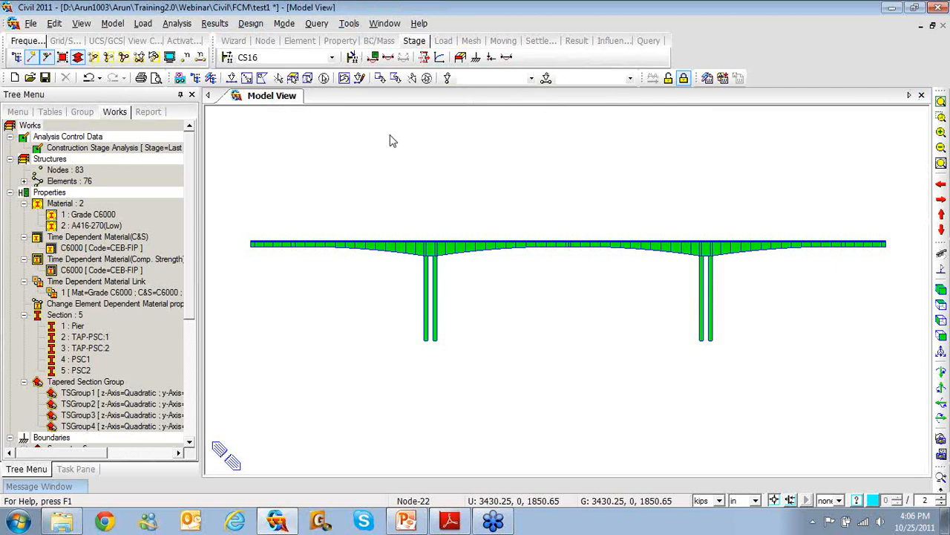
# Step: Display the My beam diagram for CS: Summation at the last step, with solid fill and a legend
pyautogui.rightClick(297, 133)
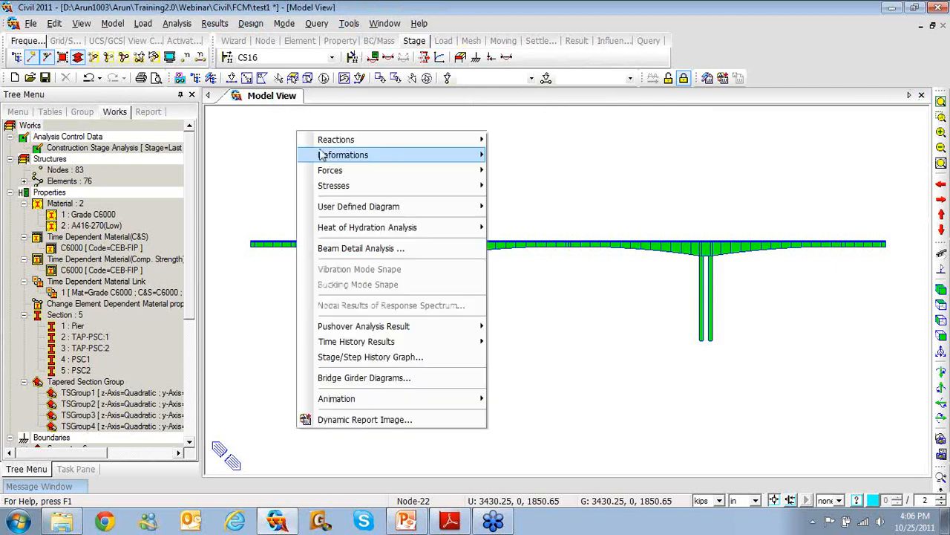
pyautogui.moveTo(330, 171)
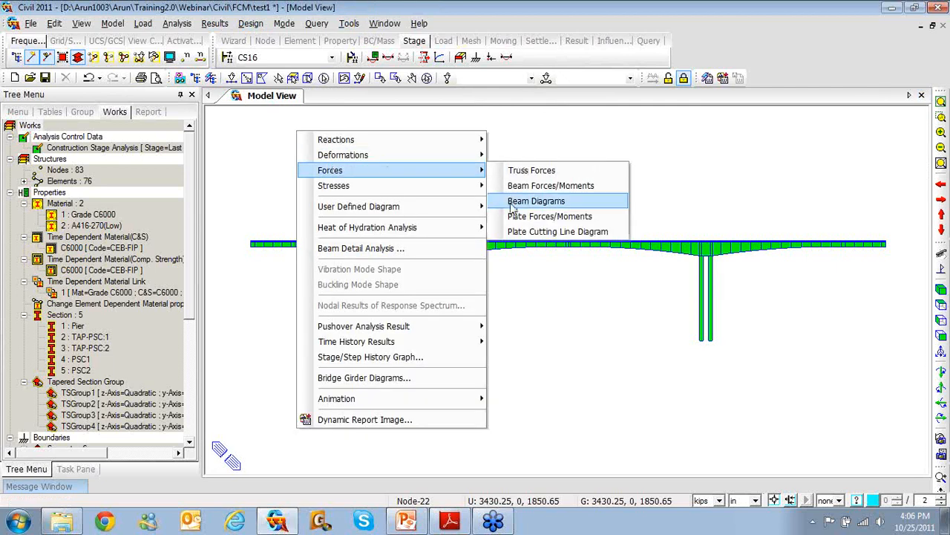
pyautogui.click(508, 203)
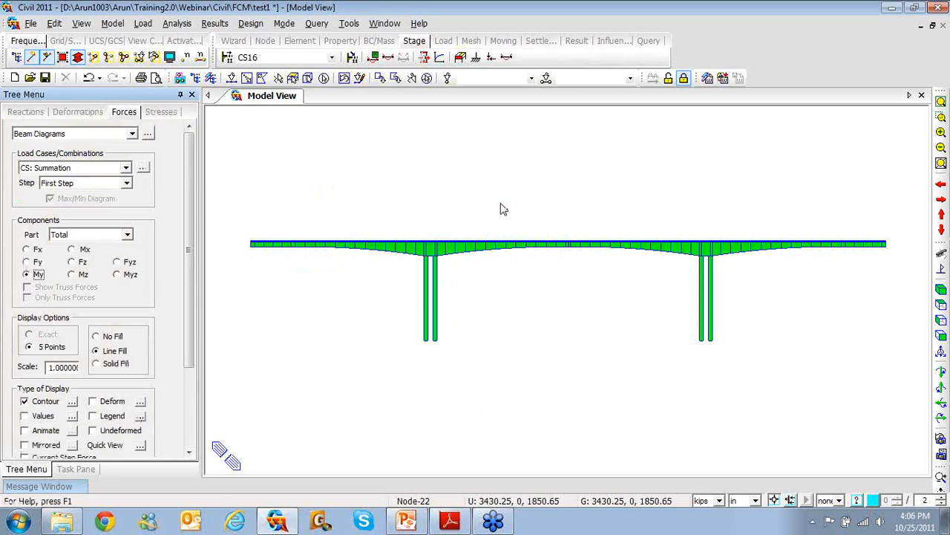
pyautogui.click(128, 183)
pyautogui.click(110, 205)
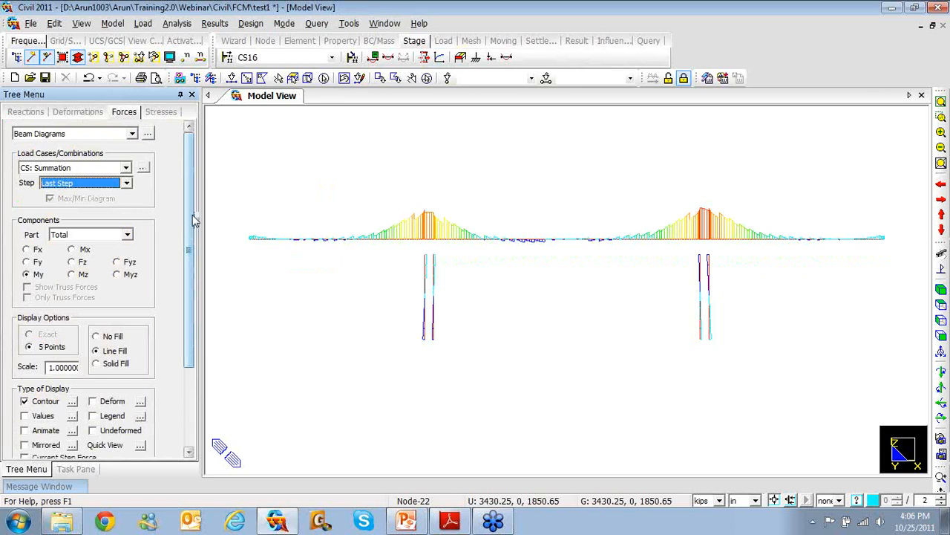
pyautogui.click(96, 363)
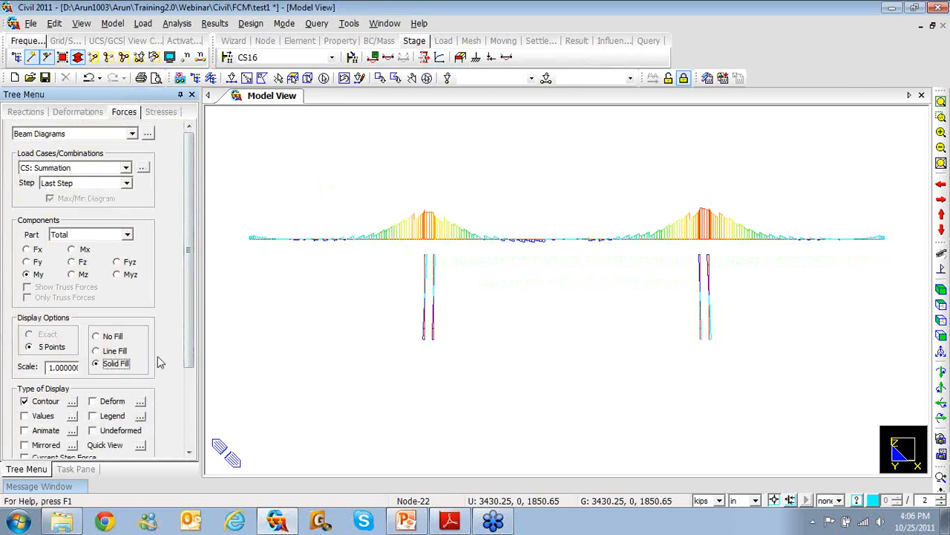
pyautogui.scroll(-3, 189, 353)
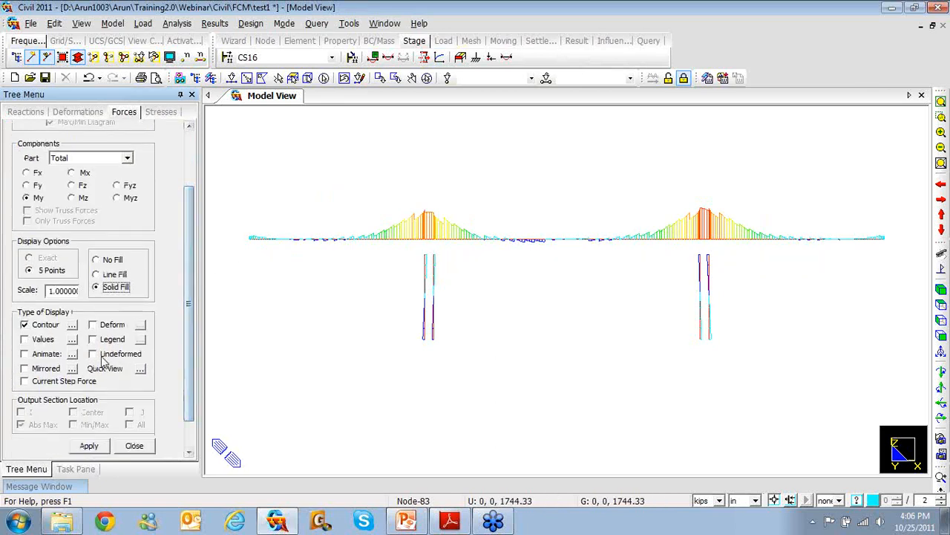
pyautogui.click(92, 339)
pyautogui.click(89, 445)
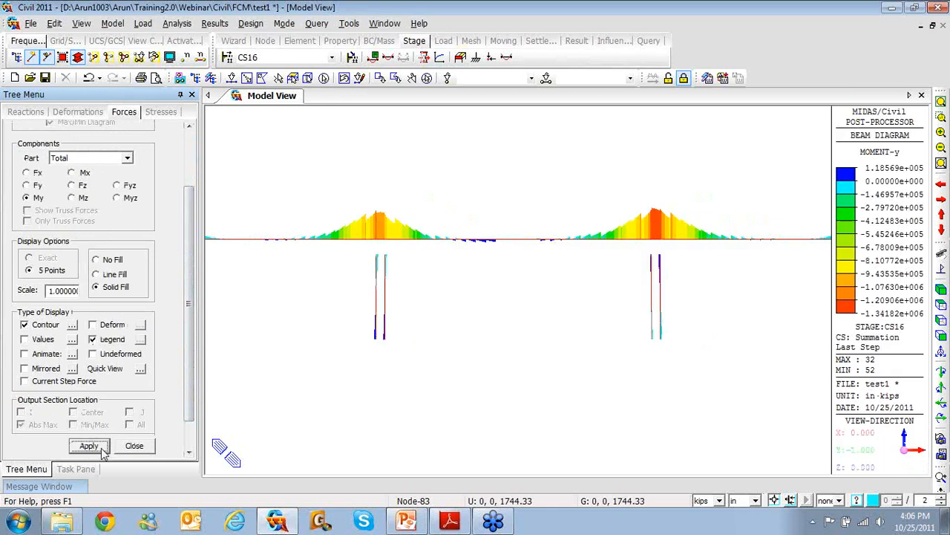
# Step: Change the length unit to ft and fit the whole bridge moment diagram in the model view
pyautogui.click(755, 503)
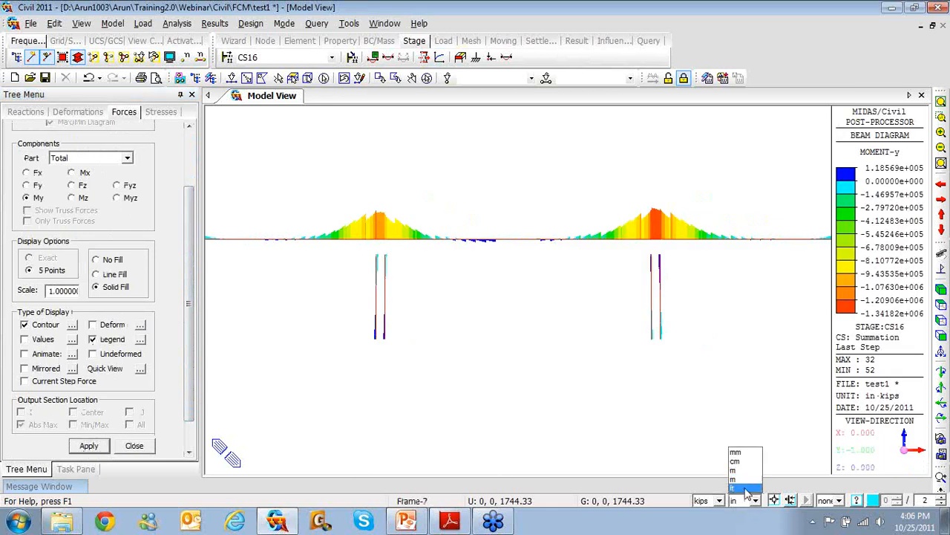
pyautogui.click(739, 488)
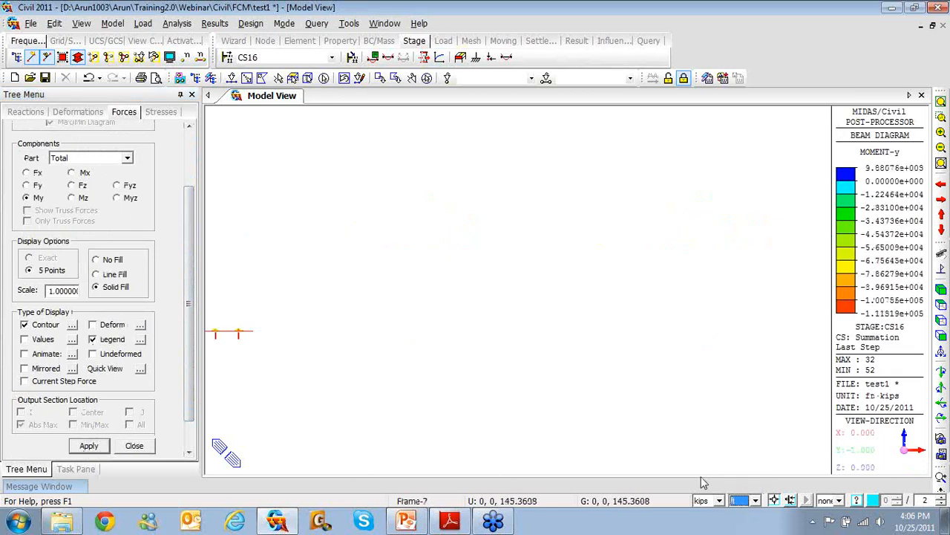
pyautogui.click(941, 101)
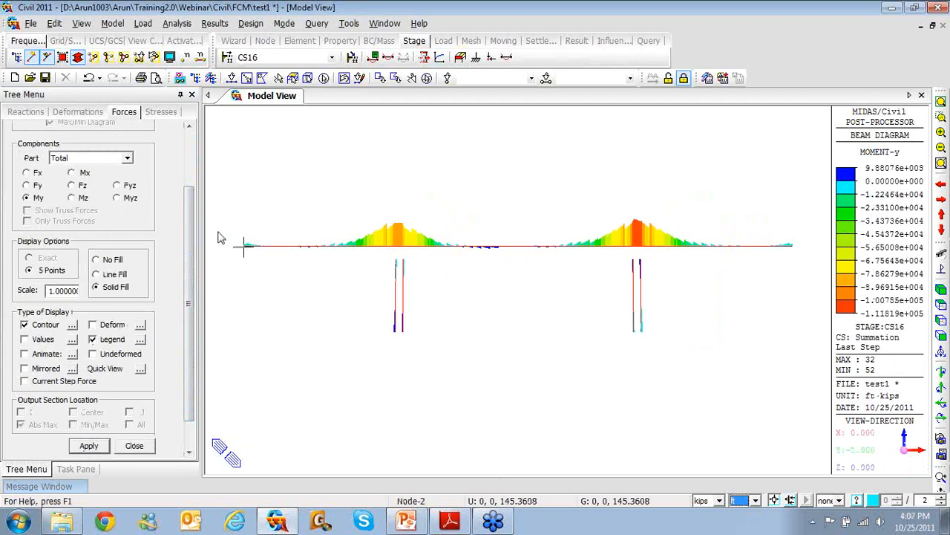
# Step: Compare the bending moment diagrams at construction stages CS14, CS15 and CS13
pyautogui.scroll(3, 193, 249)
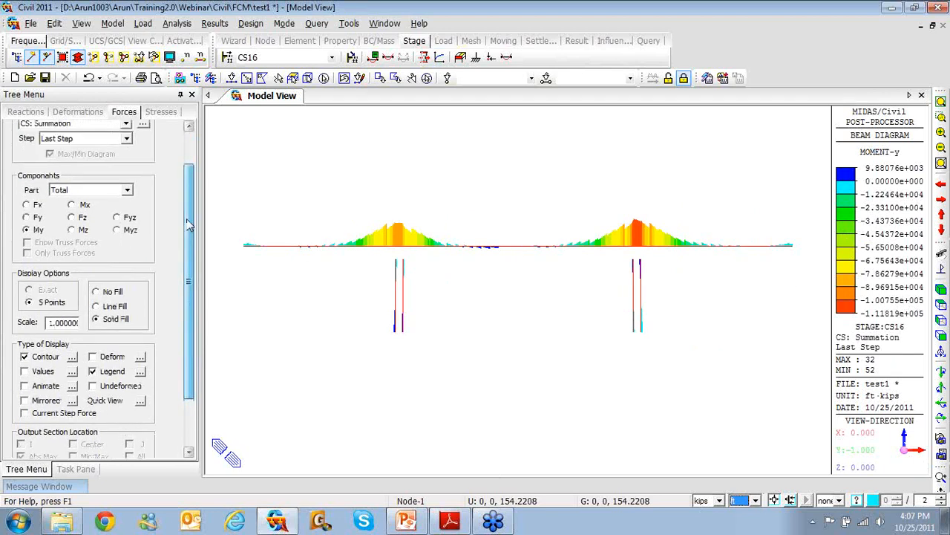
pyautogui.click(332, 57)
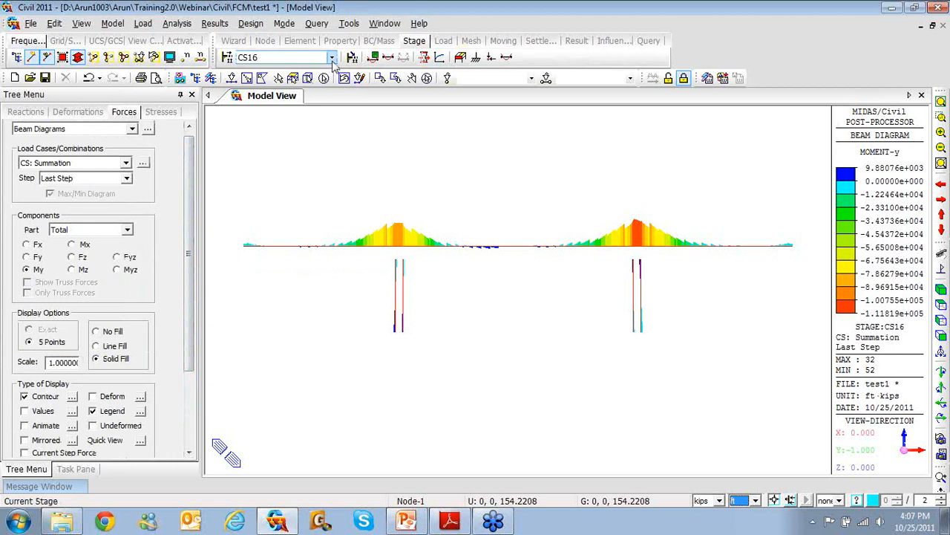
pyautogui.click(314, 94)
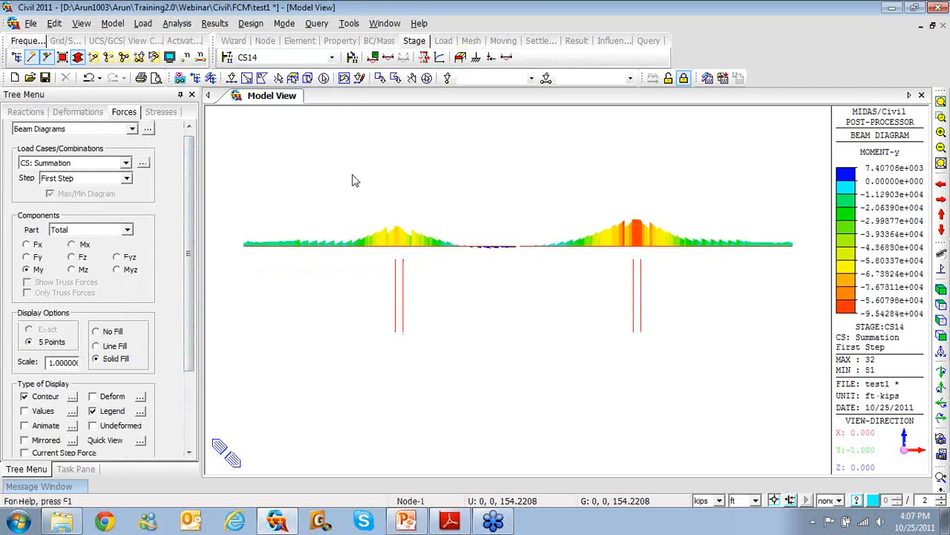
pyautogui.press('Up')
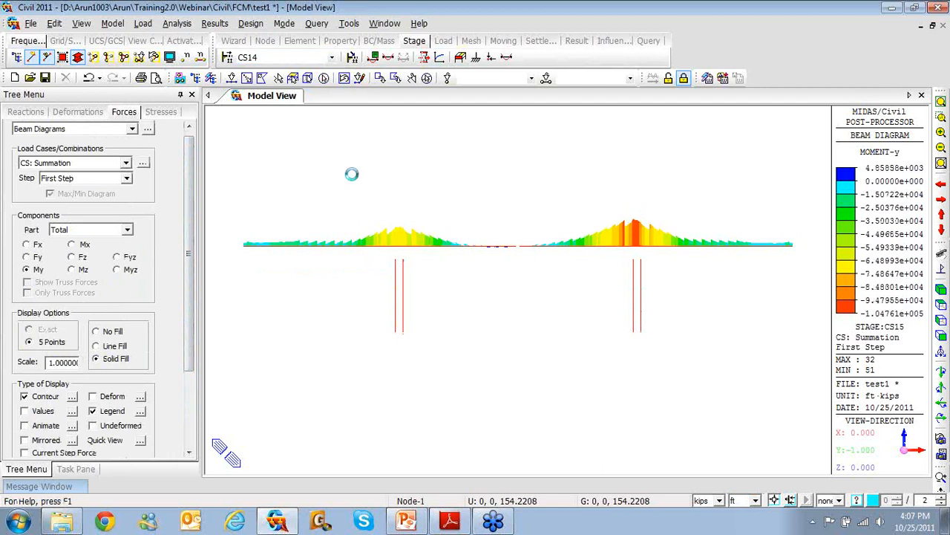
pyautogui.press('Up')
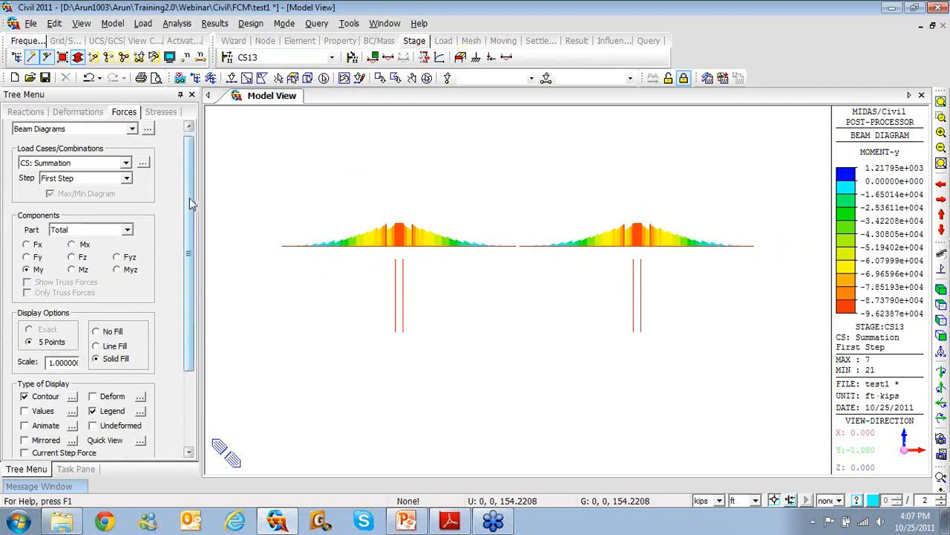
pyautogui.moveTo(190, 203); pyautogui.dragTo(195, 198)
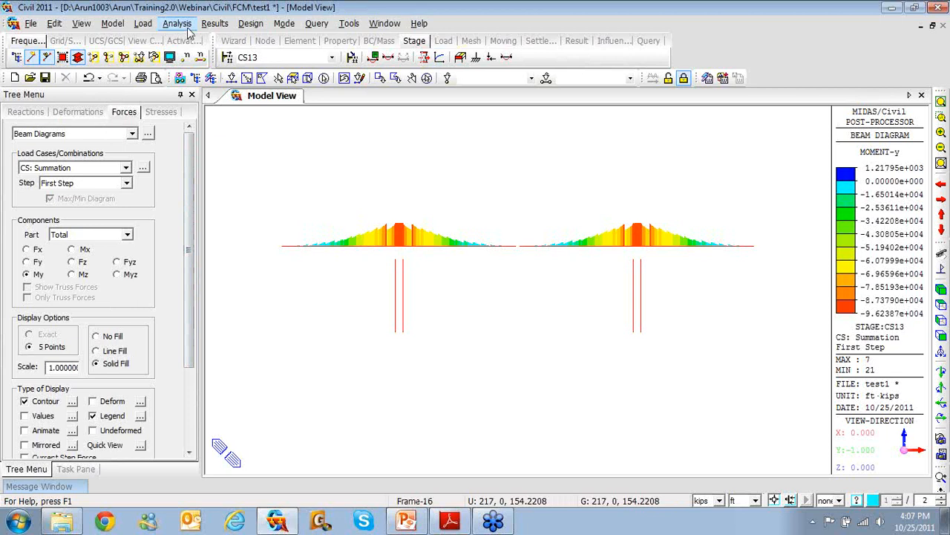
# Step: Open the stage/step history graph settings and add a new Beam Force/Stress function named Moment
pyautogui.click(214, 23)
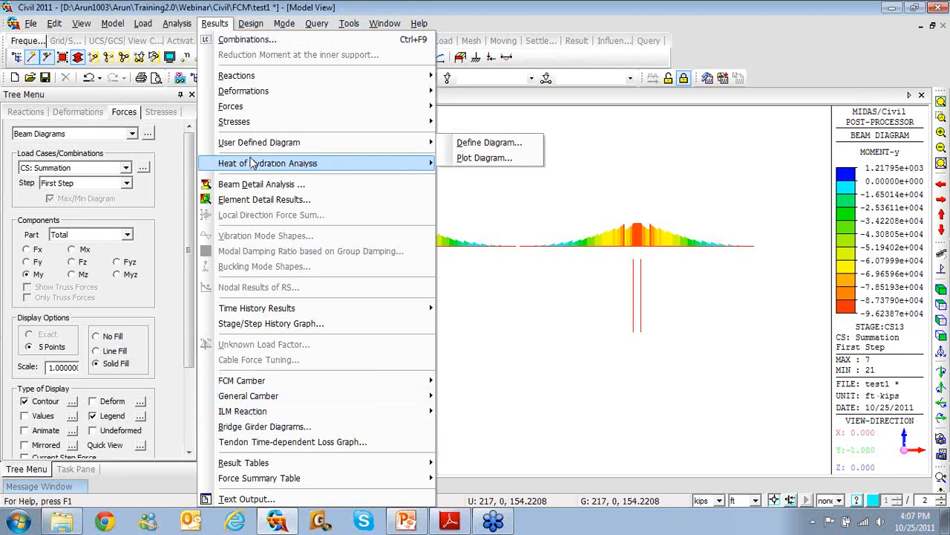
pyautogui.click(261, 324)
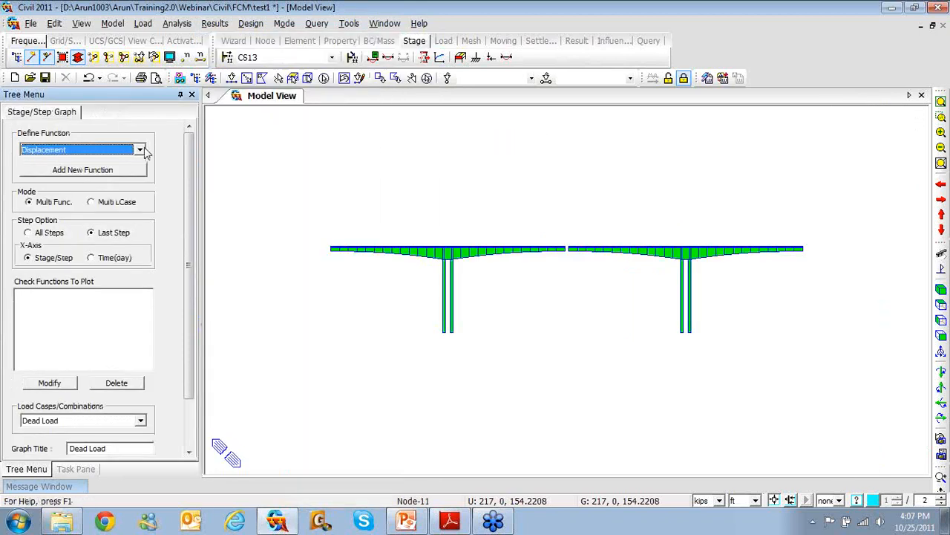
pyautogui.click(140, 151)
pyautogui.click(134, 180)
pyautogui.click(109, 170)
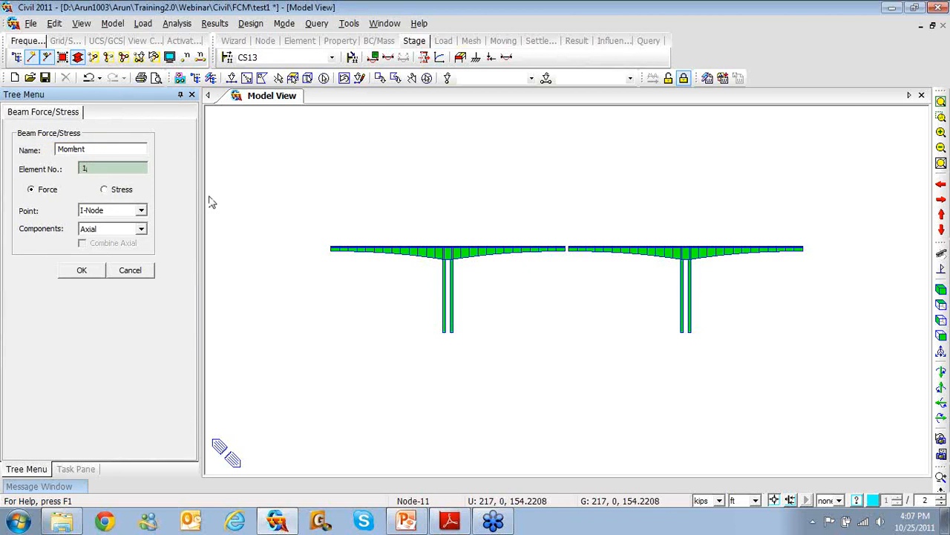
# Step: Define the Moment function as the Moment-y force at the I-node of element 19 beside the first pier
pyautogui.scroll(2, 445, 251)
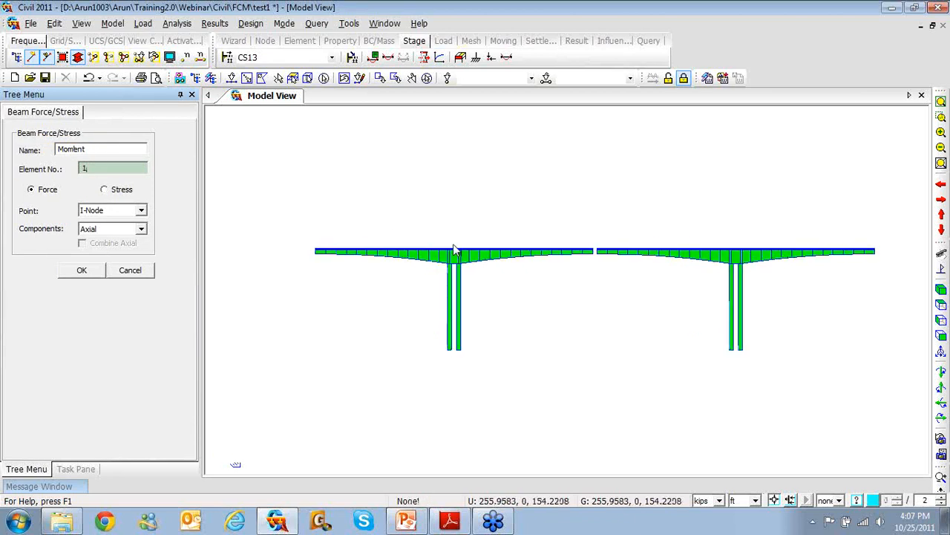
pyautogui.scroll(1, 455, 251)
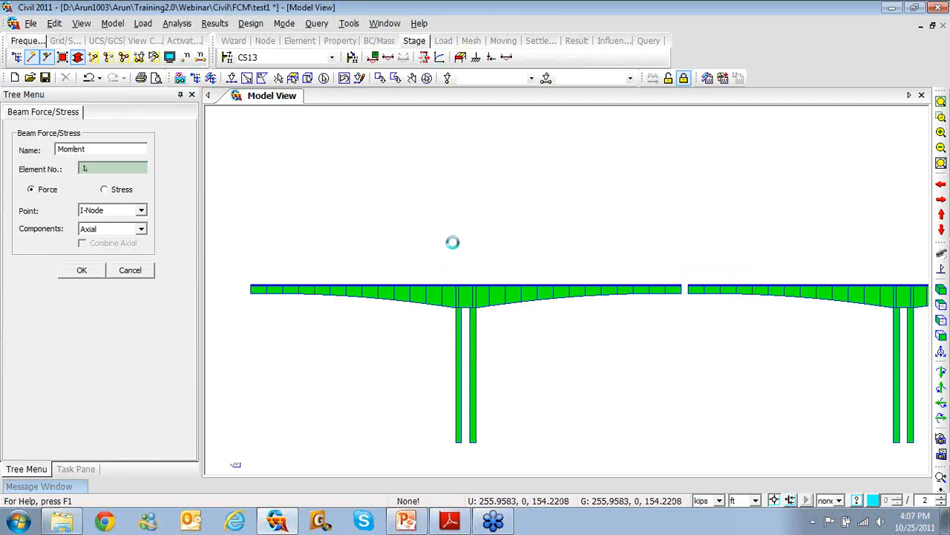
pyautogui.click(456, 294)
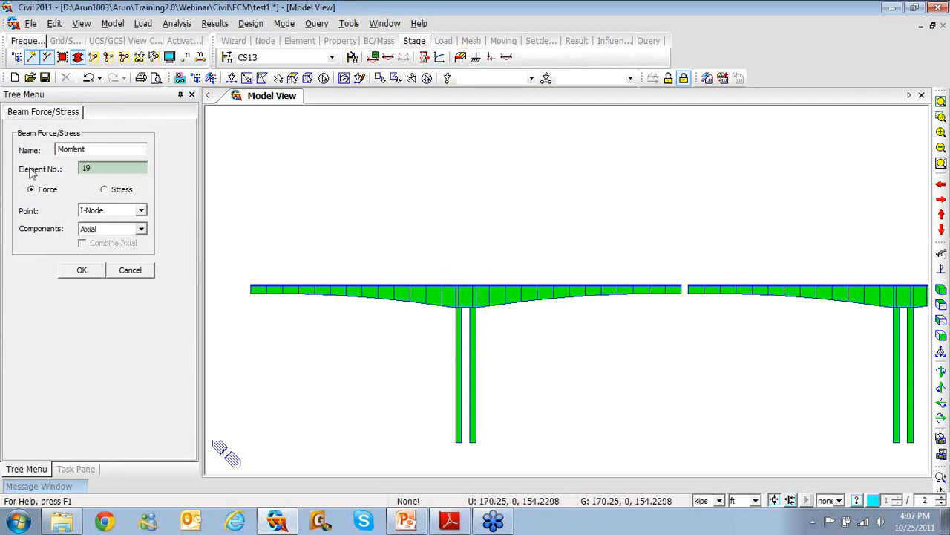
pyautogui.click(141, 229)
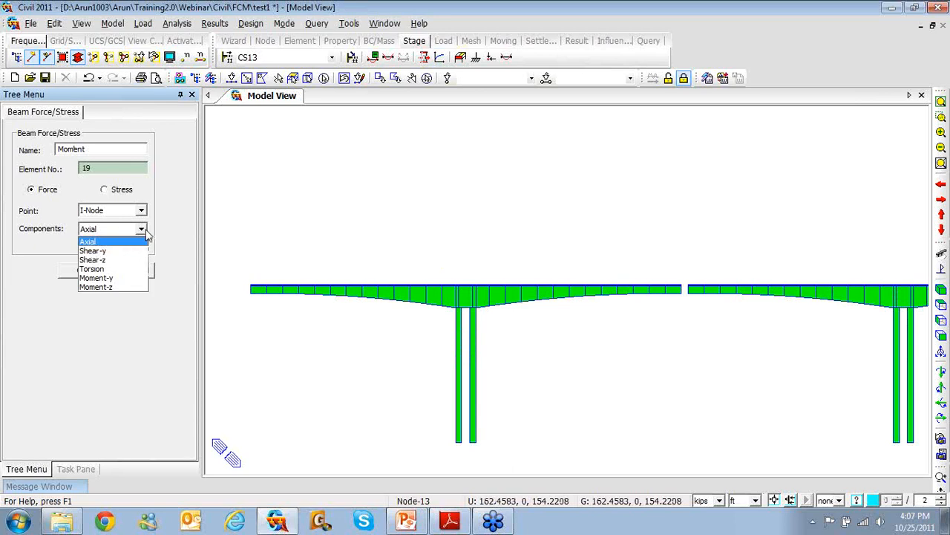
pyautogui.click(134, 278)
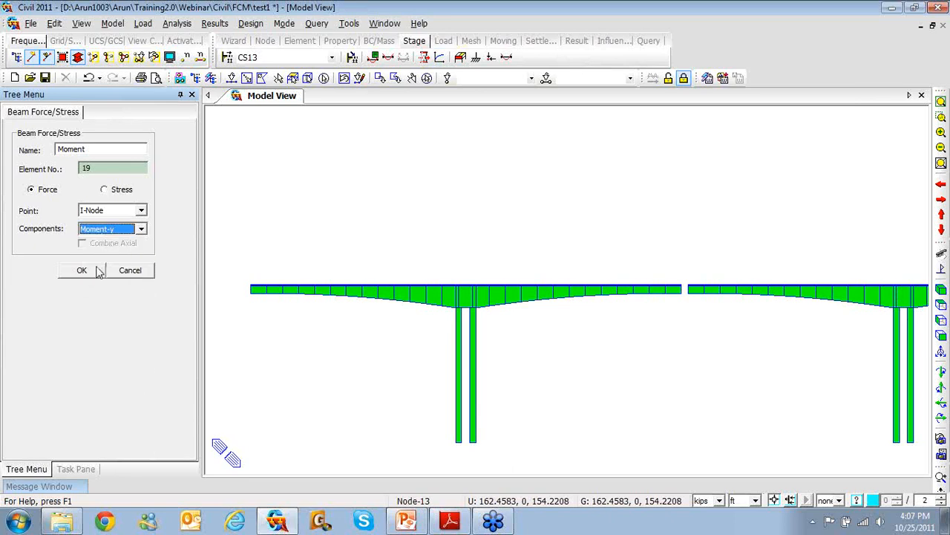
pyautogui.click(99, 272)
# Step: Plot the Moment function in multi load case mode for all load cases from Dead Load to Summation
pyautogui.click(102, 208)
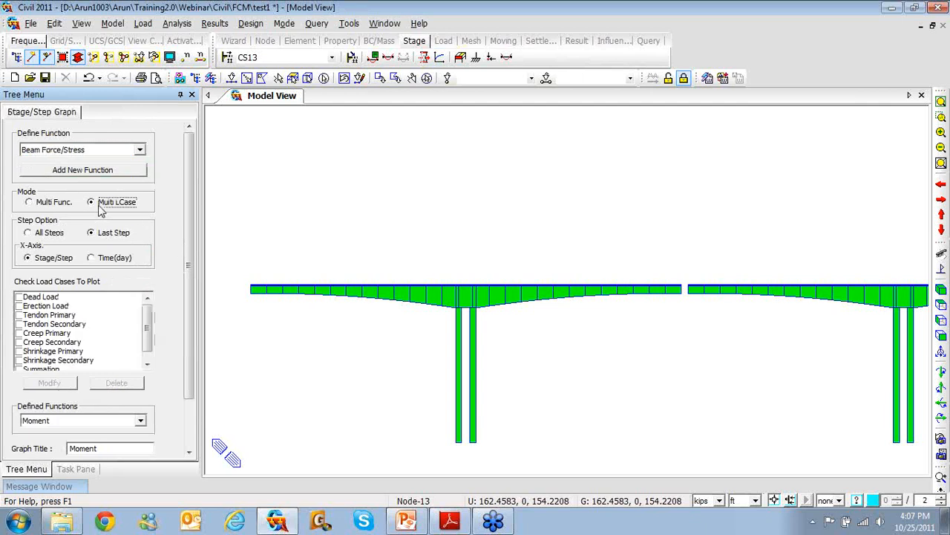
pyautogui.moveTo(187, 253); pyautogui.dragTo(188, 301)
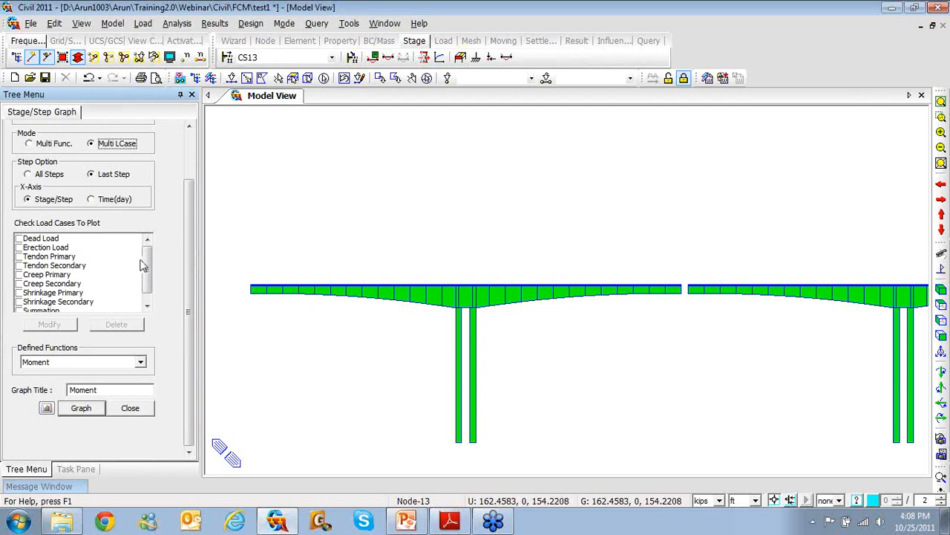
pyautogui.click(53, 241)
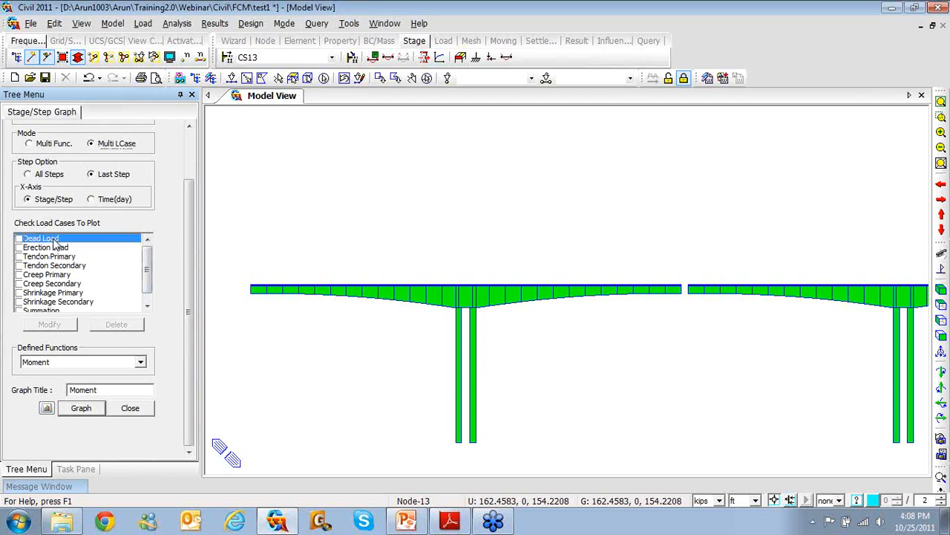
pyautogui.moveTo(54, 243); pyautogui.dragTo(59, 318)
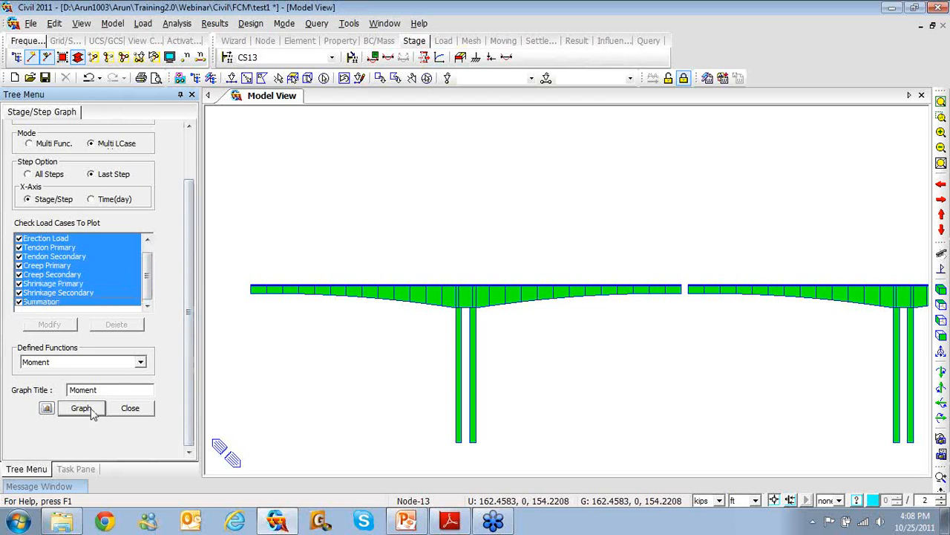
pyautogui.click(82, 409)
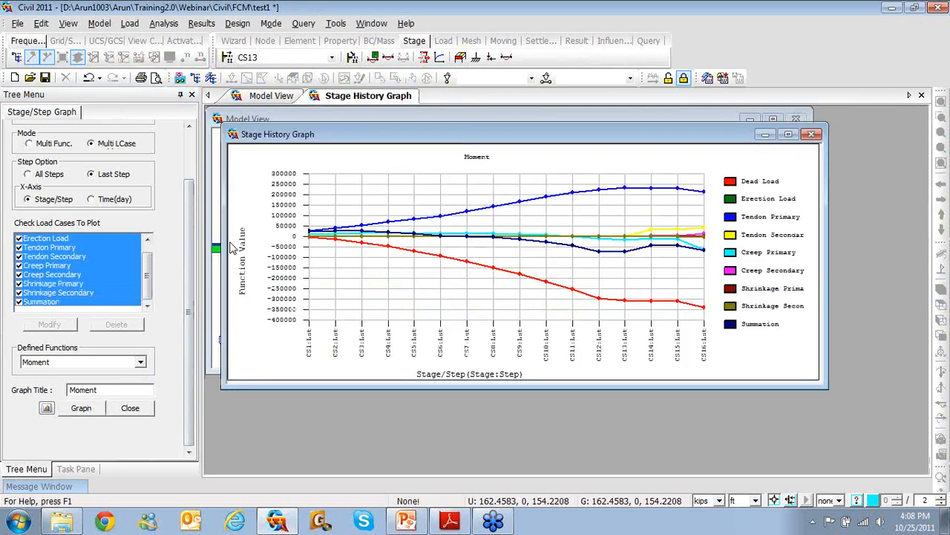
# Step: Enlarge the stage history graph to examine the moment curves, and close both the graph and its settings
pyautogui.click(789, 135)
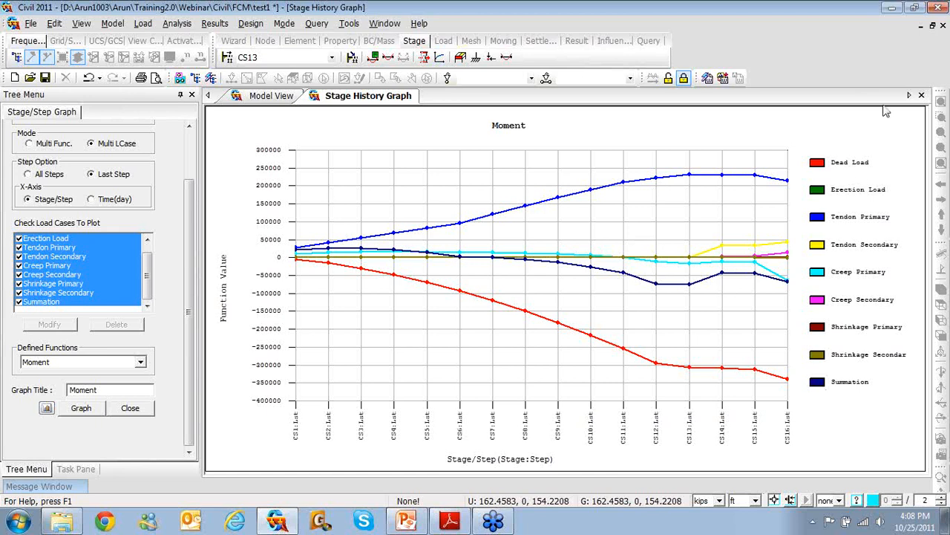
pyautogui.click(921, 95)
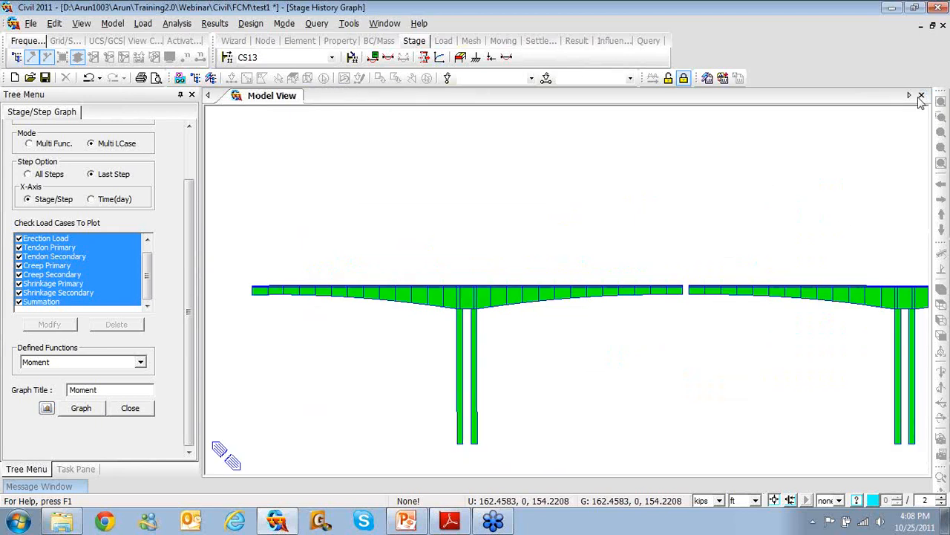
pyautogui.click(130, 408)
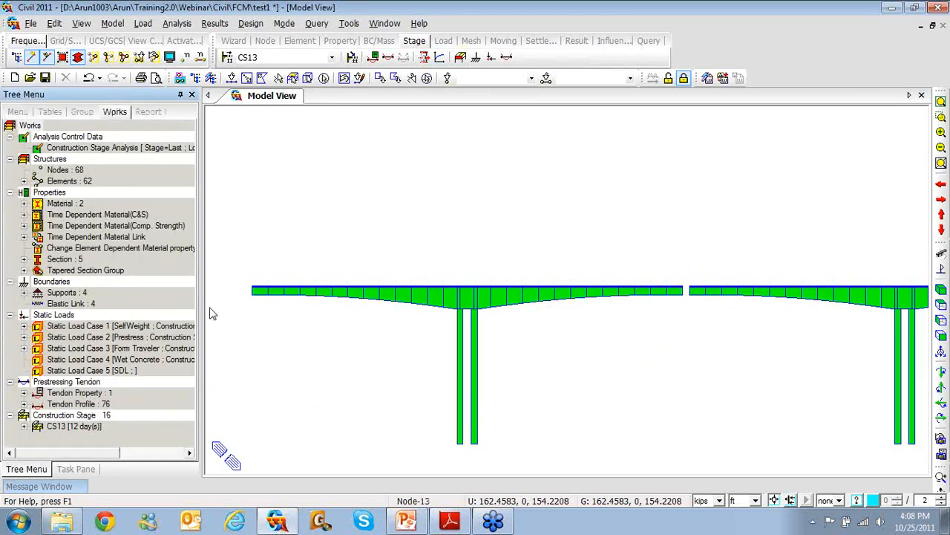
# Step: Plot the PSC beam stresses for Sig-xx(Summation) at section position 1 with solid fill and a legend, fitted to the view
pyautogui.rightClick(282, 151)
pyautogui.moveTo(312, 205)
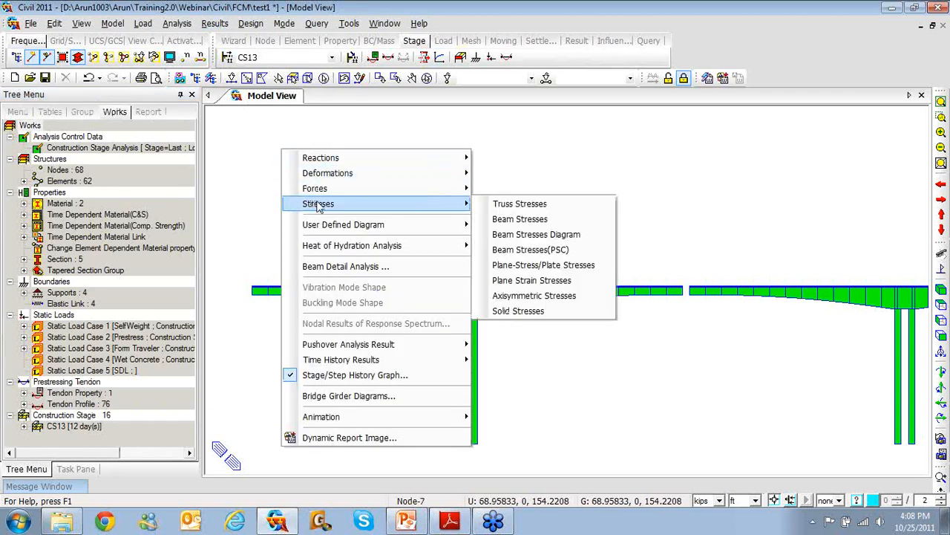
pyautogui.click(504, 255)
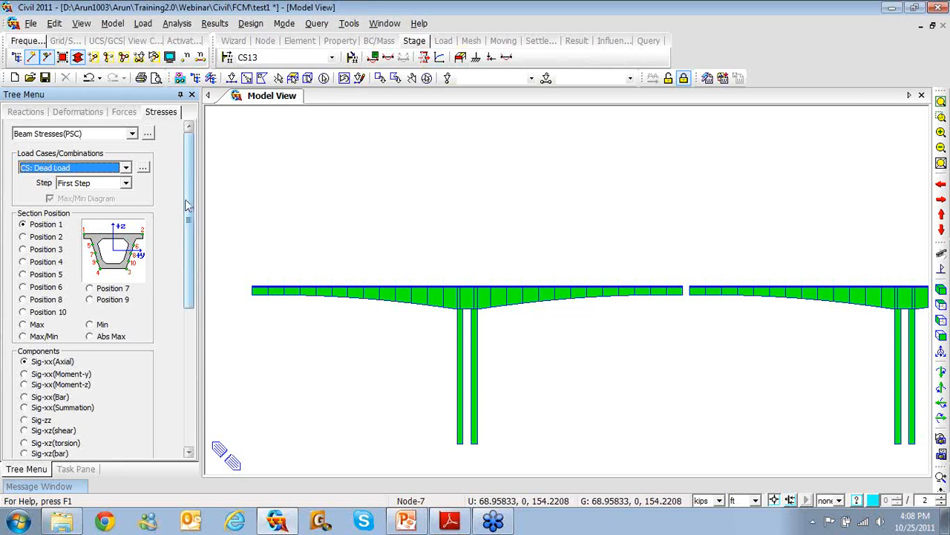
pyautogui.moveTo(188, 206); pyautogui.dragTo(179, 226)
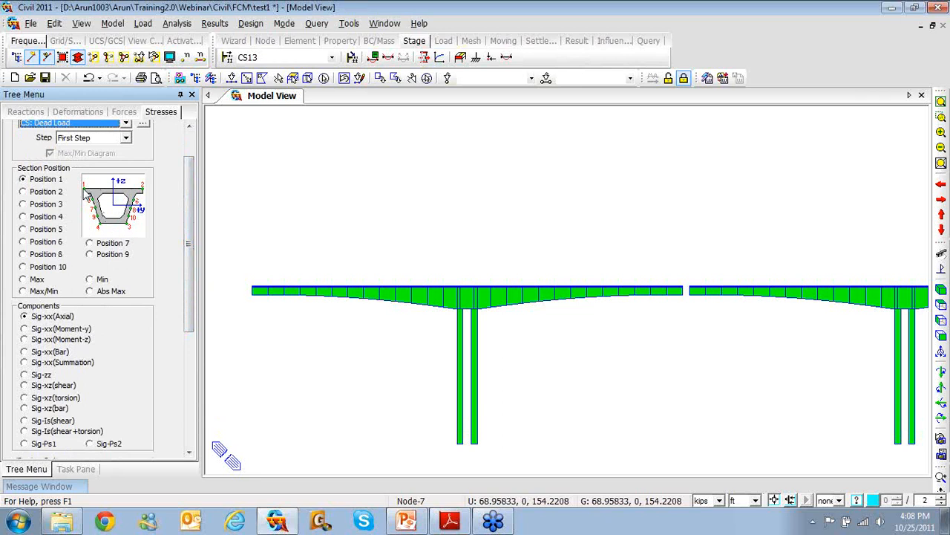
pyautogui.click(24, 362)
pyautogui.moveTo(185, 307); pyautogui.dragTo(178, 409)
pyautogui.click(107, 307)
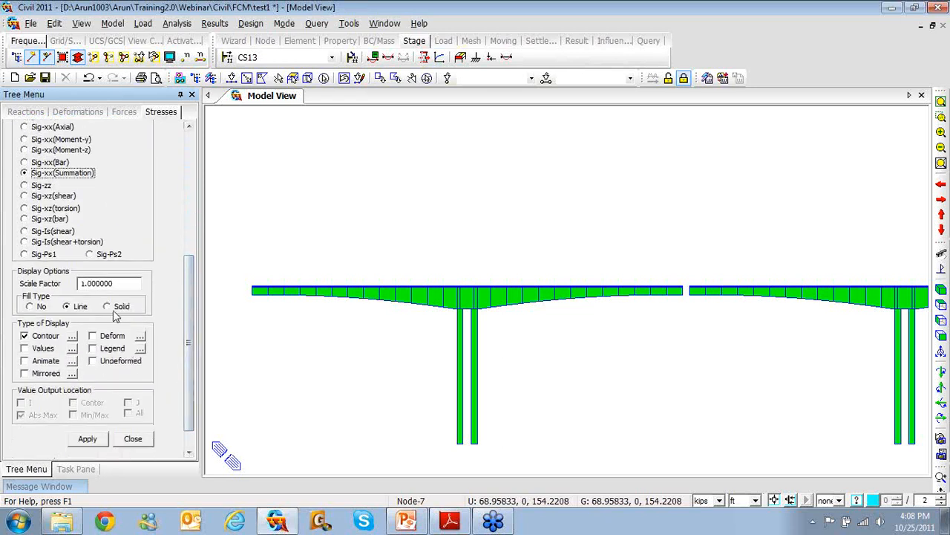
pyautogui.click(92, 348)
pyautogui.click(87, 439)
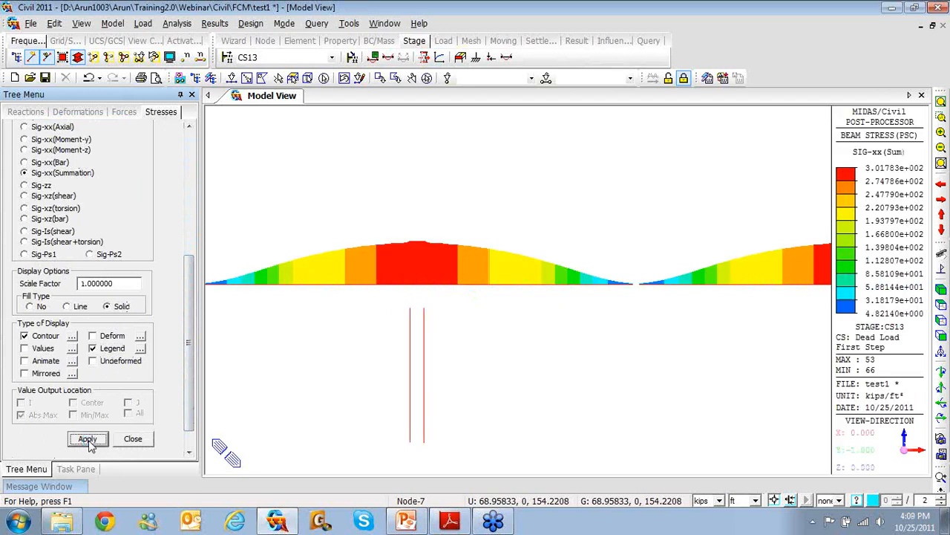
pyautogui.click(941, 101)
# Step: Replot the Sig-xx(Summation) beam stresses at section position 3 under the dead load case
pyautogui.moveTo(188, 338); pyautogui.dragTo(195, 212)
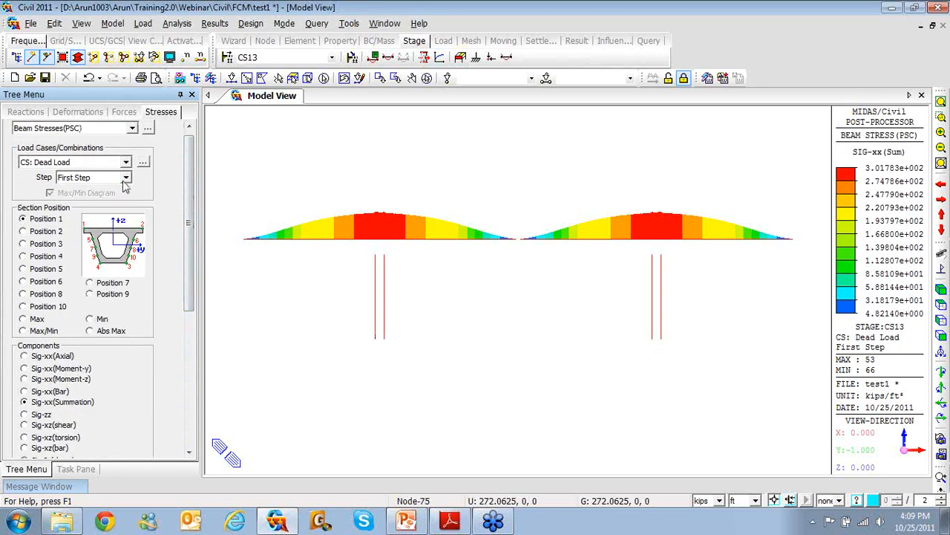
pyautogui.click(26, 247)
pyautogui.moveTo(192, 266); pyautogui.dragTo(189, 399)
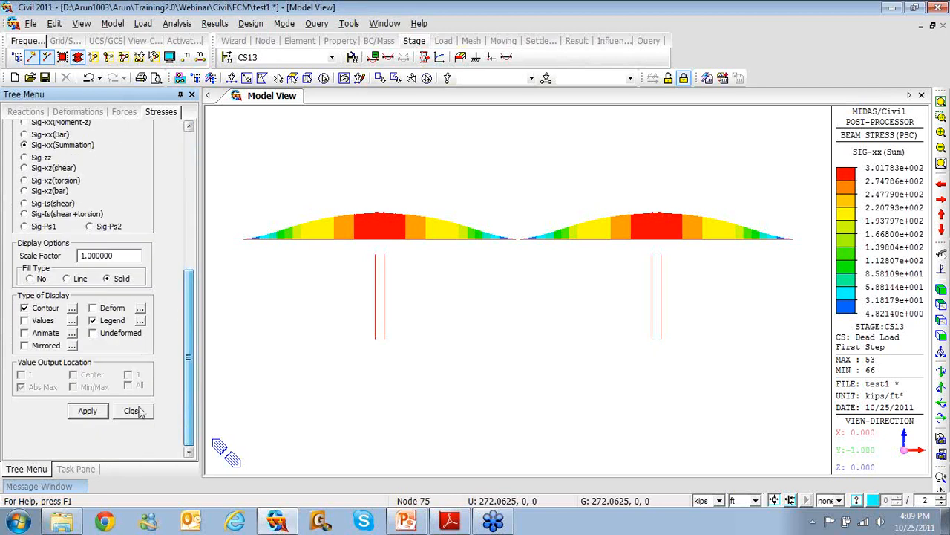
pyautogui.click(88, 411)
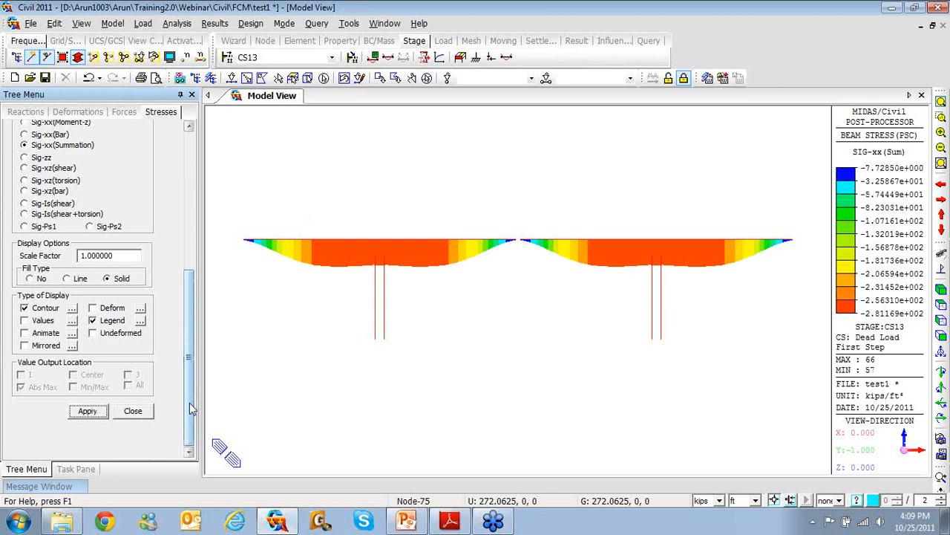
pyautogui.moveTo(192, 408); pyautogui.dragTo(210, 205)
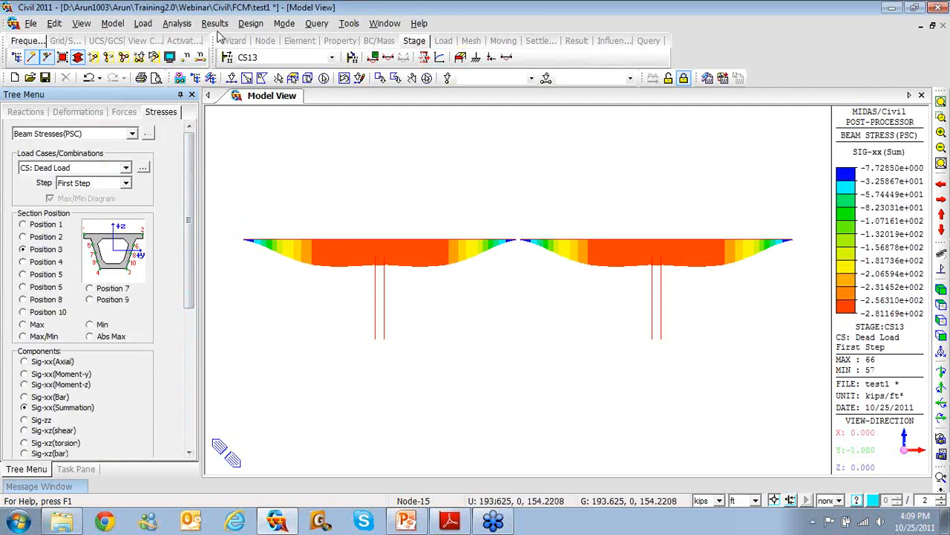
# Step: Open the bridge girder stress diagram settings and include User Step: 1 and Last Step
pyautogui.click(214, 24)
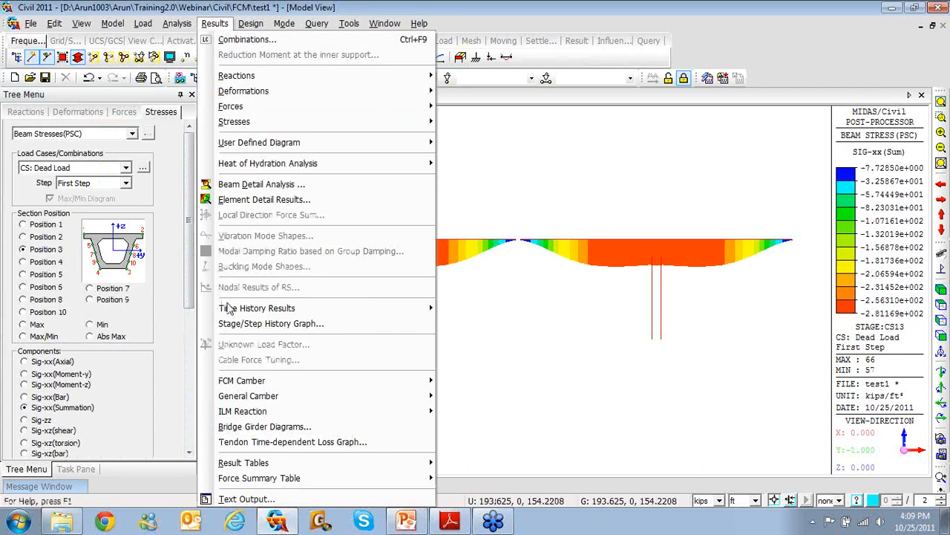
pyautogui.click(245, 427)
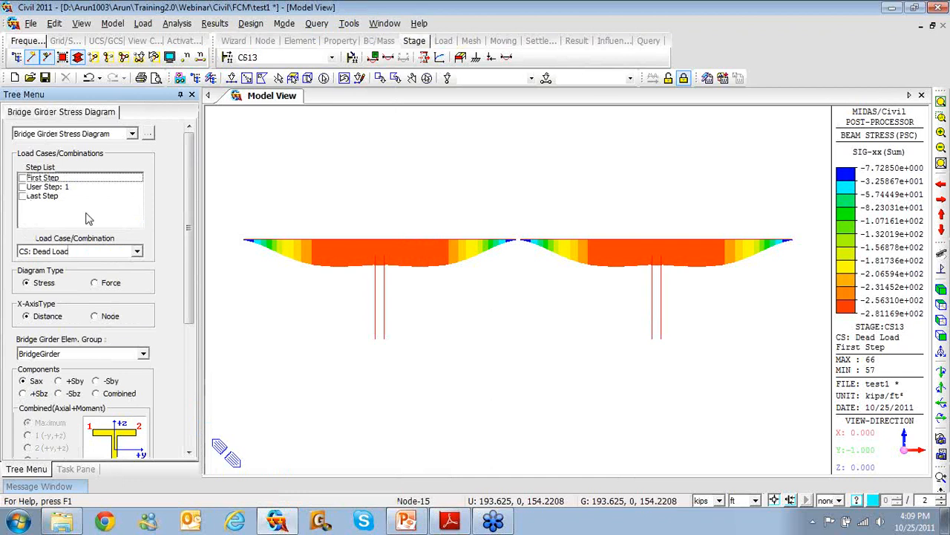
pyautogui.click(23, 187)
pyautogui.click(23, 196)
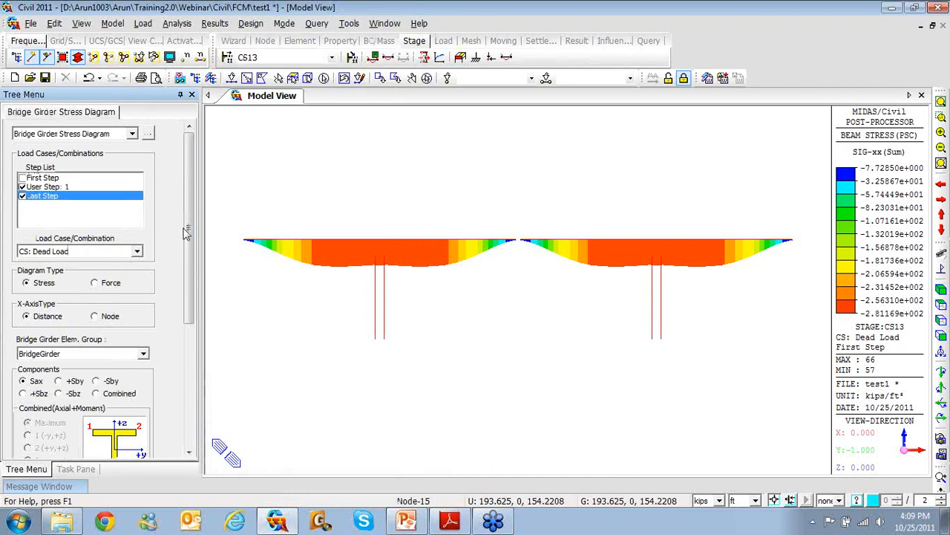
# Step: Set the girder diagram's X-axis type to Node and its stress component to Combined
pyautogui.scroll(-3, 185, 245)
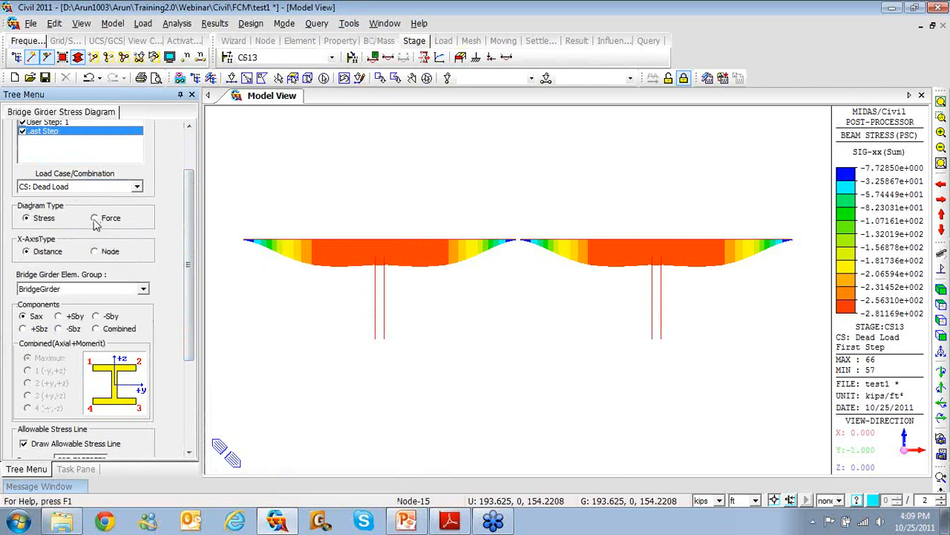
pyautogui.click(100, 254)
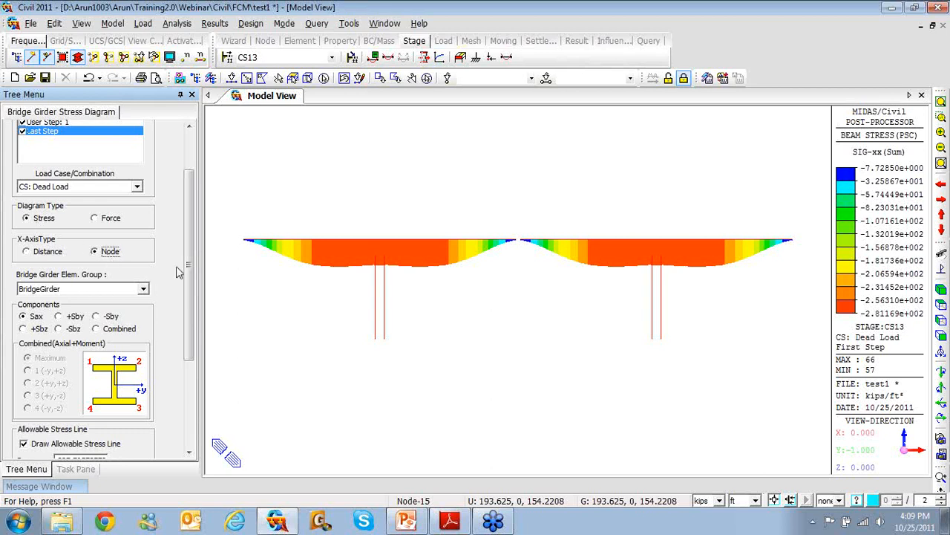
pyautogui.scroll(-4, 191, 278)
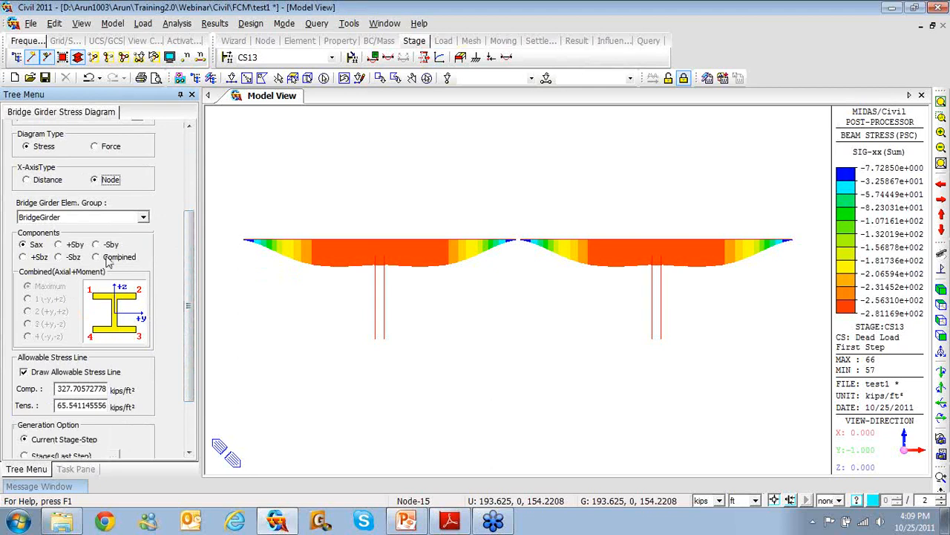
pyautogui.click(107, 257)
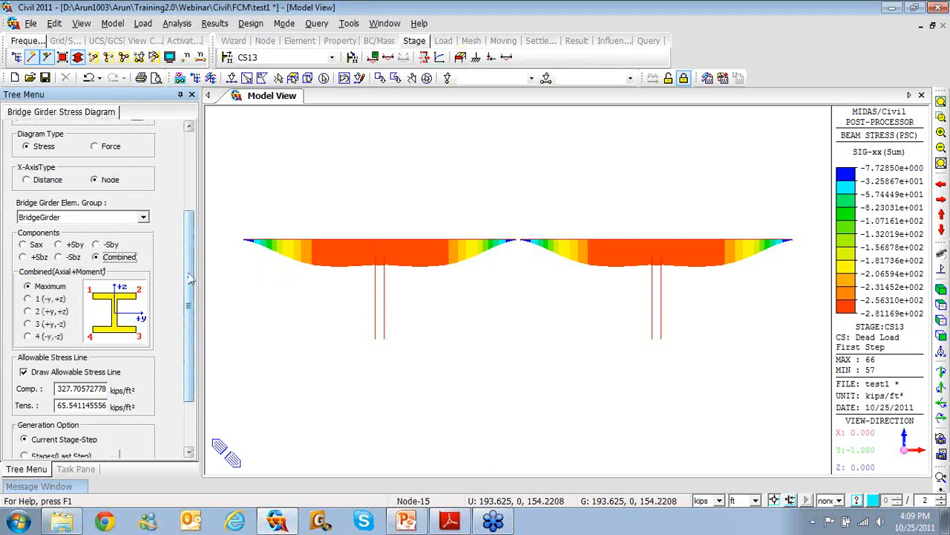
pyautogui.scroll(-3, 191, 278)
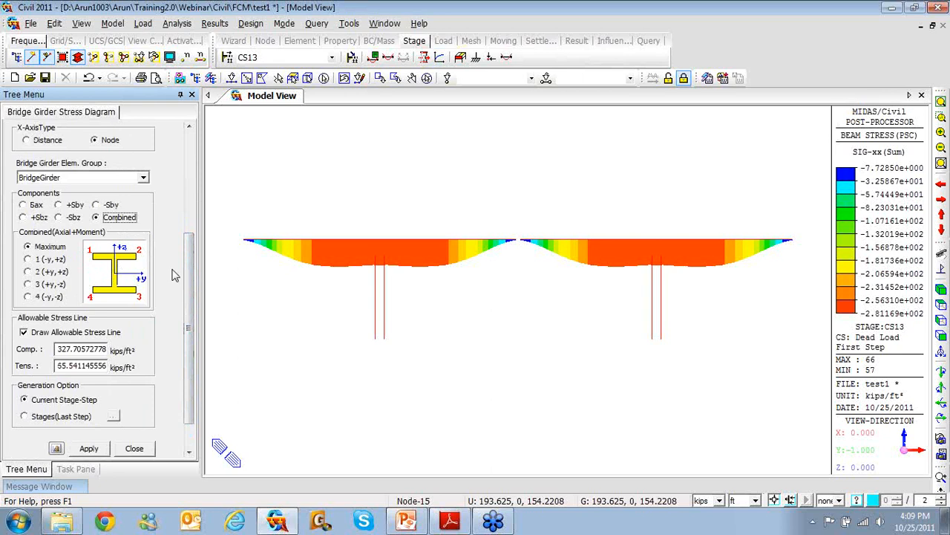
pyautogui.moveTo(190, 281); pyautogui.dragTo(190, 309)
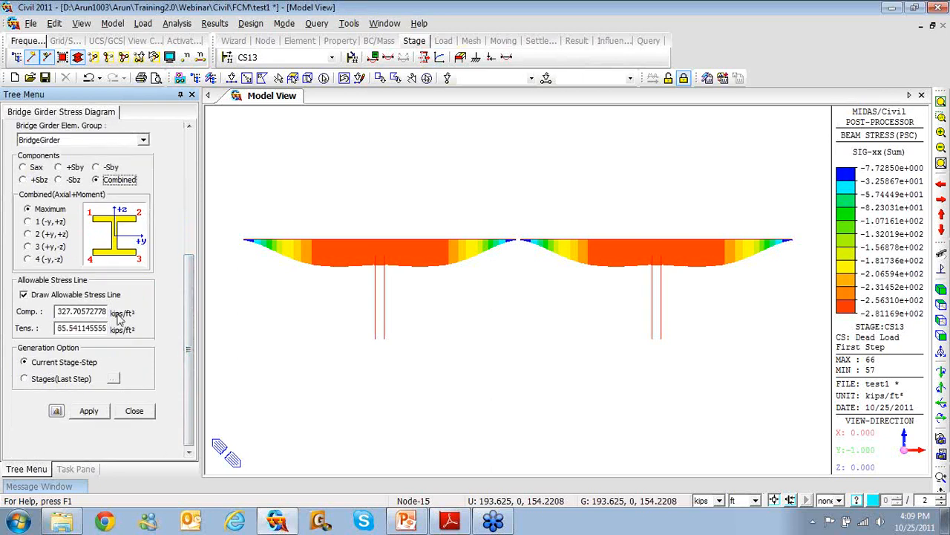
# Step: Switch the length unit to inches and fit the whole bridge model in the view
pyautogui.click(756, 501)
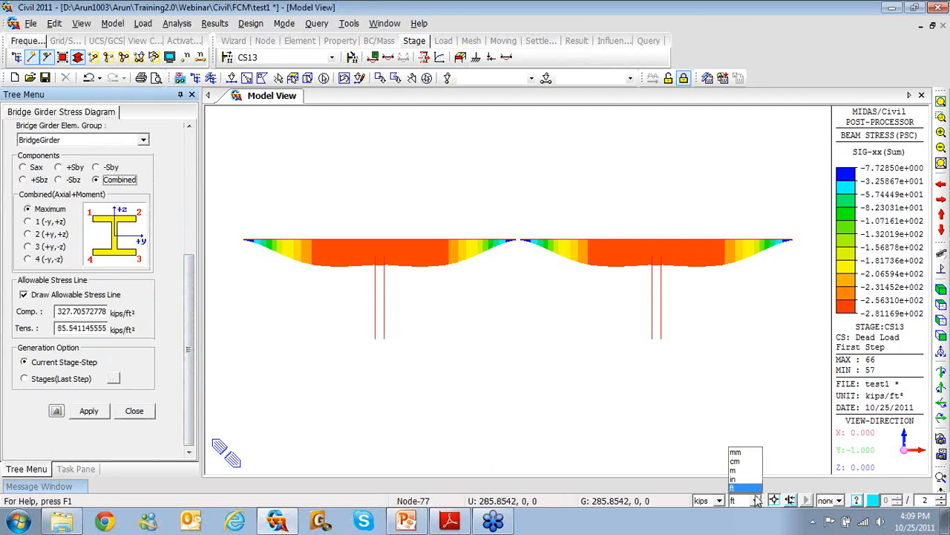
pyautogui.click(735, 479)
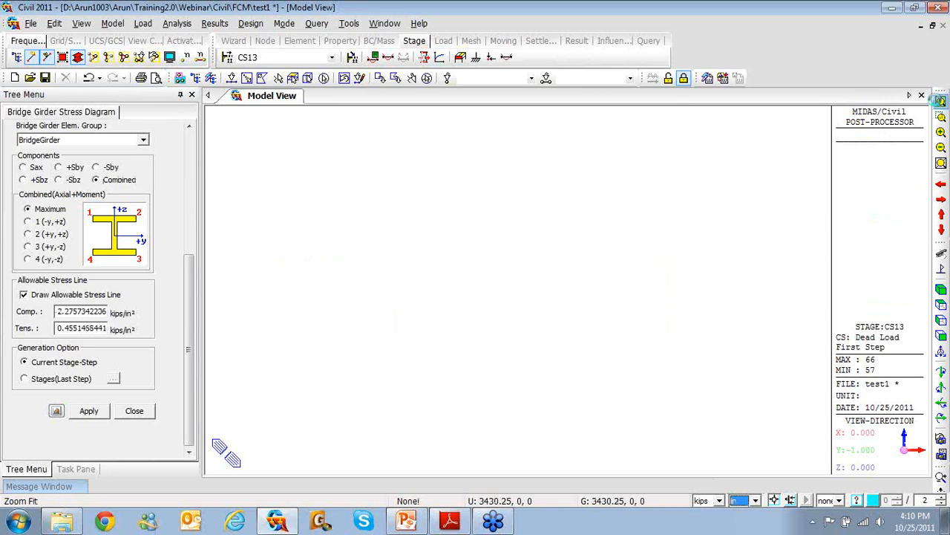
pyautogui.click(941, 101)
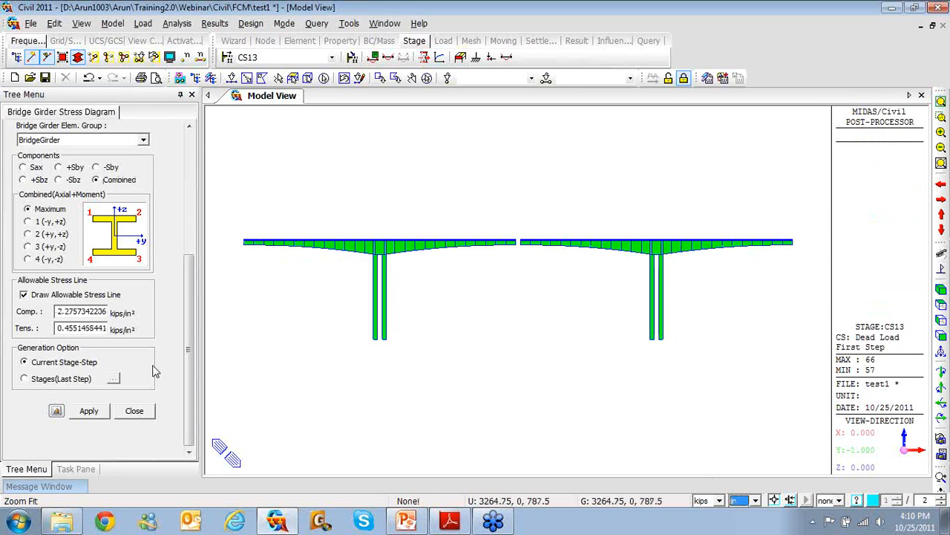
# Step: Generate the dead load girder stress diagram for the current stage-step, review it against the allowable stress lines, and close it
pyautogui.click(64, 380)
pyautogui.click(53, 364)
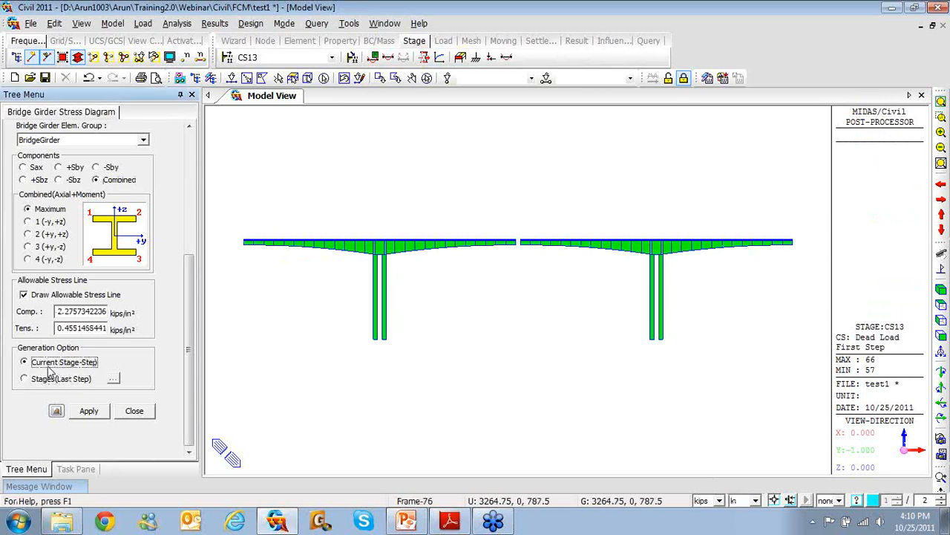
pyautogui.click(89, 410)
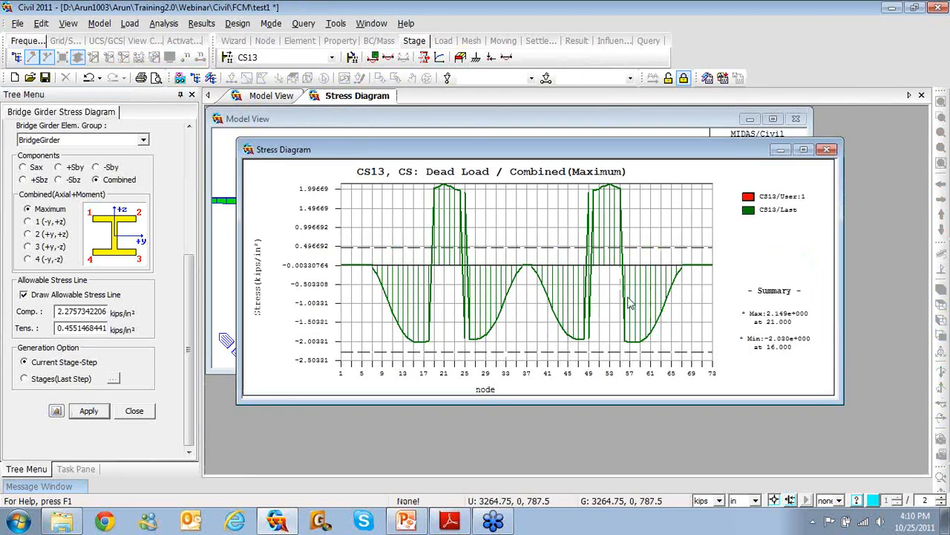
pyautogui.click(828, 150)
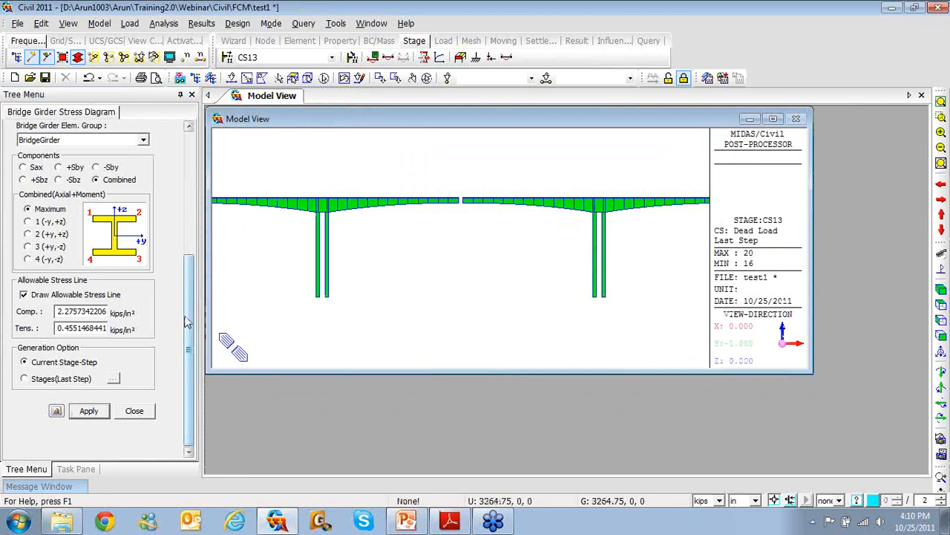
# Step: Generate the girder stress diagram for the CS: Summation load case, review it, and close the diagram and its settings
pyautogui.moveTo(185, 317); pyautogui.dragTo(180, 220)
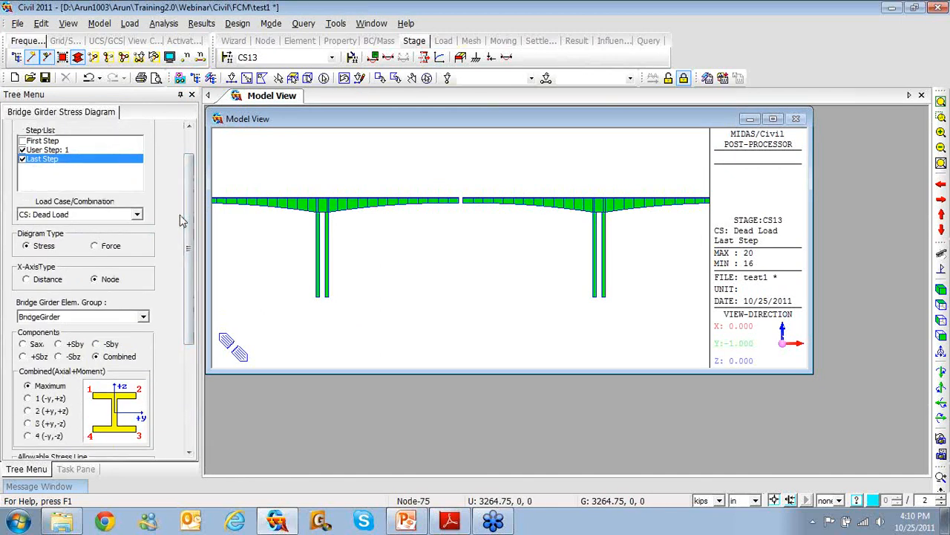
pyautogui.click(136, 214)
pyautogui.click(75, 305)
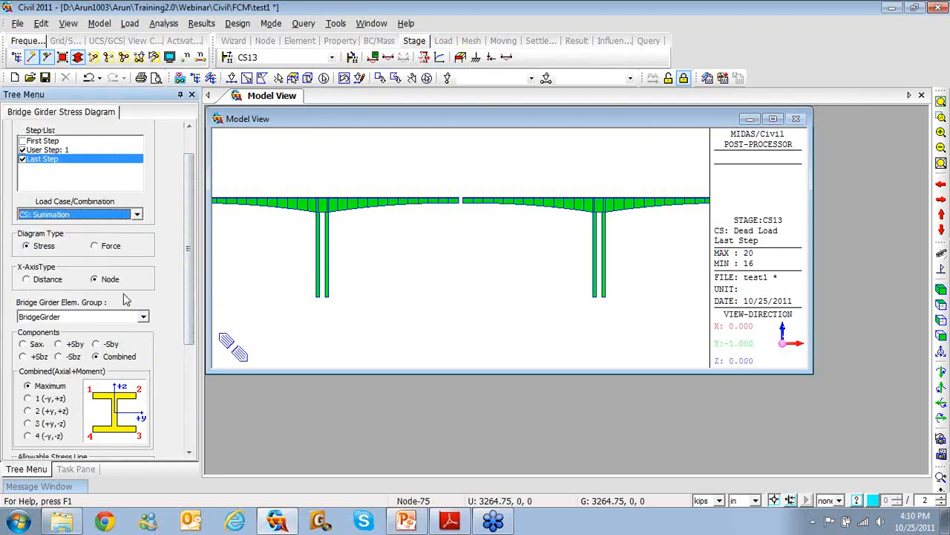
pyautogui.moveTo(191, 299); pyautogui.dragTo(191, 399)
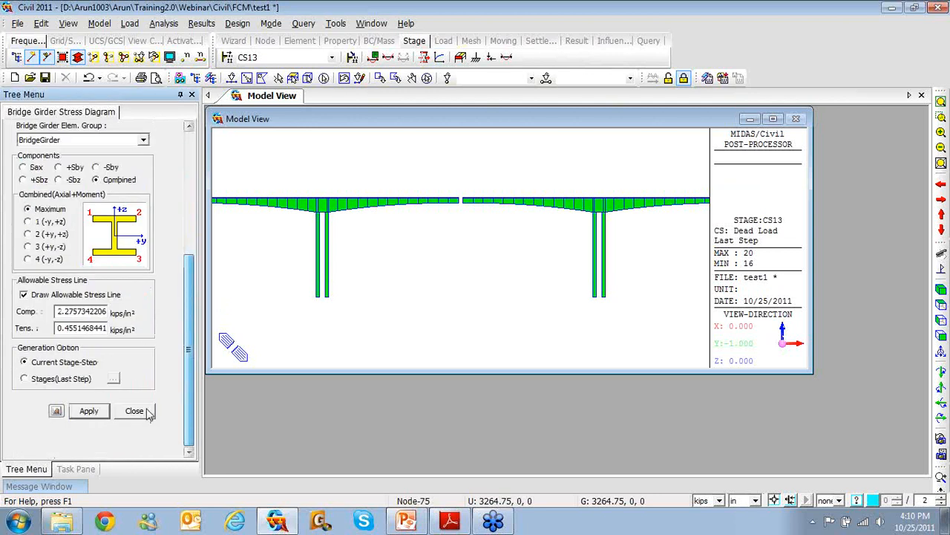
pyautogui.click(90, 410)
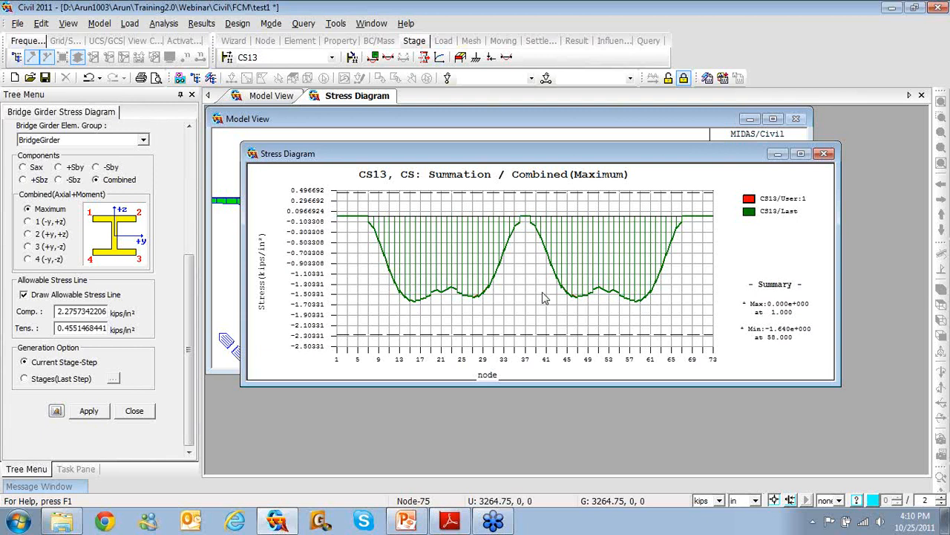
pyautogui.click(824, 154)
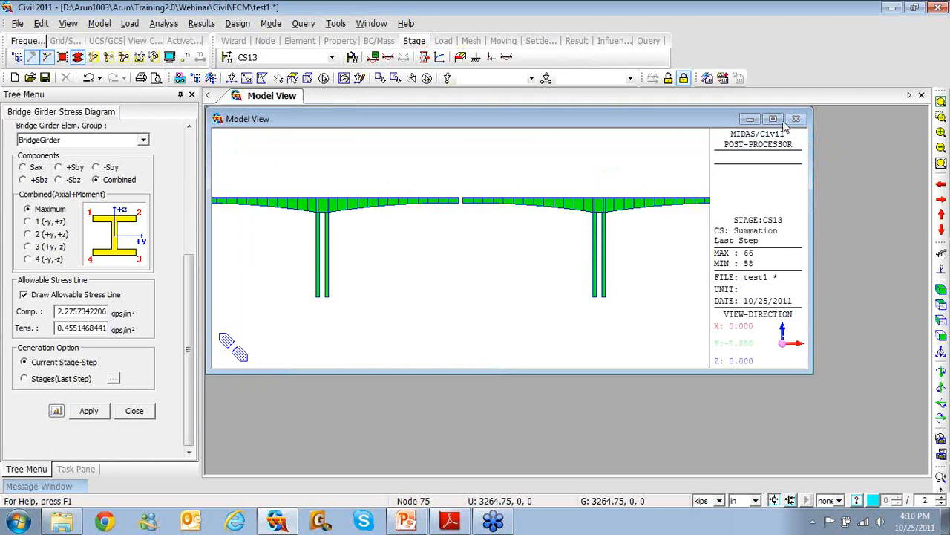
pyautogui.click(135, 410)
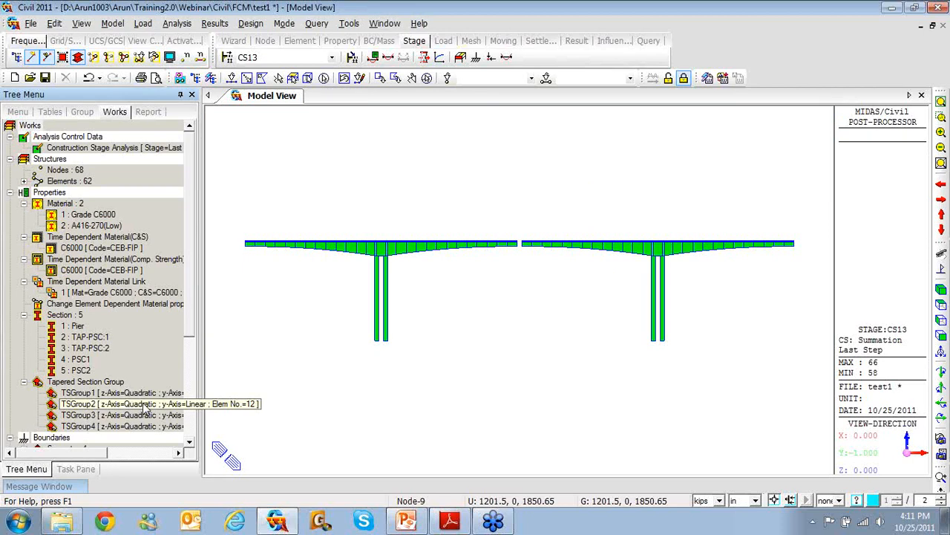
# Step: Switch to the BCM-webinar presentation in PowerPoint and start the slide show from closing slide 9
pyautogui.click(406, 521)
pyautogui.click(66, 404)
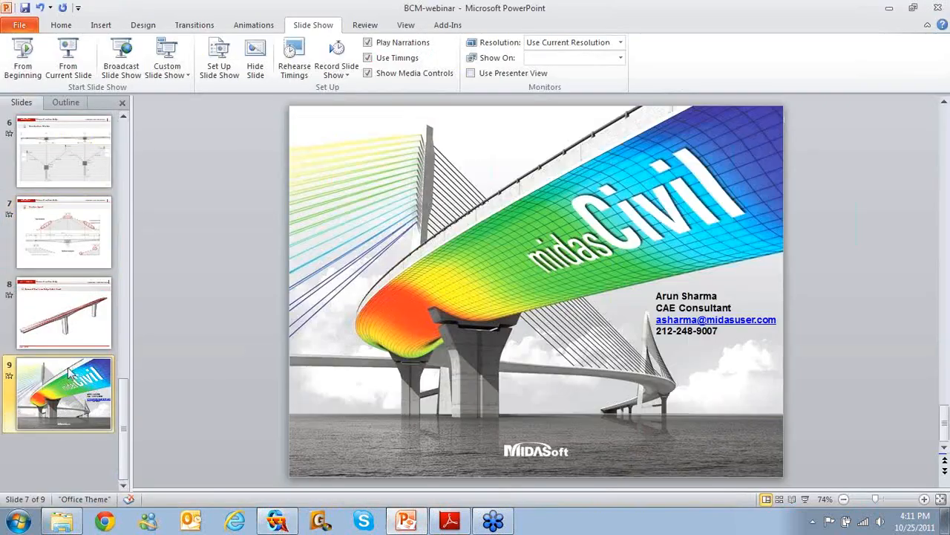
pyautogui.click(76, 72)
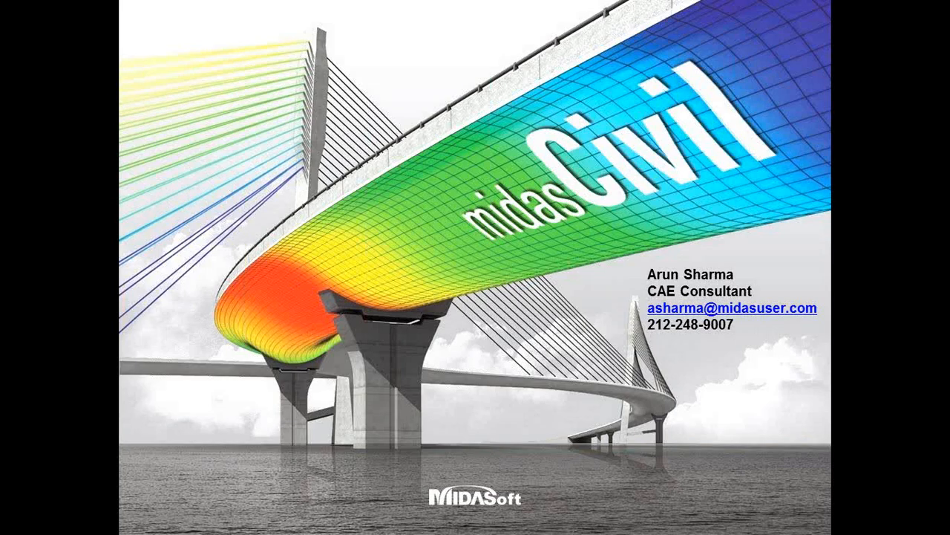